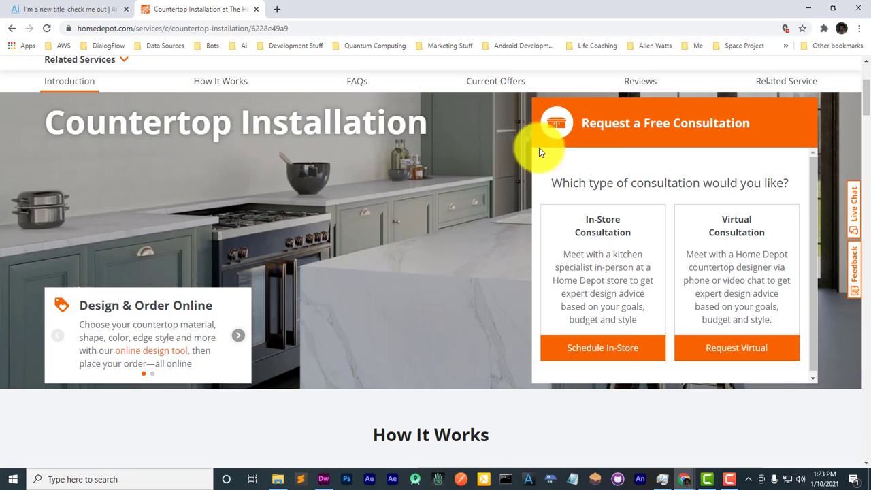
scroll(868, 102, "up", 1)
scroll(868, 102, "up", 1)
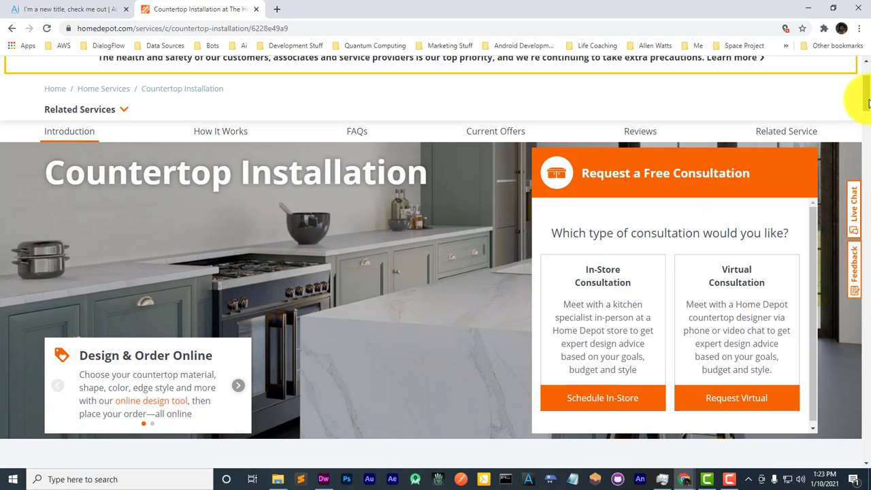
scroll(868, 102, "down", 1)
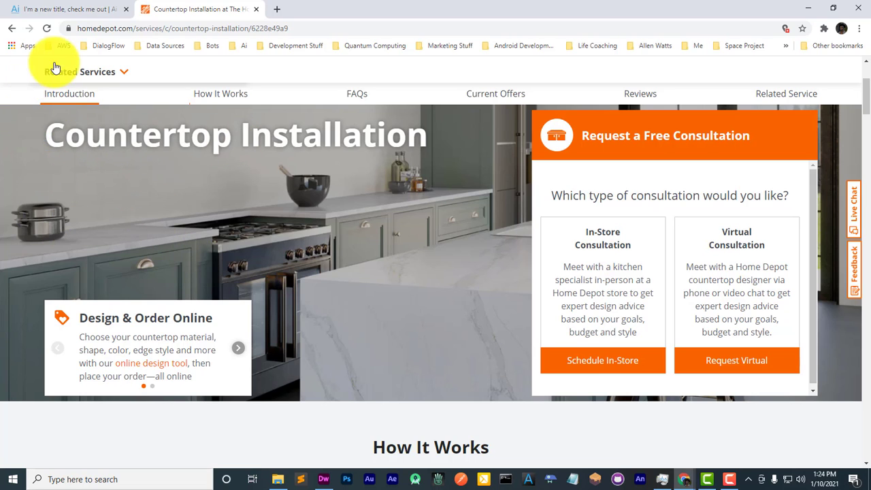
Step: Switch to the WordPress site and create a new page titled "Home Depot Clone"
left_click(55, 9)
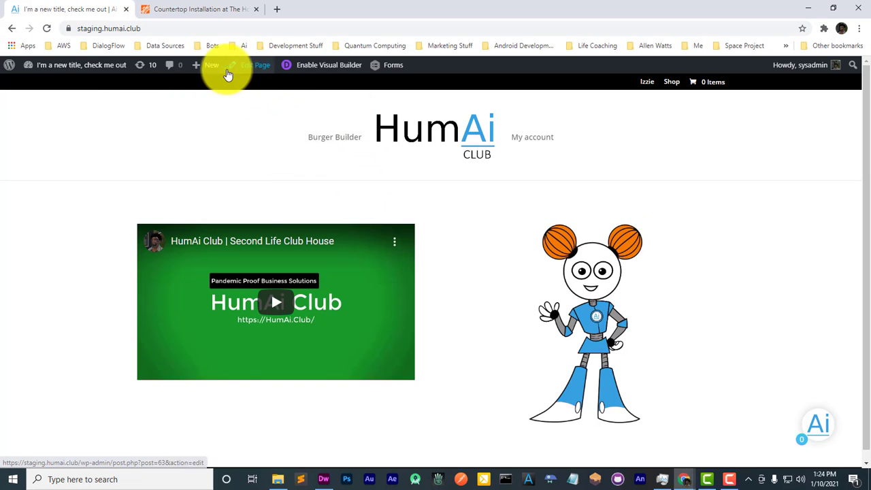
mouse_move(211, 65)
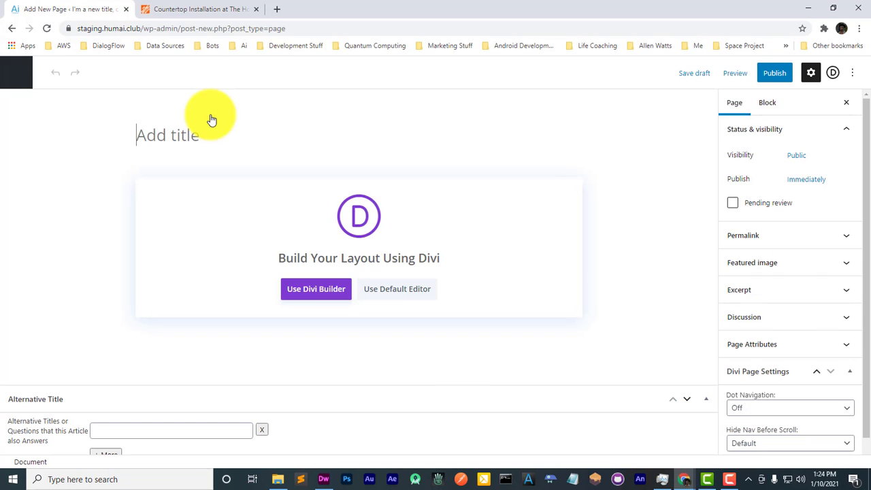
type("Ho")
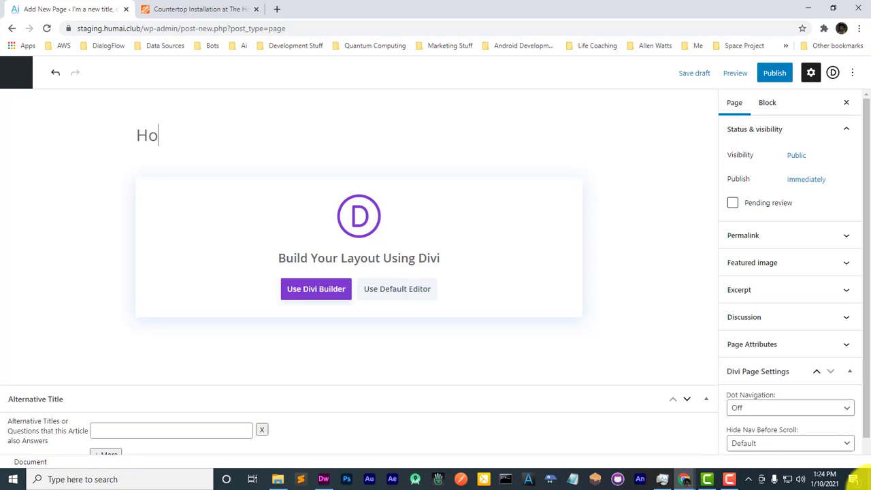
type("me Depot Clone")
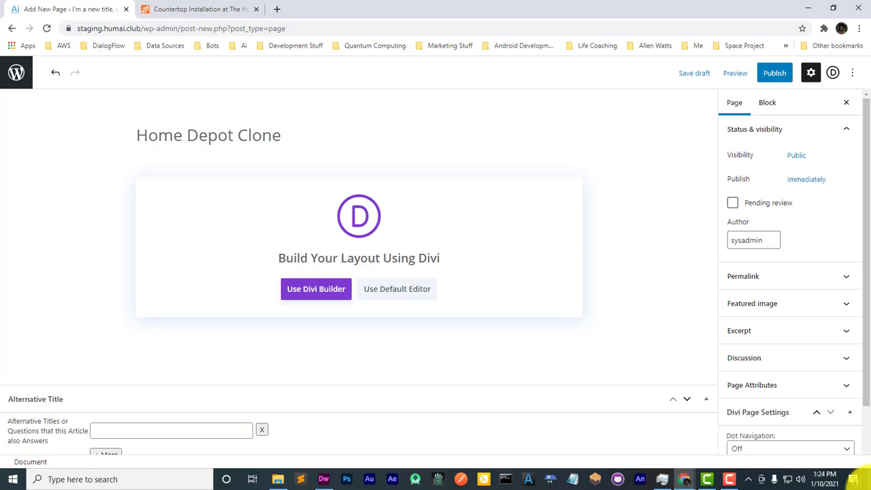
Step: Publish the Home Depot Clone page and open its live version in the visual builder
left_click(774, 72)
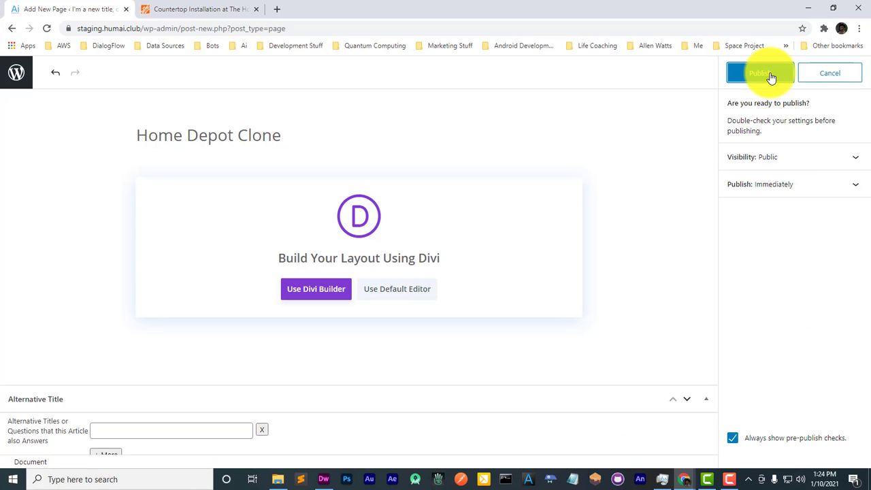
left_click(771, 77)
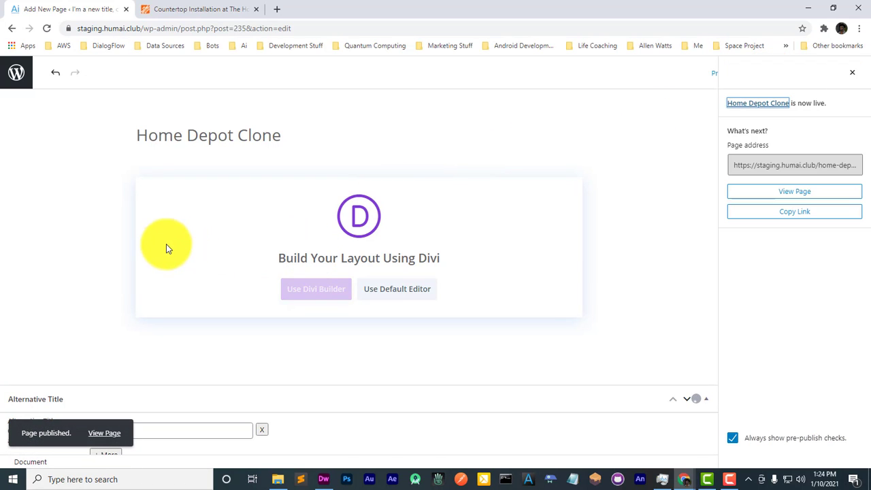
left_click(104, 433)
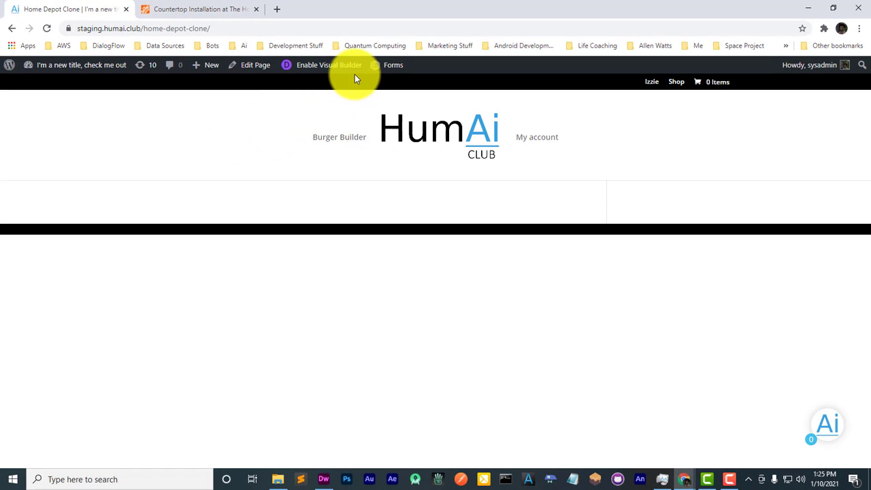
left_click(349, 72)
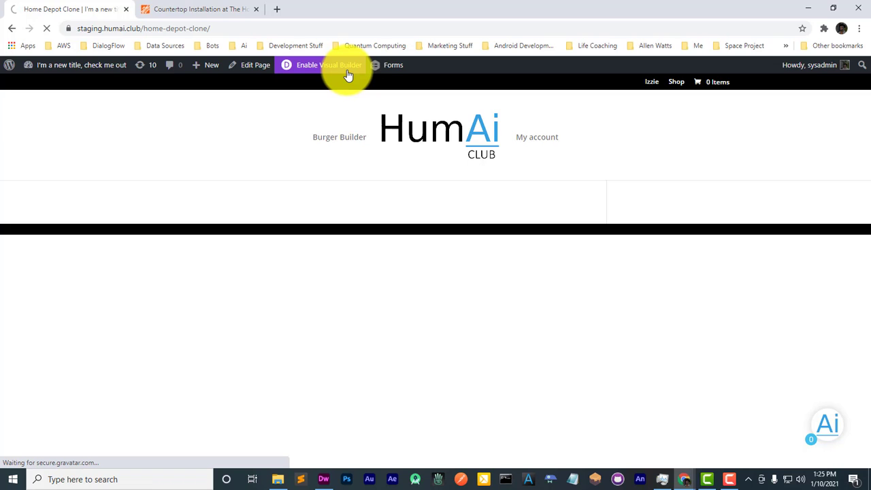
Step: View the second promo card on the Home Depot countertop page and start building the clone page from scratch, dismissing the row insertion
left_click(161, 8)
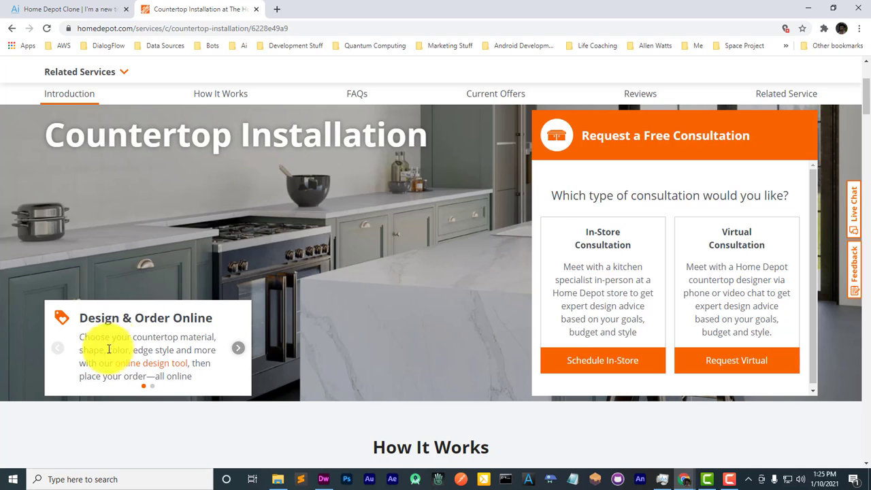
left_click(237, 350)
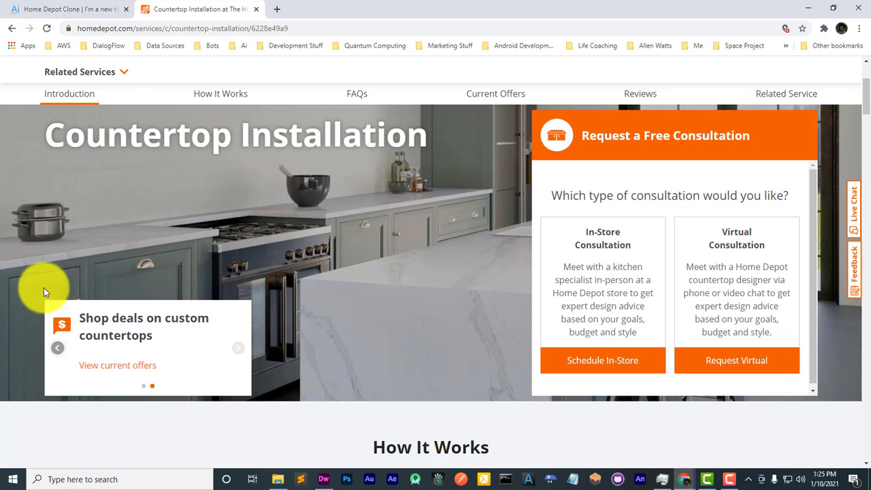
left_click(34, 9)
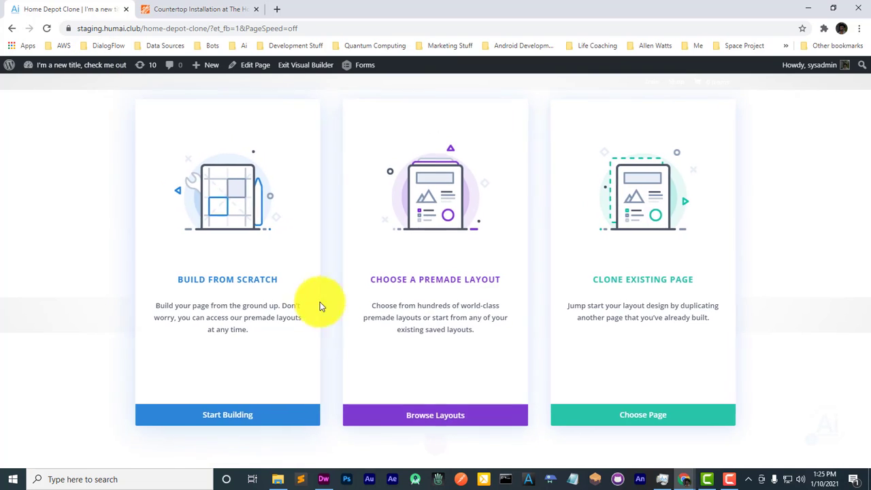
left_click(254, 413)
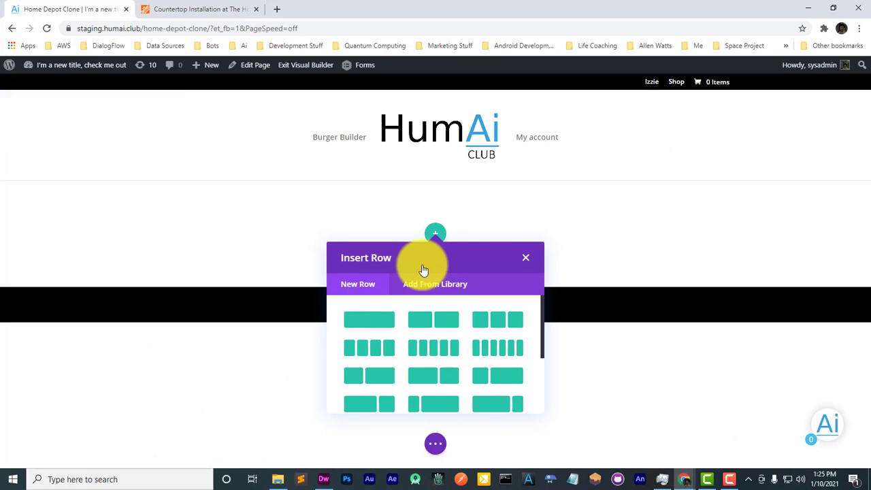
left_click(490, 203)
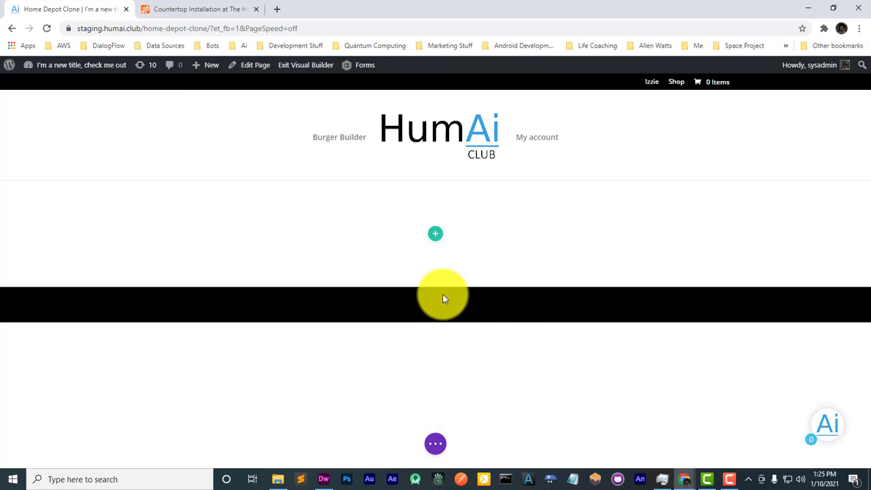
Step: Check the Home Depot hero layout and insert a specialty section with a full-height left column and a row area on the right
left_click(436, 287)
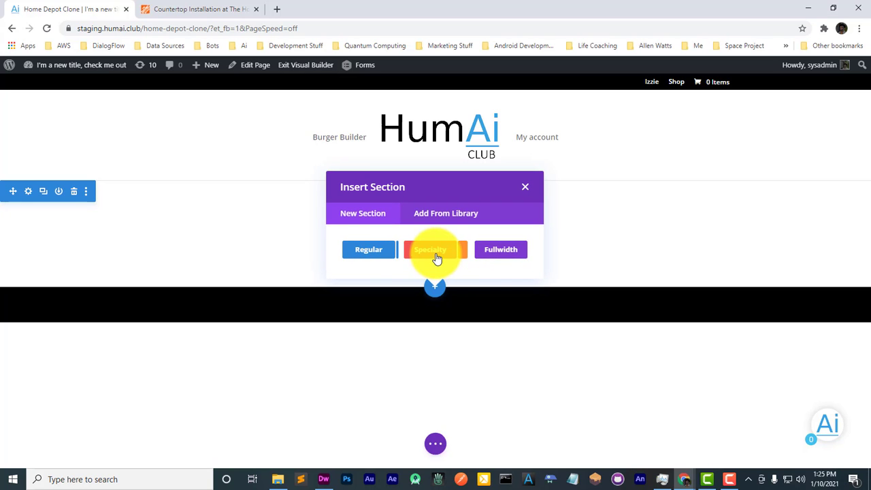
left_click(436, 251)
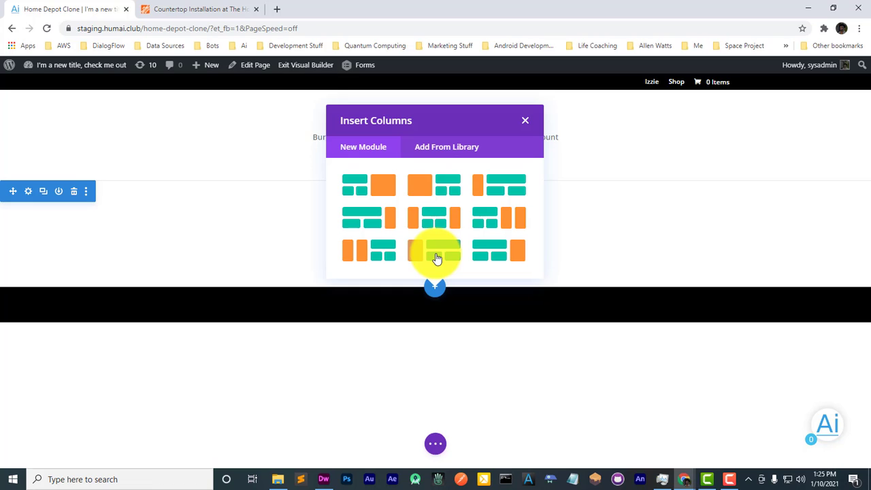
left_click(204, 9)
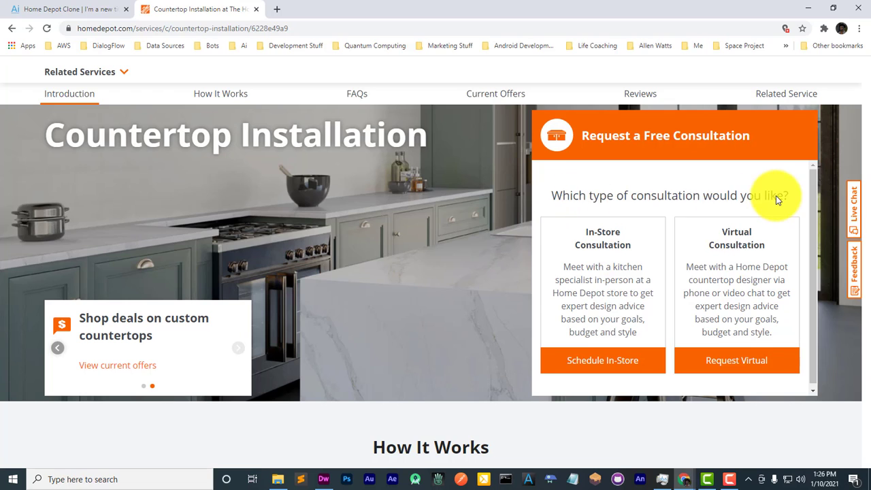
left_click(81, 7)
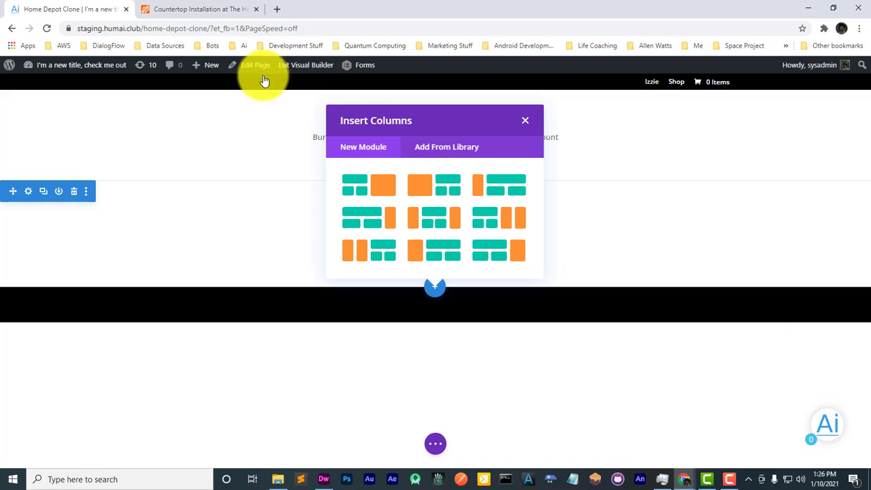
left_click(439, 193)
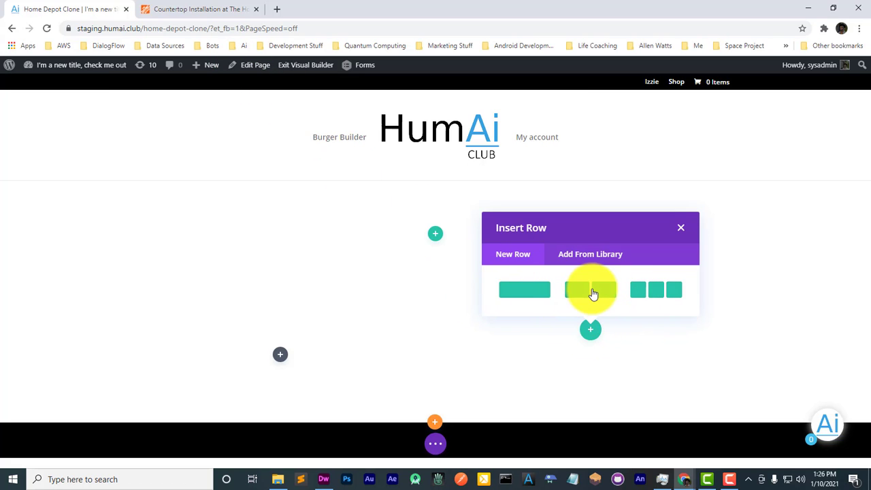
Step: Insert a single-column row in the specialty section's right half and delete the empty regular section above it
left_click(534, 293)
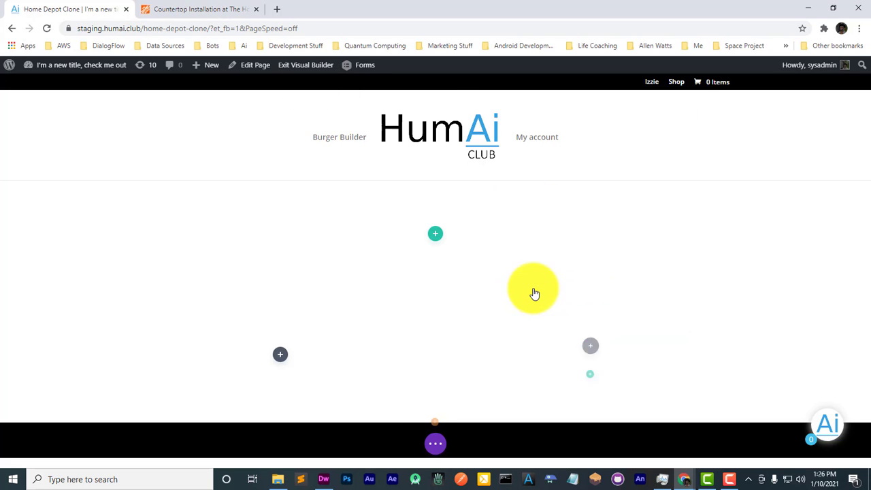
left_click(497, 381)
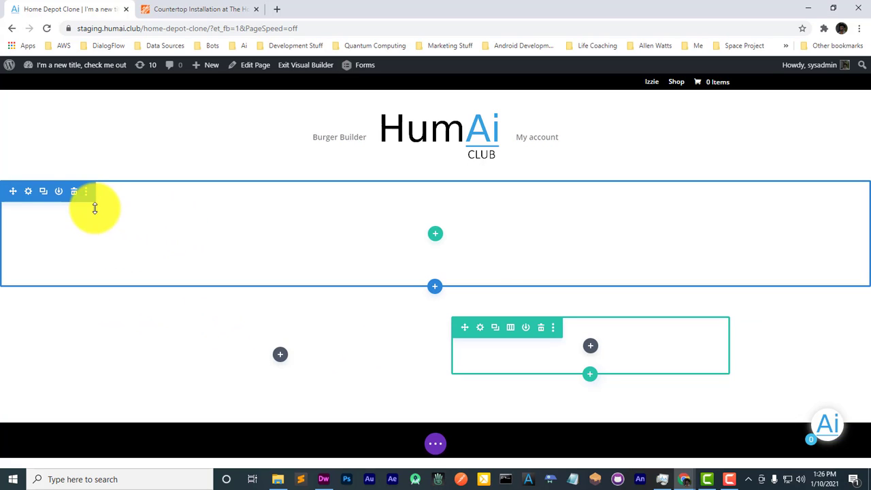
left_click(73, 191)
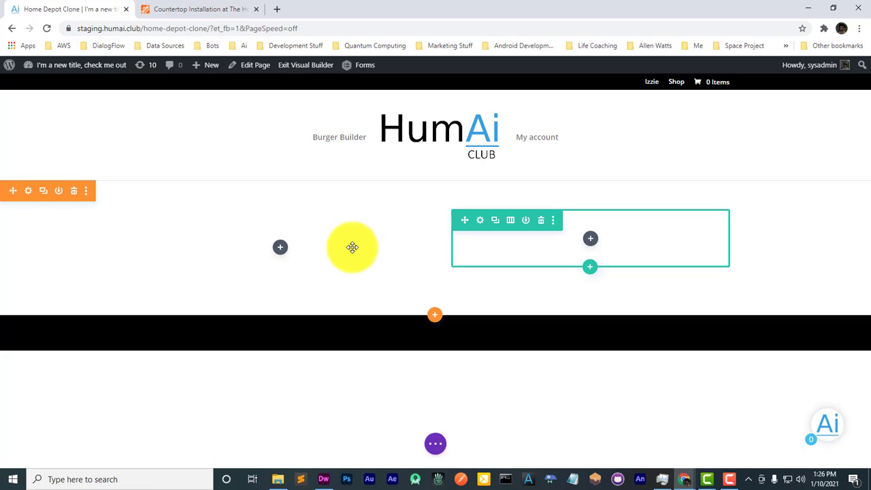
Step: Open the background image chooser in the specialty section's settings
left_click(28, 192)
left_click(89, 225)
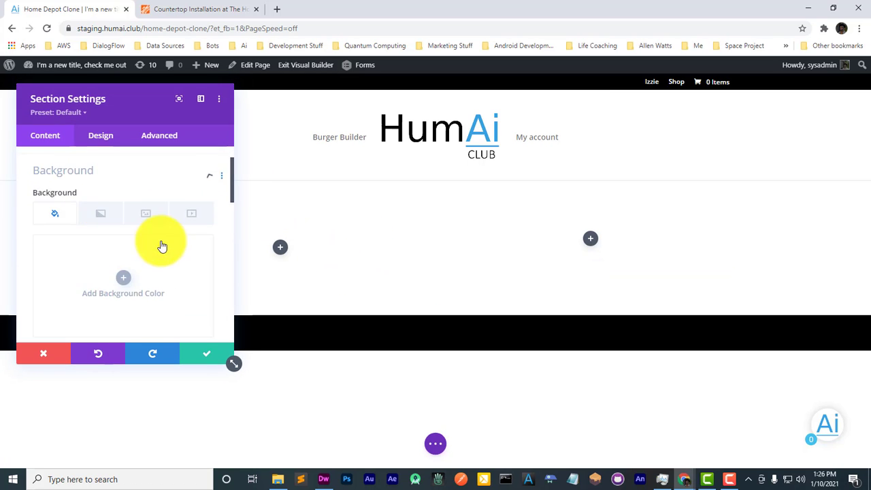
left_click(145, 207)
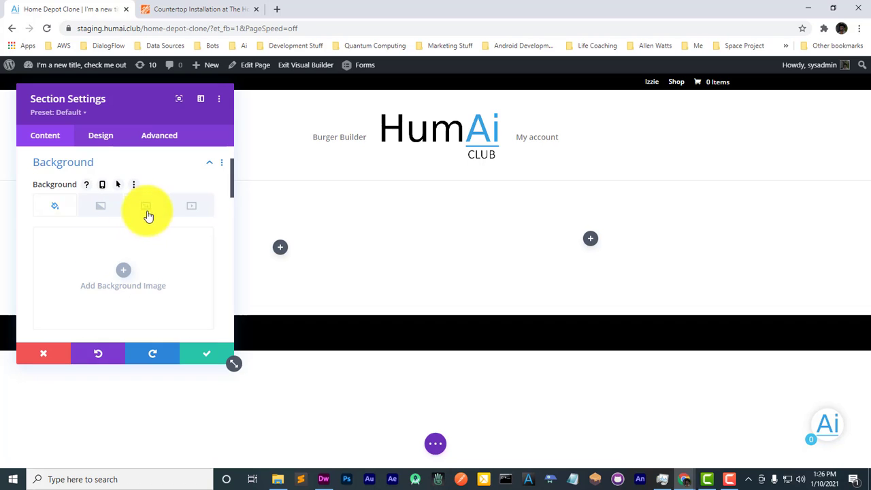
left_click(123, 271)
Step: Inspect the hero banner on the Home Depot countertop page and open its background image in a new browser tab
left_click(180, 9)
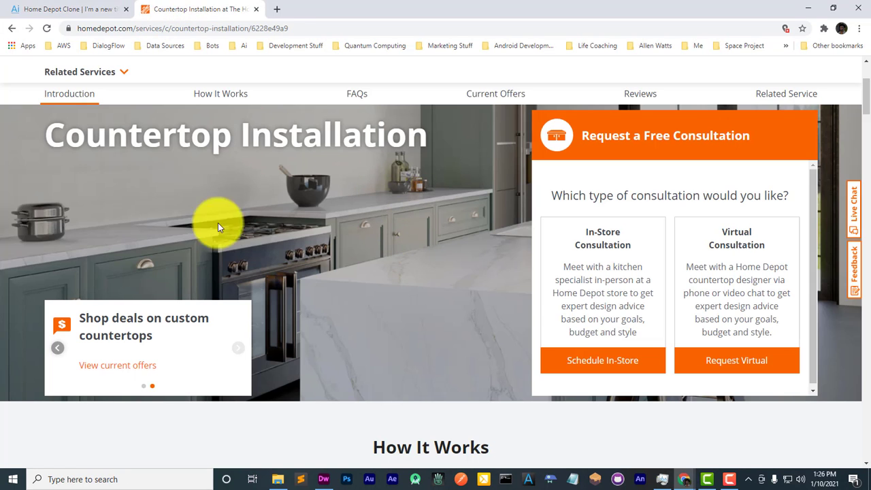
right_click(413, 190)
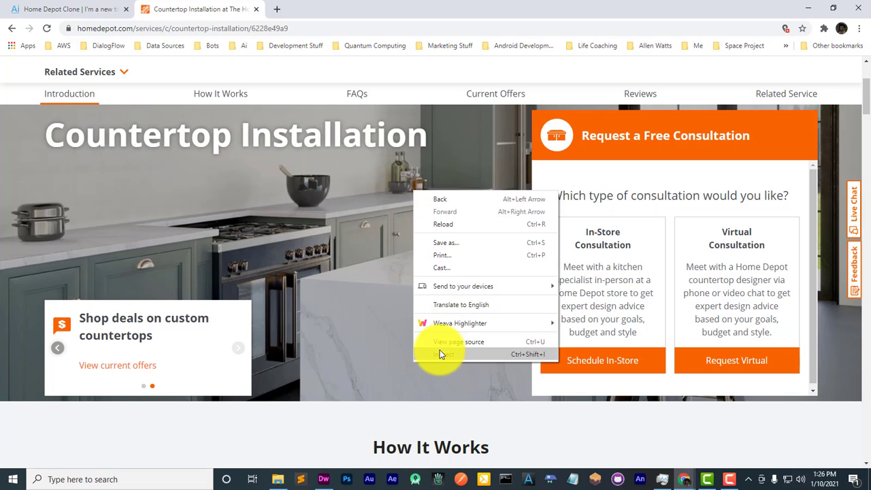
left_click(440, 350)
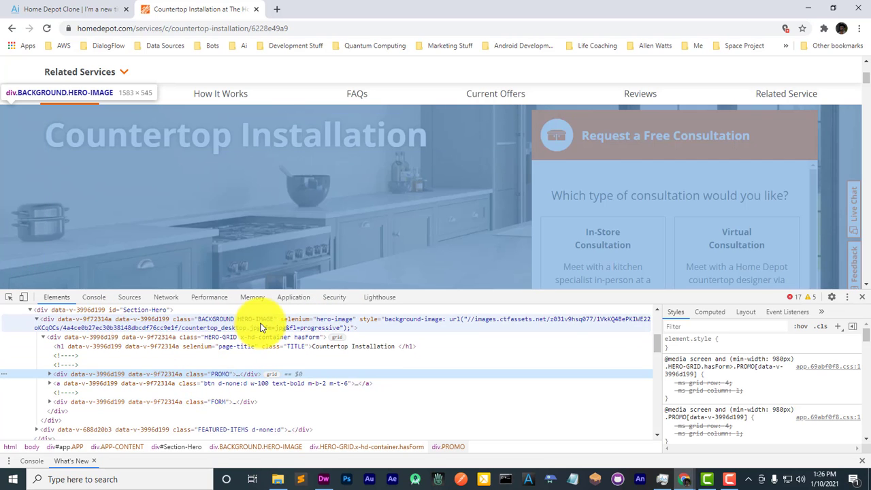
left_click(231, 325)
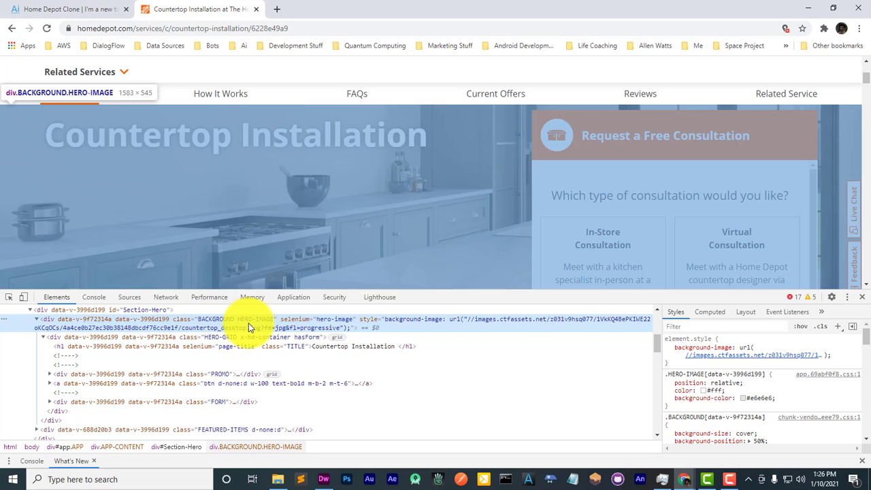
mouse_move(758, 349)
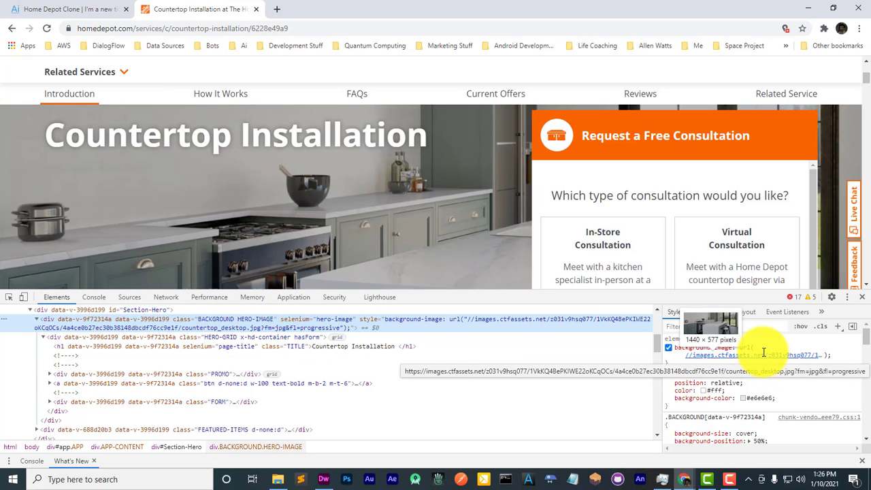
right_click(765, 352)
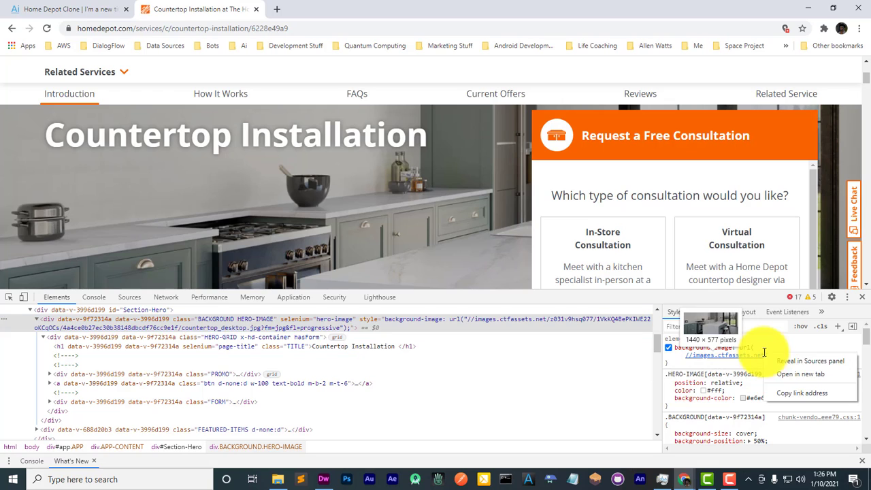
left_click(776, 375)
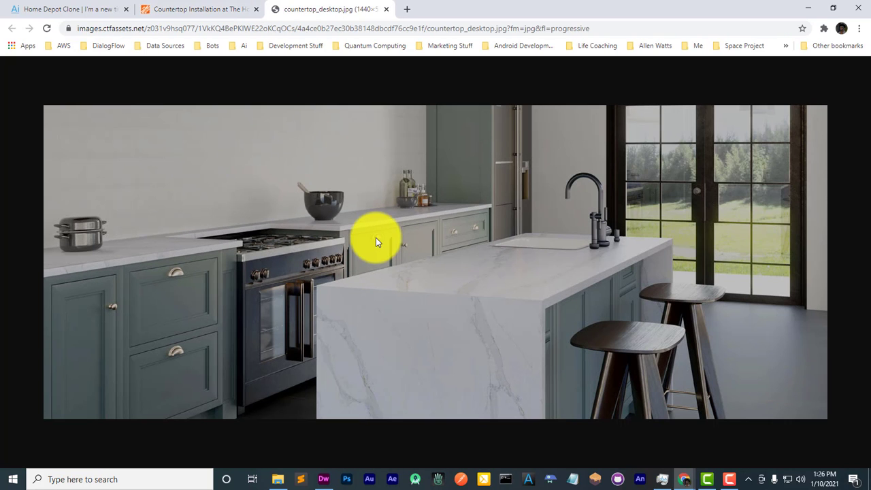
Step: Save the kitchen image as countertop_desktop.jpg in the home-depot-clone images folder
right_click(376, 238)
left_click(423, 256)
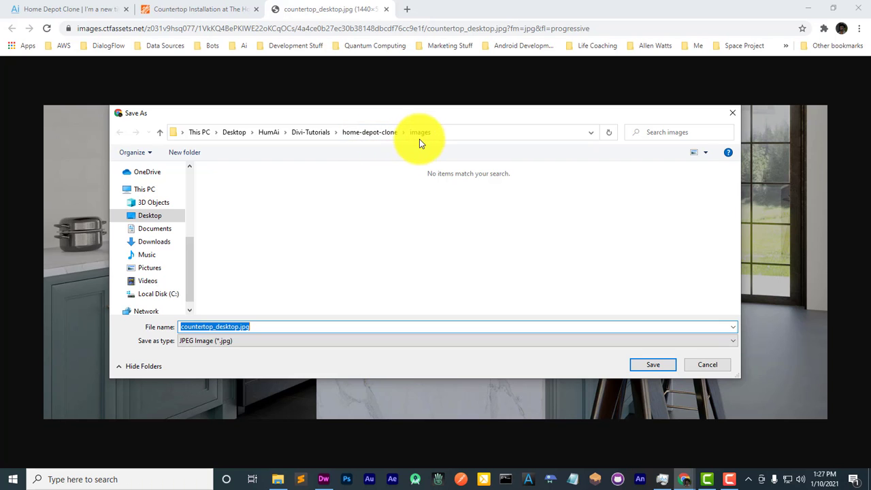
left_click(669, 368)
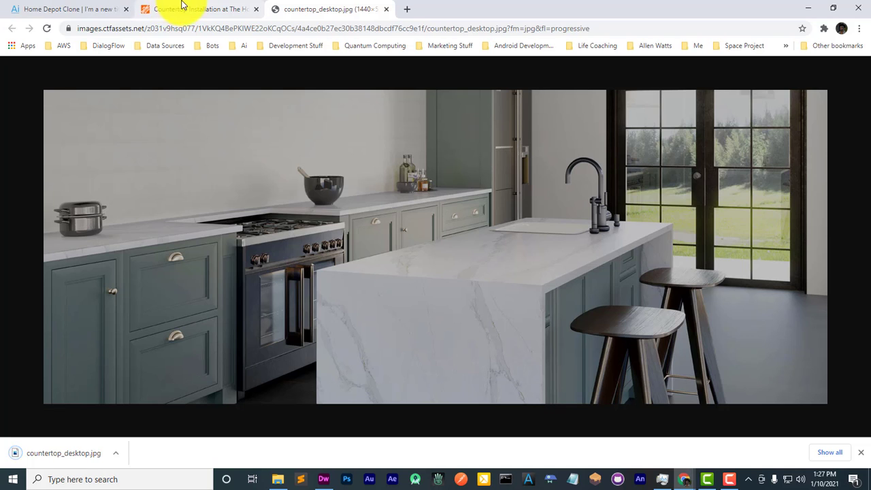
Step: Upload countertop_desktop.jpg to the media library, apply it as the specialty section's background image and save the section settings
left_click(87, 9)
left_click_drag(64, 467, 320, 299)
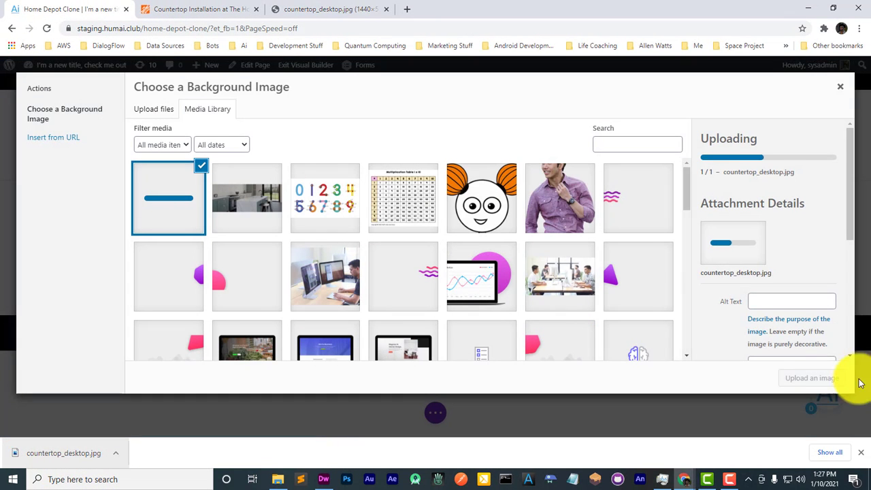
left_click(812, 379)
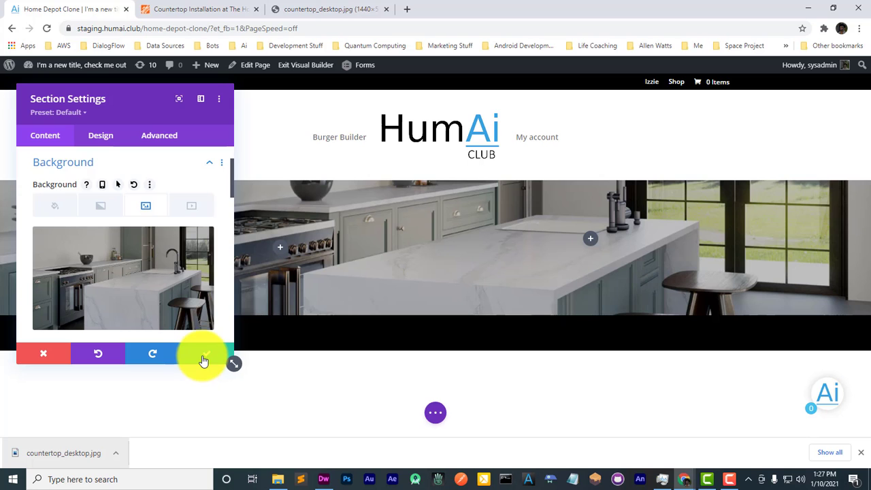
left_click(203, 360)
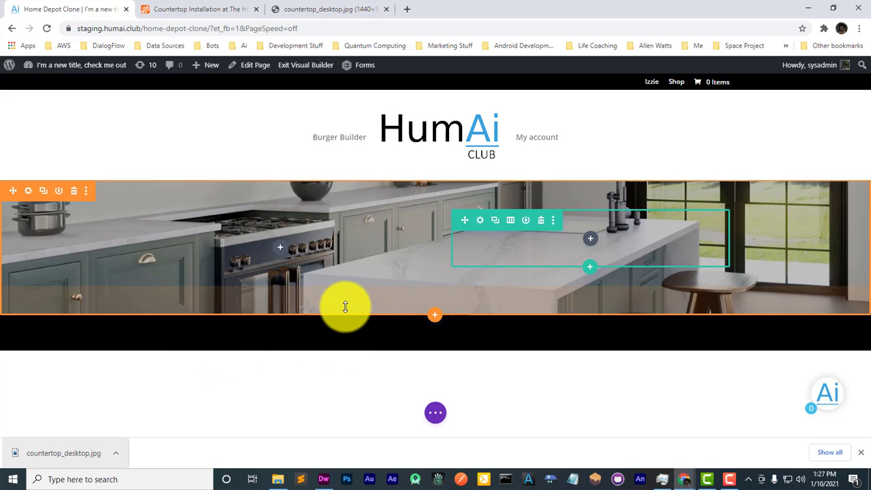
Step: Increase the section's bottom padding to reveal most of the kitchen image and its top padding to about 105 px
left_click_drag(344, 318, 314, 438)
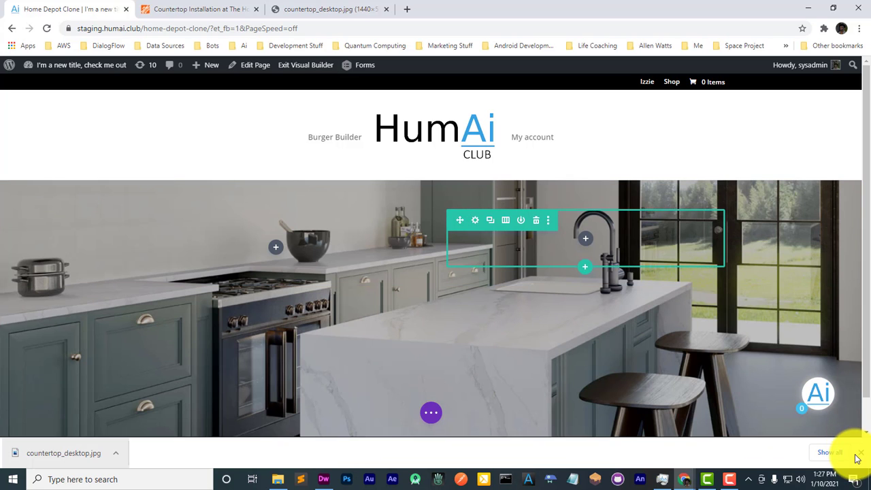
left_click(861, 453)
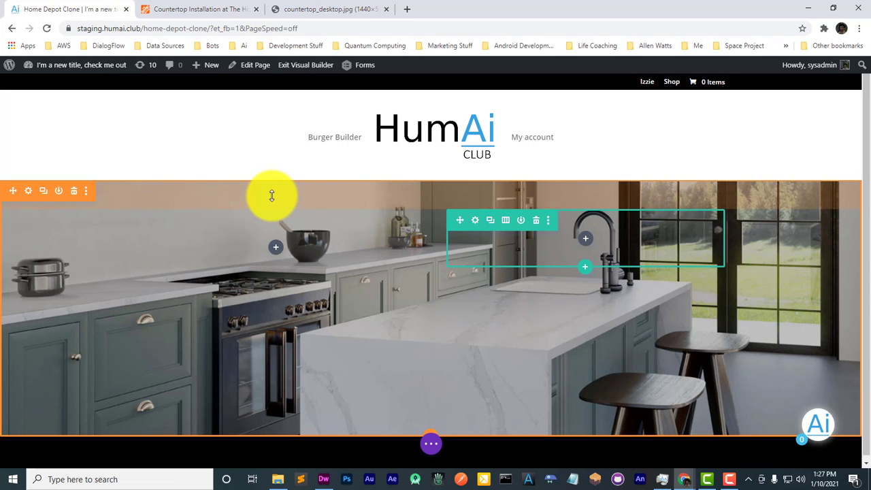
left_click_drag(272, 197, 254, 235)
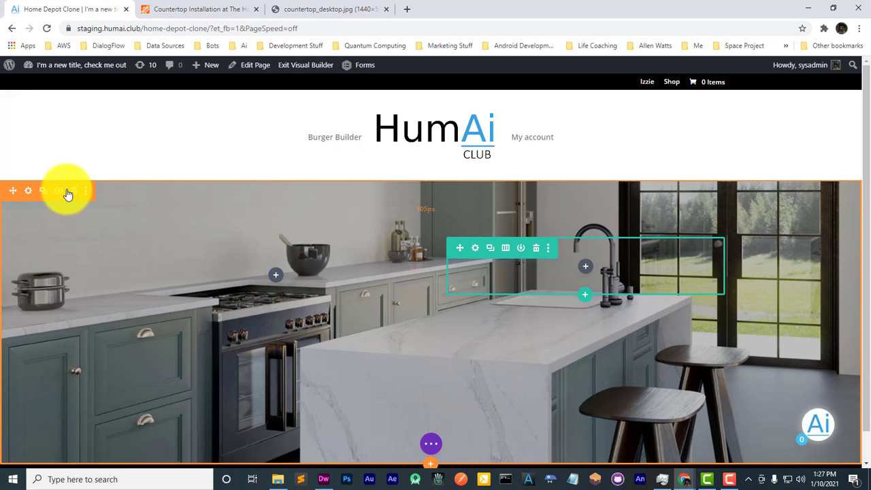
Step: Set the specialty section's CSS ID to introduction and save the section settings
left_click(29, 191)
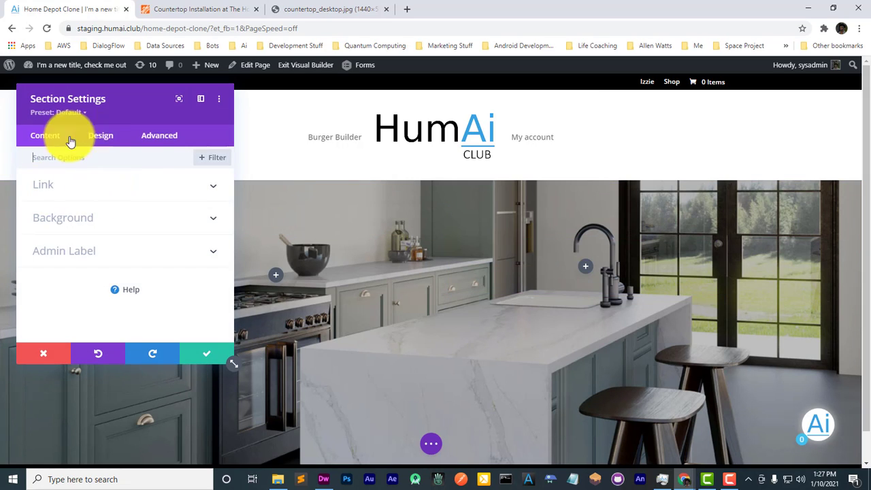
left_click(154, 135)
left_click(96, 191)
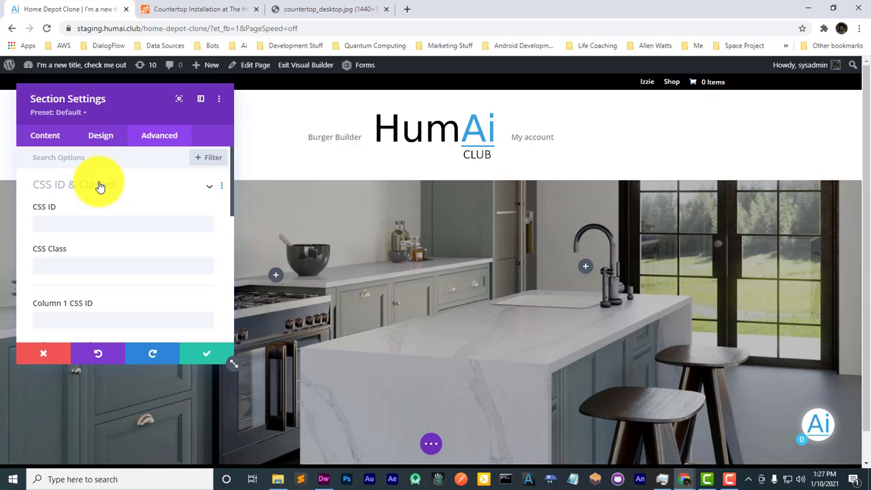
left_click(72, 222)
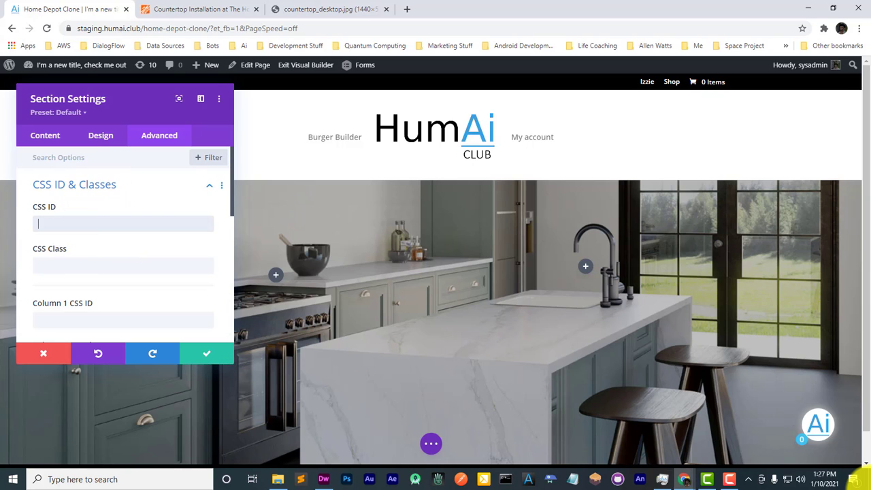
left_click(189, 5)
left_click(34, 9)
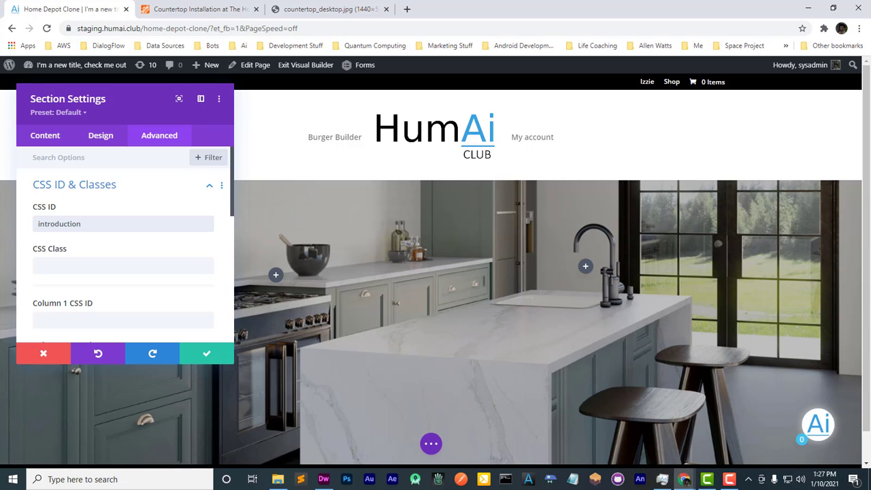
left_click(200, 352)
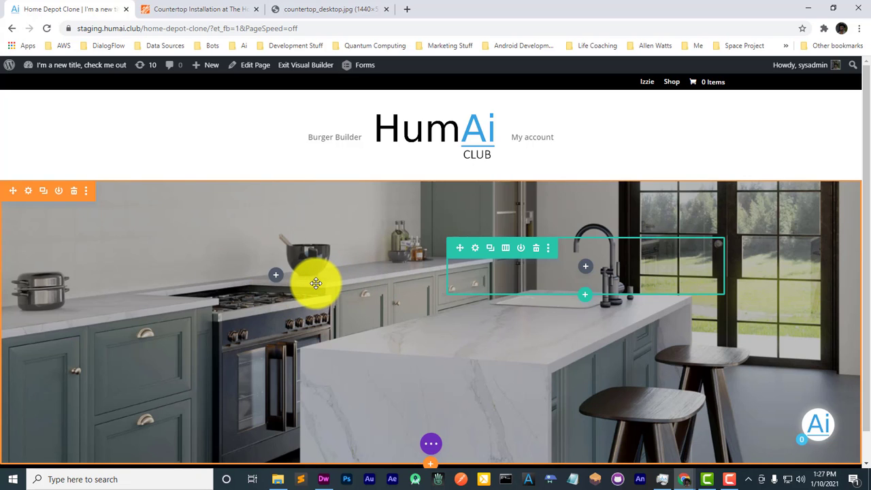
Step: Close the developer tools on the Home Depot countertop page and examine the hero's layout of title, deals slider and form
left_click(219, 9)
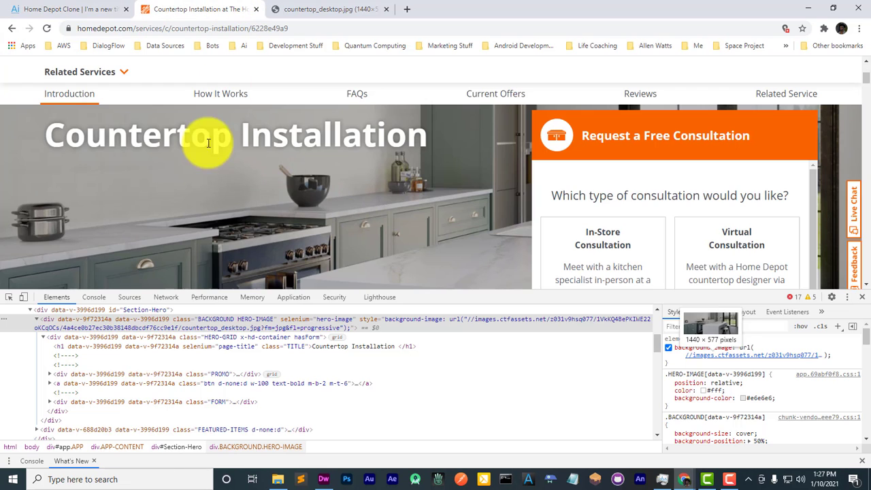
left_click(862, 297)
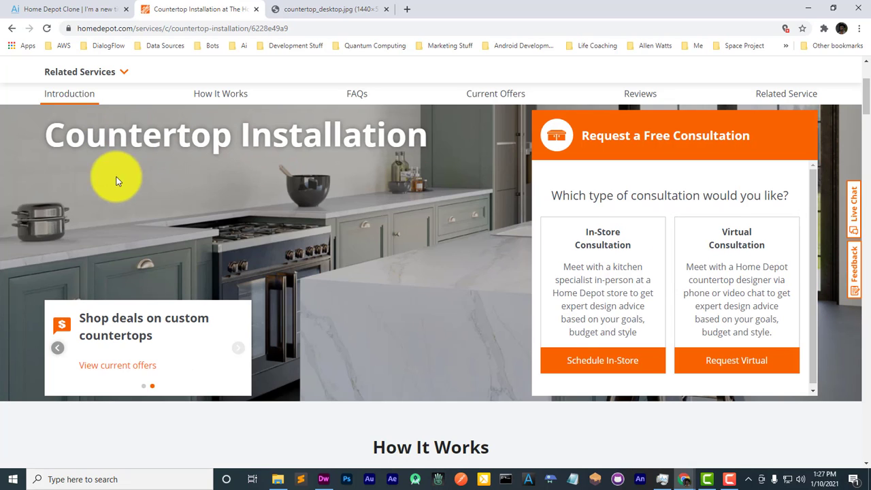
left_click(68, 9)
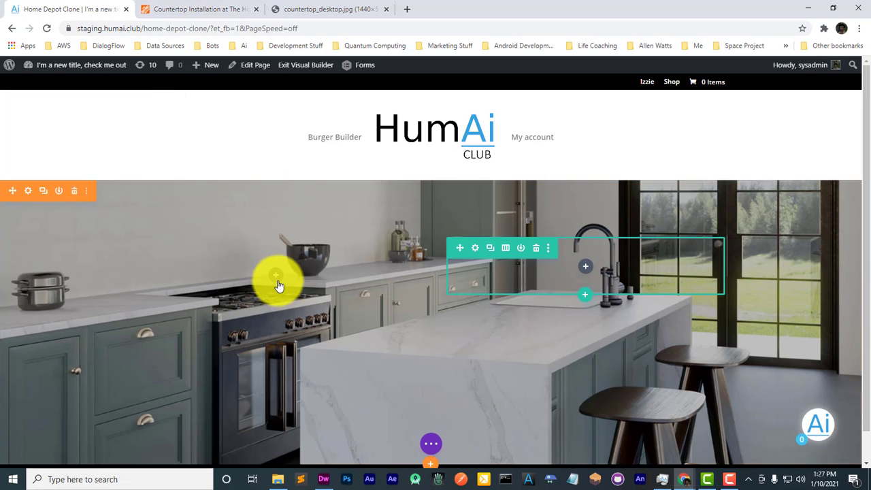
Step: Insert a Text module in the left column of the specialty section
left_click(276, 275)
type("text")
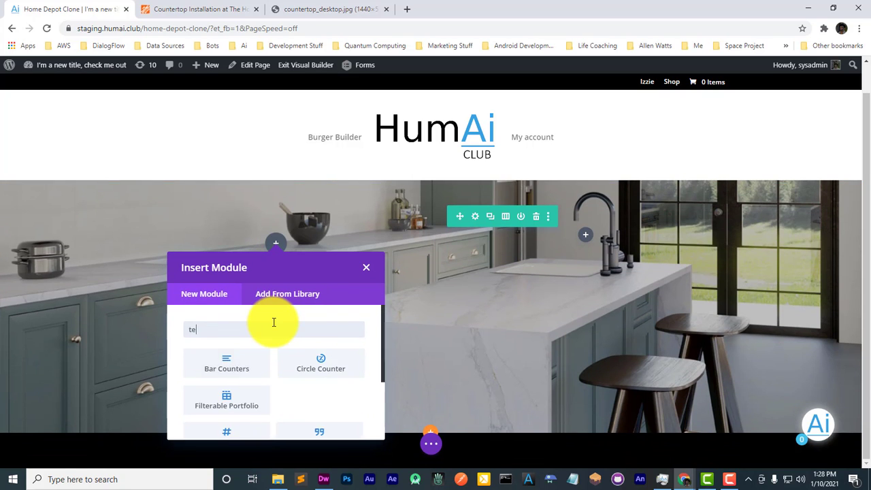
left_click(262, 357)
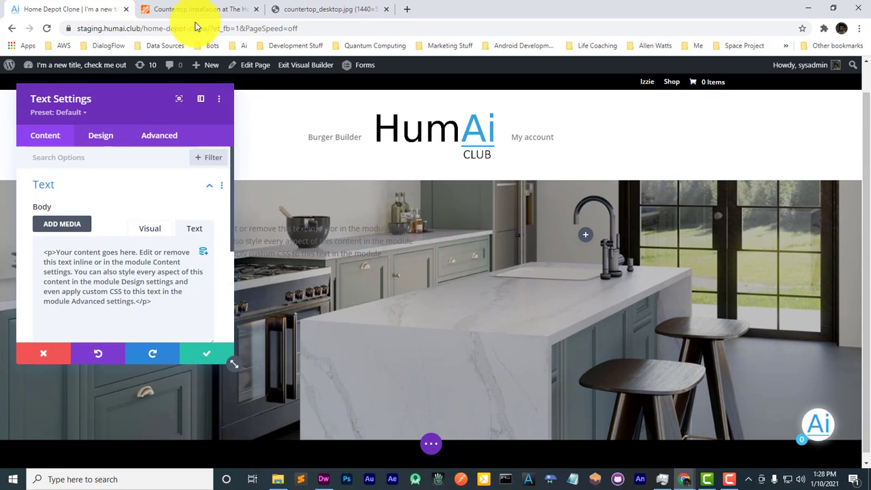
Step: Replace the Text module's placeholder body with the title "Countertop Installation" copied from the Home Depot page and save it
left_click(198, 9)
triple_click(201, 125)
key("ctrl+c")
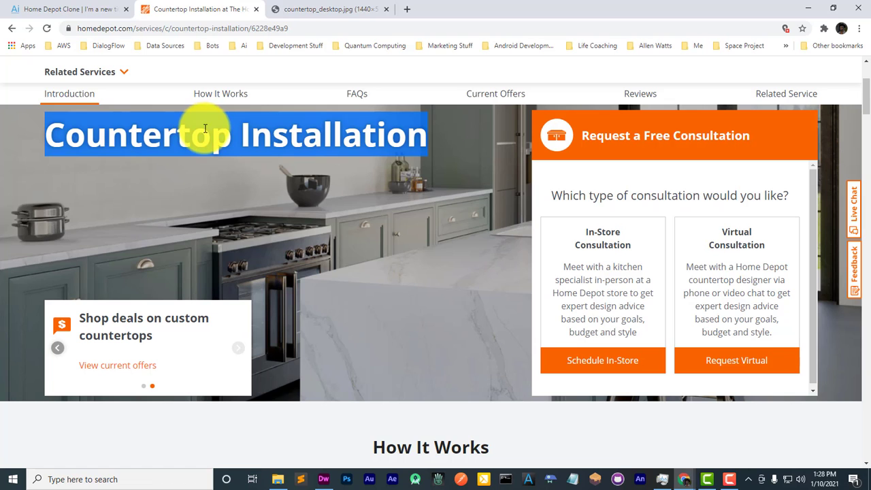
left_click(78, 9)
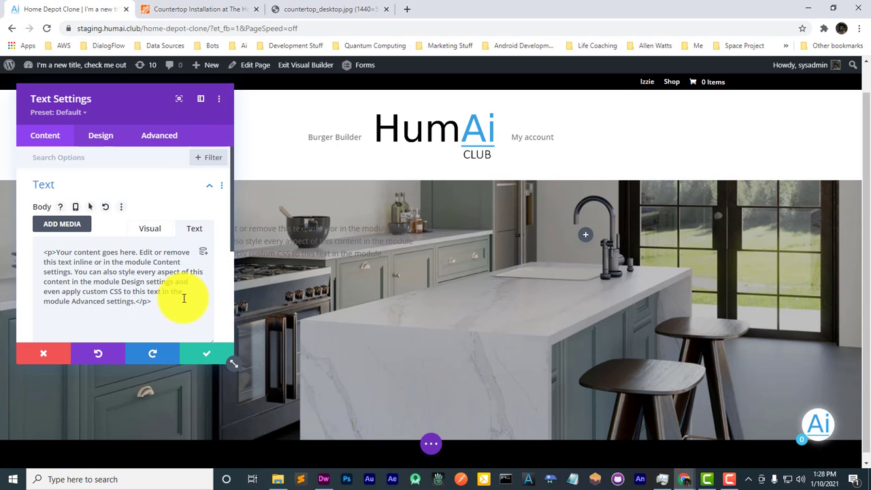
key("ctrl+a")
key("ctrl+v")
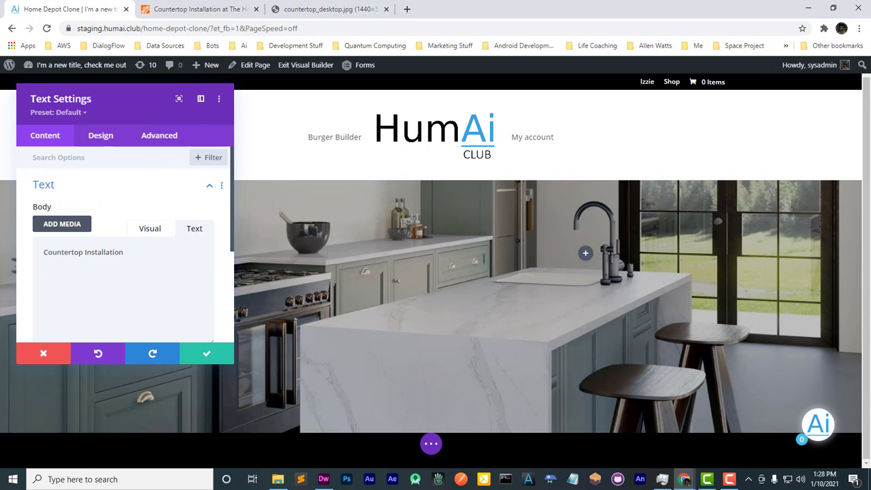
key("BackSpace")
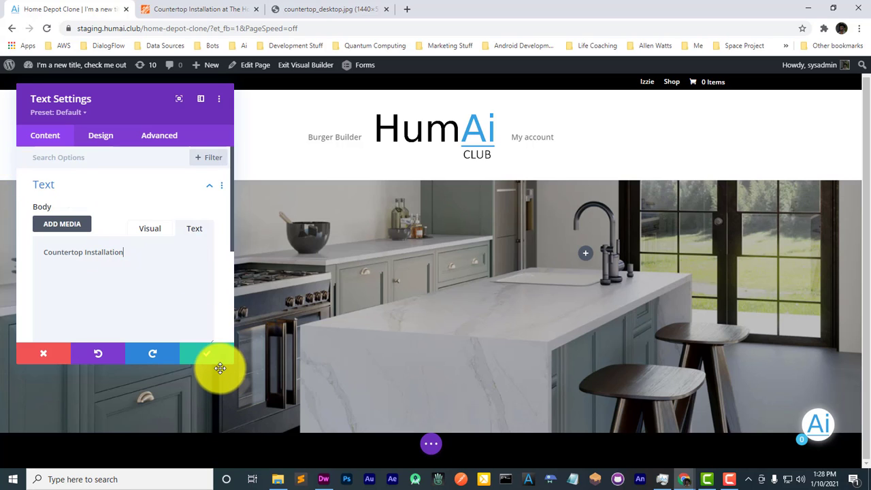
left_click(212, 355)
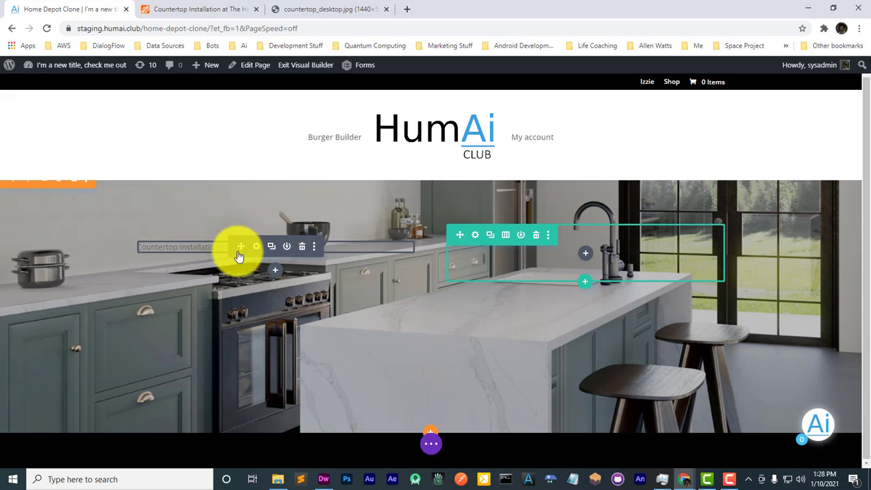
Step: Insert a Slider module below the Countertop Installation text and save it with its default slides
mouse_move(266, 259)
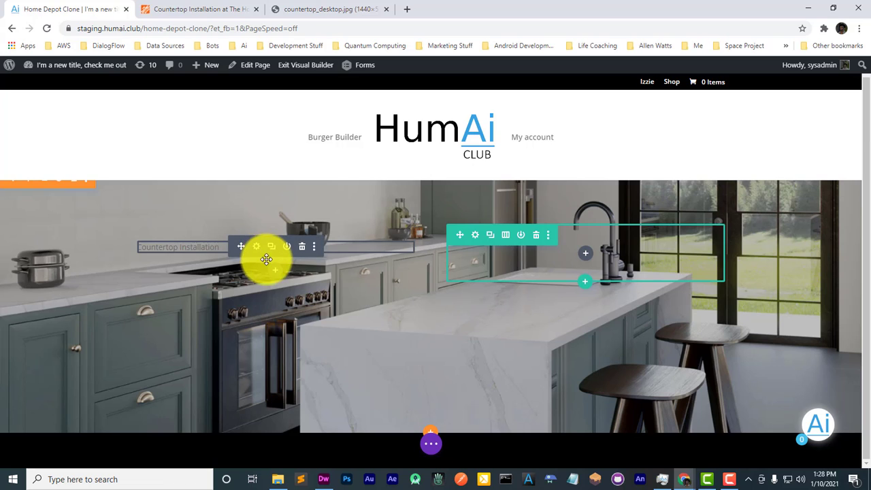
left_click(272, 274)
type("s")
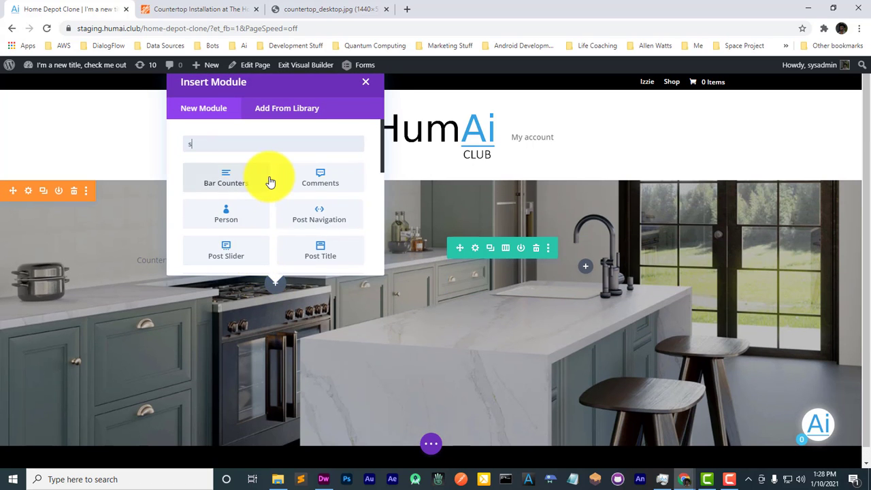
type("li")
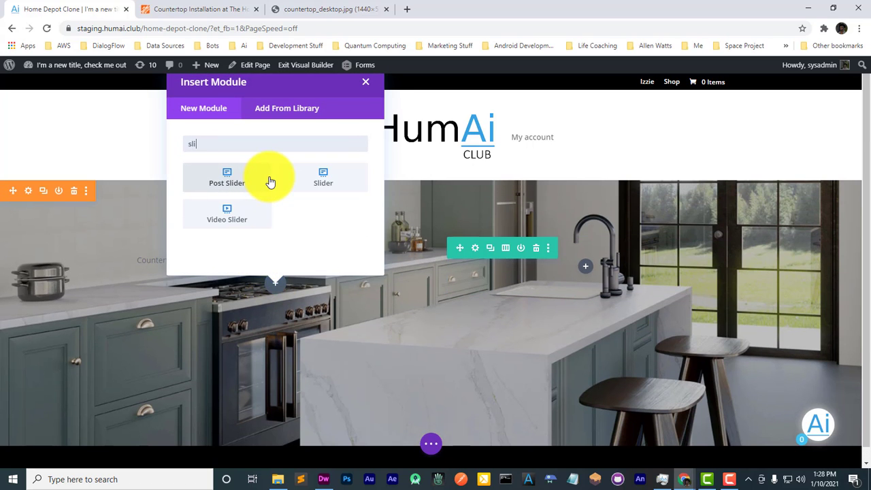
left_click(309, 189)
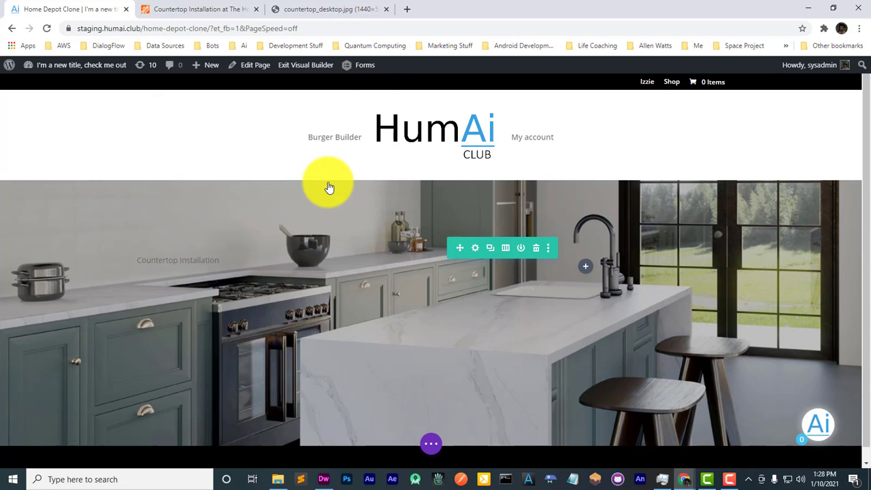
scroll(175, 315, "down", 1)
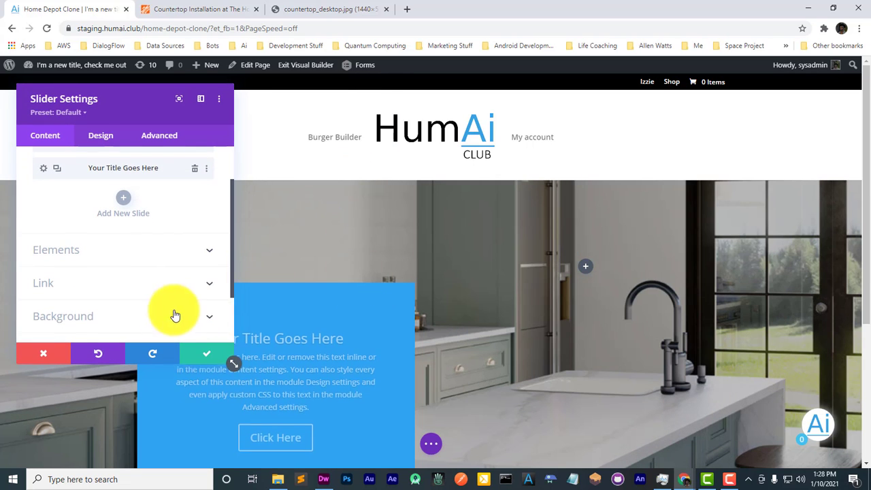
left_click(211, 361)
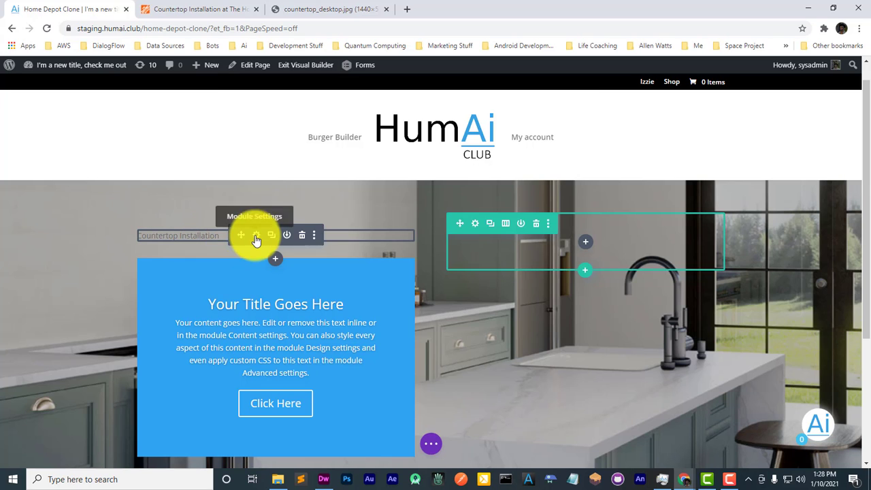
Step: Format the Countertop Installation text as Heading 1 in the Text module's visual editor
left_click(256, 237)
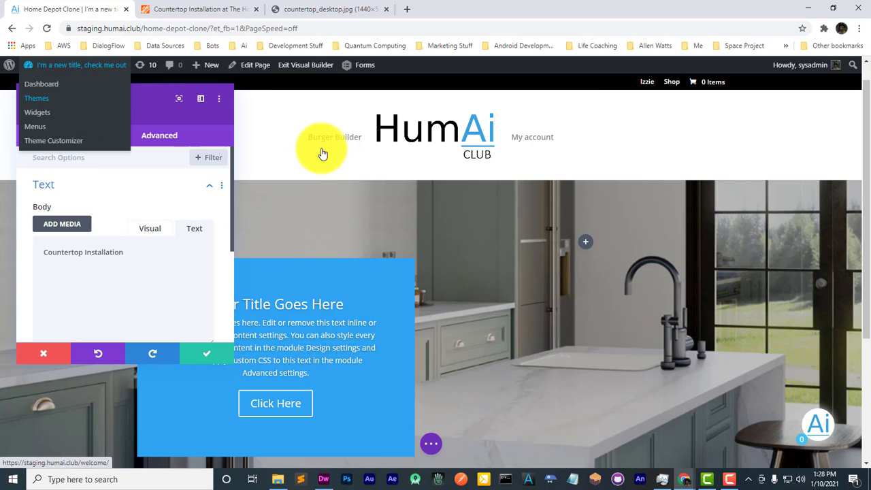
left_click_drag(97, 97, 560, 132)
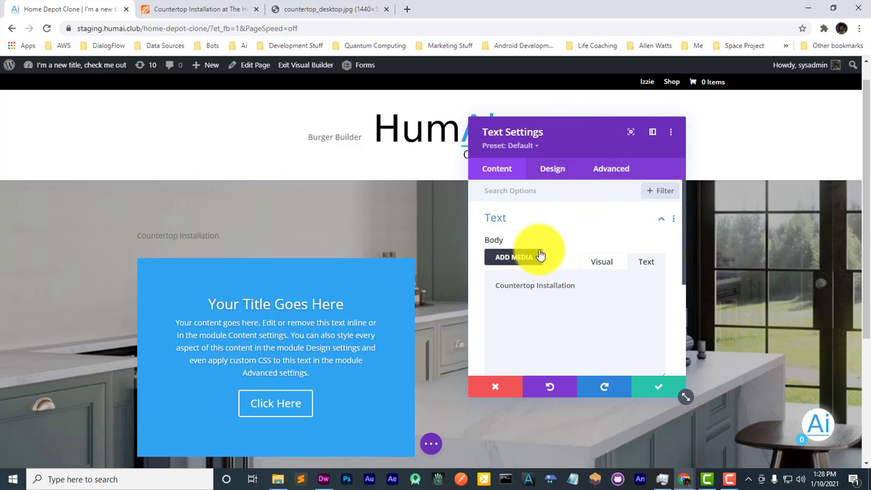
left_click(599, 262)
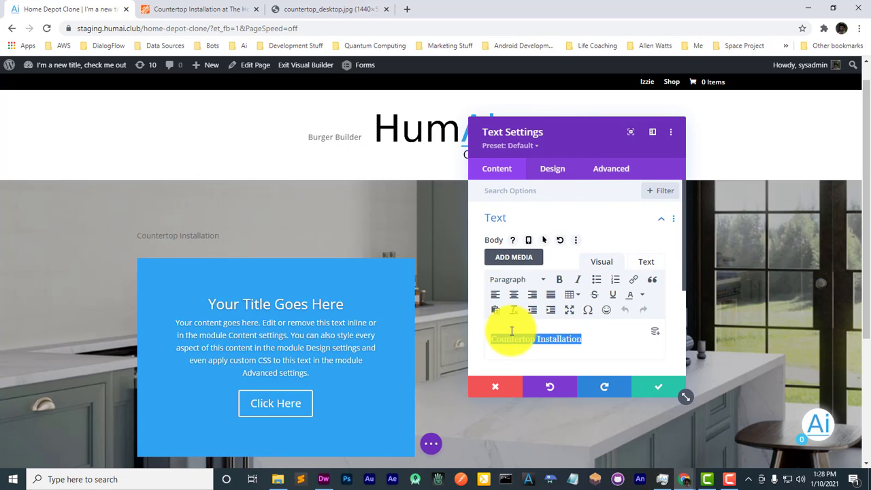
left_click(530, 281)
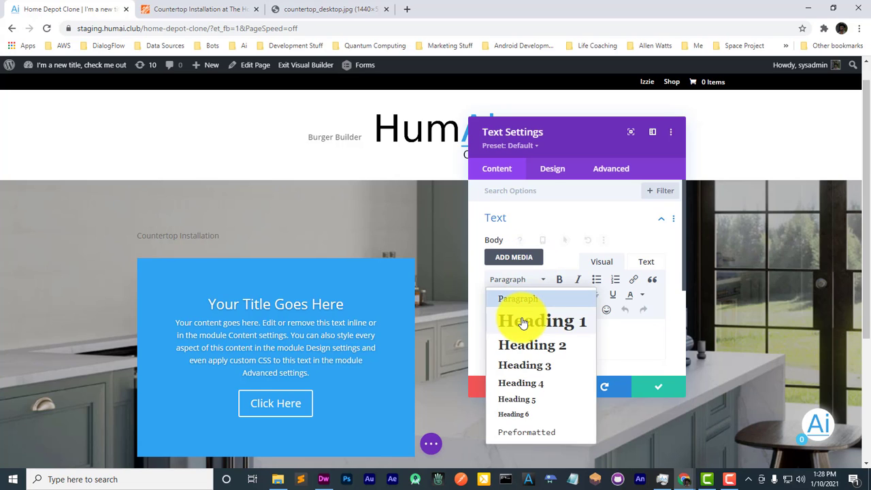
left_click(523, 317)
Step: Set the H1 heading's text color to white (#ffffff) and its text size to 45px
left_click(554, 168)
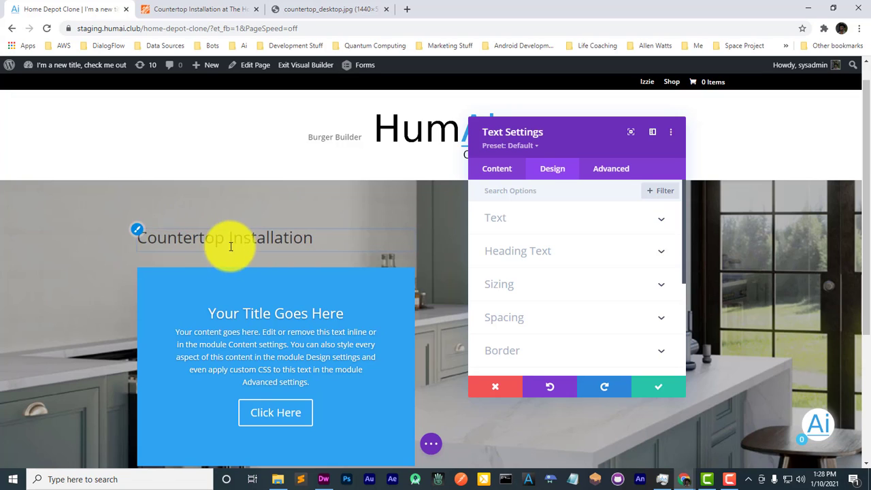
left_click(139, 237)
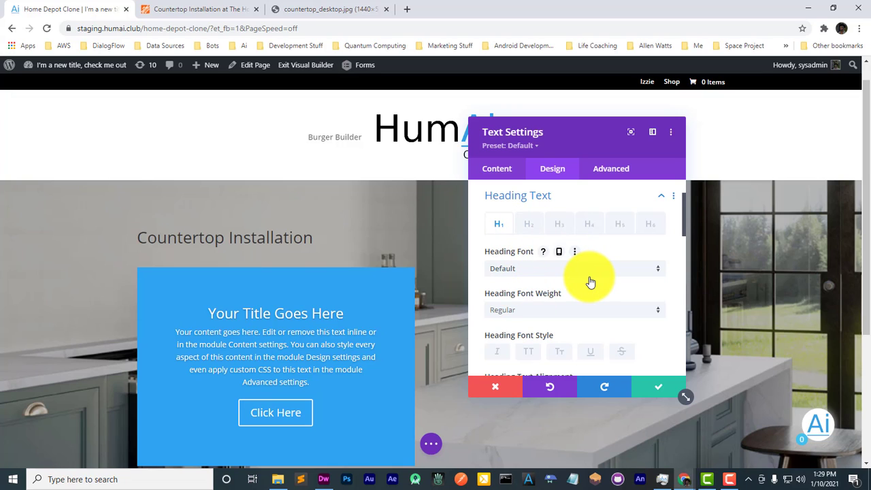
scroll(591, 282, "down", 3)
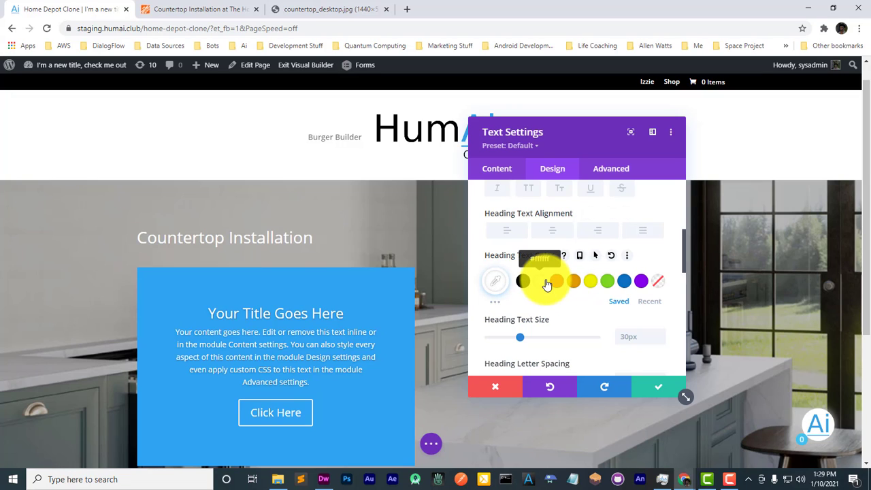
left_click_drag(523, 342, 537, 338)
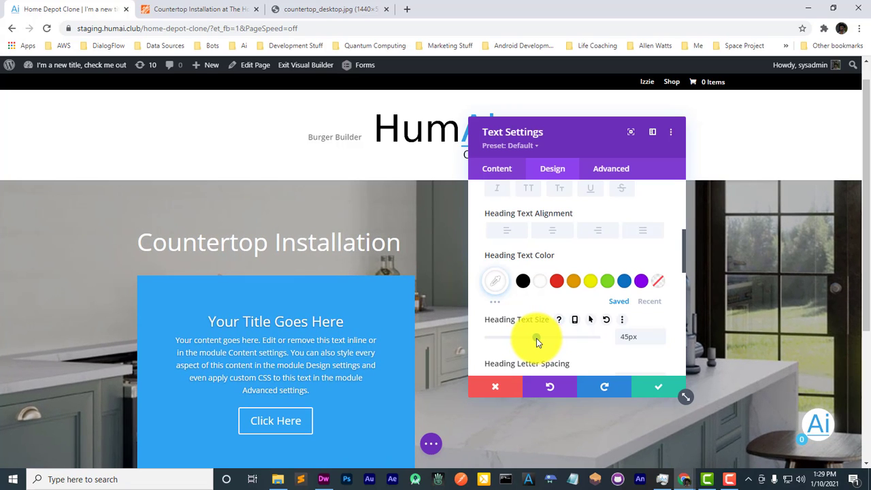
Step: Apply the first text shadow preset to the Countertop Installation H1 heading
scroll(536, 339, "down", 2)
scroll(536, 341, "down", 2)
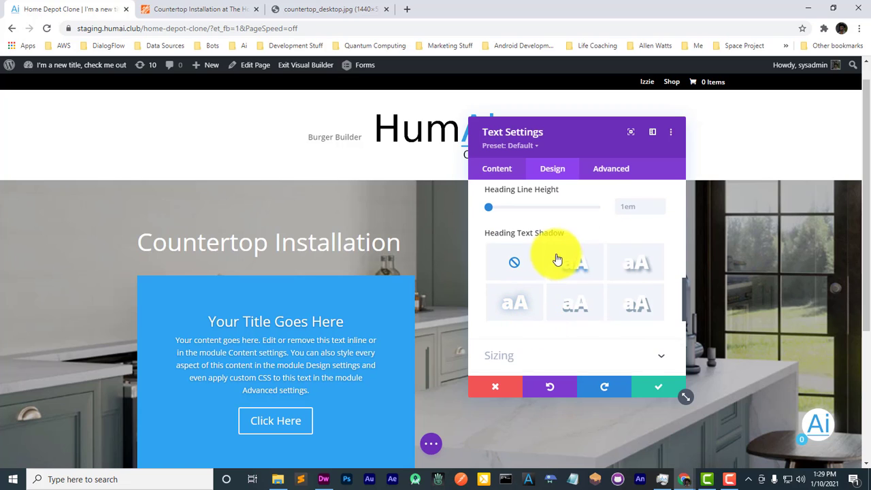
left_click(571, 262)
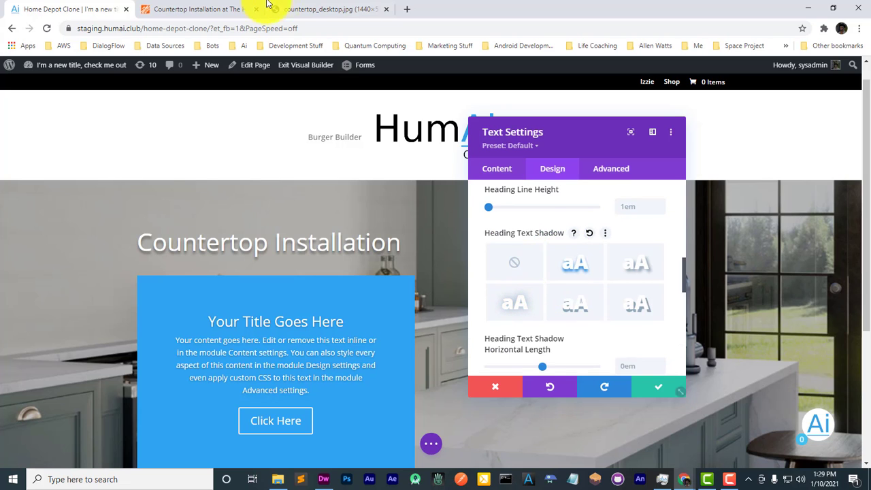
Step: Compare the heading with the Home Depot title and inspect the original h1 element's CSS rules for its size and styling
left_click(216, 6)
left_click(184, 155)
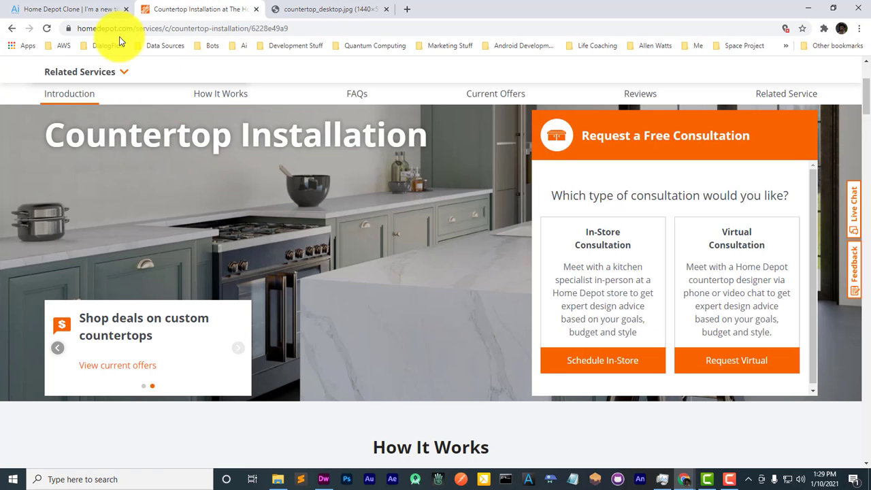
left_click(47, 6)
left_click(153, 9)
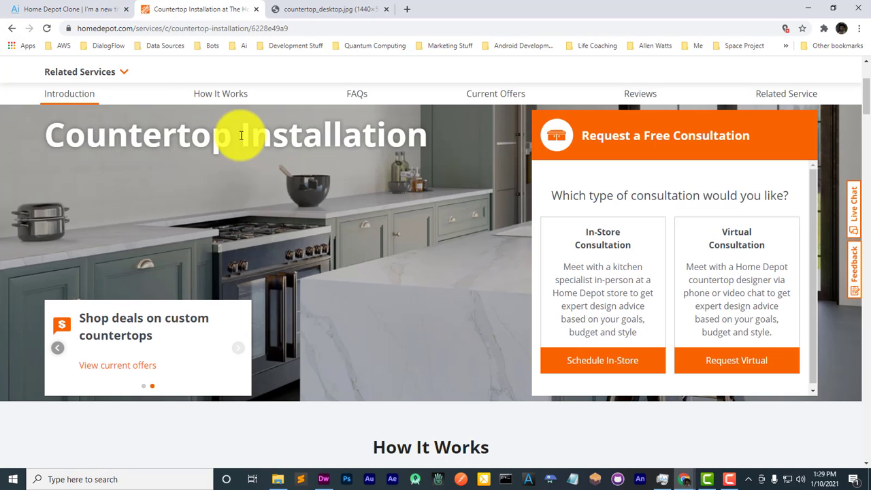
right_click(241, 136)
left_click(275, 299)
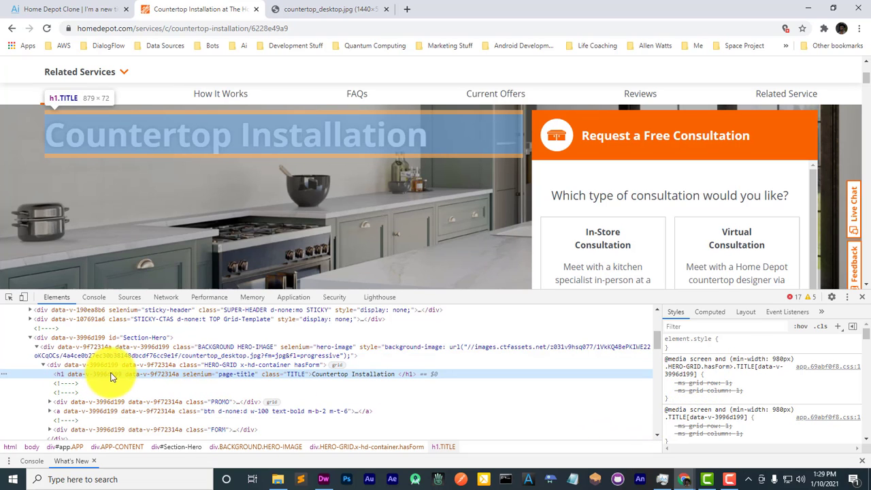
scroll(775, 409, "down", 3)
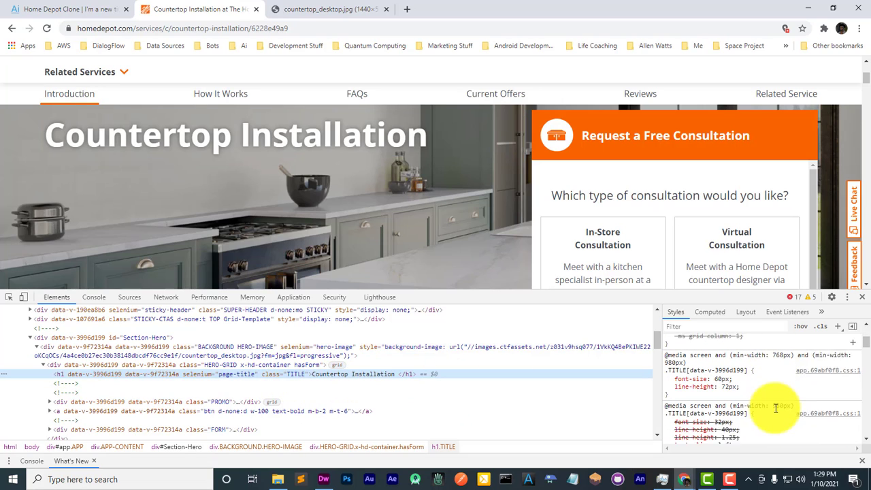
scroll(775, 408, "down", 6)
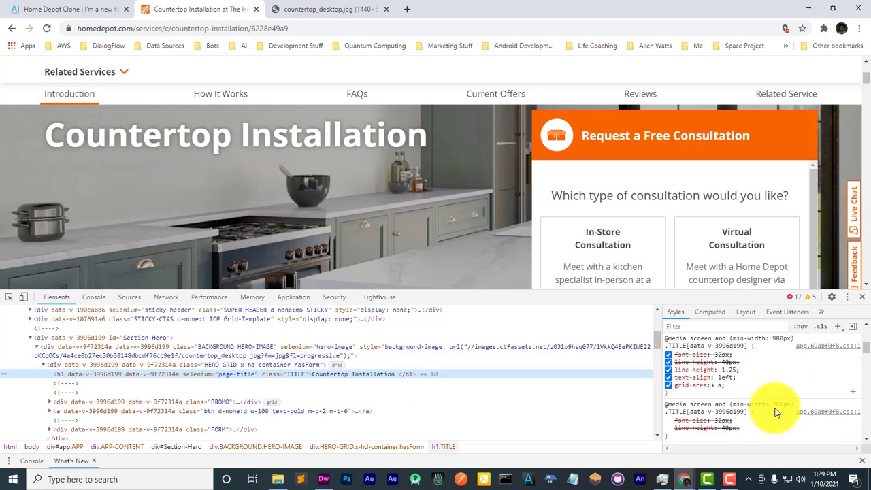
scroll(776, 411, "down", 4)
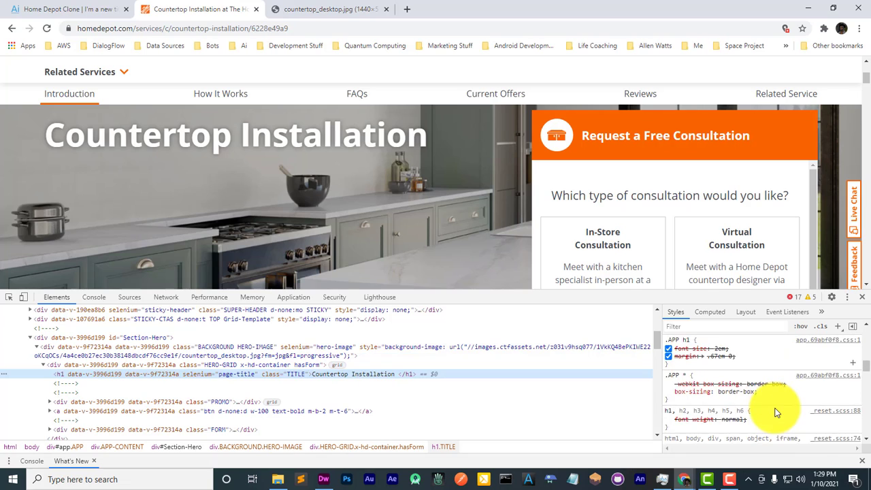
scroll(775, 408, "down", 8)
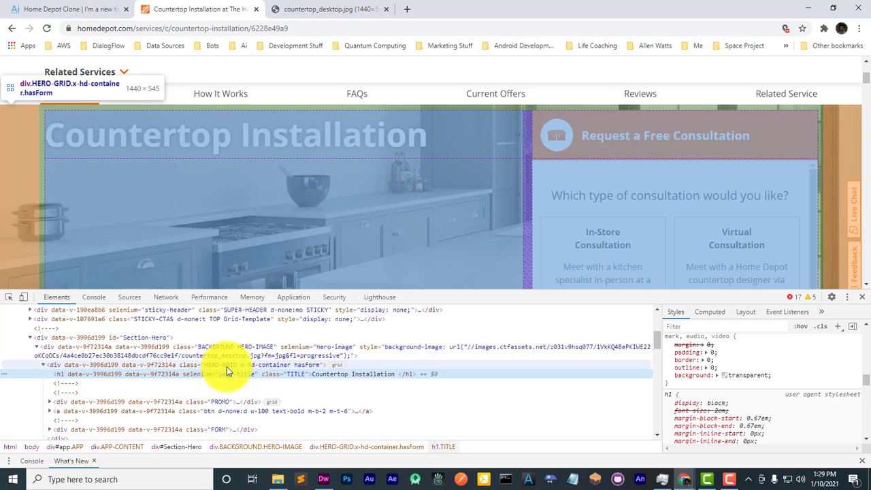
Step: Examine the CSS rules of the HERO-GRID container that wraps the Home Depot title
left_click(226, 367)
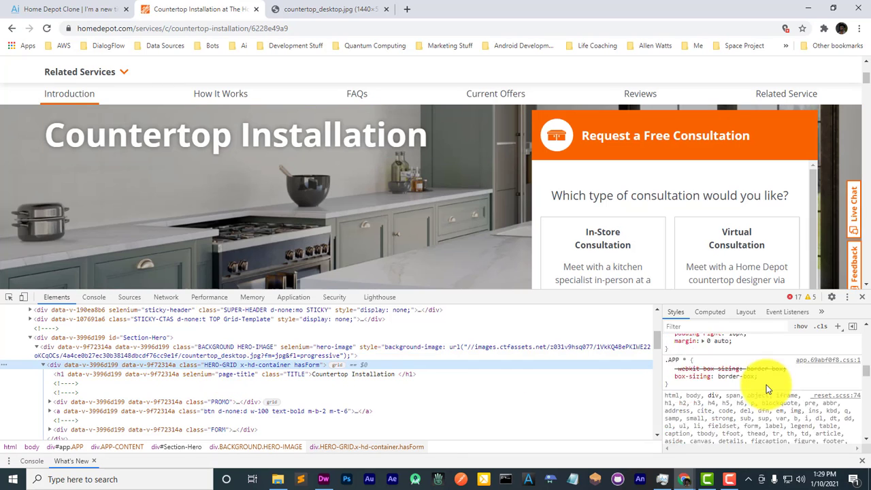
scroll(766, 384, "up", 10)
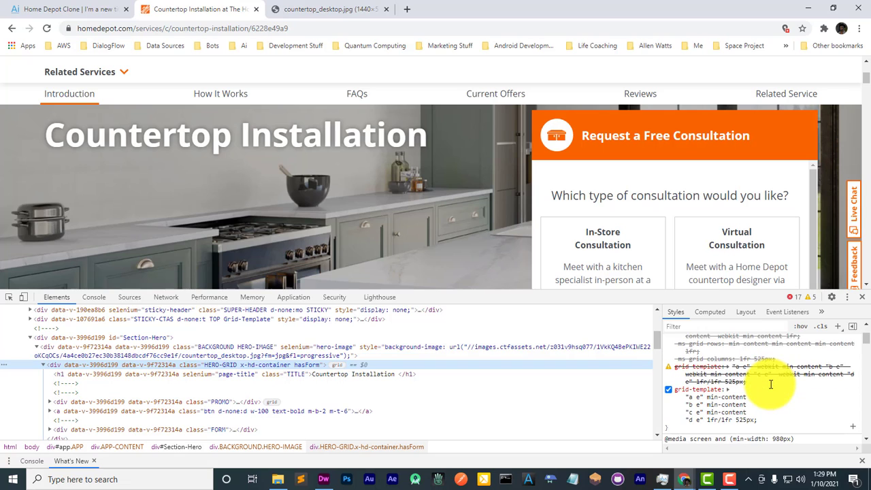
scroll(771, 385, "down", 3)
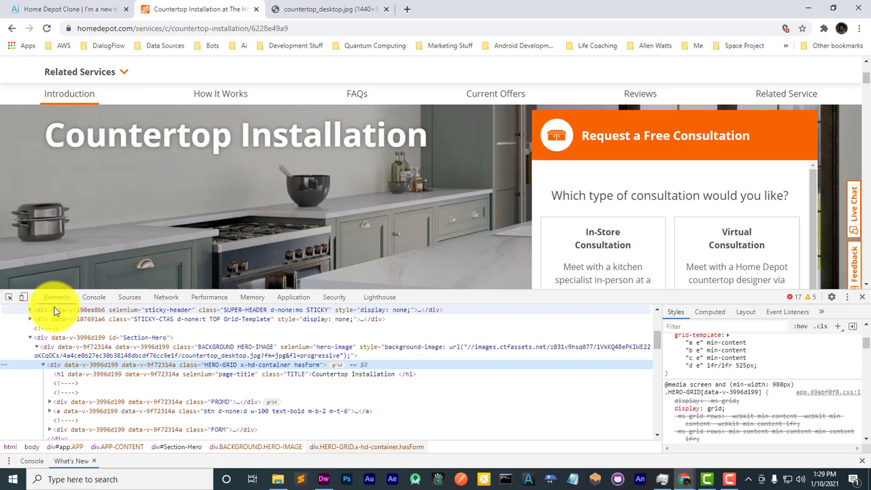
Step: Pick the Countertop Installation title with the element inspector and read its styles for text shadow, color and inherited font family
left_click(9, 296)
left_click(170, 146)
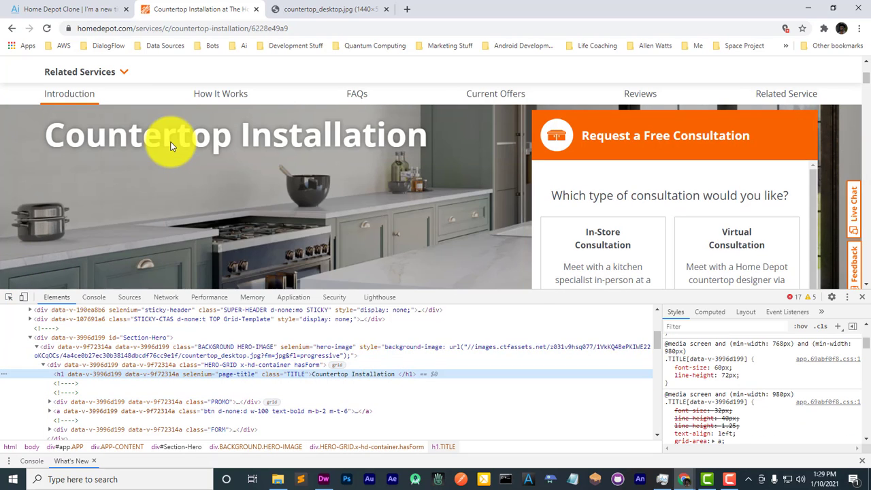
scroll(684, 381, "up", 2)
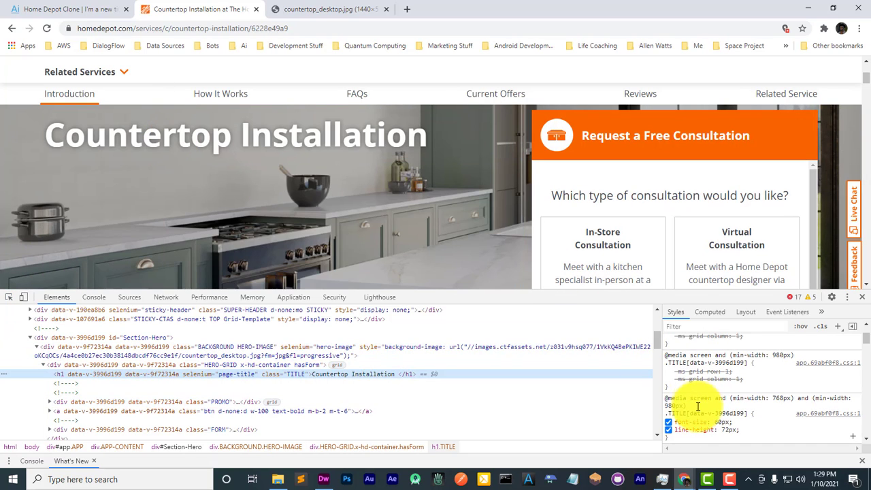
scroll(716, 411, "up", 3)
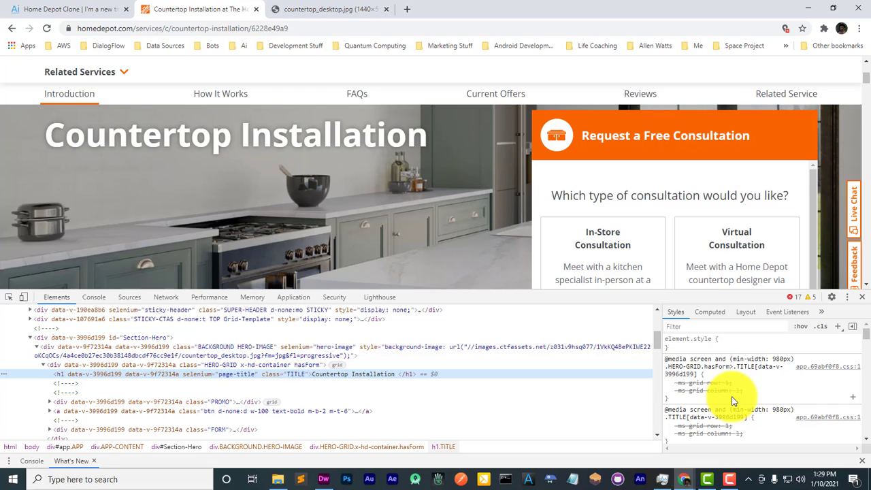
scroll(749, 399, "down", 2)
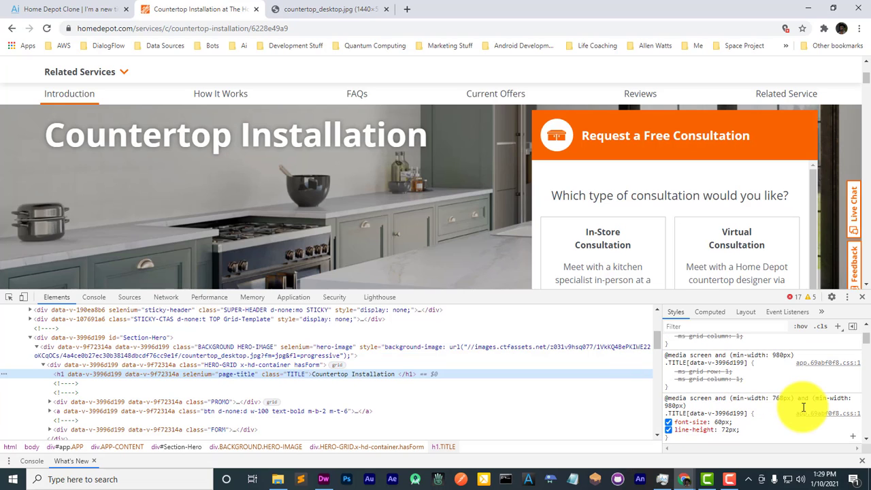
scroll(803, 406, "down", 4)
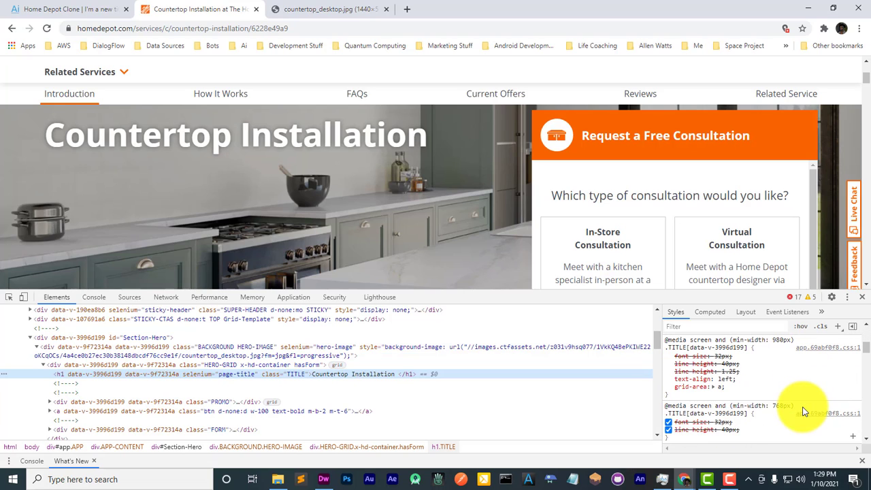
scroll(803, 407, "down", 5)
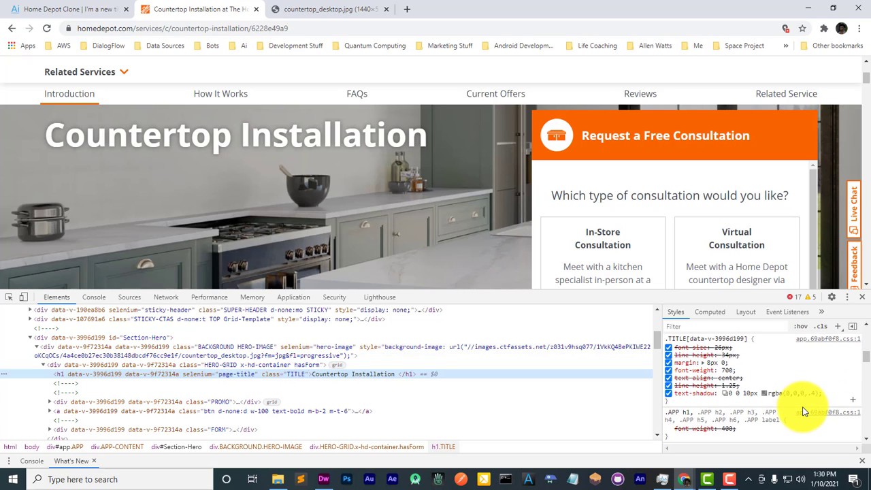
scroll(803, 411, "down", 2)
scroll(803, 411, "down", 8)
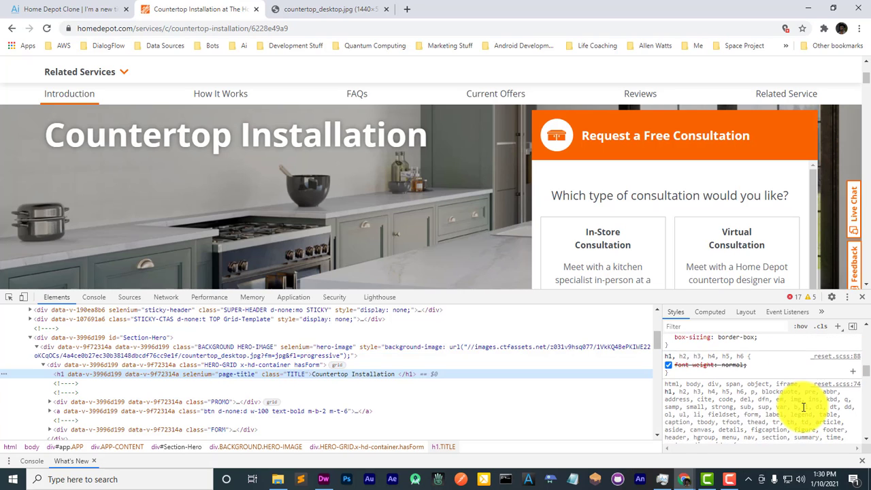
scroll(803, 412, "down", 10)
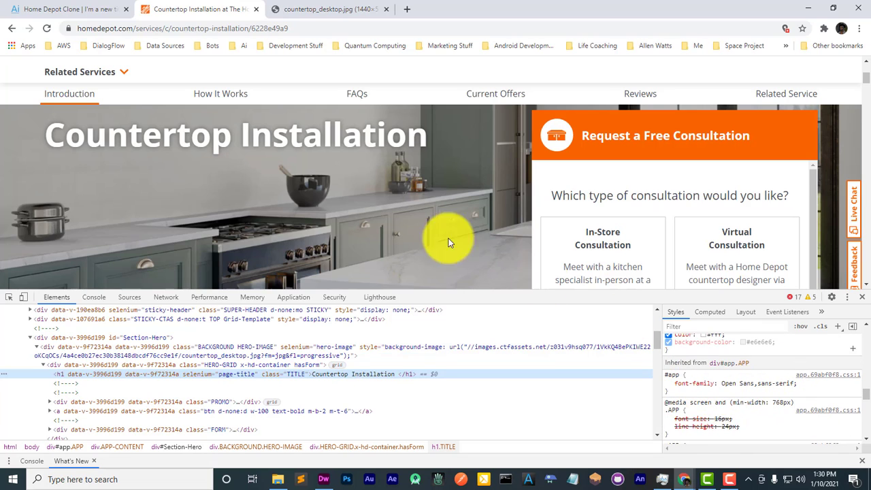
Step: Set the H1 heading's font to Open Sans on the clone page and save the Text module
left_click(75, 8)
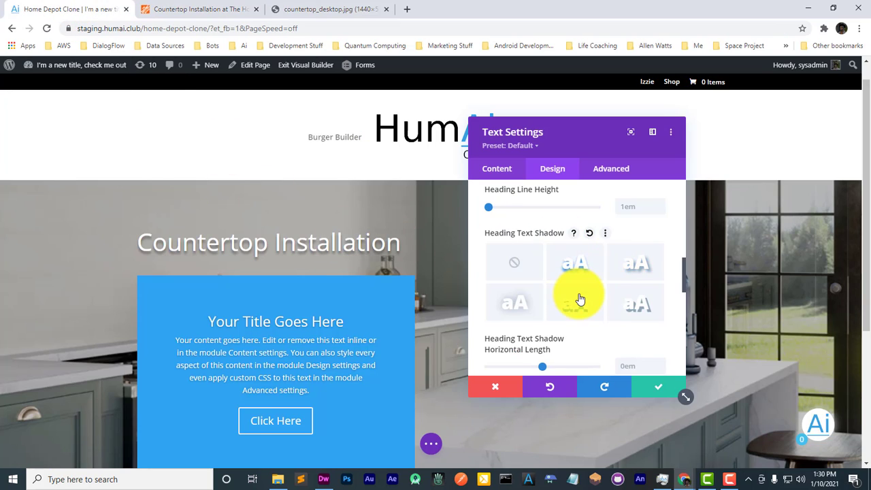
scroll(580, 300, "up", 10)
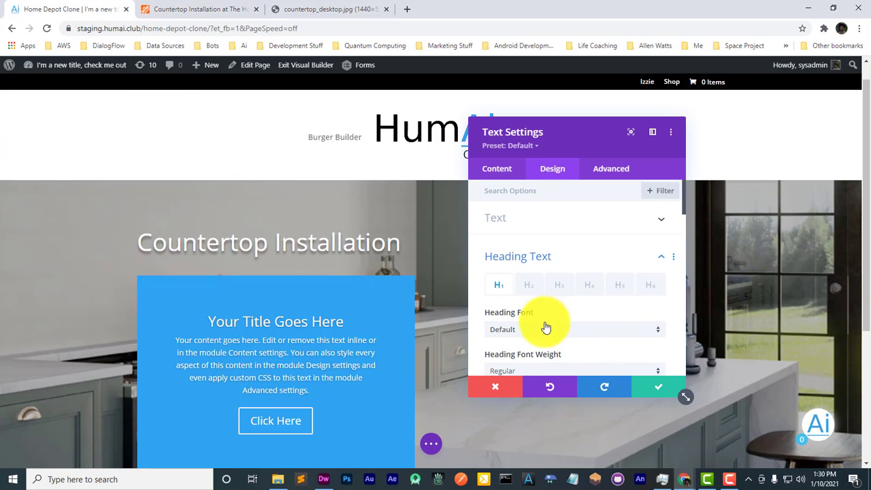
left_click(543, 329)
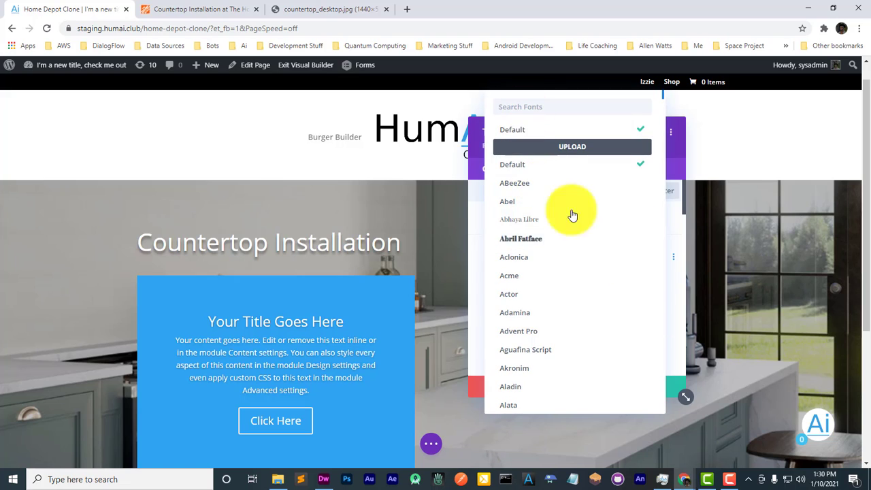
type("open")
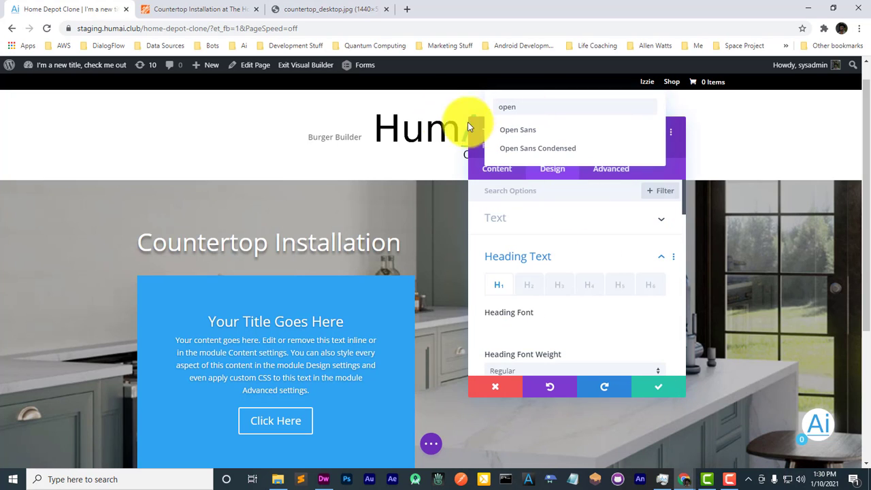
left_click(504, 130)
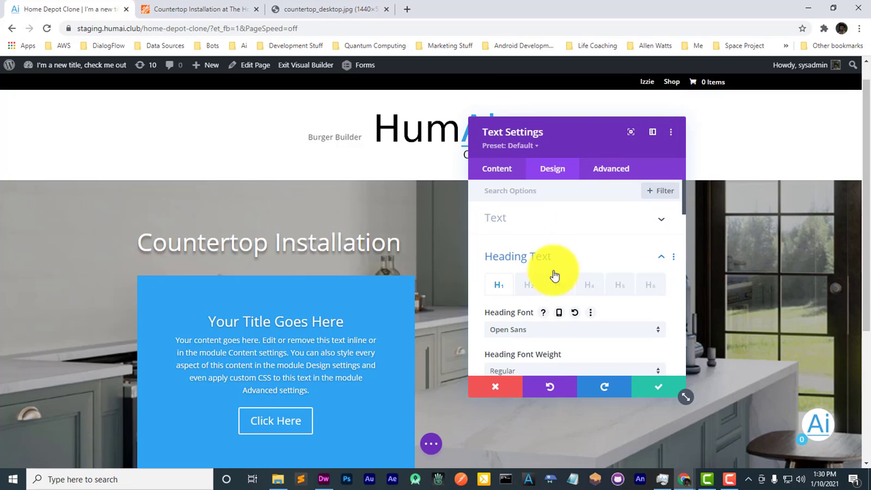
scroll(569, 333, "down", 1)
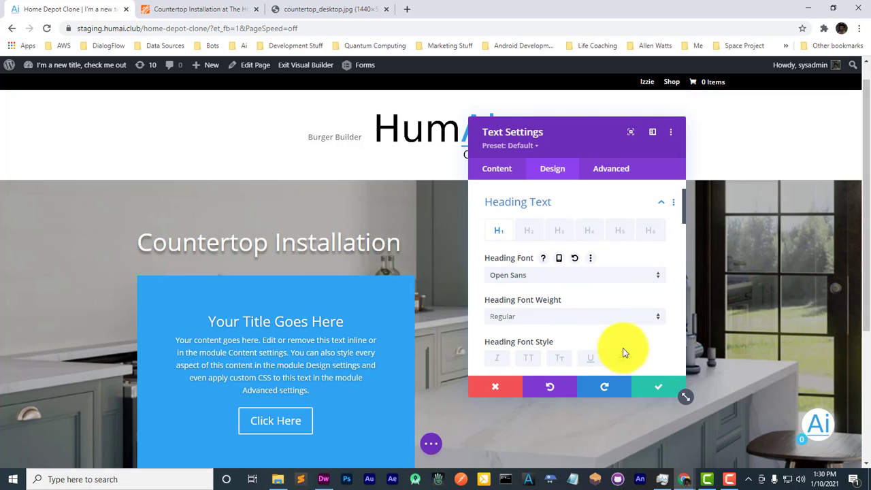
left_click(656, 387)
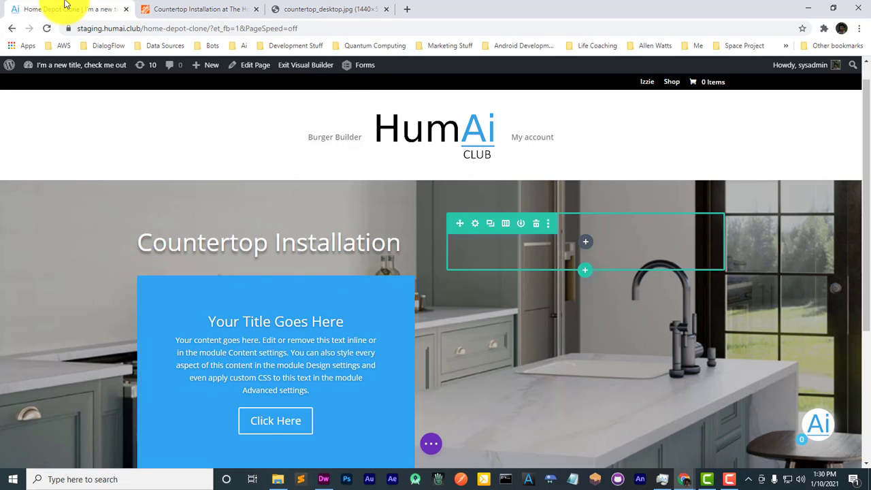
Step: Close the developer tools on the Home Depot page and examine the layout of the Request a Free Consultation panel
left_click(174, 7)
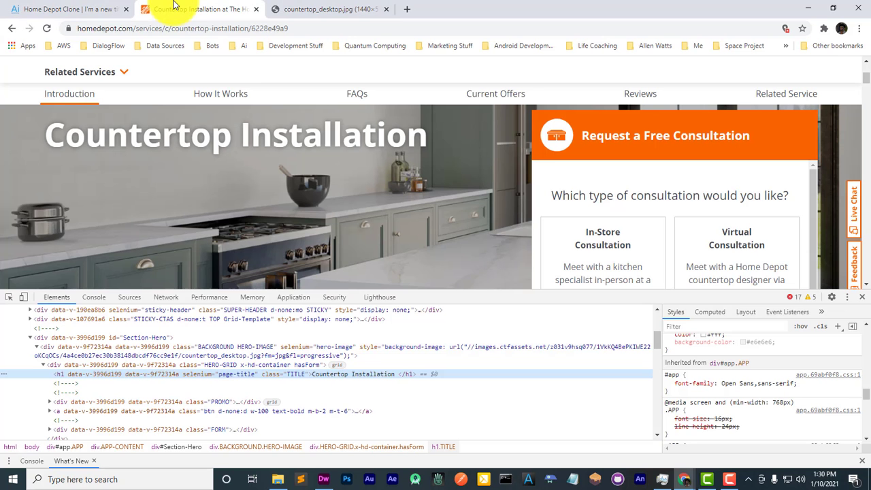
left_click(863, 298)
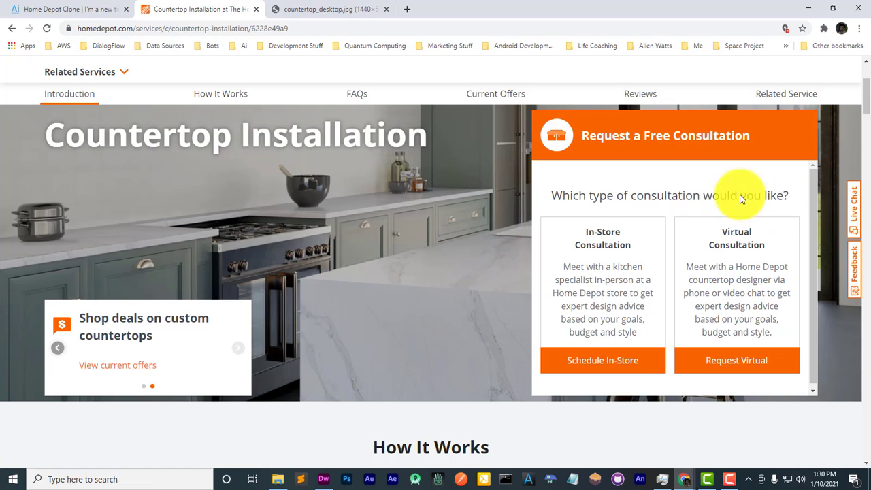
left_click(41, 7)
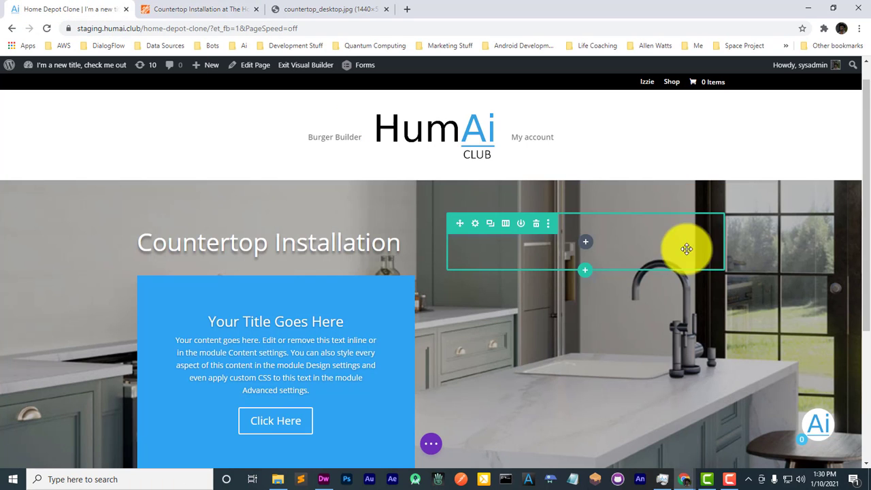
Step: Insert a one-column row below the empty row in the hero's right column, using the Home Depot consultation panel as reference
left_click(587, 272)
left_click(204, 9)
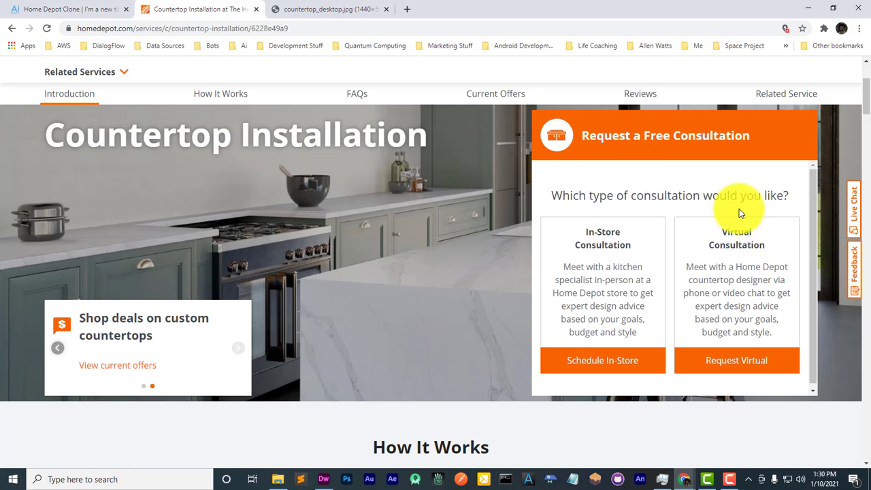
left_click(51, 7)
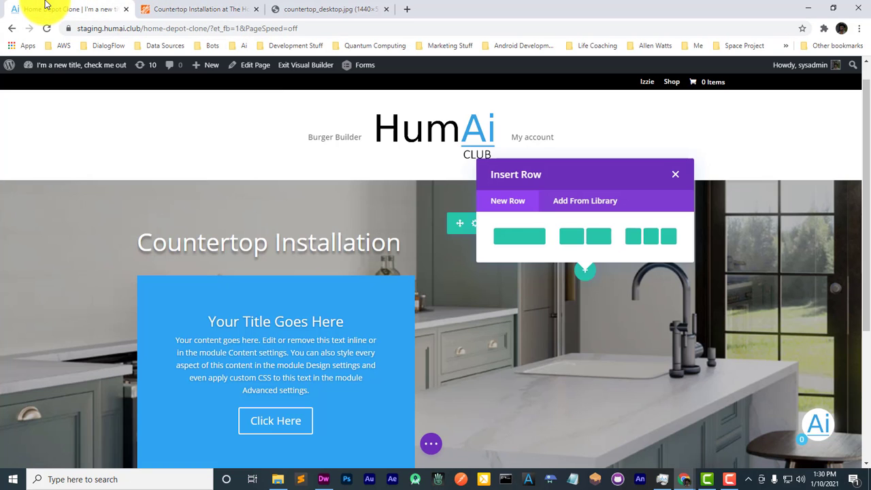
left_click(214, 7)
left_click(42, 7)
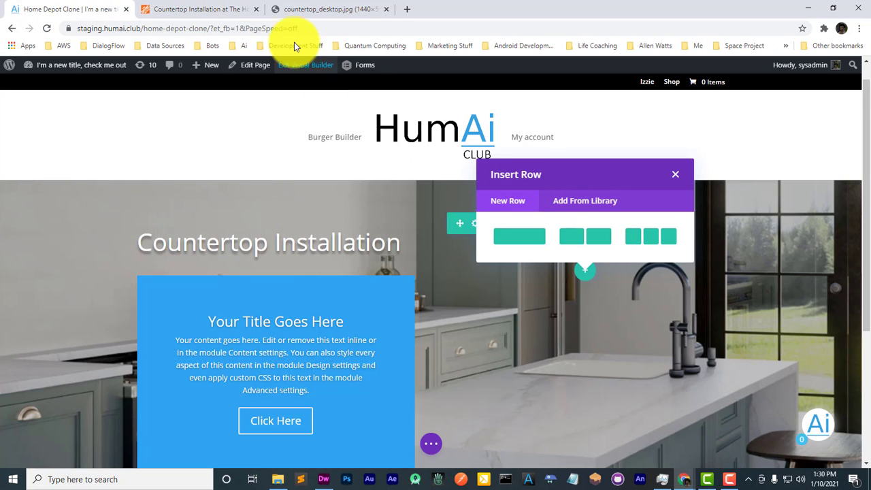
left_click(215, 8)
left_click(77, 3)
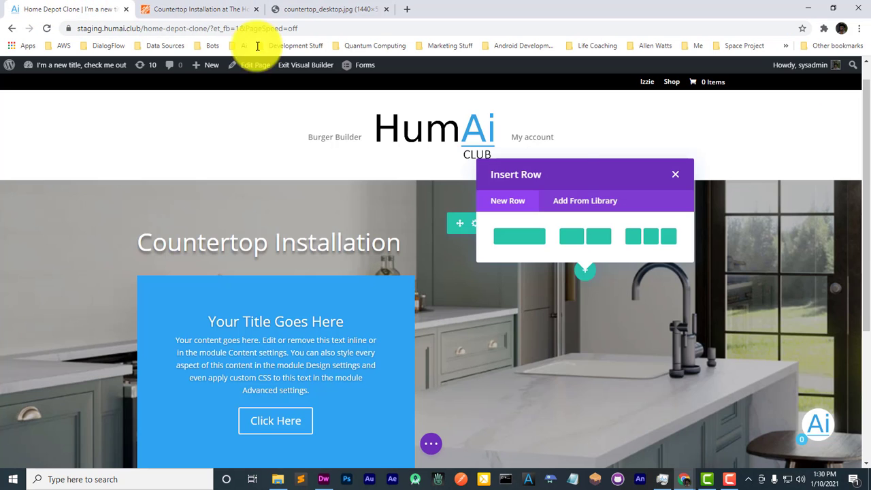
left_click(525, 234)
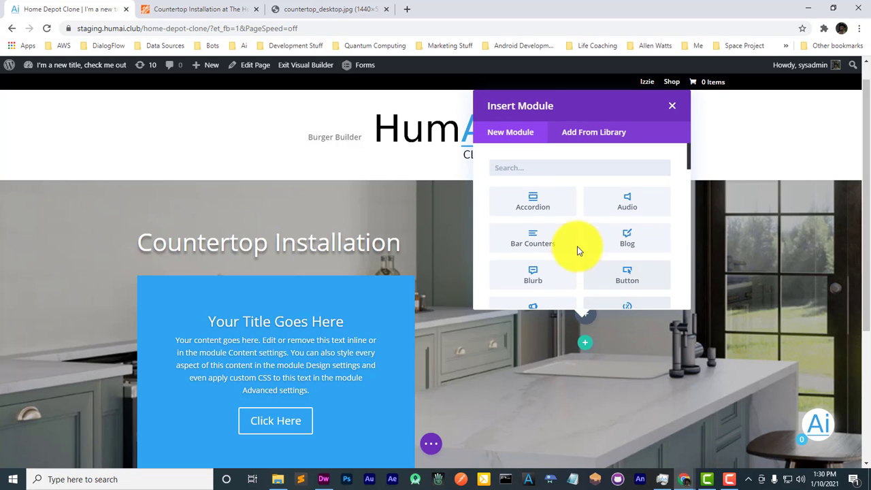
Step: Insert a two-column row below the second empty row in the hero's right column, leaving it without modules
left_click(586, 343)
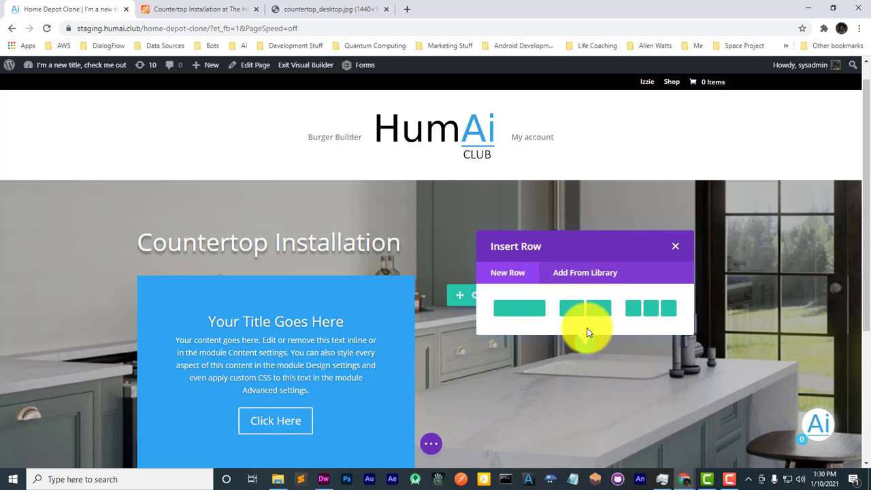
left_click(585, 308)
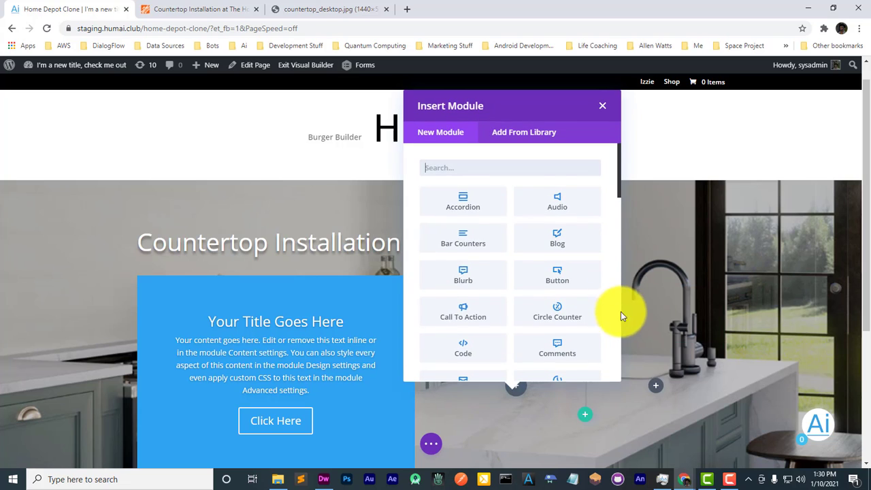
left_click(602, 106)
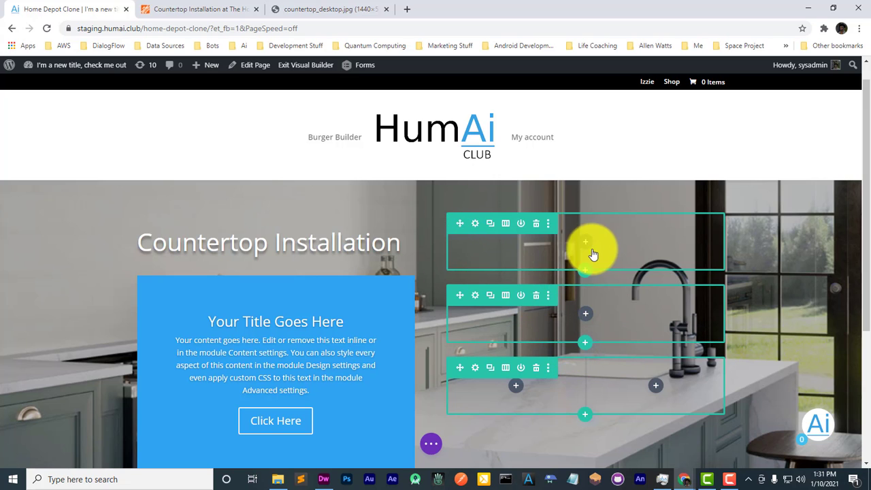
Step: Try a Call To Action module in the right column's first row, titled "Request a Free Consultation" like the Home Depot panel
left_click(218, 9)
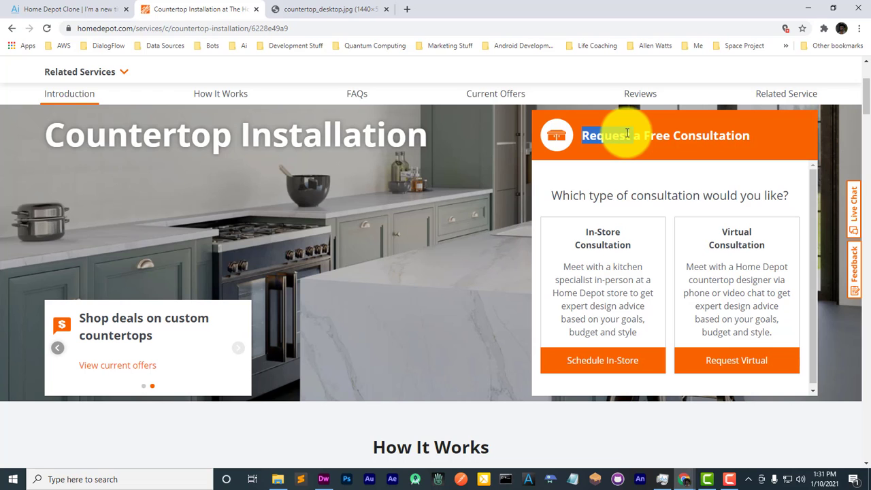
left_click(83, 9)
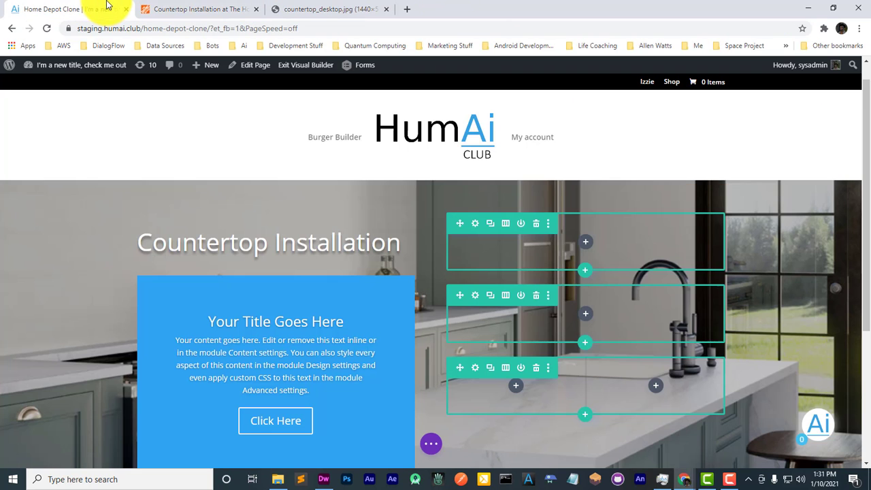
left_click(584, 269)
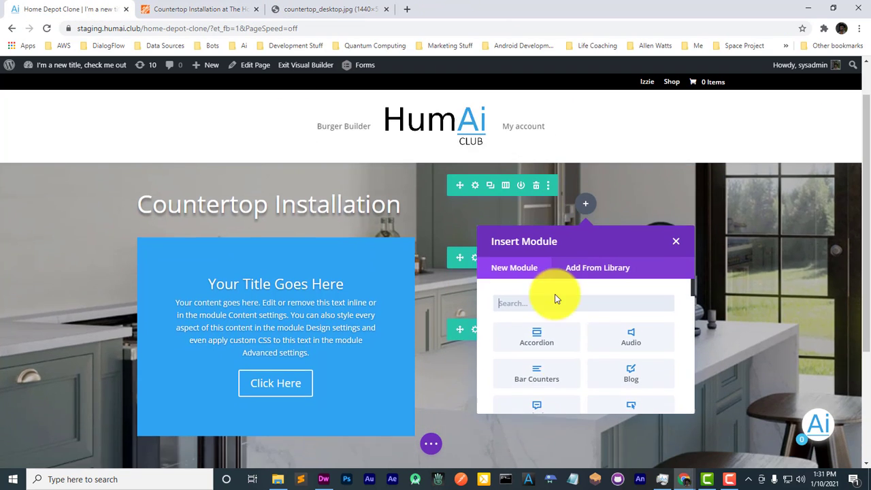
scroll(613, 385, "down", 2)
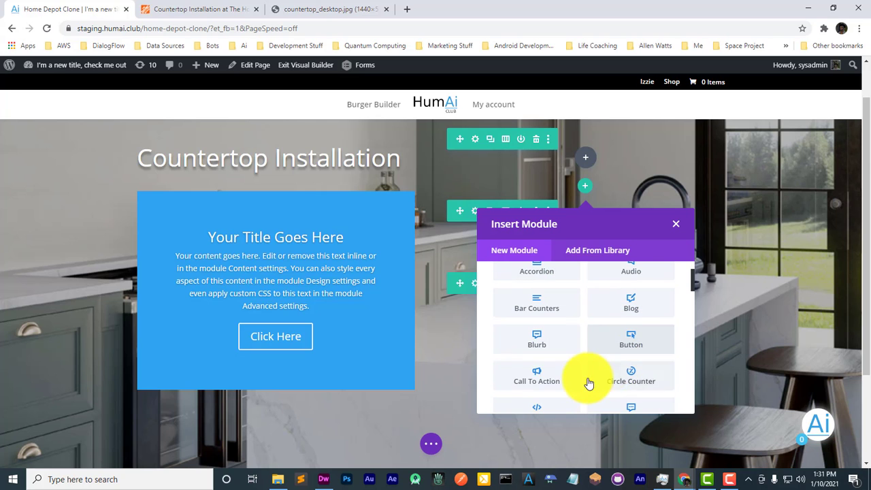
left_click(530, 381)
left_click_drag(529, 139, 119, 134)
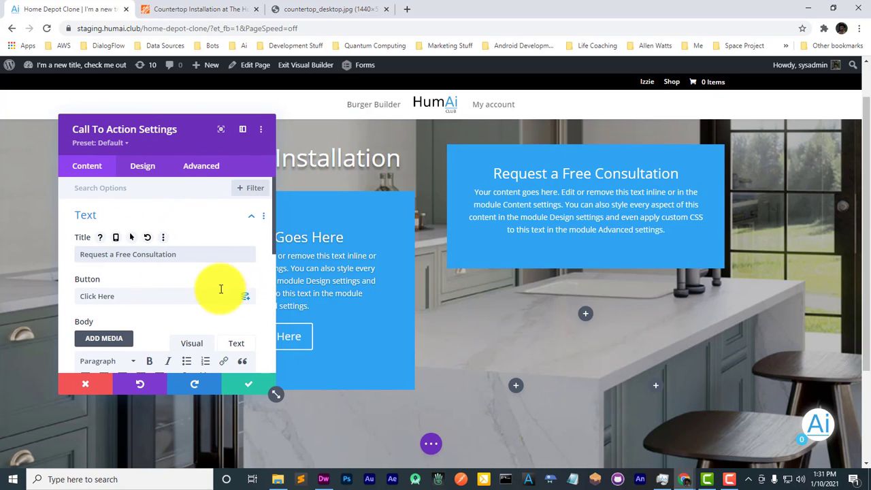
scroll(194, 289, "down", 3)
scroll(192, 285, "down", 2)
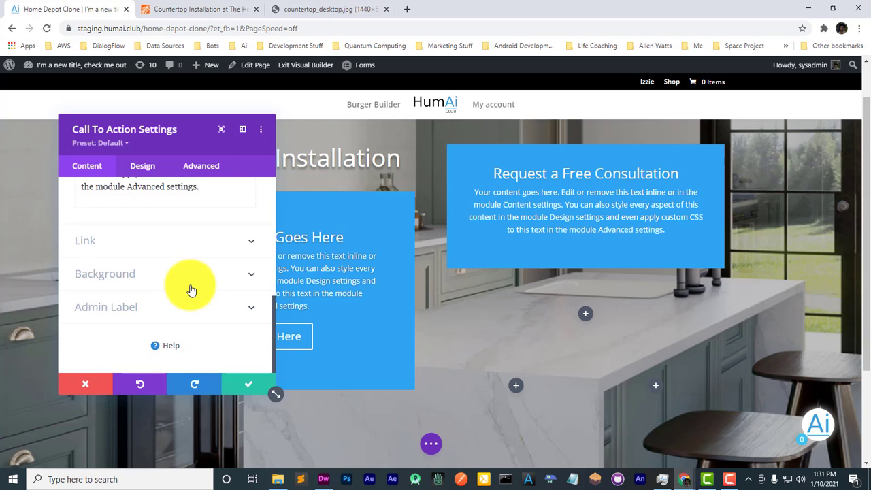
scroll(191, 289, "up", 5)
scroll(191, 289, "up", 2)
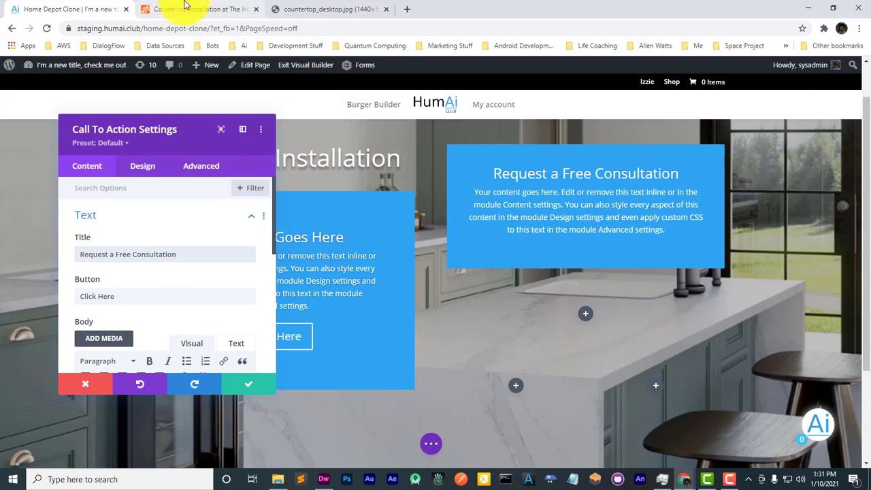
Step: Clear the placeholder body text of the Call To Action module, using the Home Depot panel as reference
left_click(183, 5)
left_click(64, 9)
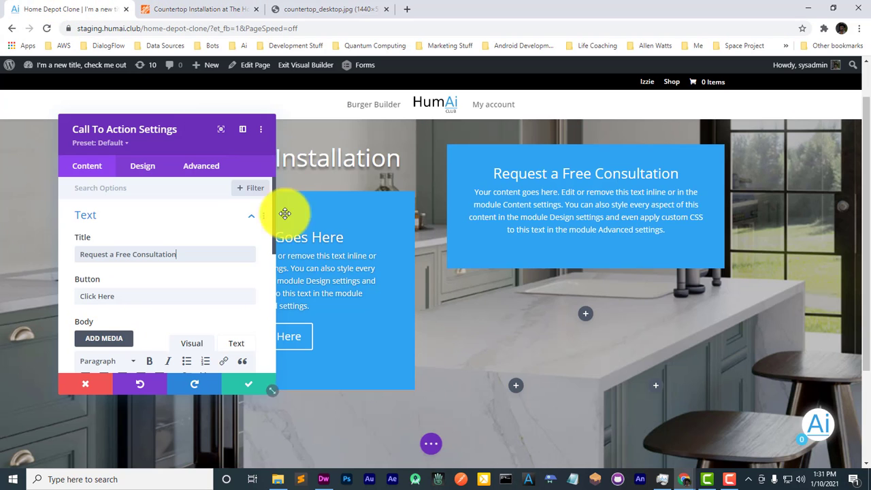
scroll(180, 307, "down", 2)
triple_click(175, 329)
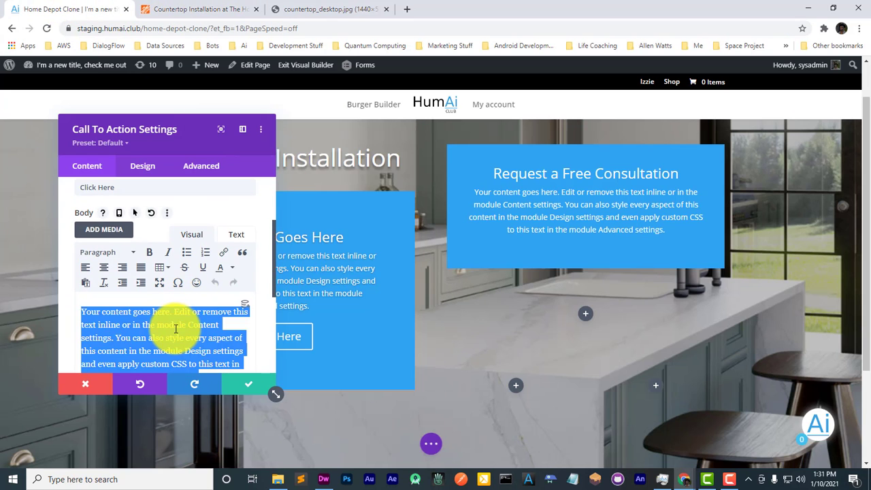
key("BackSpace")
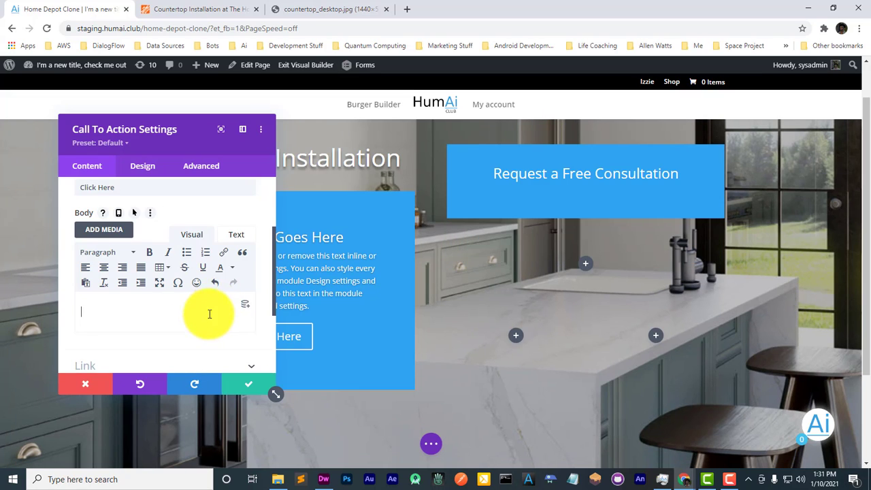
scroll(186, 280, "down", 2)
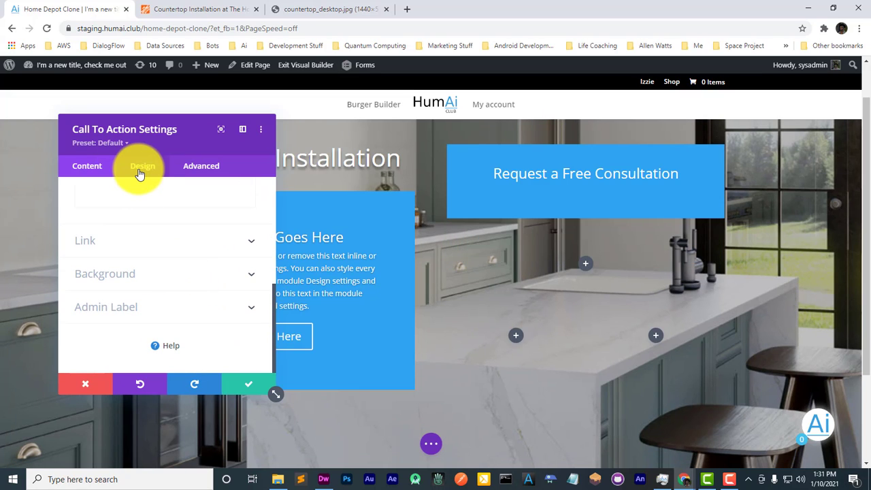
Step: Discard the Call To Action edits and replace that module with a Blurb module in the same row
left_click(87, 385)
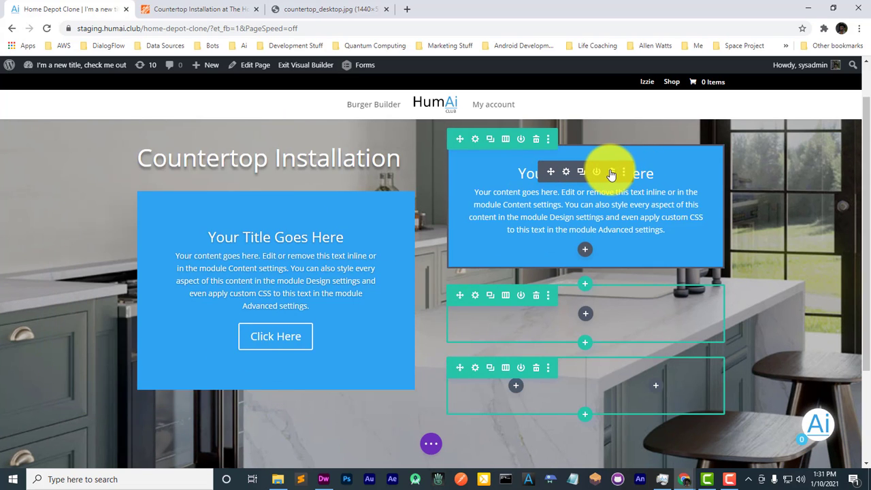
left_click(612, 173)
left_click(584, 171)
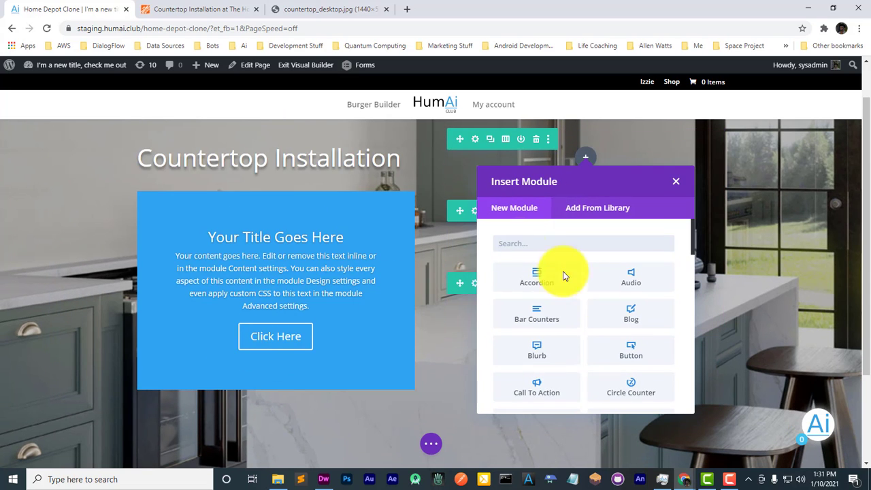
left_click(544, 353)
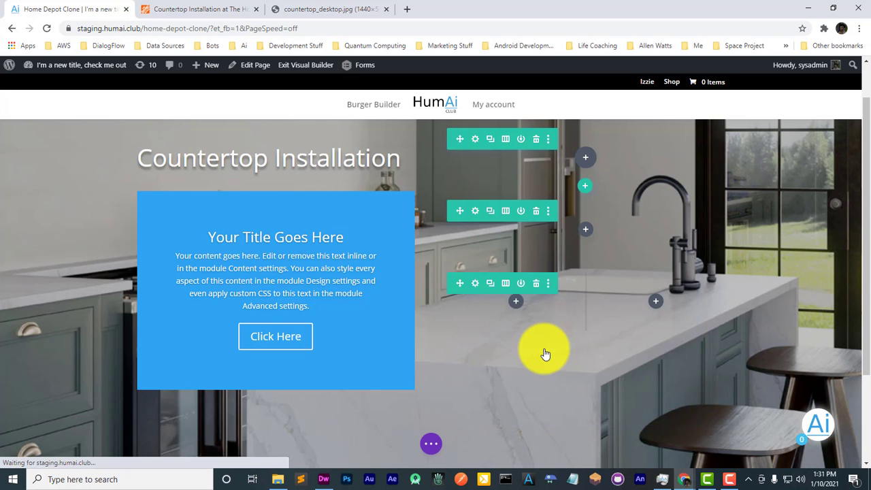
Step: Enable the icon option for the blurb and choose the outlined house icon in place of the placeholder image
scroll(180, 246, "down", 3)
scroll(172, 238, "down", 3)
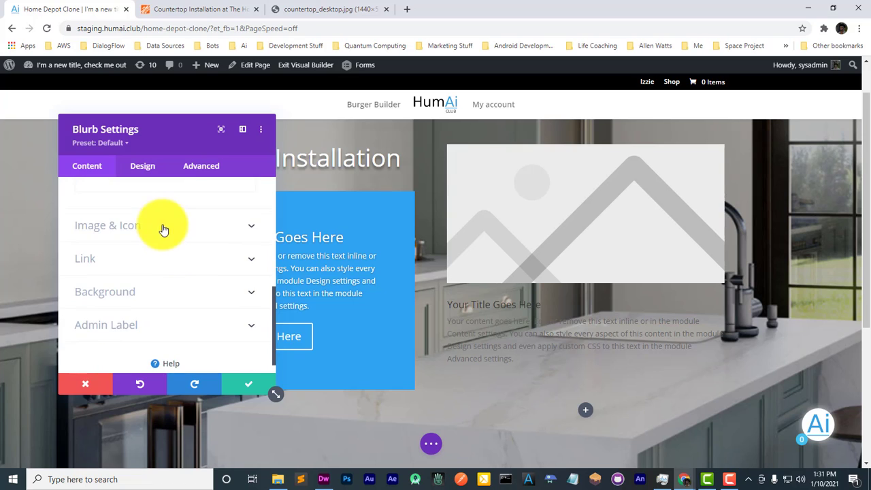
left_click(164, 228)
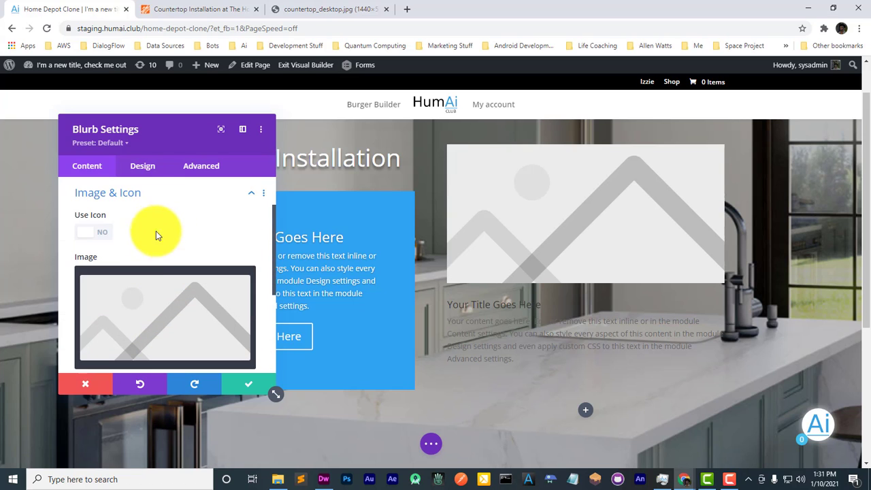
left_click(98, 233)
scroll(140, 249, "down", 4)
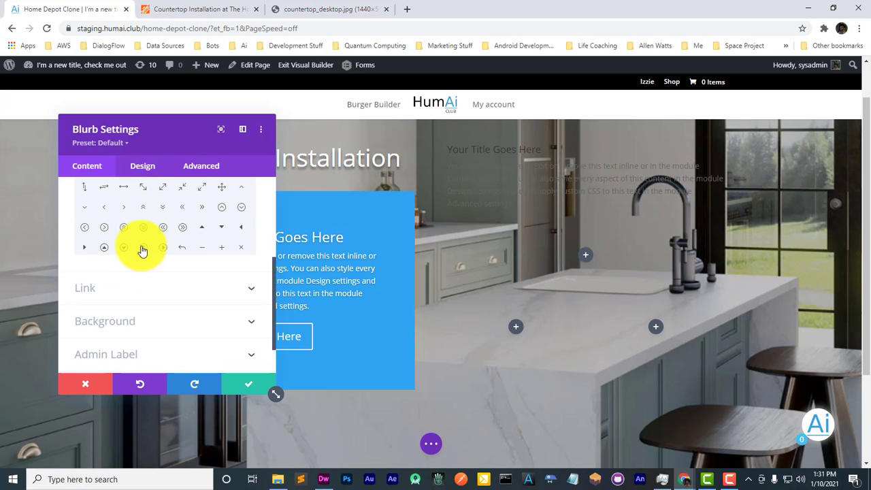
left_click(171, 8)
left_click(25, 9)
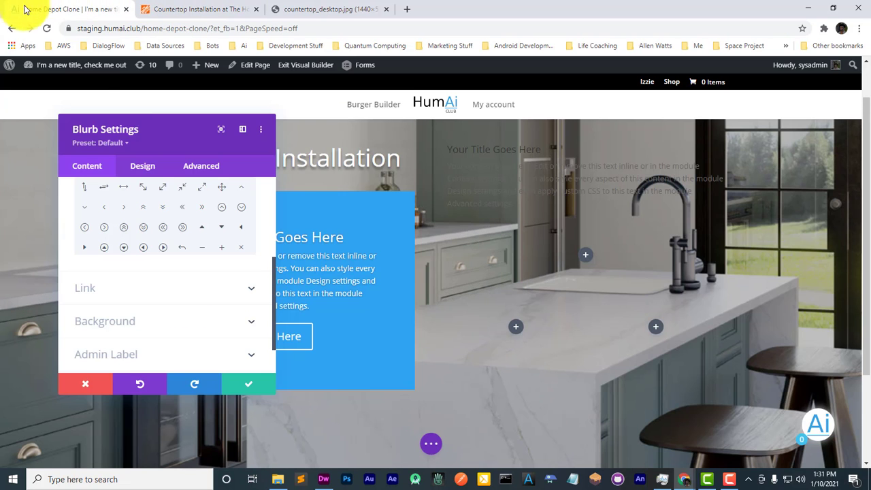
scroll(195, 231, "up", 10)
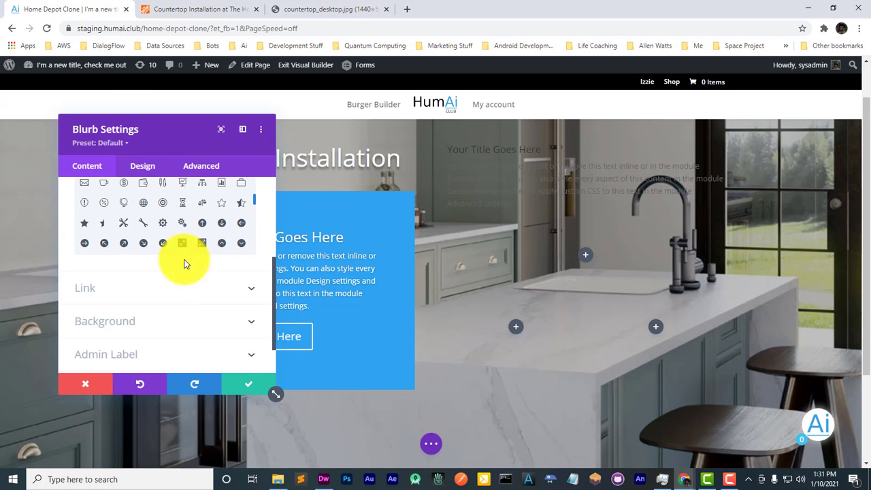
scroll(231, 293, "up", 1)
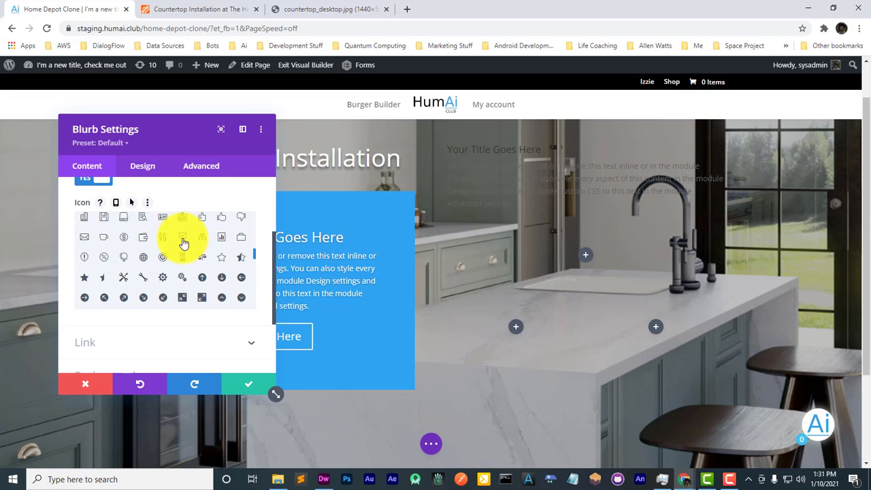
scroll(205, 271, "up", 1)
scroll(204, 271, "up", 1)
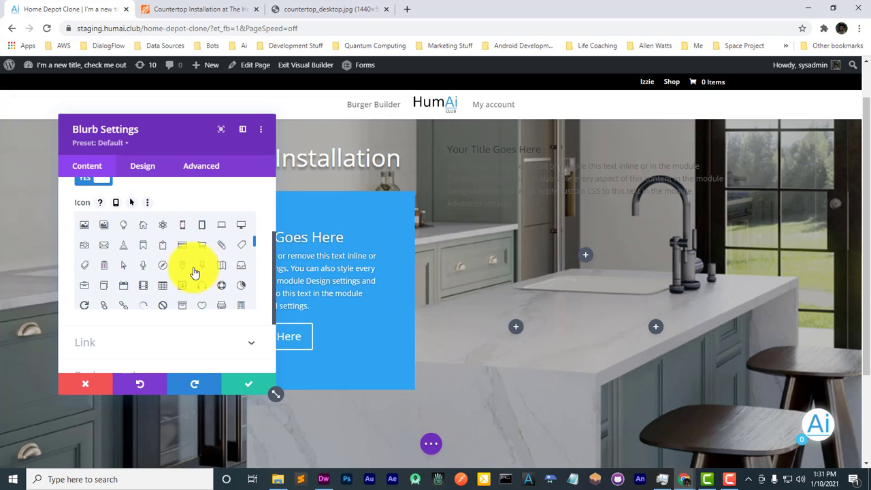
left_click(142, 227)
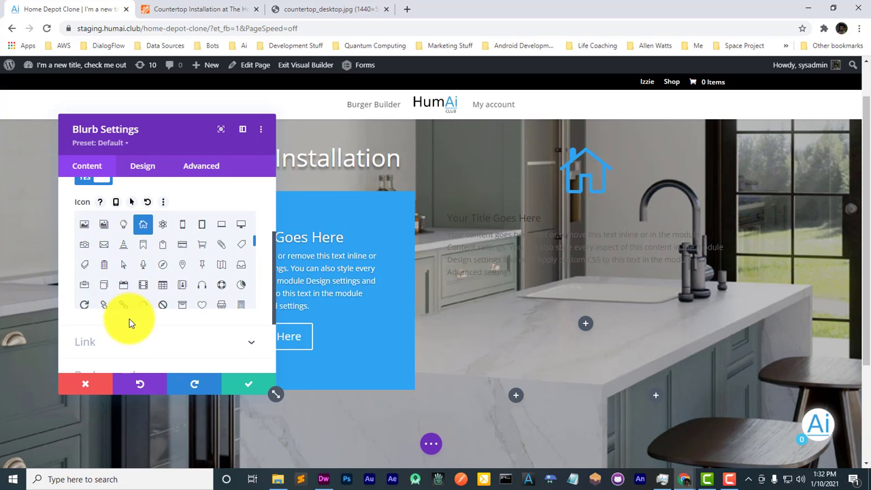
Step: Set the blurb's image/icon placement to Left
scroll(129, 318, "down", 2)
left_click(143, 166)
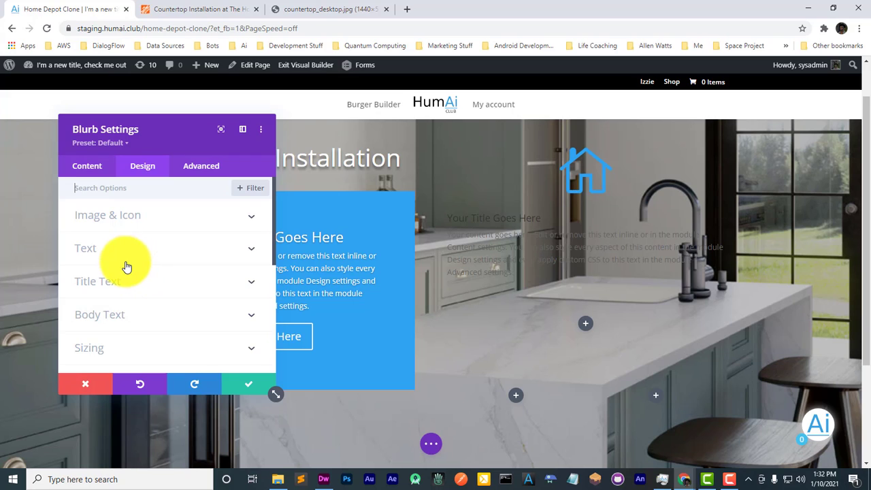
left_click(119, 217)
scroll(113, 296, "down", 1)
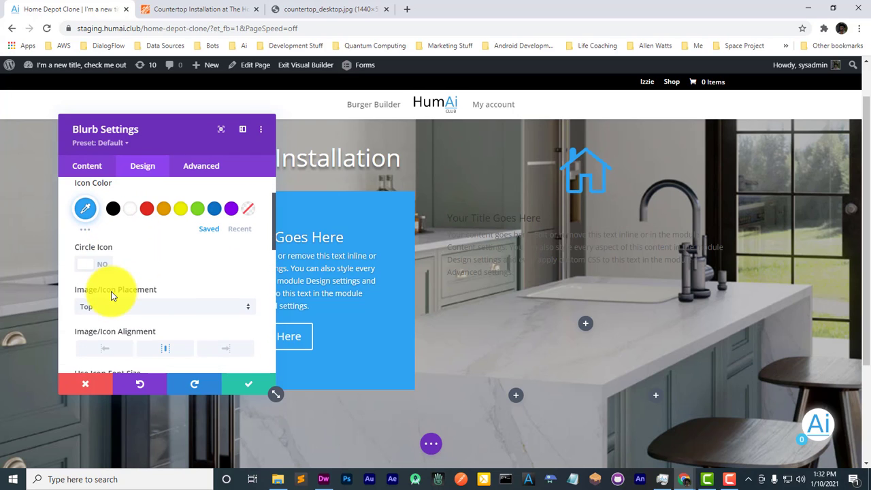
left_click(114, 308)
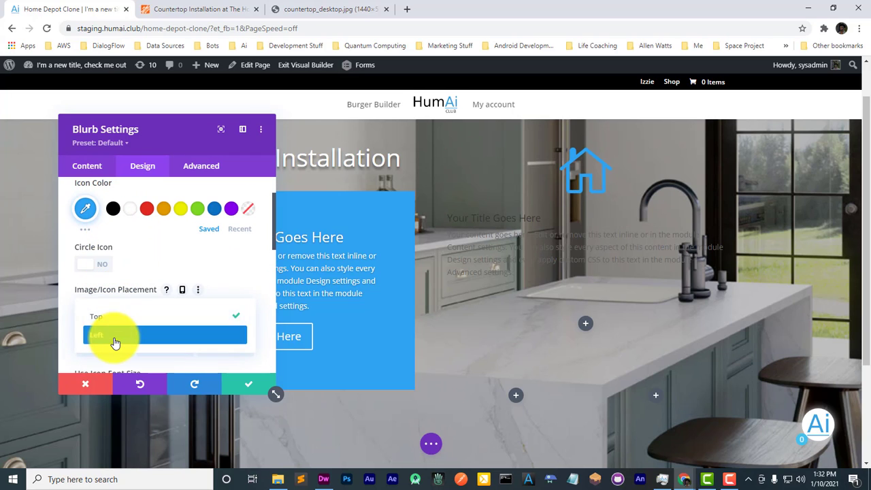
left_click(113, 339)
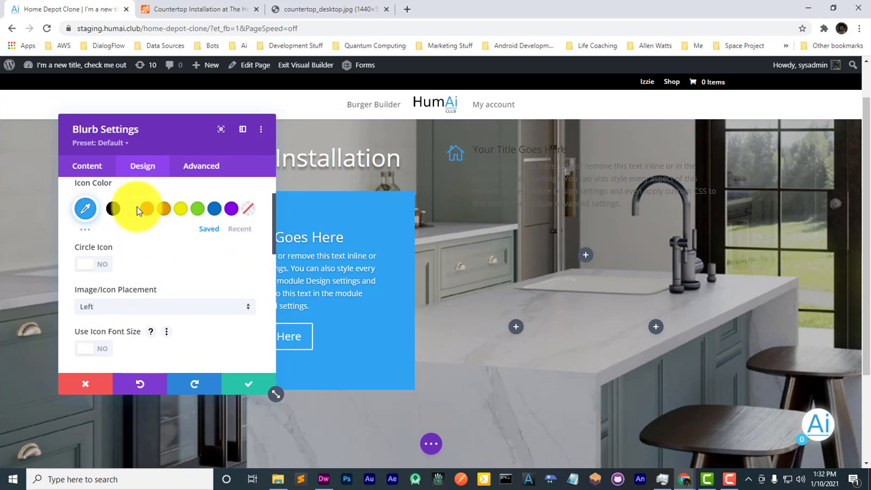
Step: Delete the placeholder body text from the blurb's content
left_click(87, 166)
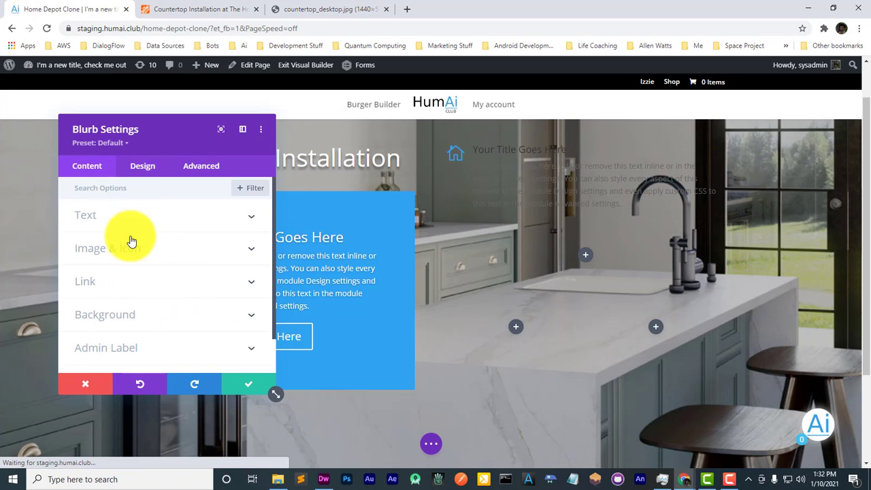
left_click(130, 228)
scroll(170, 327, "down", 3)
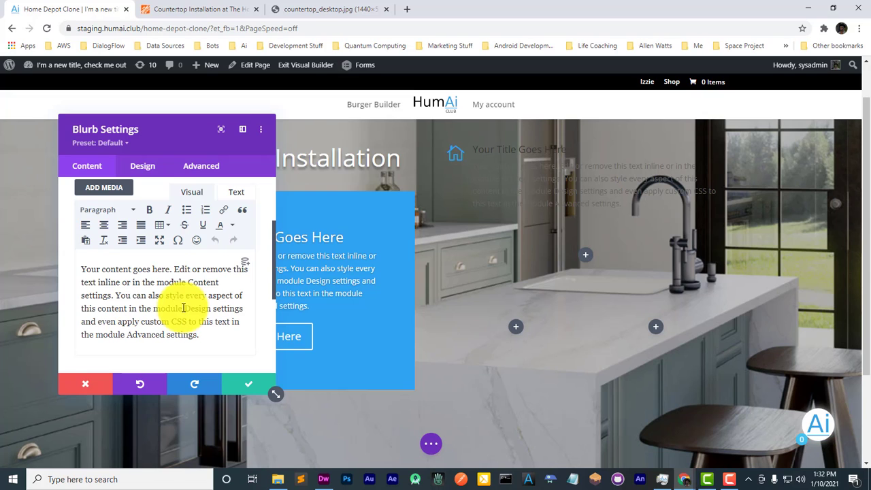
triple_click(184, 298)
key("BackSpace")
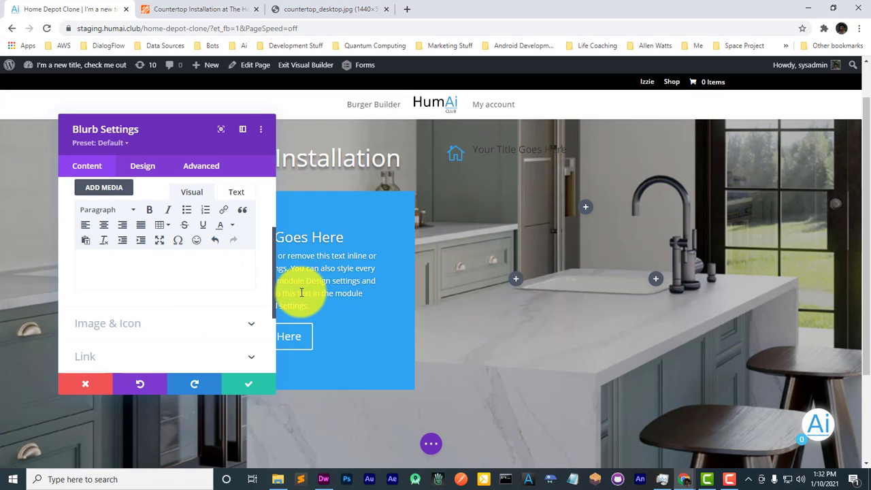
Step: Set the blurb's title text colour to white and its text size to 30px, using the Home Depot page as reference
left_click(142, 166)
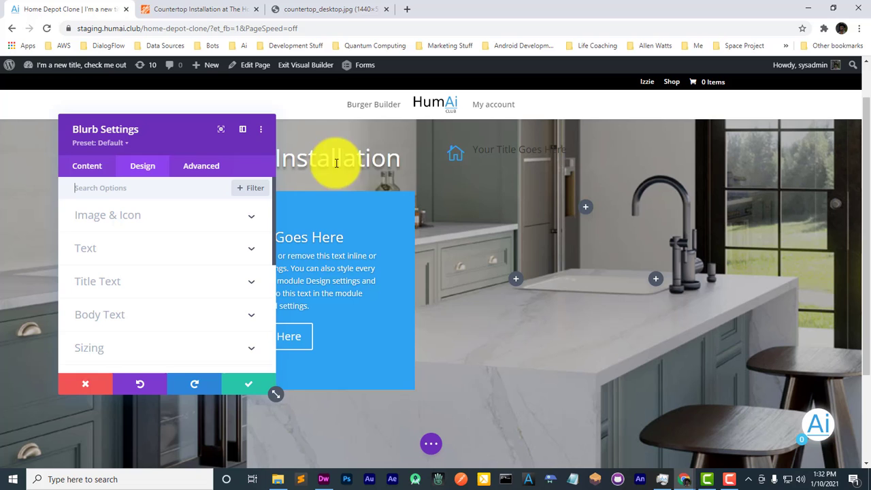
left_click(477, 149)
scroll(147, 299, "down", 4)
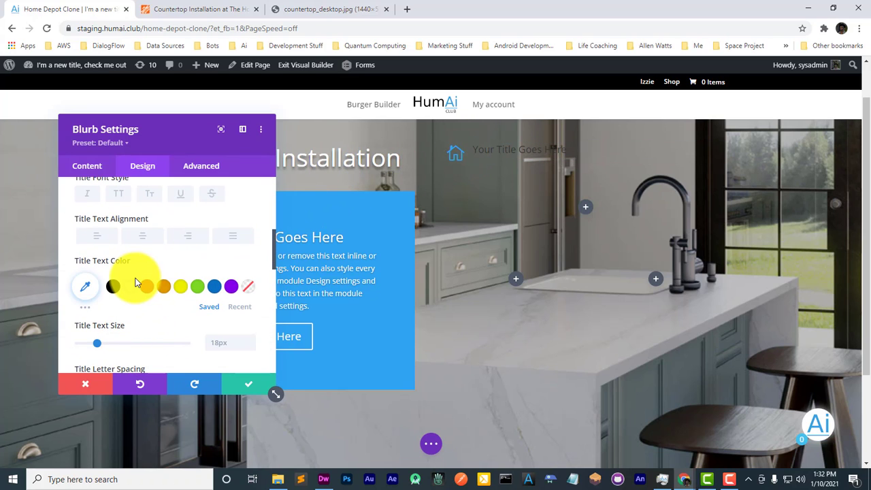
left_click(213, 8)
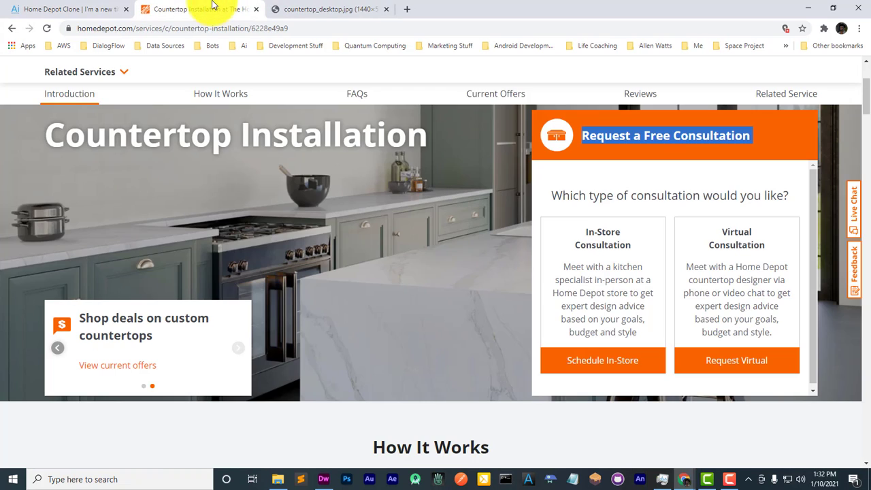
left_click(694, 136)
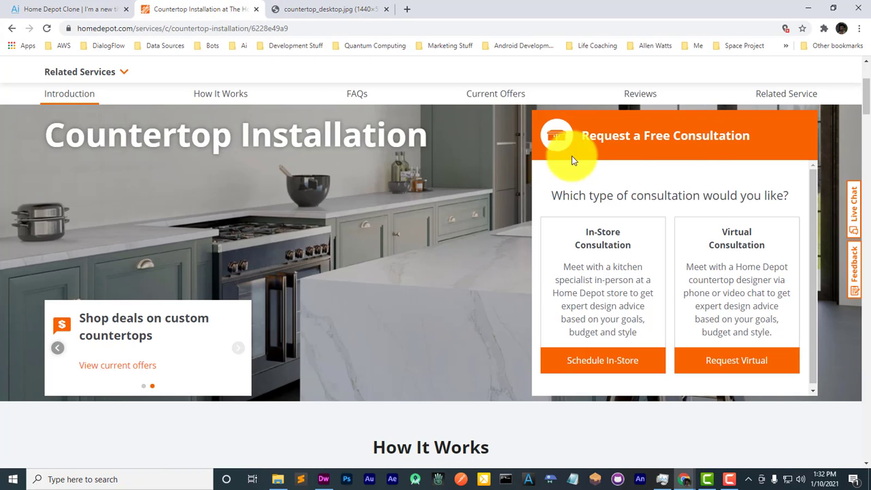
left_click(36, 4)
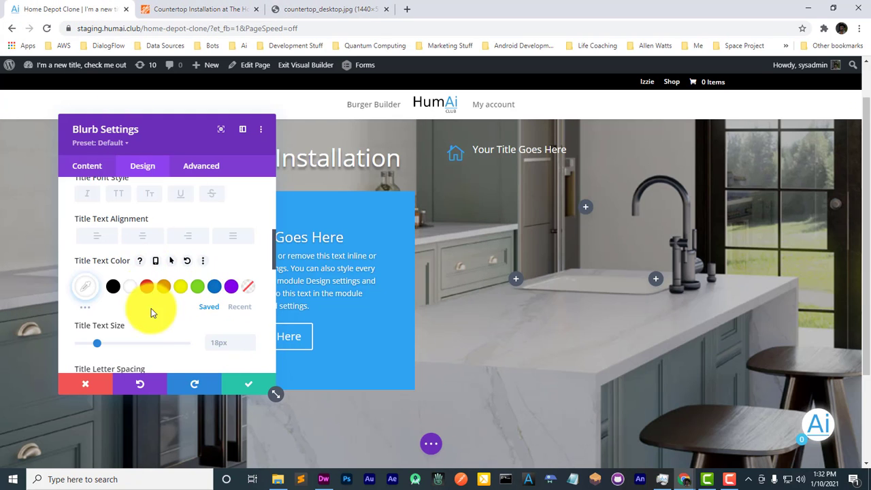
left_click_drag(101, 344, 107, 349)
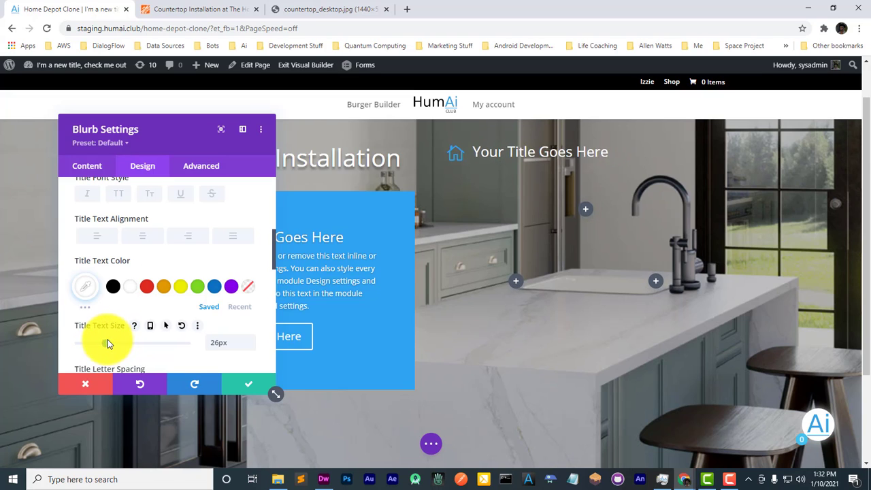
scroll(168, 300, "down", 3)
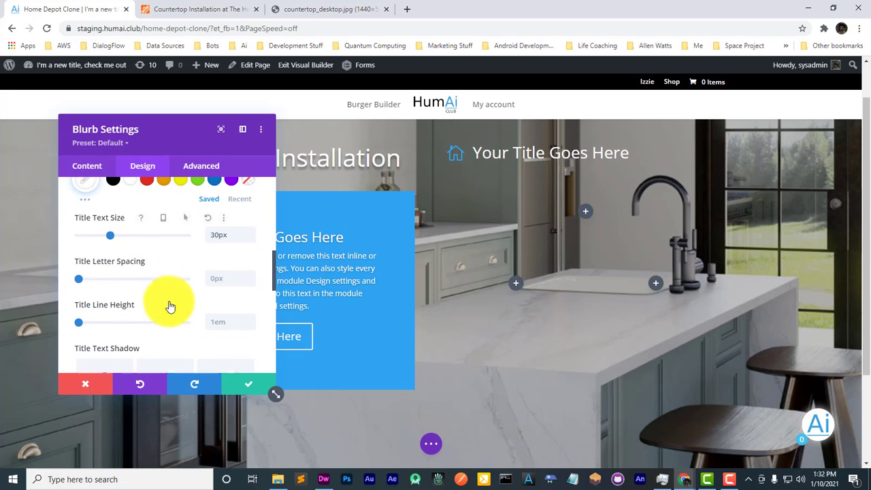
Step: Left-align the blurb's title text and compare it with the Home Depot consultation header
left_click(198, 9)
left_click(31, 10)
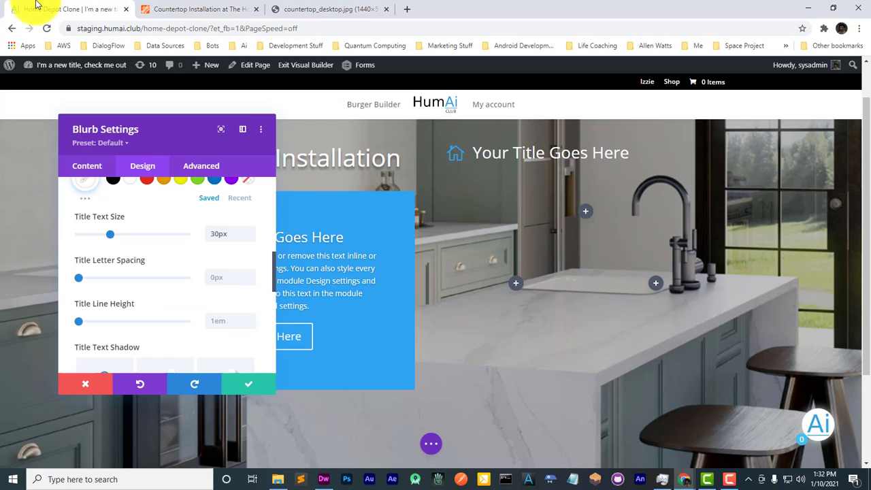
scroll(164, 275, "up", 3)
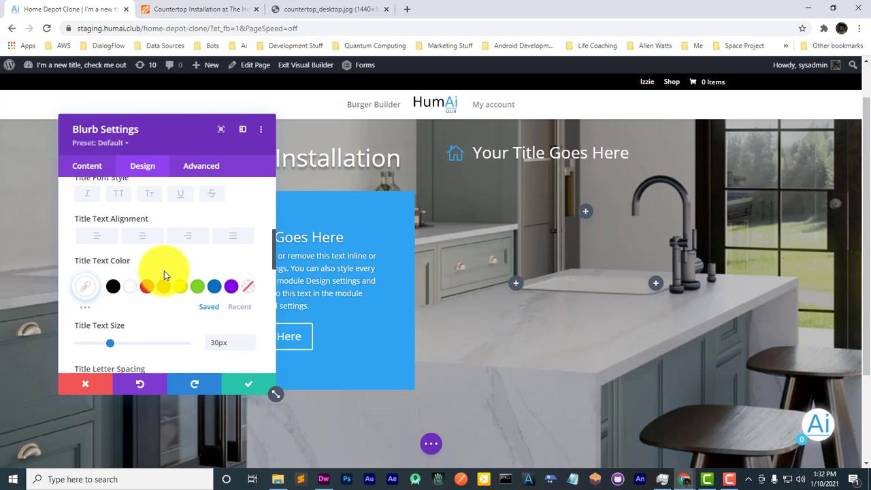
left_click(143, 236)
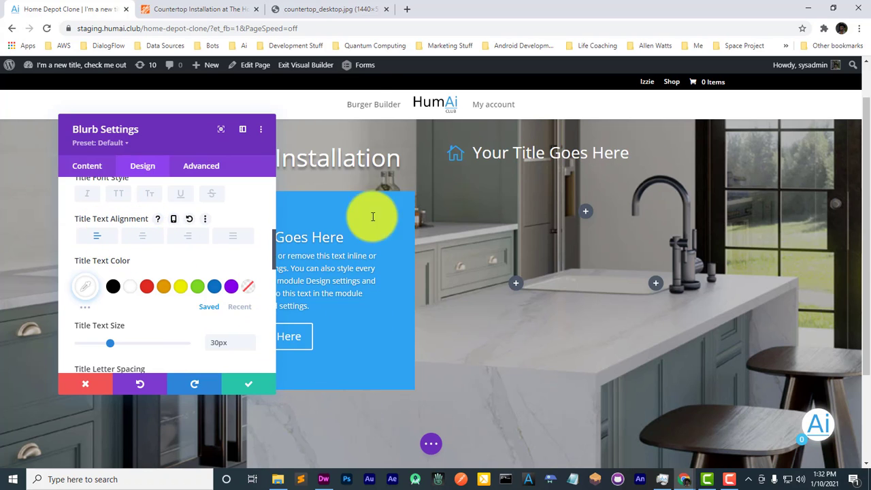
left_click(218, 9)
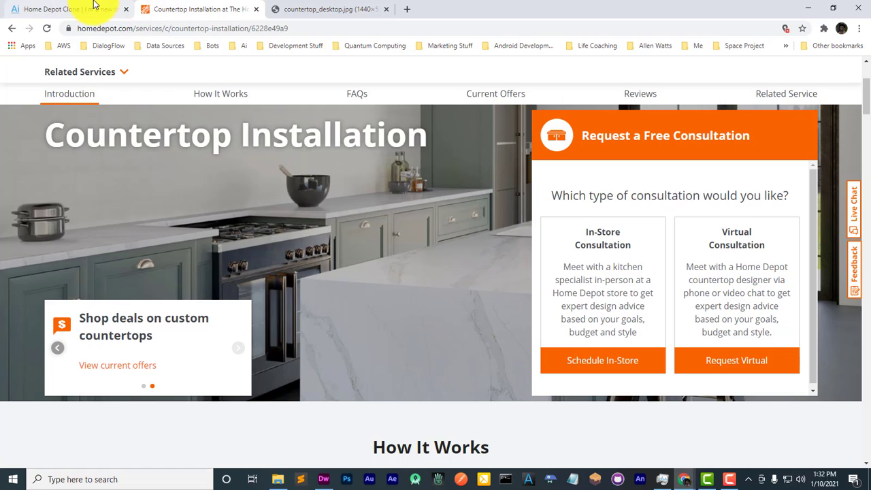
left_click(94, 5)
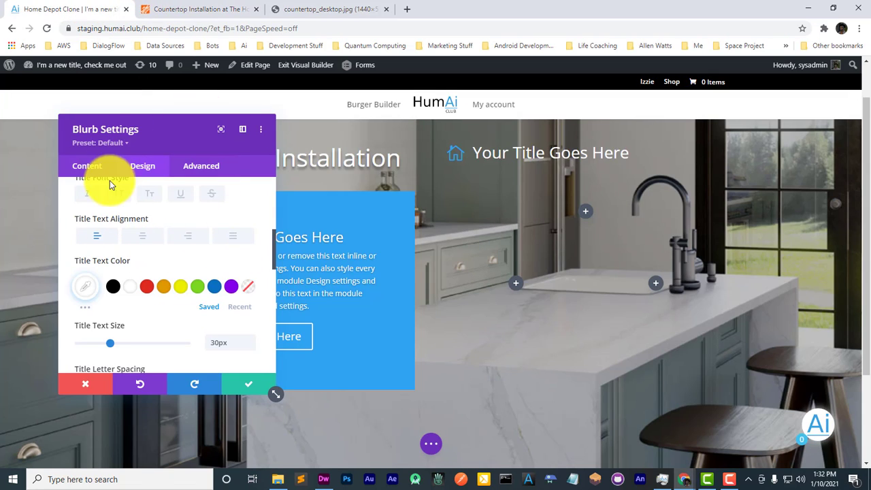
Step: Give the blurb an orange background colour from the saved swatches
scroll(136, 231, "up", 8)
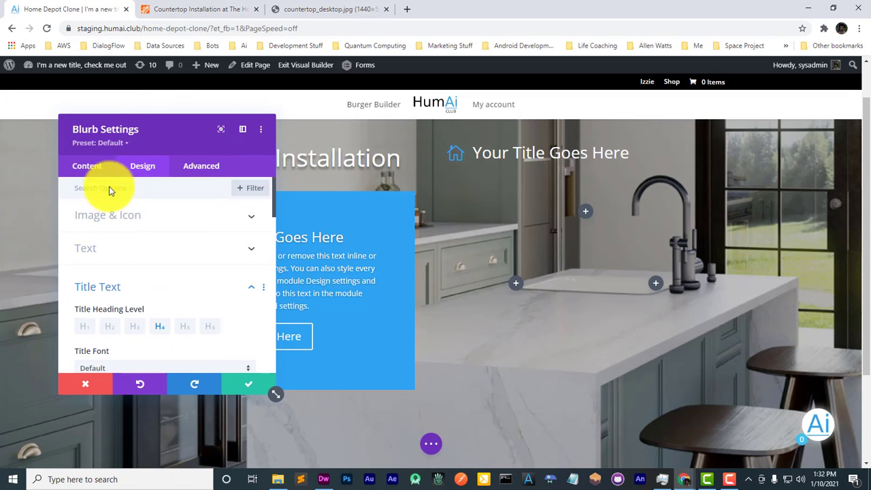
left_click(83, 165)
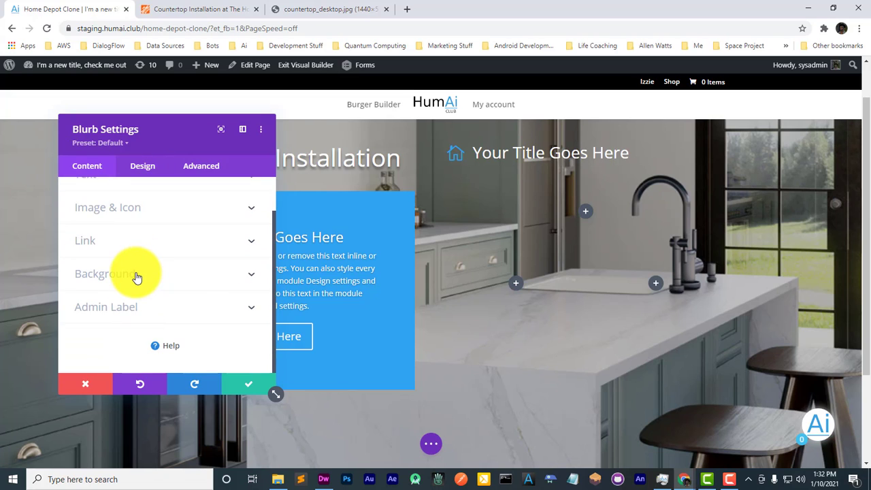
left_click(136, 276)
scroll(160, 314, "down", 2)
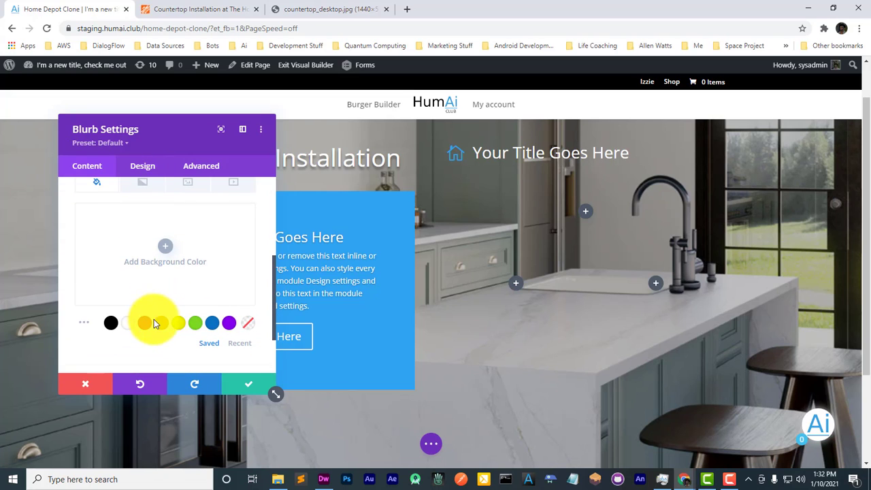
left_click(159, 324)
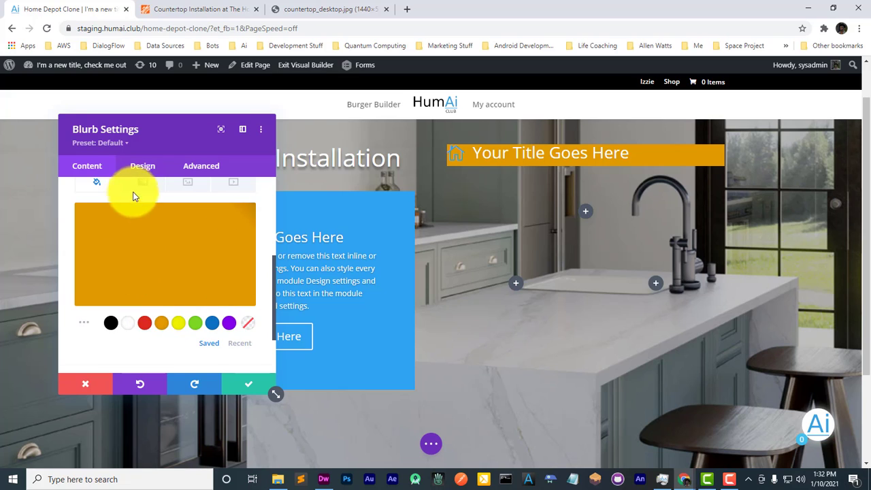
Step: Set the blurb's padding to 25px on all four sides
left_click(141, 165)
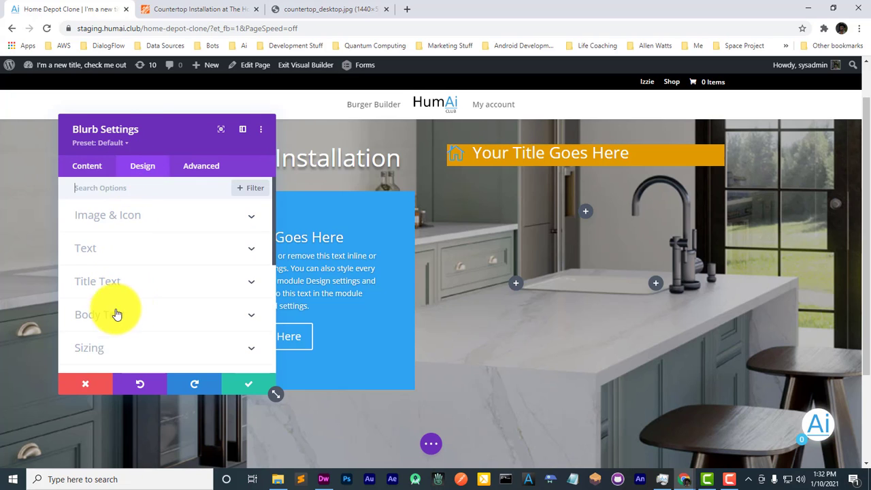
scroll(109, 338, "down", 2)
left_click(144, 281)
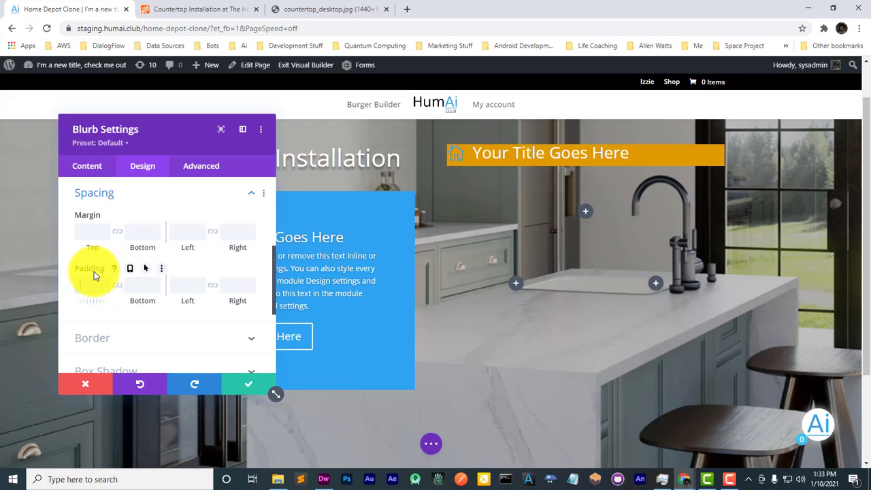
type("25")
left_click(137, 284)
type("2")
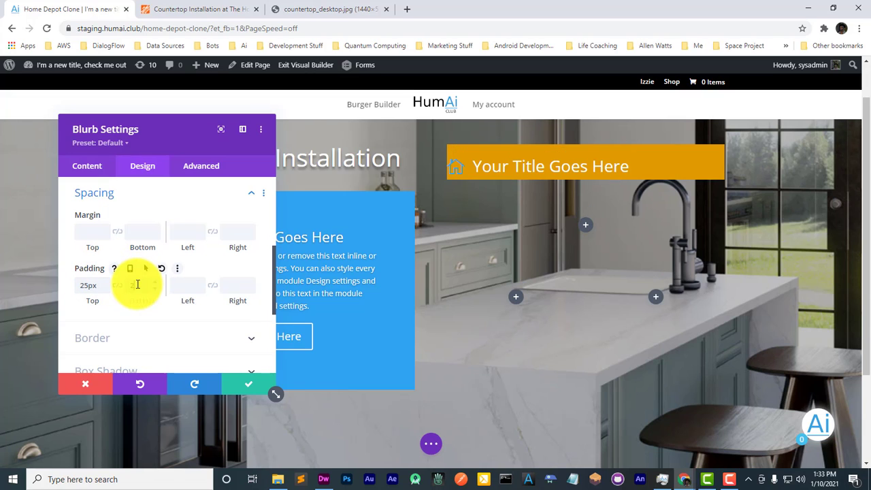
type("5px")
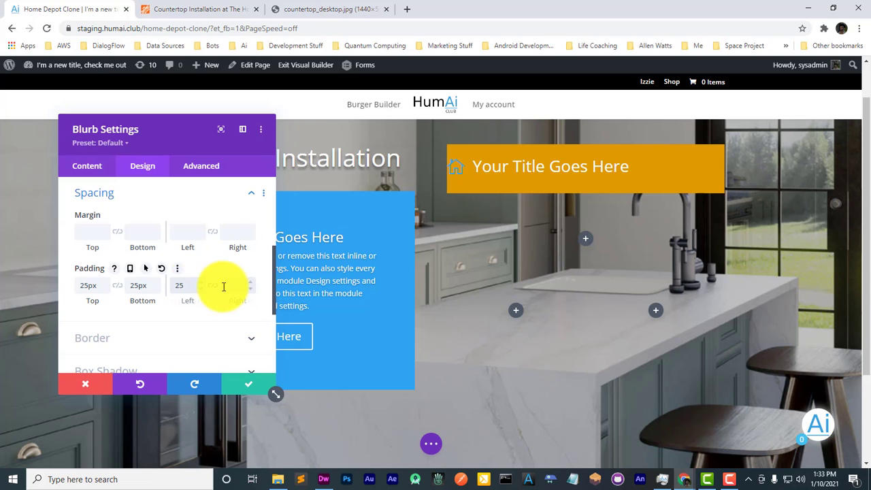
left_click(231, 282)
type("25")
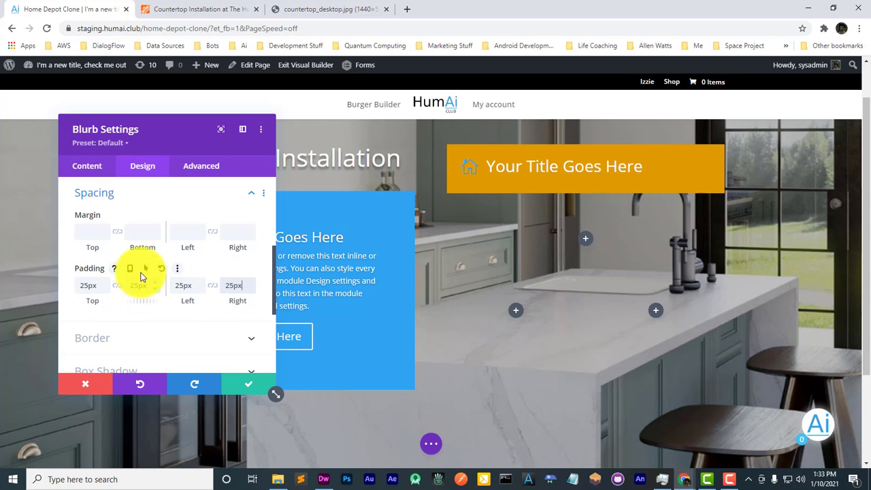
Step: Check the Home Depot header's spacing, set the blurb's padding to 5px on all four sides and save the module
left_click(172, 8)
left_click(69, 9)
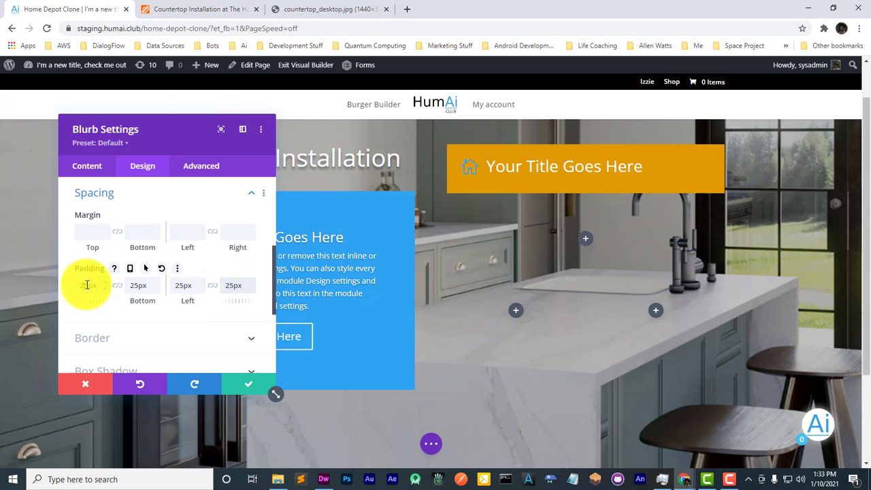
key("BackSpace")
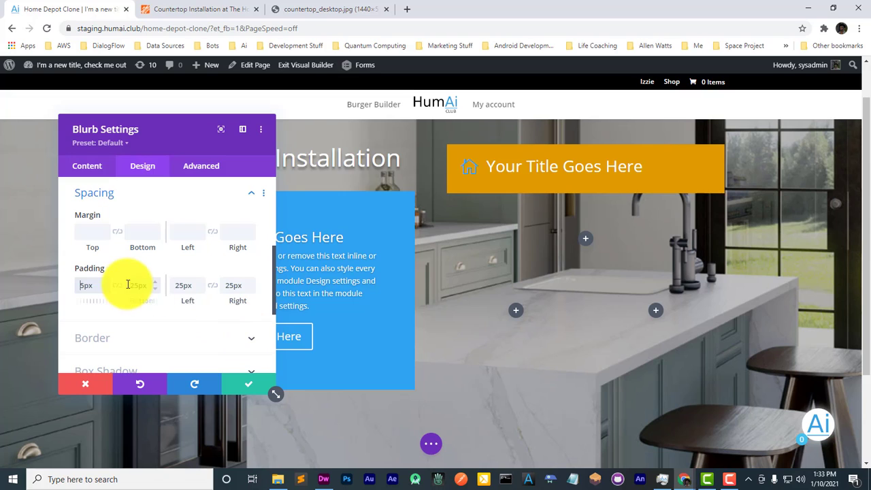
left_click_drag(135, 285, 108, 281)
key("BackSpace")
left_click(180, 285)
key("BackSpace")
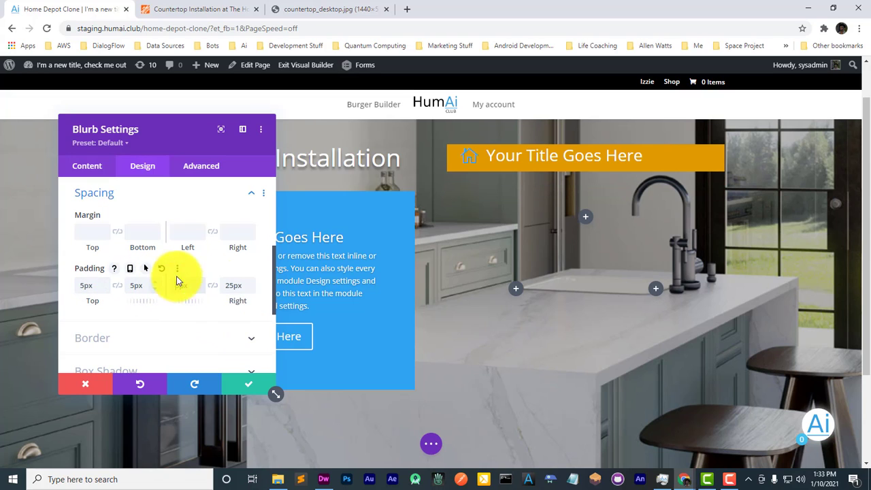
left_click(232, 281)
key("BackSpace")
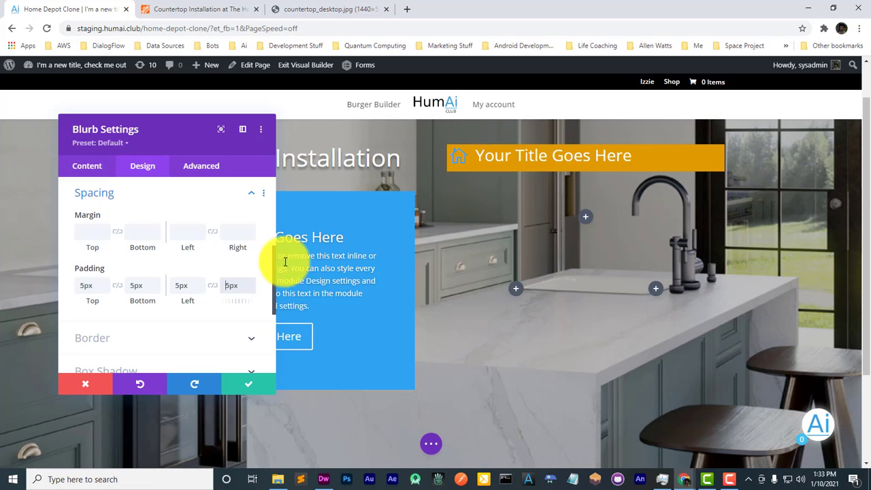
left_click(247, 385)
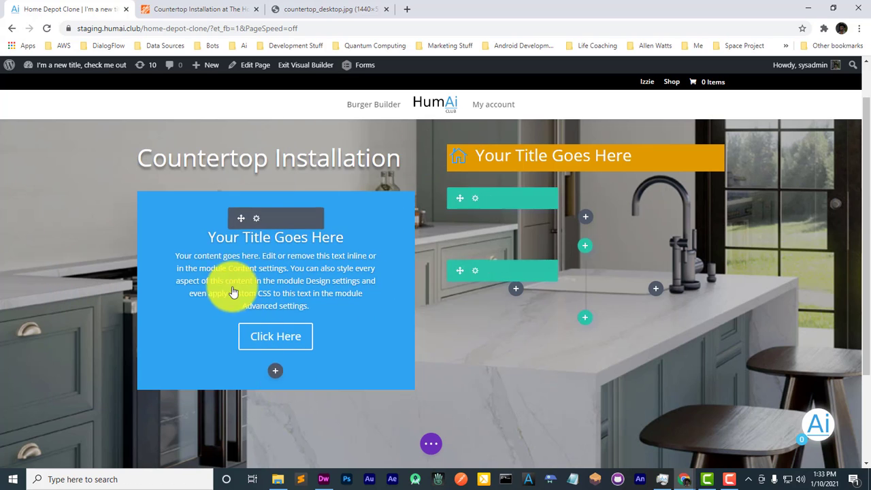
Step: Review the slider module's arrow and control display options and close its settings
left_click(256, 218)
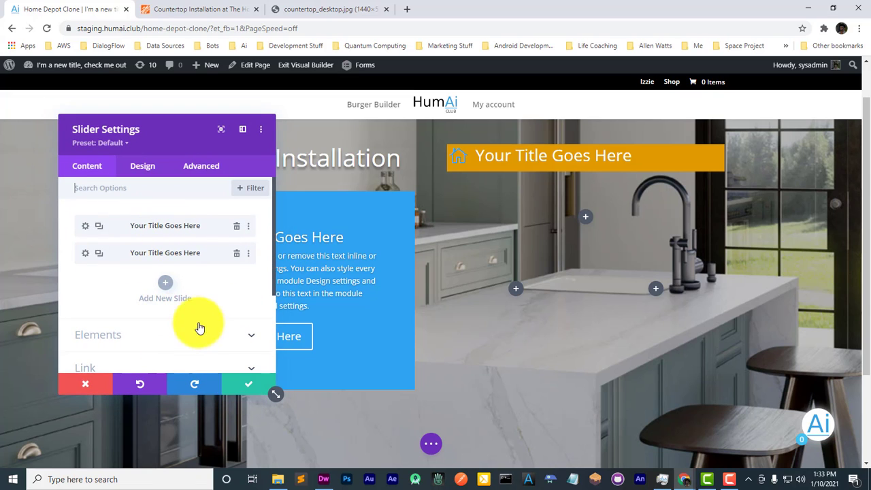
left_click(128, 337)
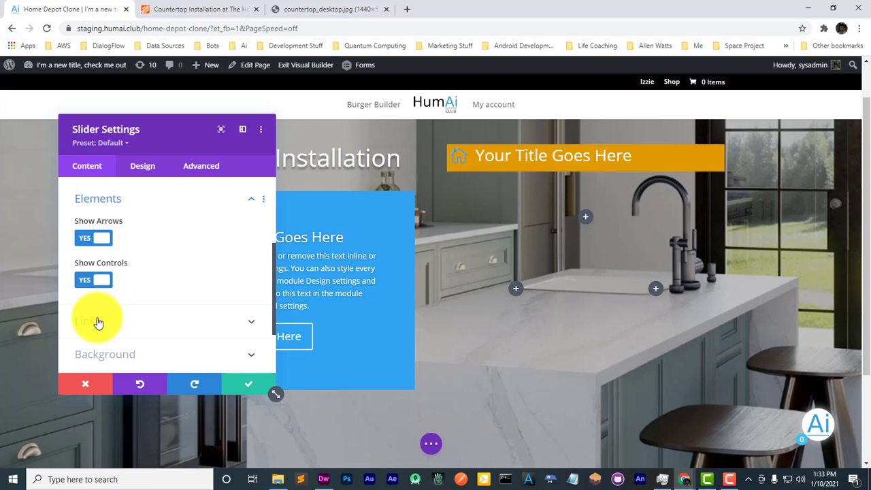
left_click(238, 386)
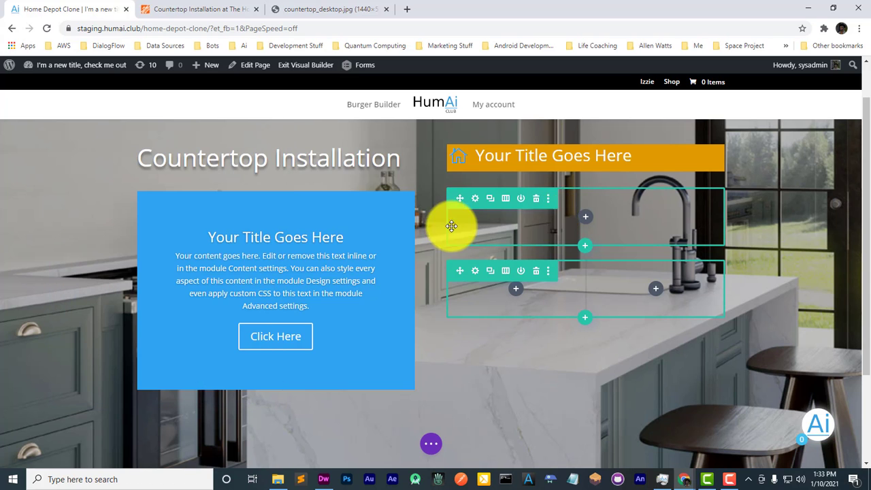
Step: Copy the heading "Which type of consultation would you like?" from the inspected code of the Home Depot page
left_click(213, 9)
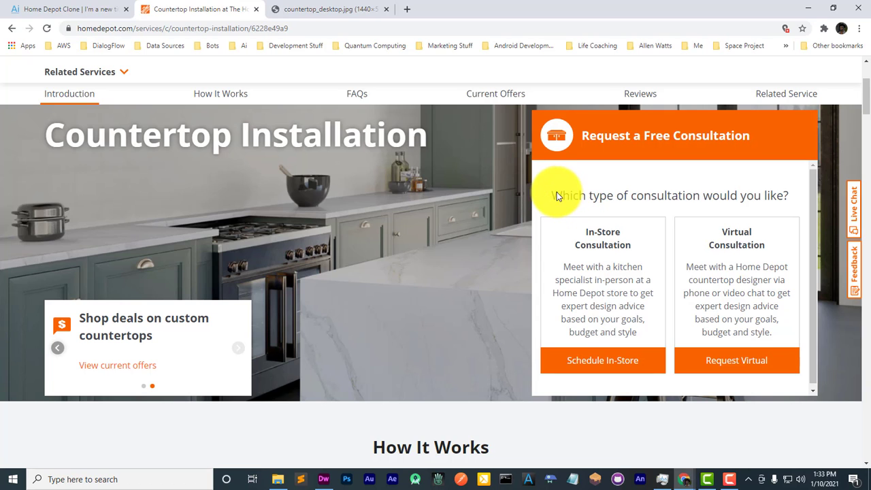
right_click(577, 193)
left_click(605, 356)
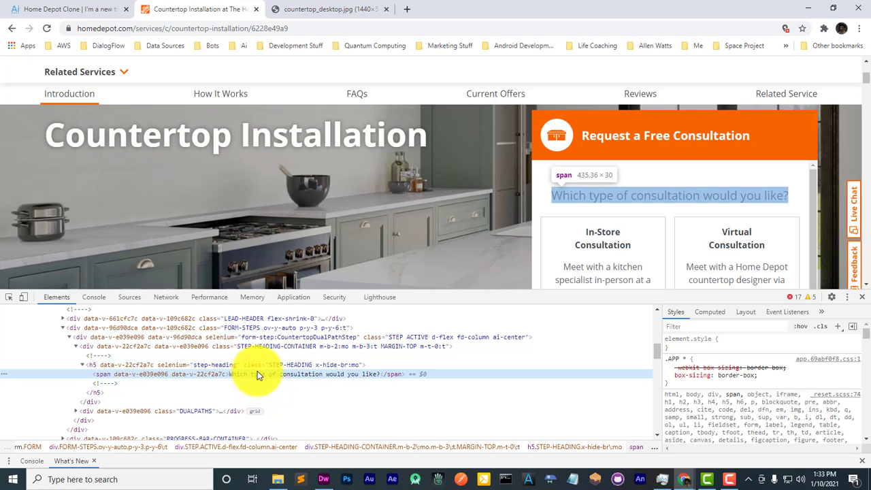
double_click(258, 374)
key("ctrl+c")
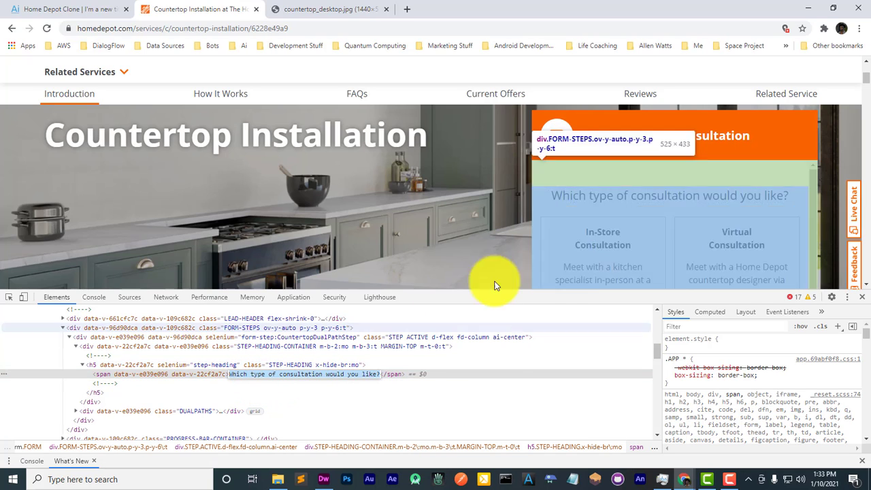
Step: Return to the page builder and insert a Text module in the empty single-column row below the blurb
left_click(59, 7)
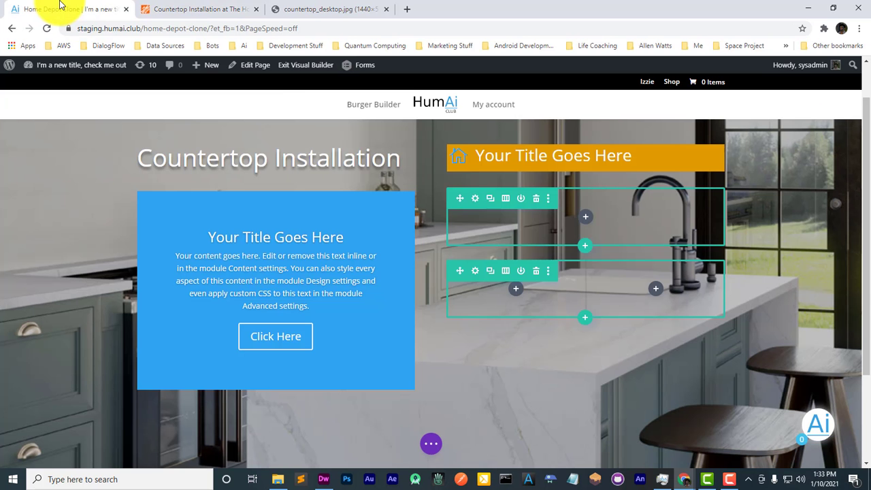
left_click(585, 217)
type("t")
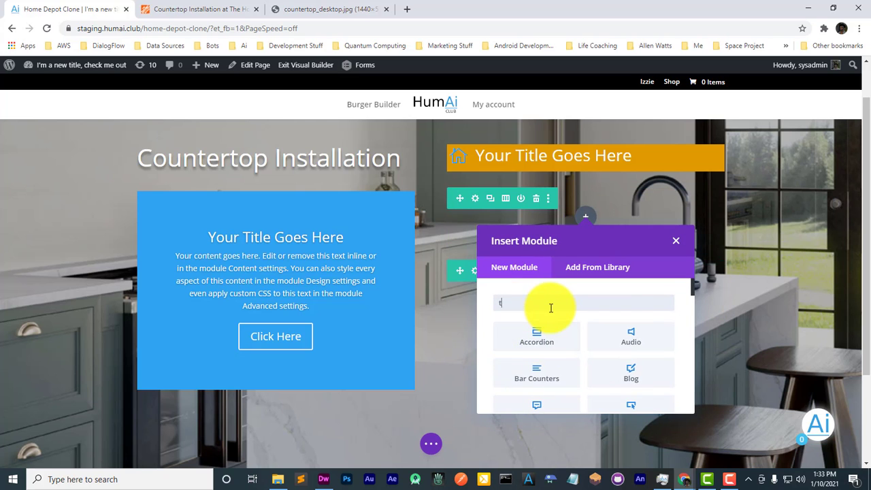
type("ext")
left_click(544, 344)
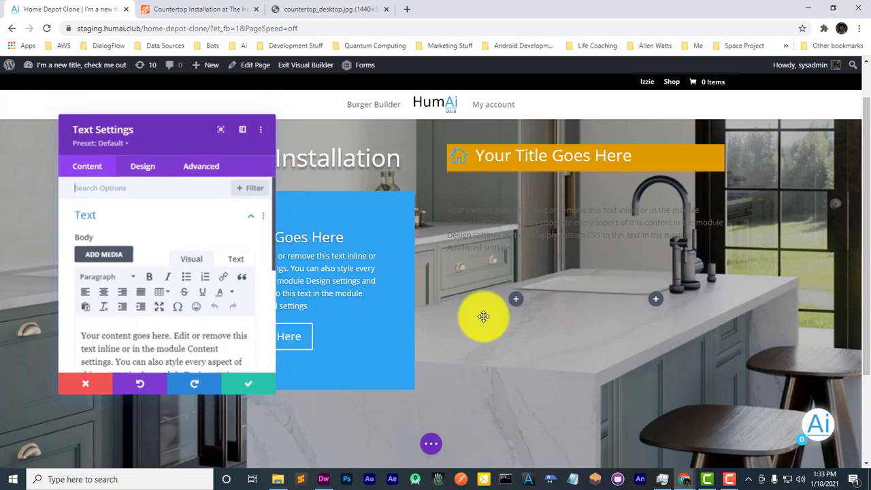
Step: Replace the Text module's placeholder body with "Which type of consultation would you like?" and save the module
key("ctrl+a")
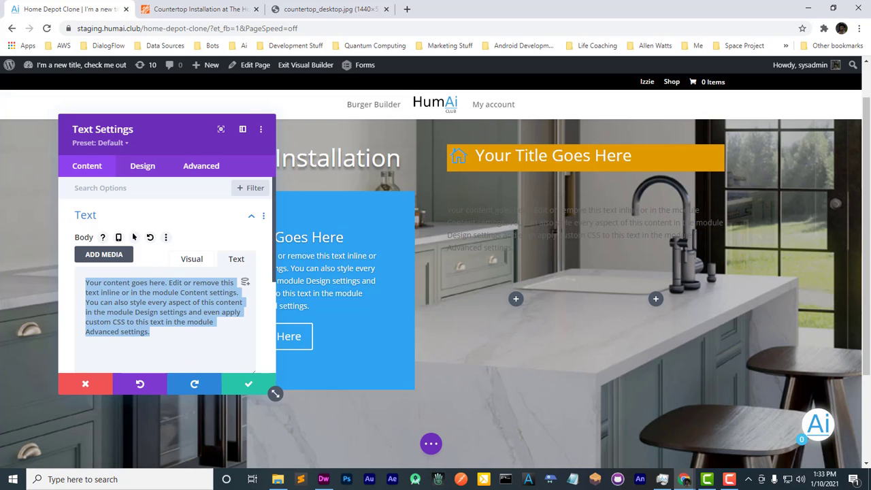
key("ctrl+v")
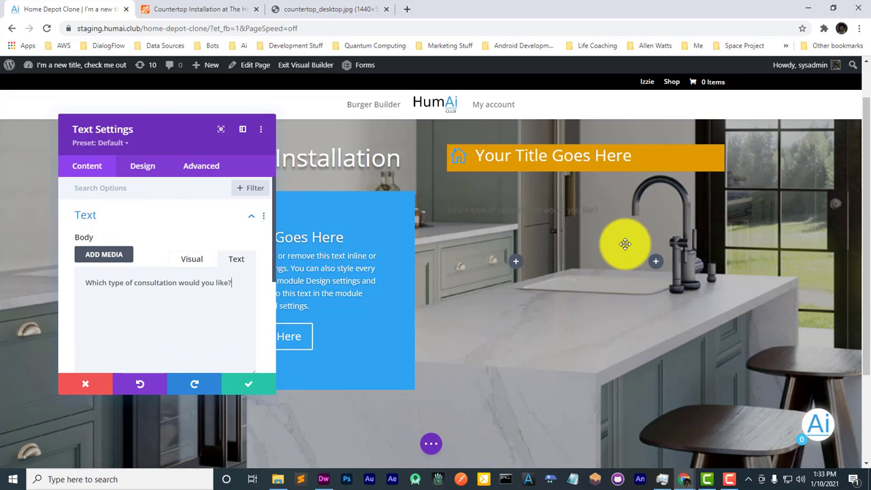
left_click(251, 385)
Step: Switch to the Home Depot page, close the developer tools and examine the two-card layout of the consultation panel
left_click(218, 3)
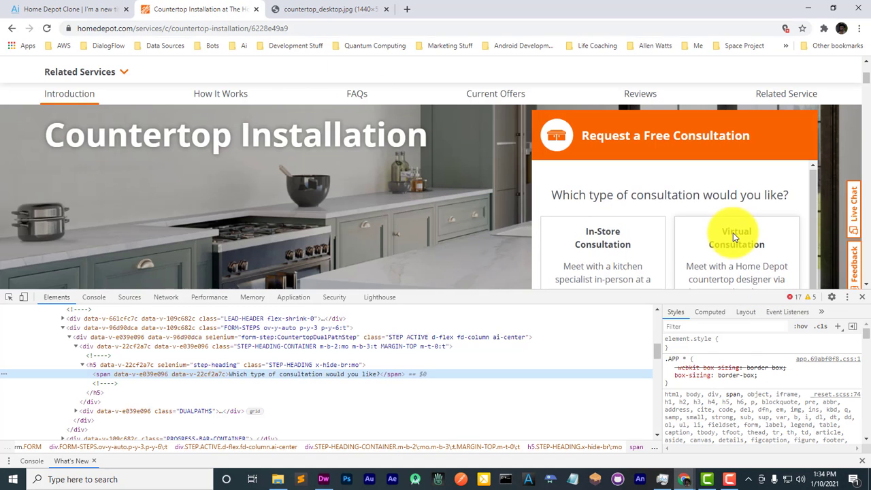
scroll(600, 228, "down", 3)
scroll(600, 228, "up", 2)
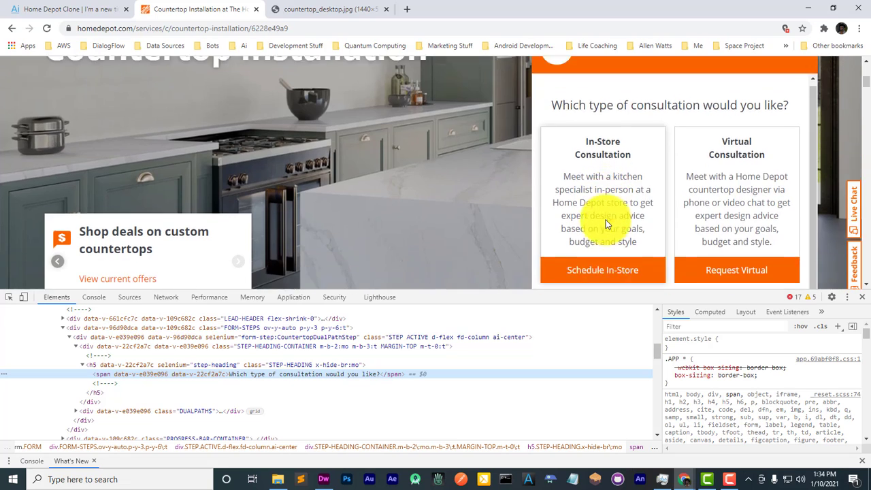
scroll(603, 220, "down", 2)
left_click(862, 297)
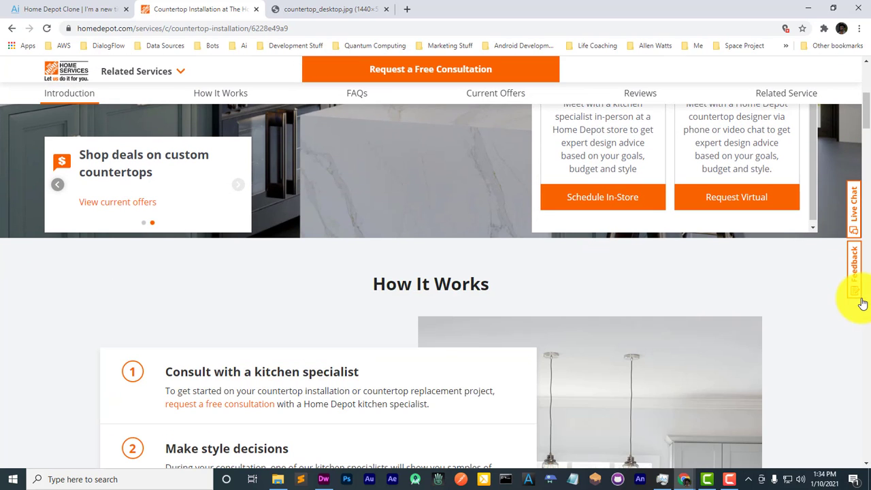
scroll(607, 289, "up", 4)
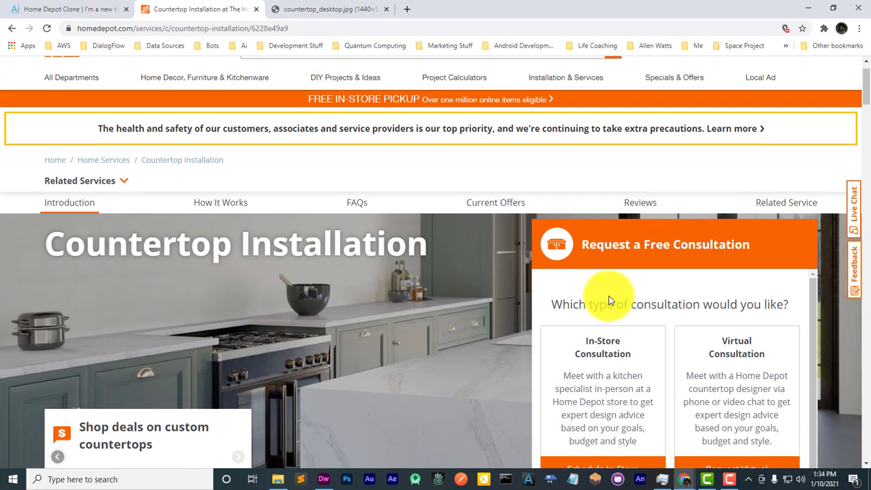
scroll(510, 297, "down", 1)
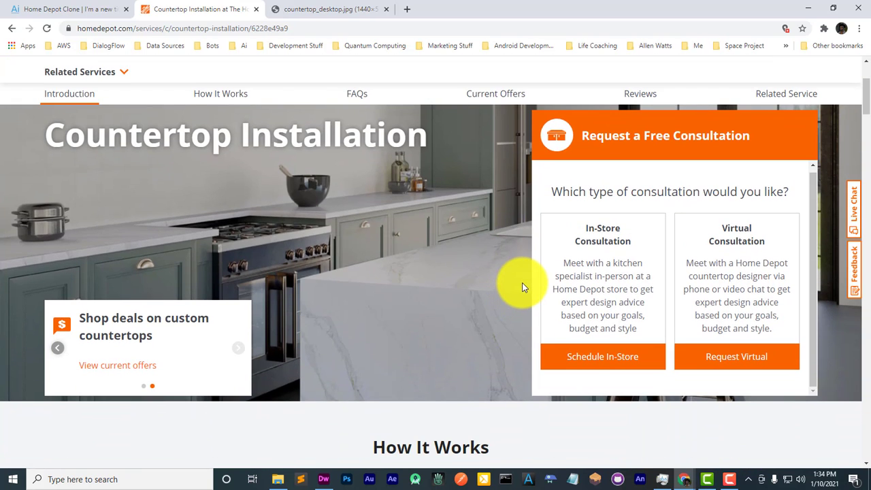
Step: Return to the page builder, compare it with the Home Depot page and delete the empty two-column row below the consultation question
left_click(61, 9)
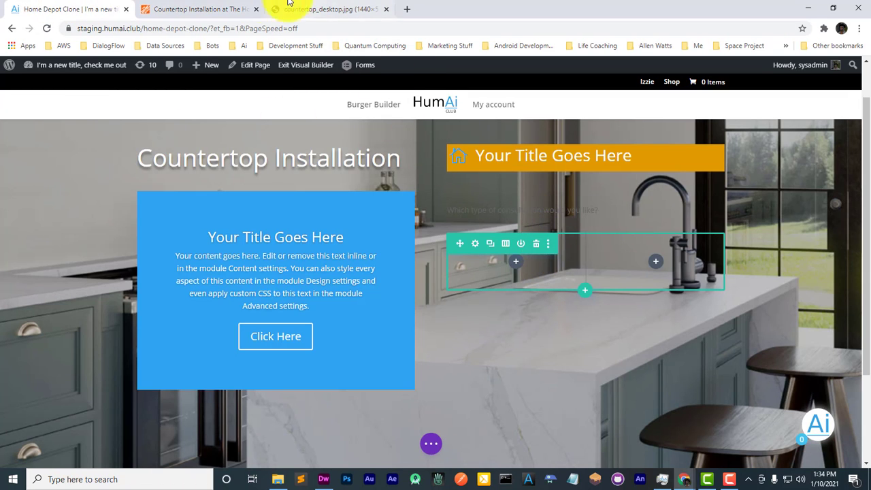
left_click(238, 10)
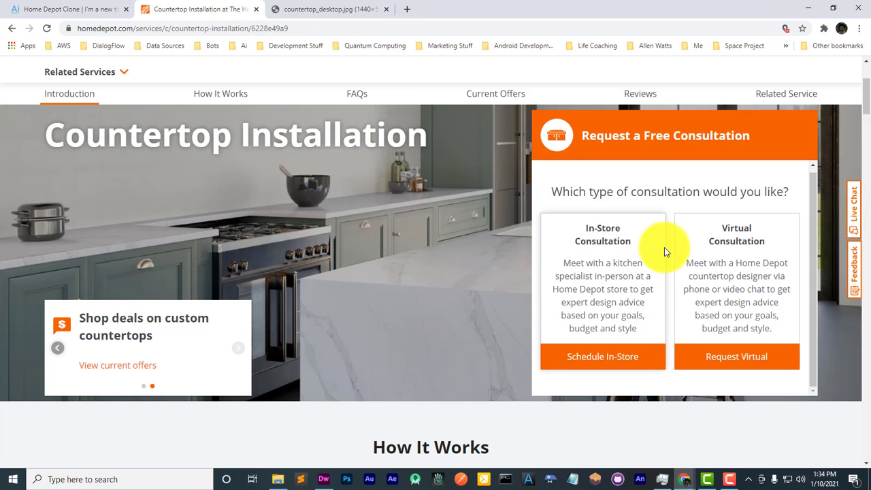
left_click(80, 8)
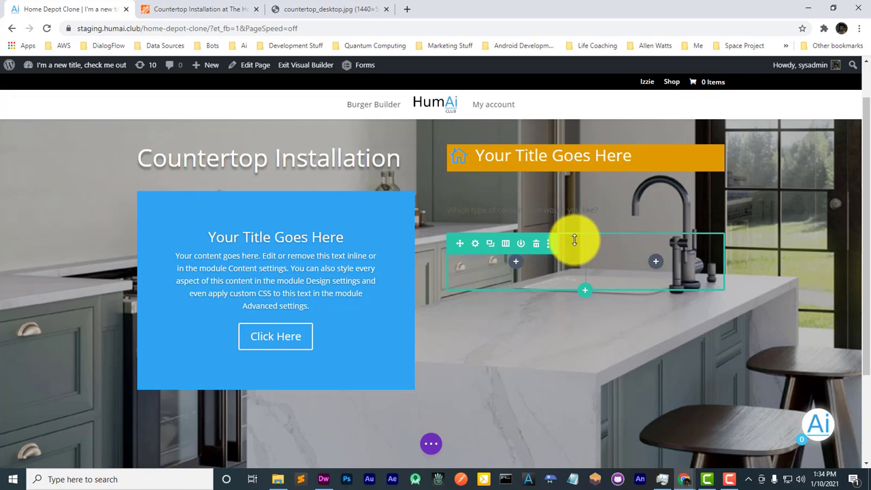
left_click(537, 244)
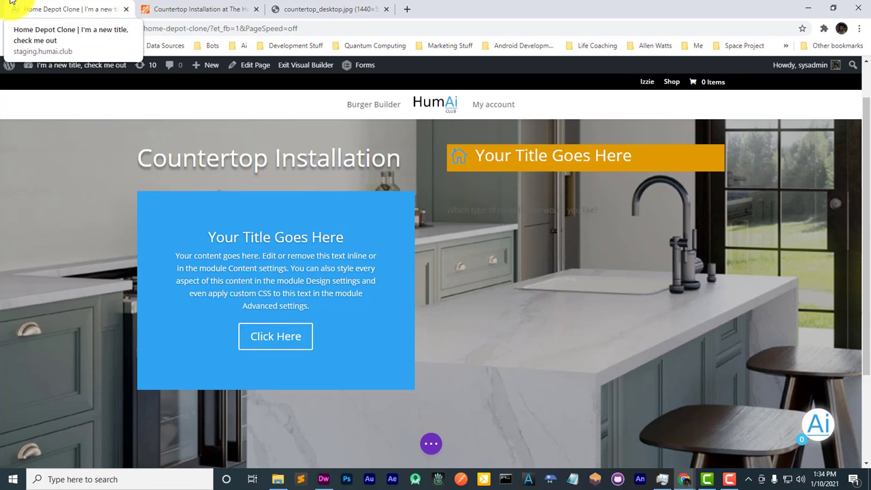
Step: Compare with the Home Depot hero and reduce the section's bottom padding so the section ends just below the blue slider
left_click(178, 7)
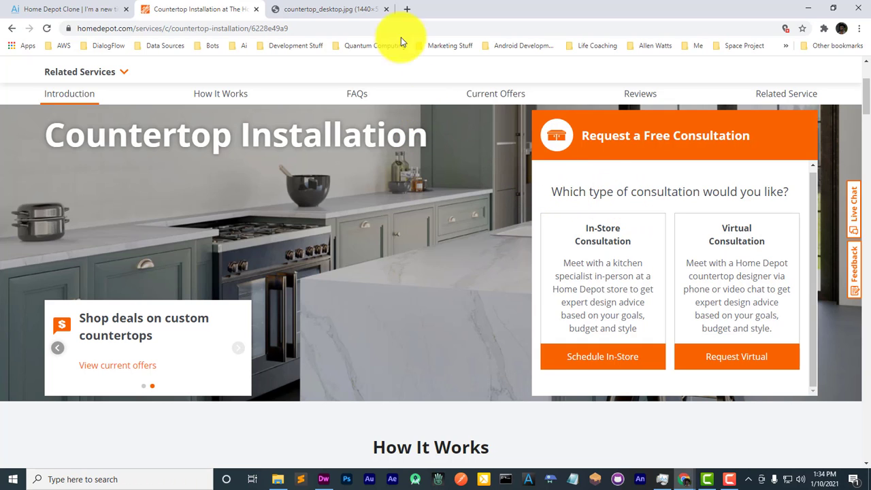
left_click(85, 8)
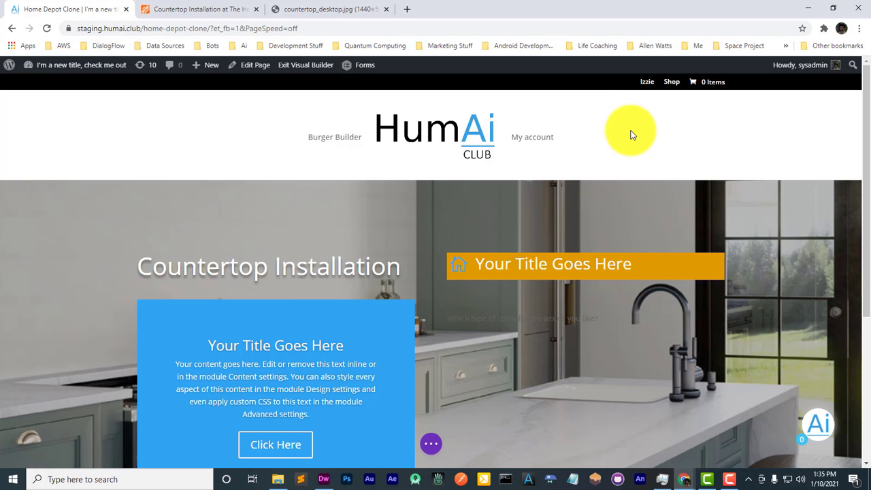
scroll(663, 211, "down", 4)
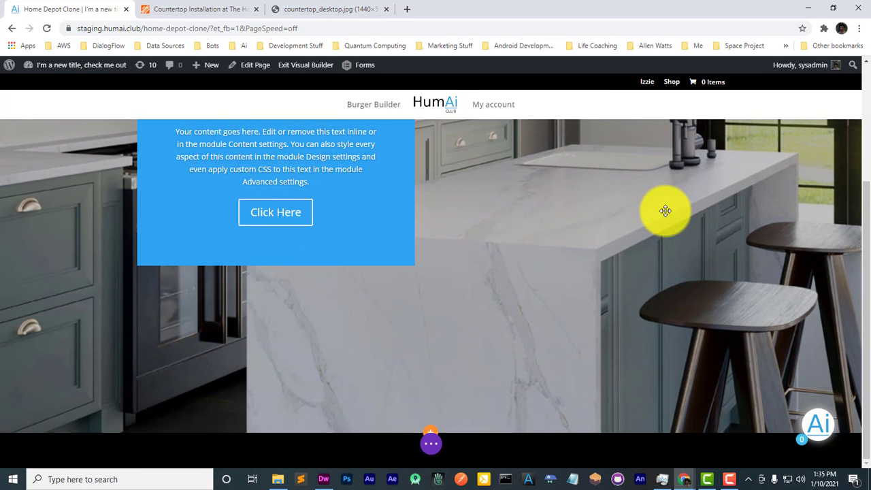
scroll(664, 211, "up", 5)
scroll(518, 264, "down", 5)
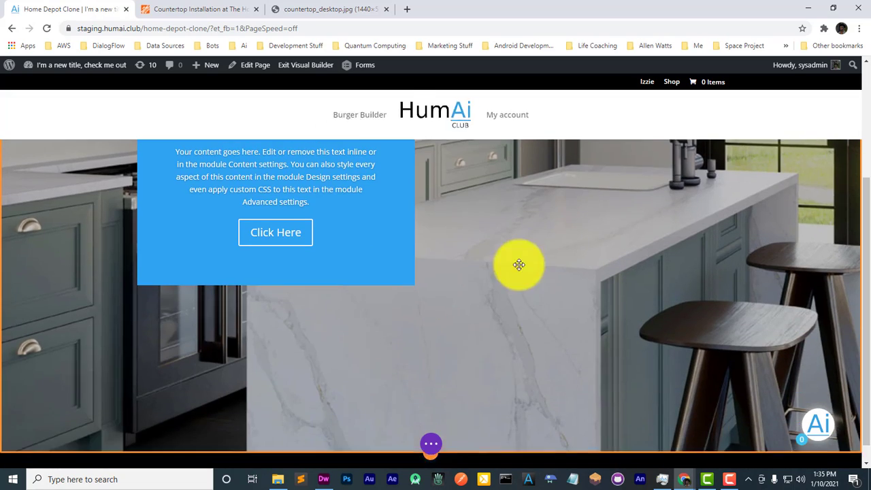
scroll(478, 414, "up", 2)
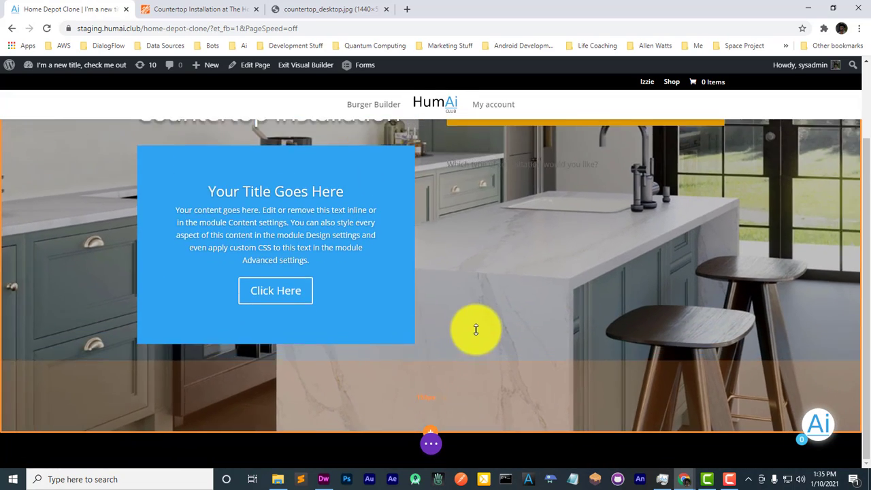
scroll(476, 330, "up", 4)
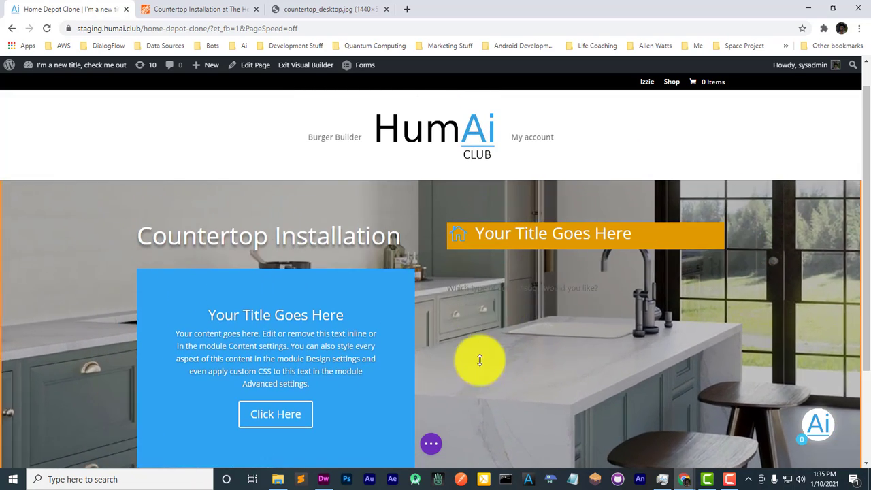
scroll(479, 362, "down", 3)
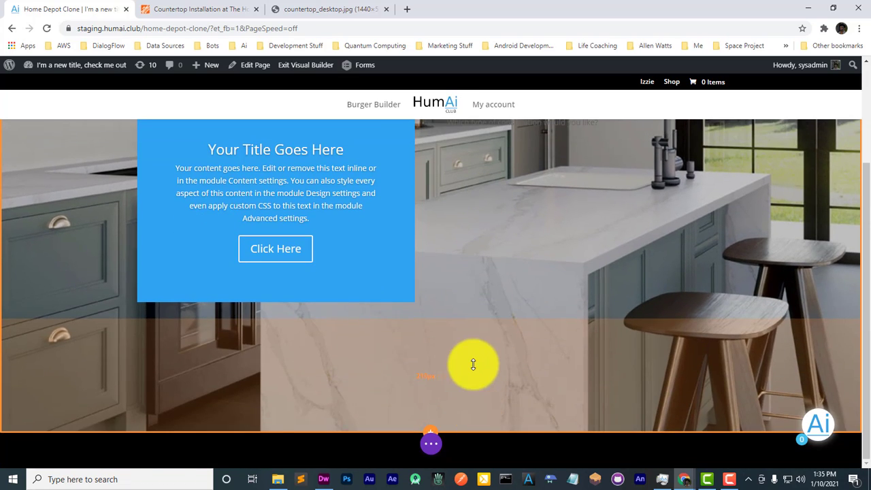
scroll(473, 365, "up", 3)
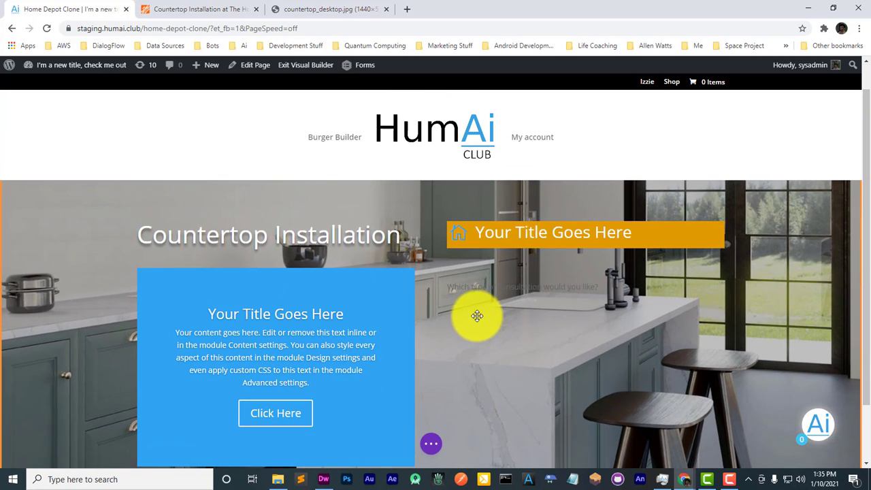
scroll(498, 336, "down", 2)
scroll(506, 358, "up", 3)
scroll(507, 358, "down", 3)
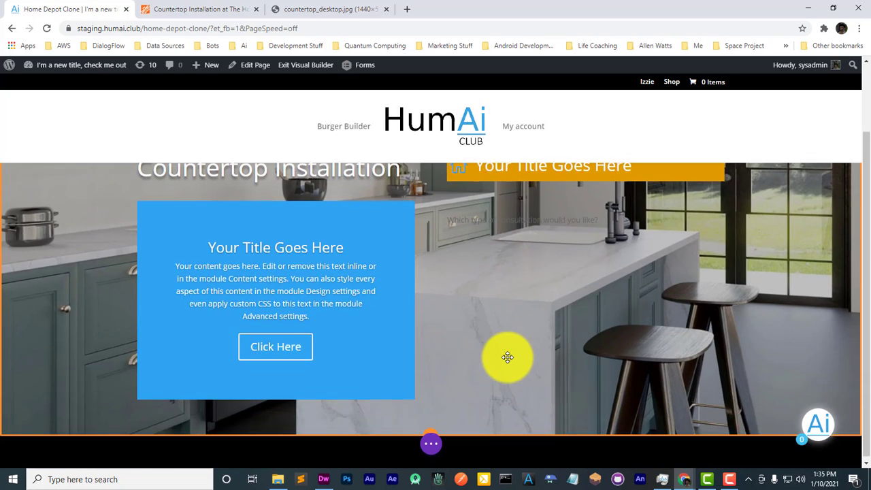
scroll(508, 357, "up", 2)
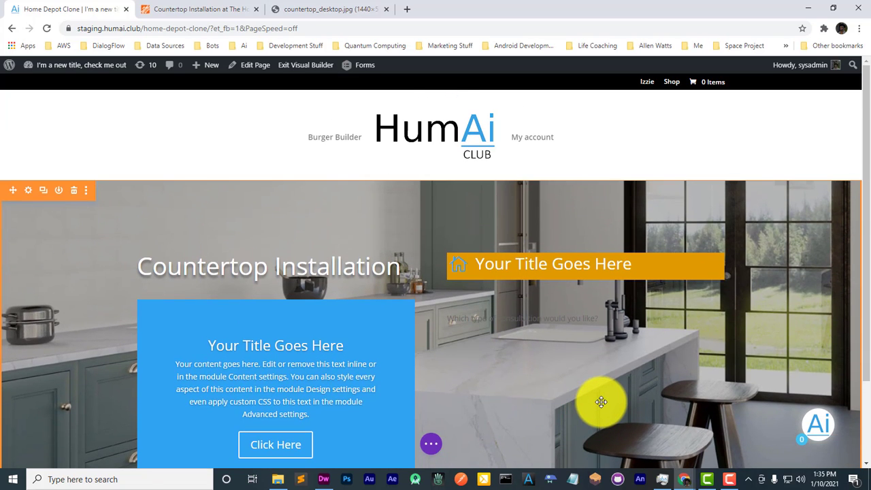
scroll(601, 401, "down", 3)
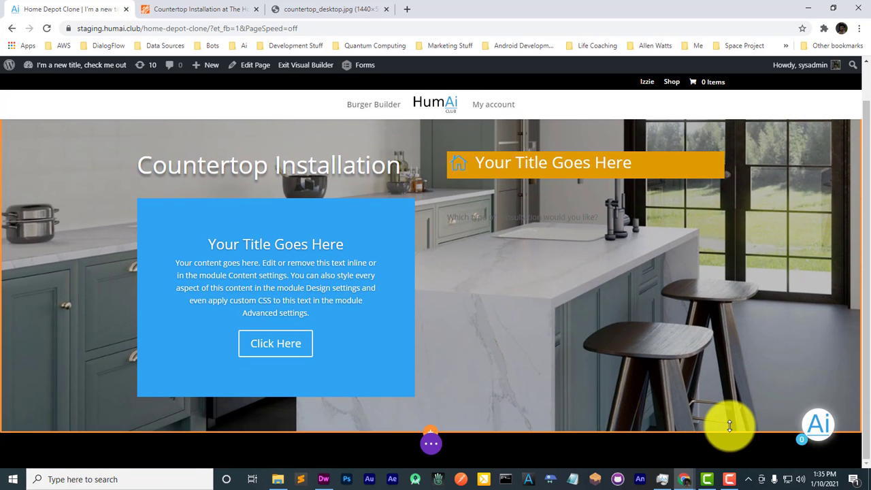
Step: Try narrowing the slider module by setting its width to 54% in the sizing options
mouse_move(282, 268)
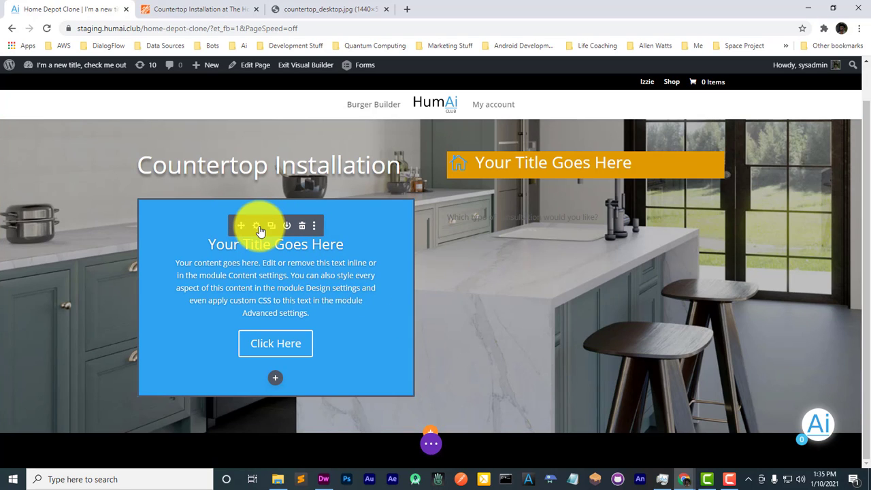
left_click(257, 227)
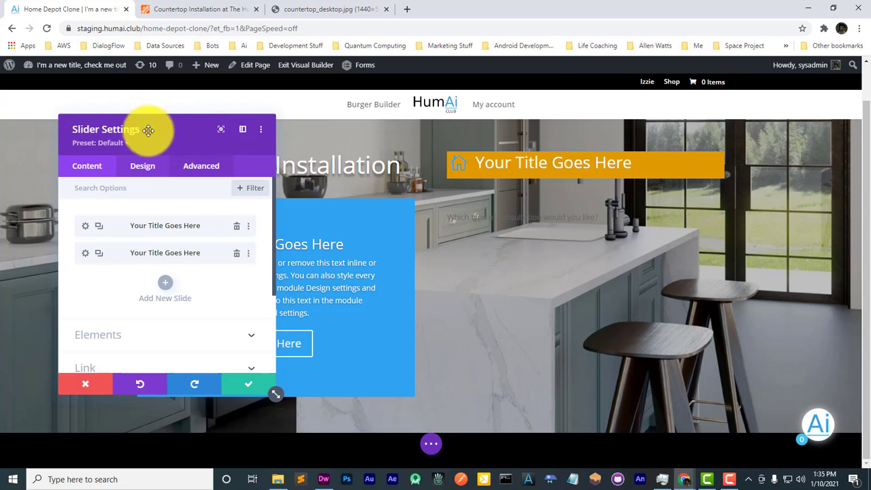
left_click_drag(147, 128, 554, 127)
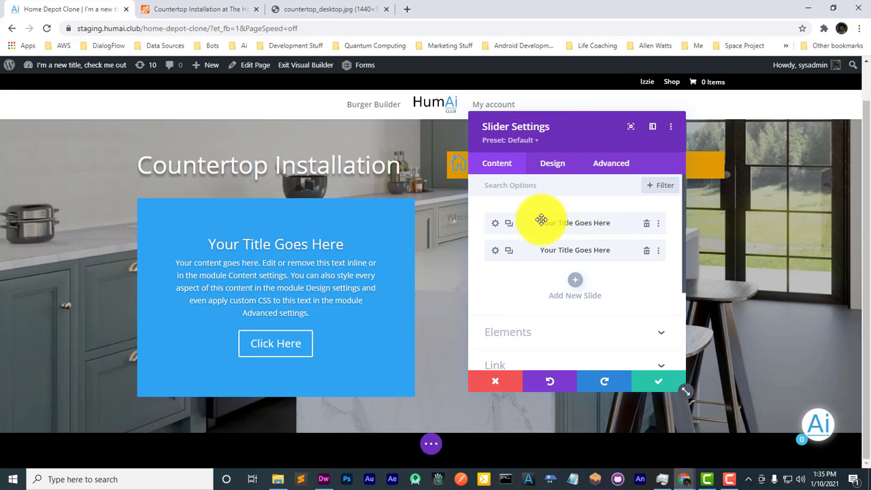
left_click(562, 175)
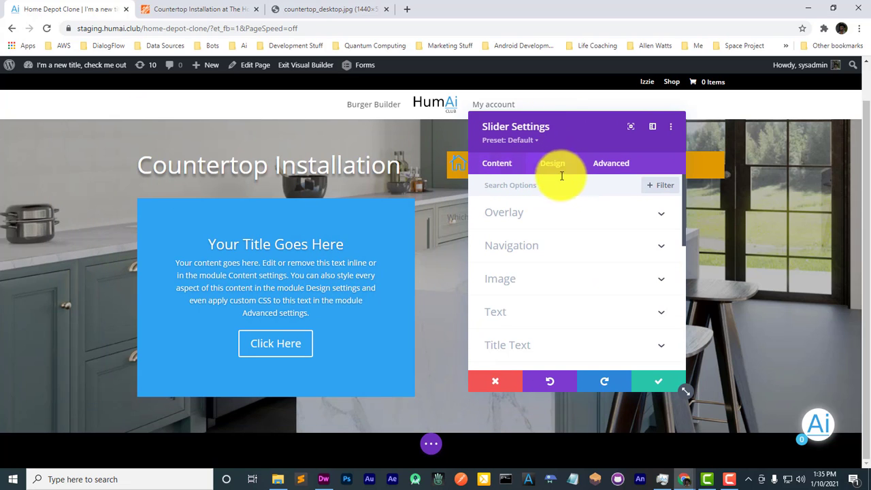
scroll(548, 308, "down", 4)
left_click(552, 286)
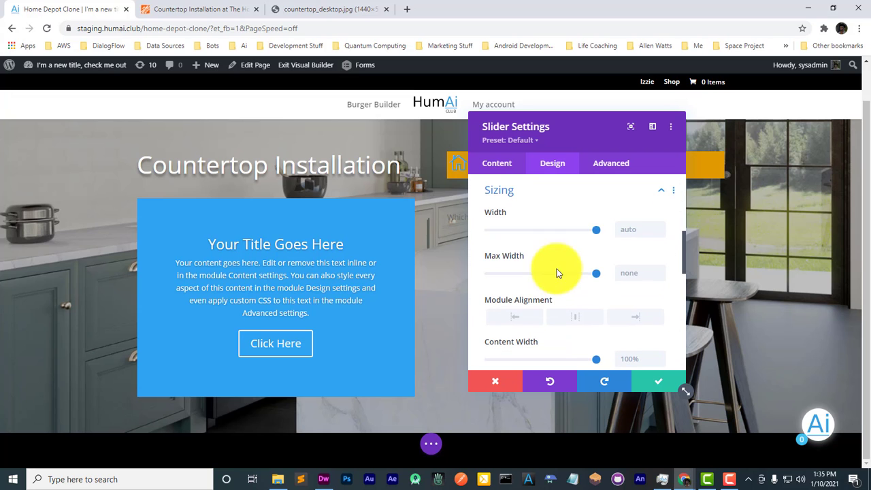
left_click_drag(598, 234, 547, 233)
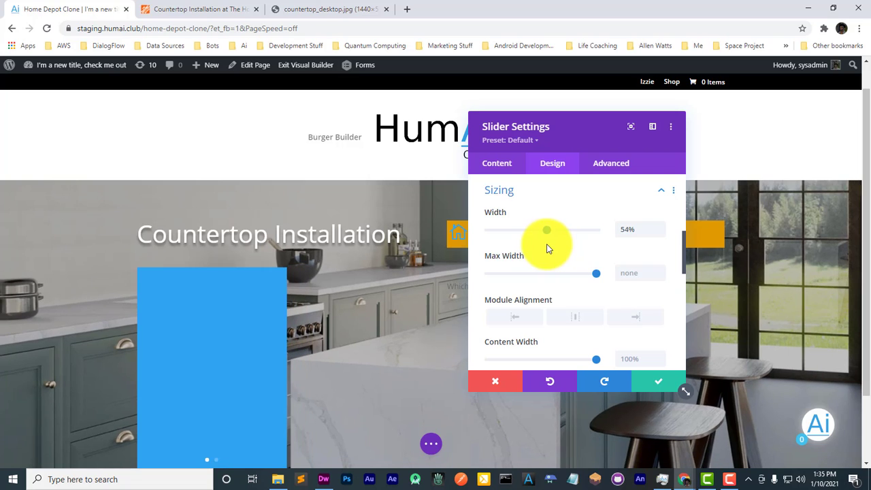
Step: Try a content max width of 21%, min height of 275px and height of 120px on the slider, and discard the changes
scroll(589, 301, "down", 2)
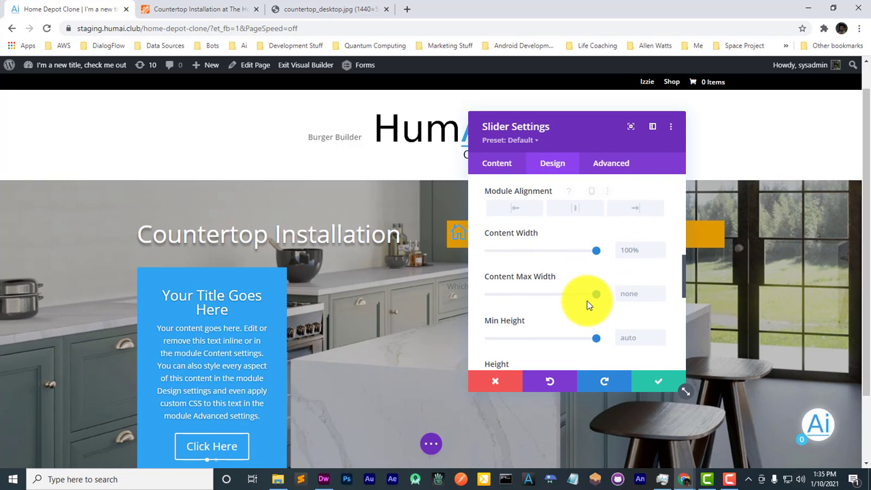
scroll(586, 315, "down", 1)
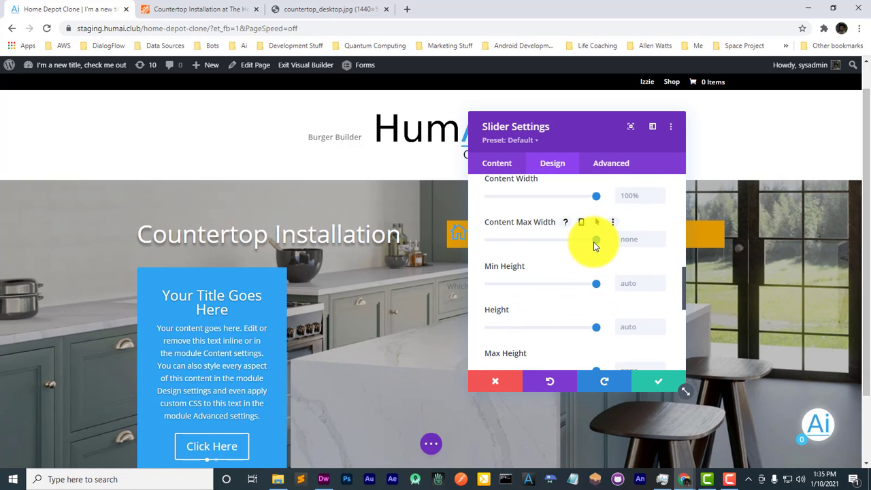
left_click_drag(596, 242, 513, 238)
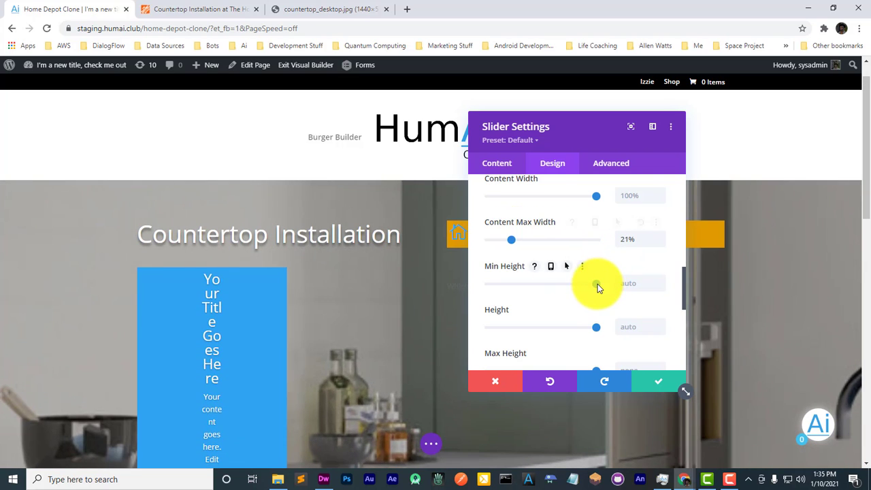
left_click_drag(597, 285, 510, 283)
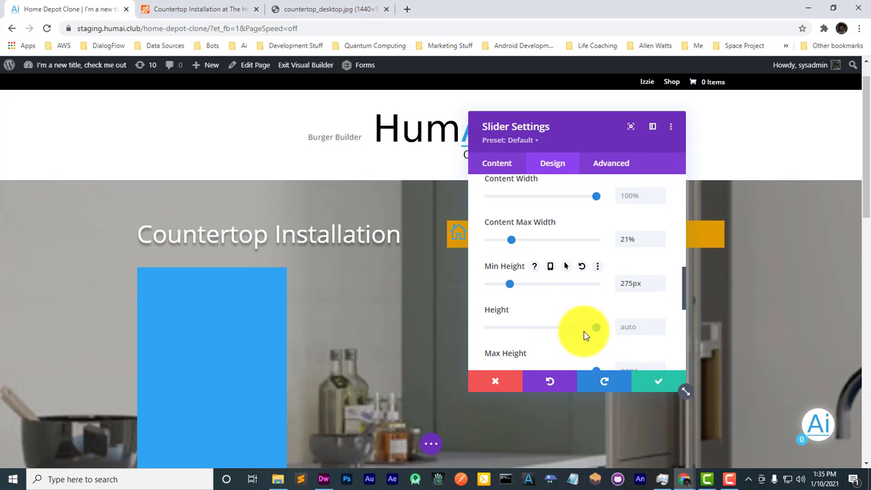
left_click_drag(597, 328, 491, 316)
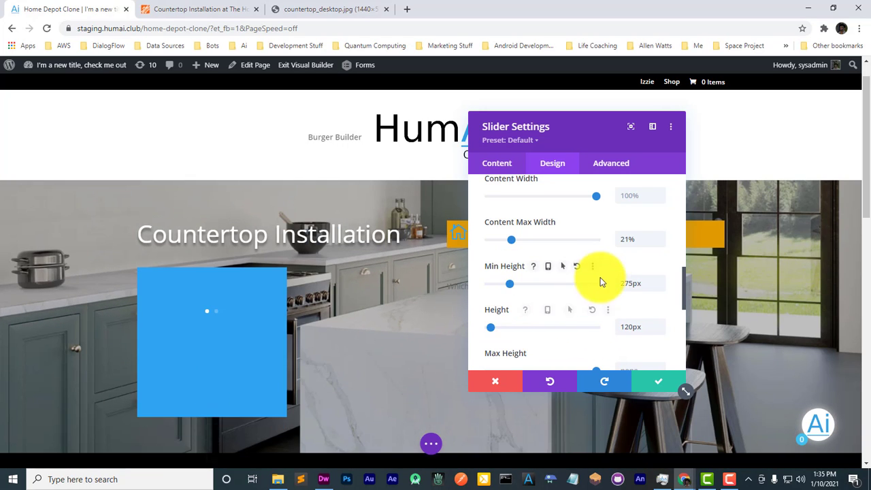
left_click(509, 383)
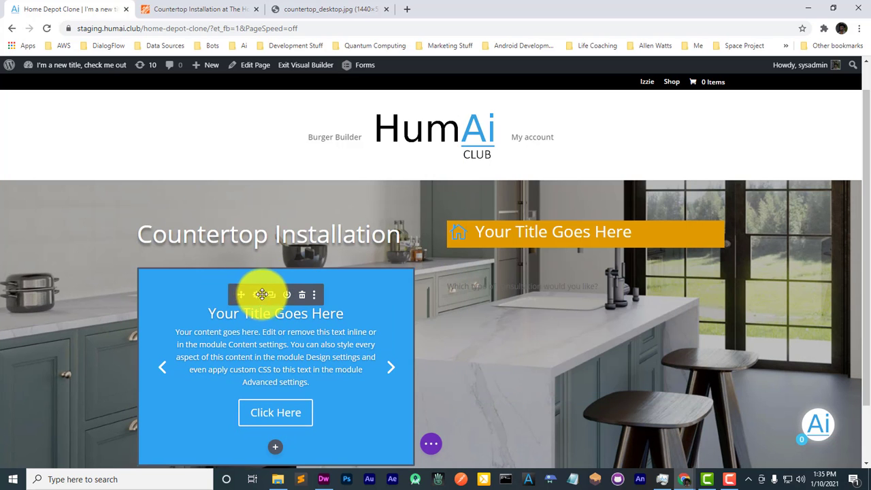
Step: Try sizing the slider module at 43% width and 257px height in its design settings
left_click(261, 294)
left_click(553, 163)
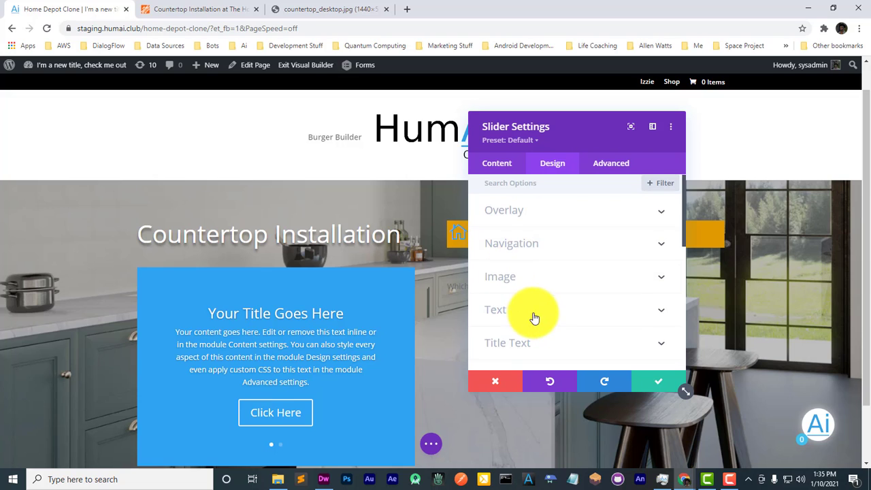
scroll(535, 318, "down", 5)
left_click(522, 228)
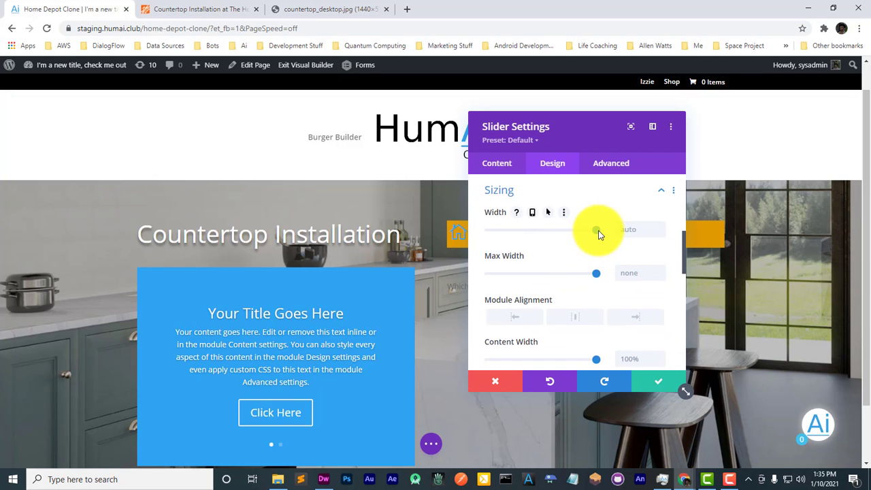
left_click_drag(599, 233, 535, 229)
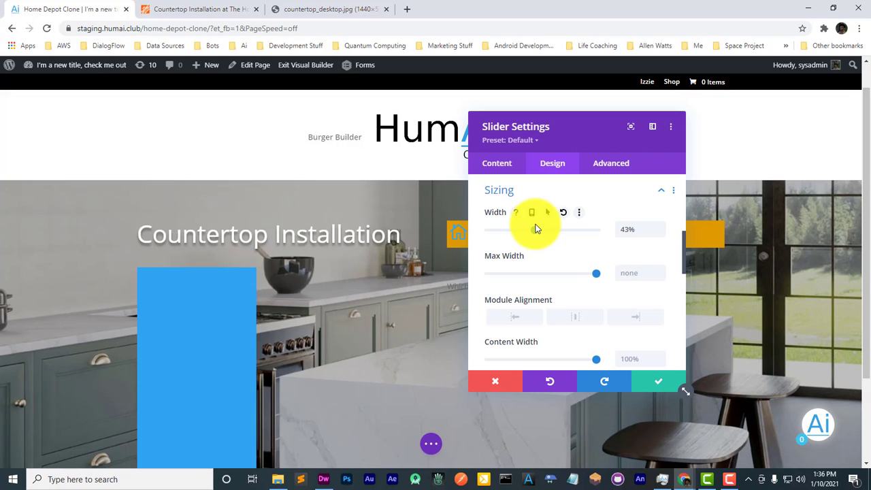
scroll(576, 292, "down", 5)
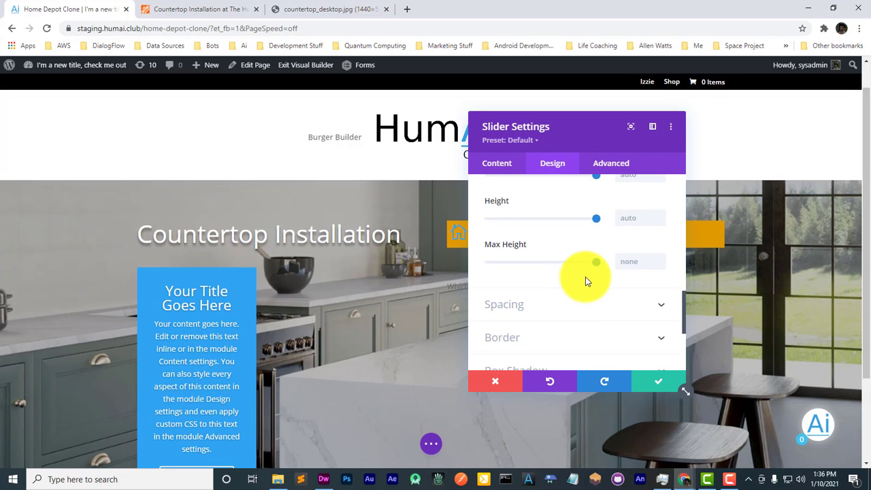
scroll(585, 276, "up", 1)
left_click_drag(596, 273, 508, 272)
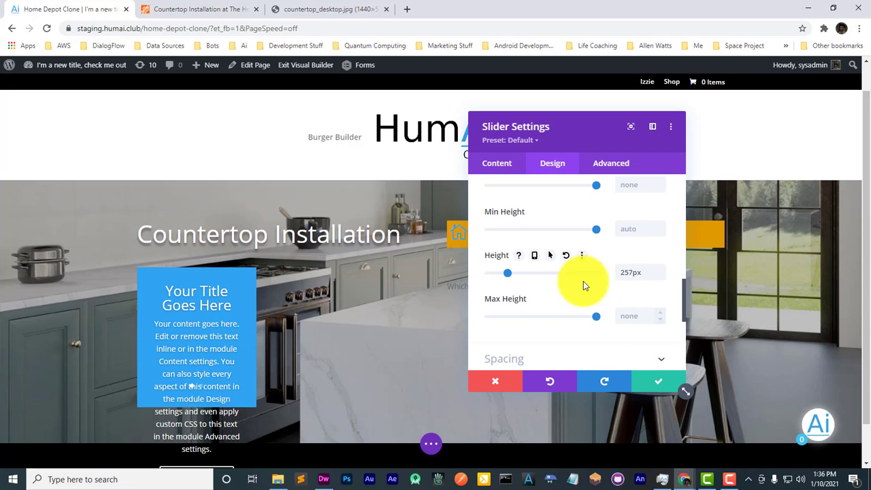
Step: Compare the slider with the deals card on the Home Depot page and set the slider's width to 69%
left_click(503, 168)
left_click(233, 9)
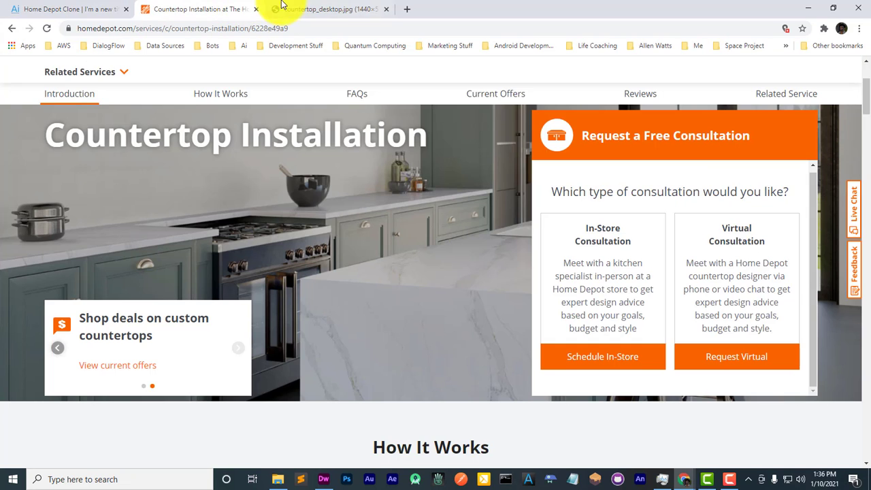
left_click(284, 8)
left_click(107, 5)
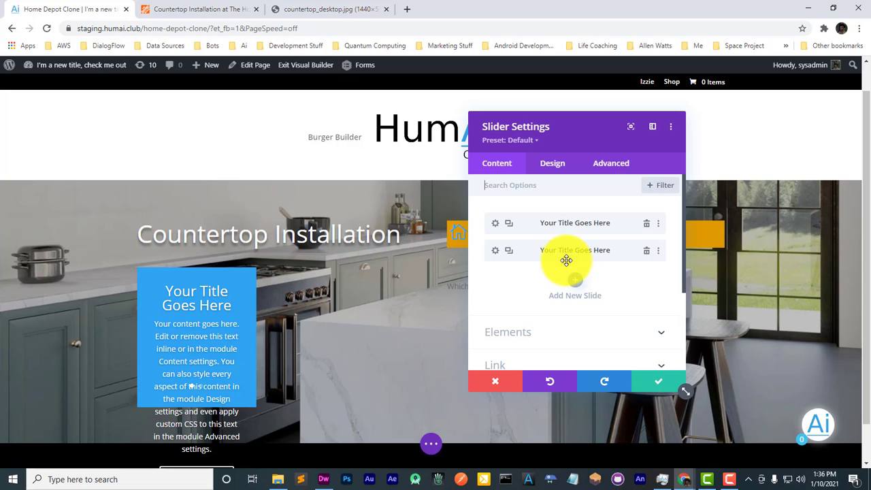
left_click(163, 8)
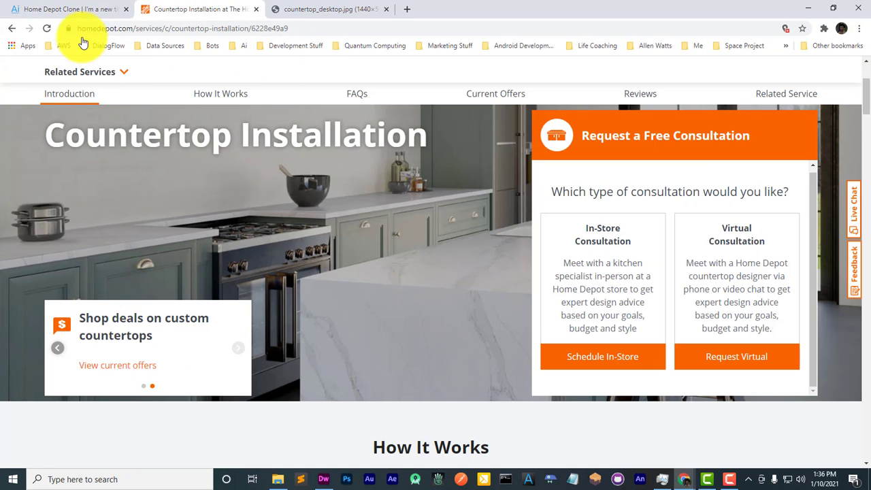
left_click(97, 7)
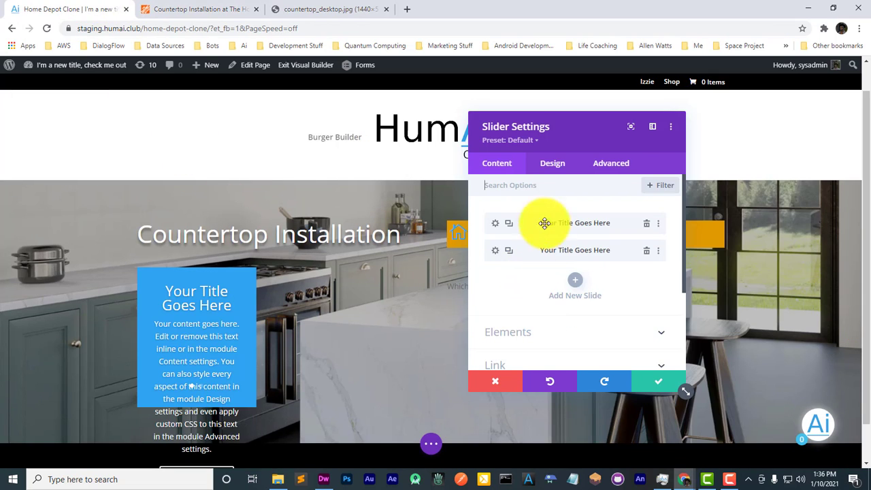
left_click(551, 164)
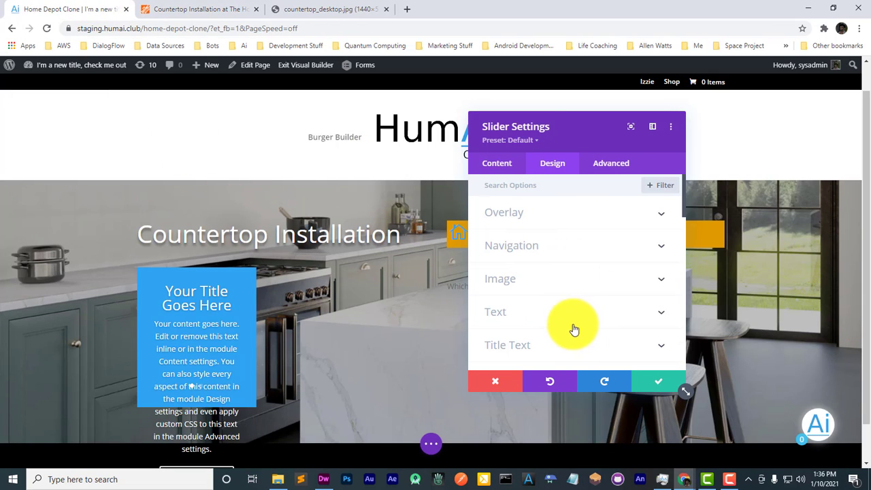
scroll(571, 327, "down", 2)
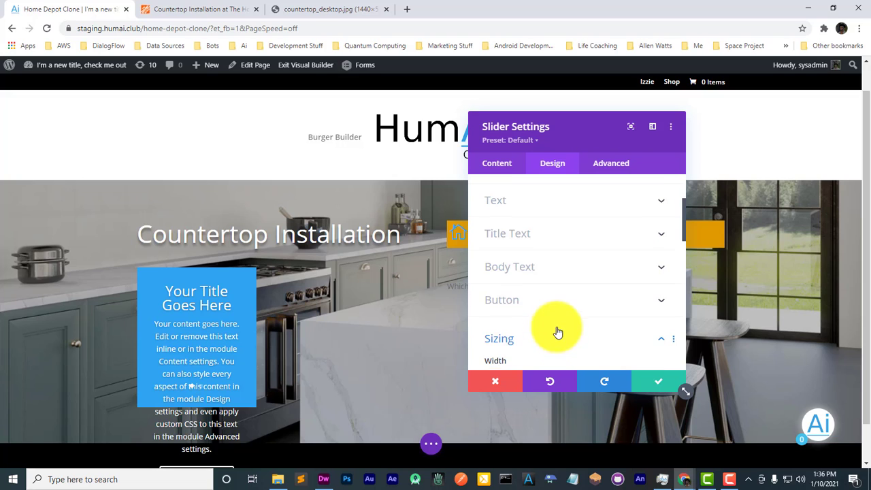
scroll(554, 320, "down", 2)
left_click(539, 274)
left_click_drag(539, 274, 562, 274)
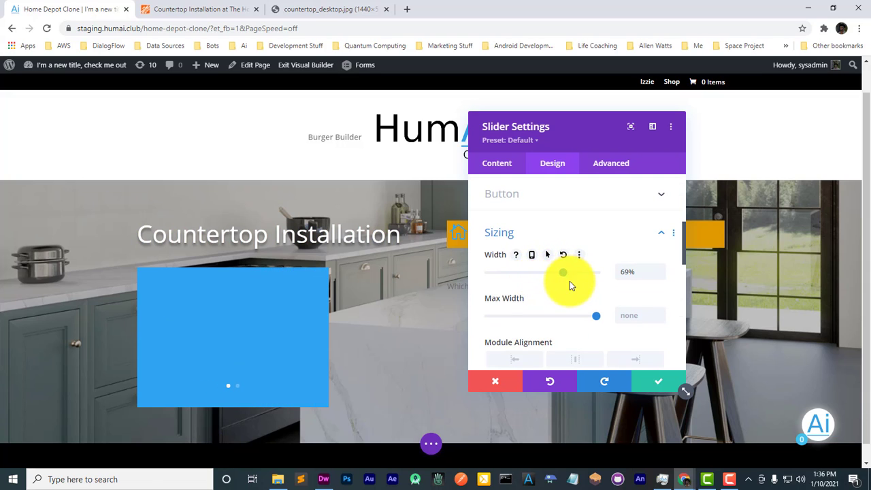
Step: Set the slider's max height to 125px and its height to 134px
scroll(606, 323, "down", 2)
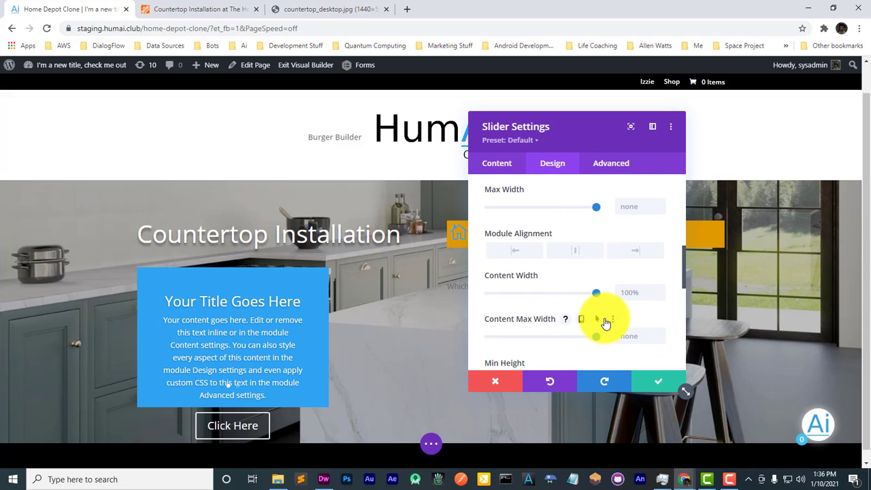
scroll(606, 323, "down", 1)
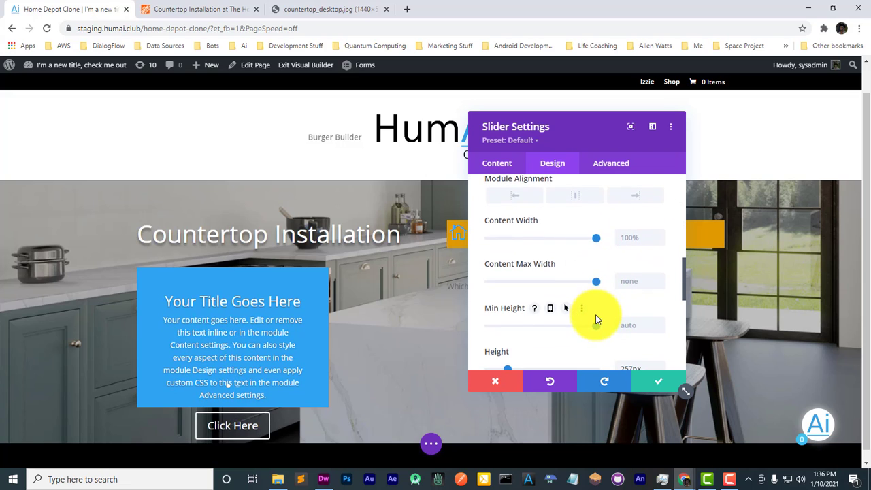
scroll(596, 320, "down", 1)
left_click_drag(593, 358, 491, 348)
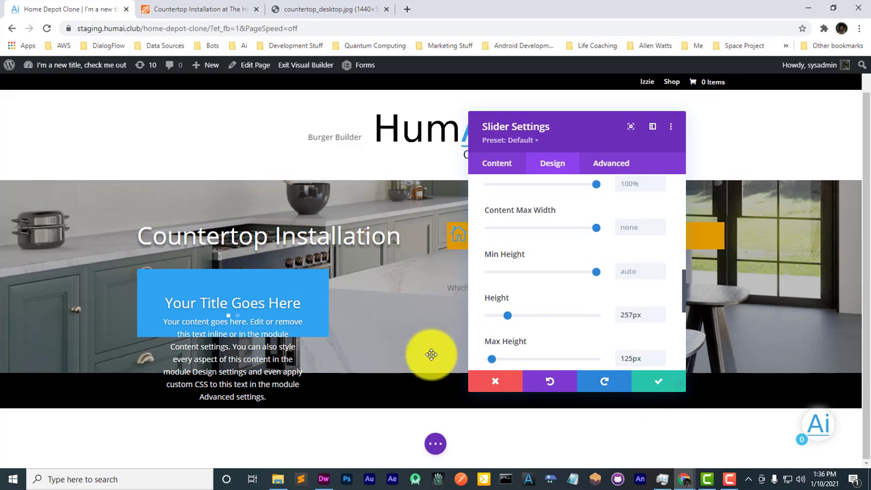
left_click_drag(512, 322, 494, 319)
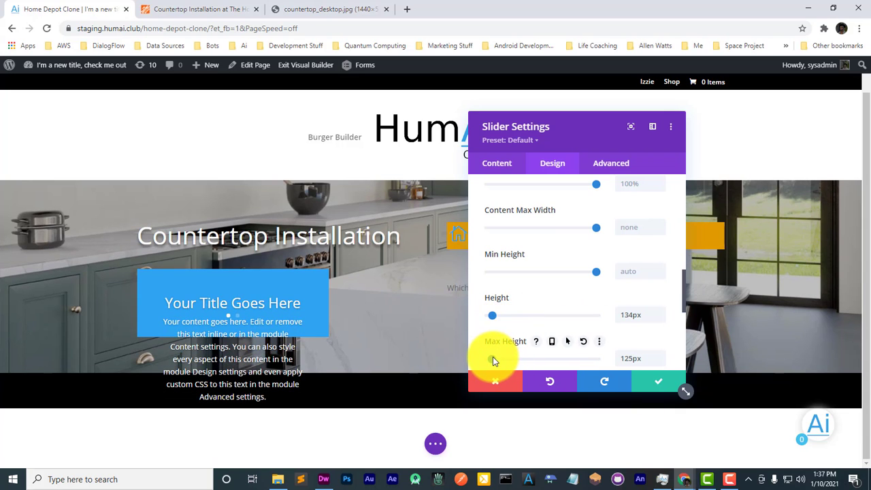
Step: Open the first slide of the slider and delete its placeholder body text
left_click(498, 162)
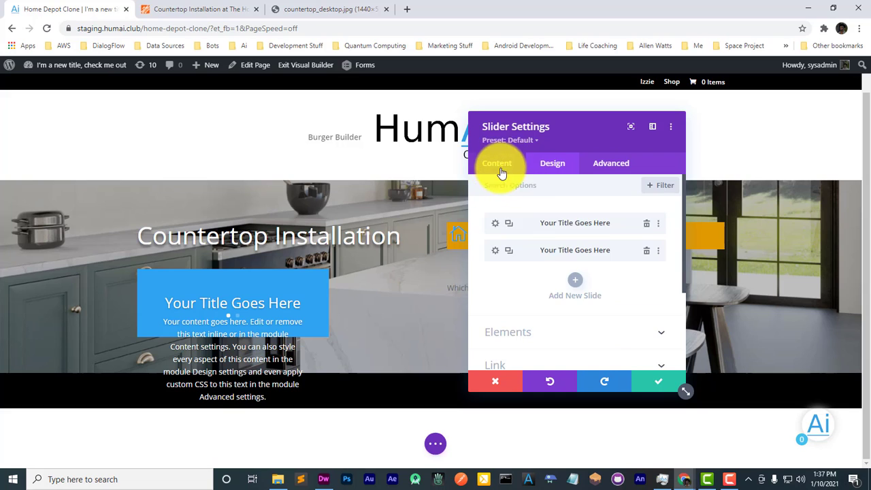
left_click(496, 225)
scroll(551, 272, "down", 3)
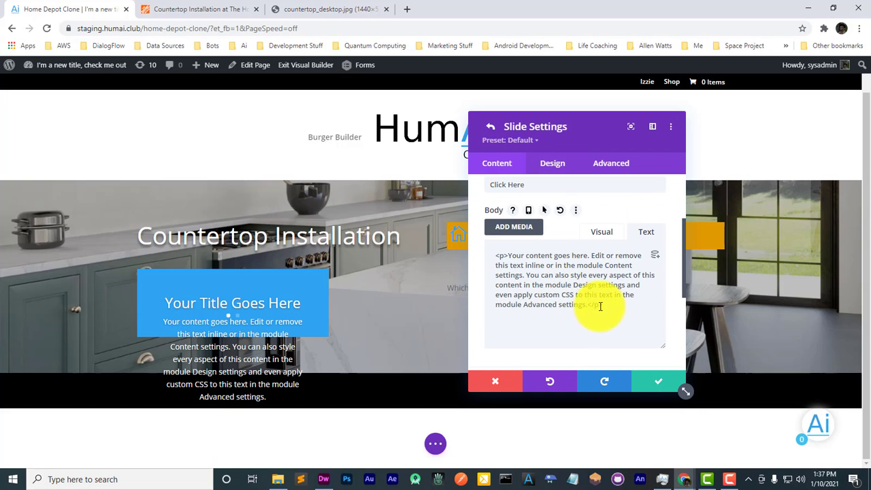
left_click_drag(600, 306, 496, 254)
key("BackSpace")
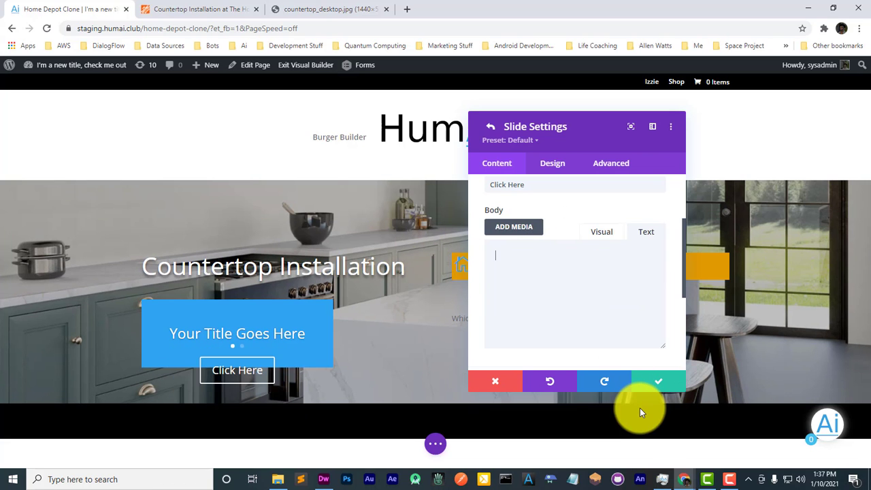
Step: Check the Home Depot deals card, clear the first slide's button text and save the slide
left_click(174, 8)
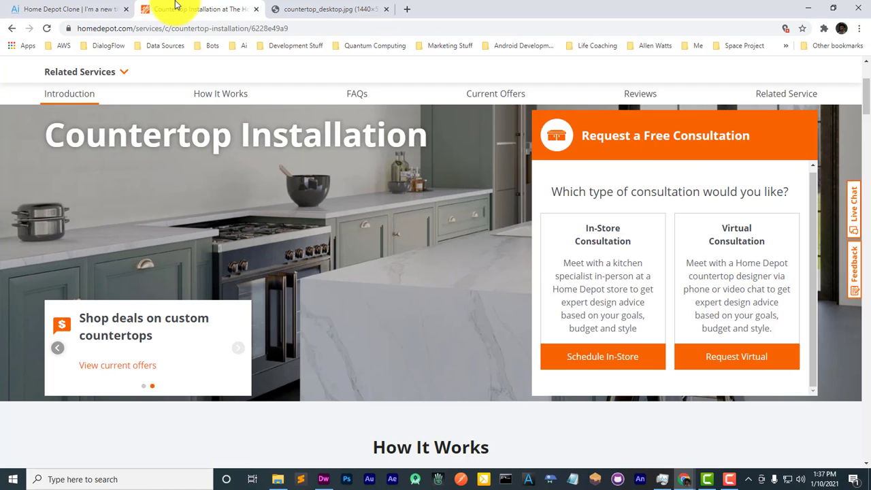
left_click(49, 6)
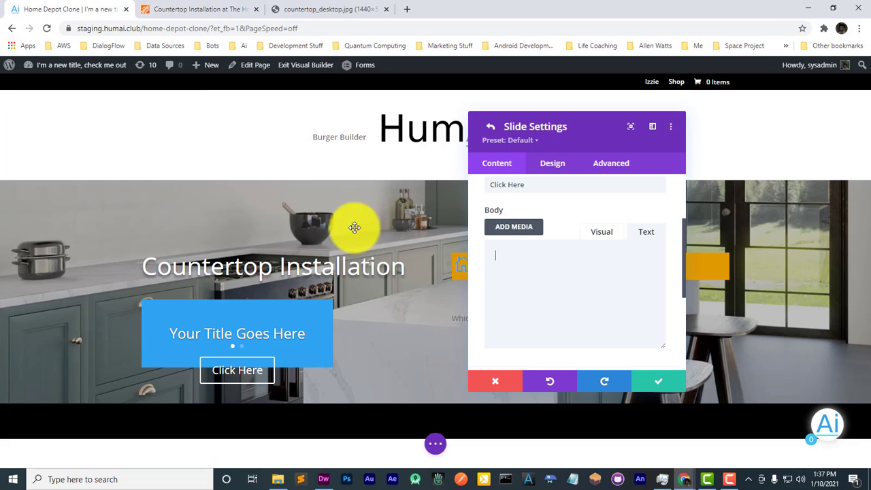
left_click(233, 8)
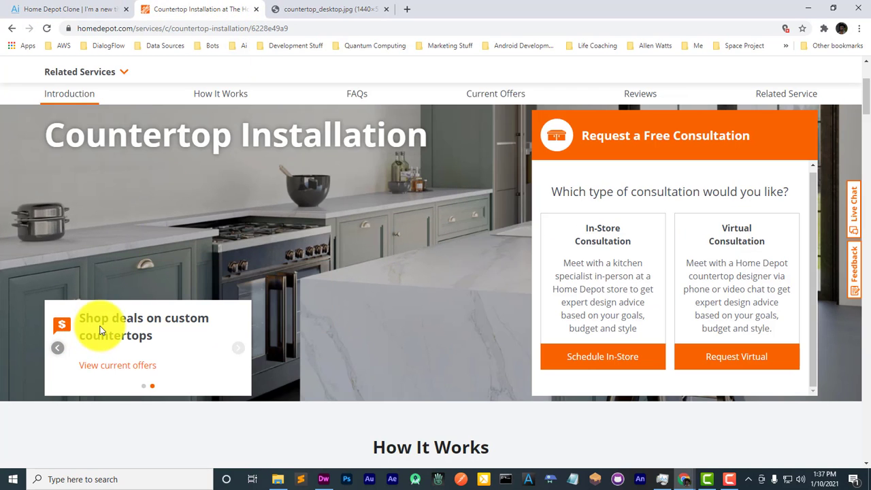
left_click(85, 9)
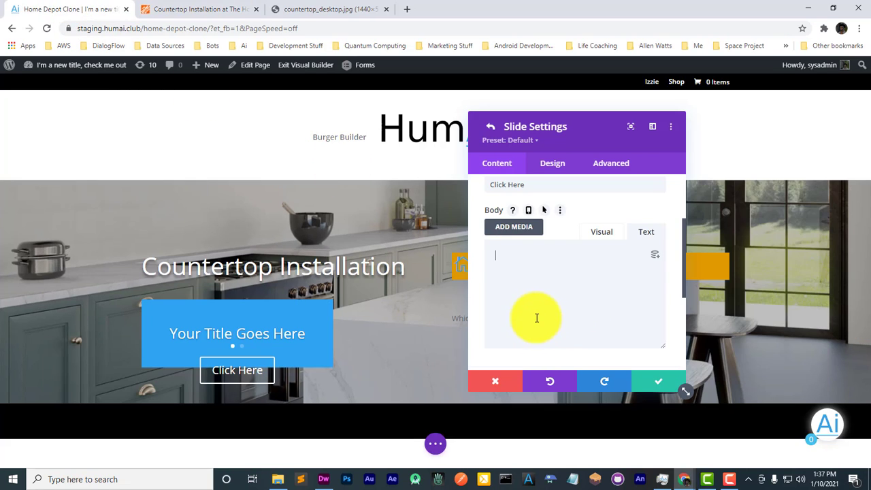
scroll(539, 318, "down", 5)
scroll(543, 325, "up", 3)
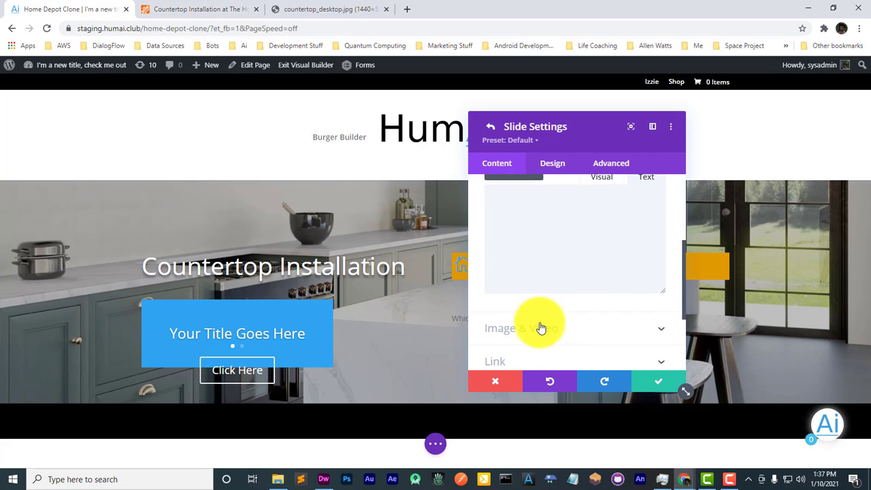
scroll(542, 324, "down", 1)
scroll(541, 320, "up", 4)
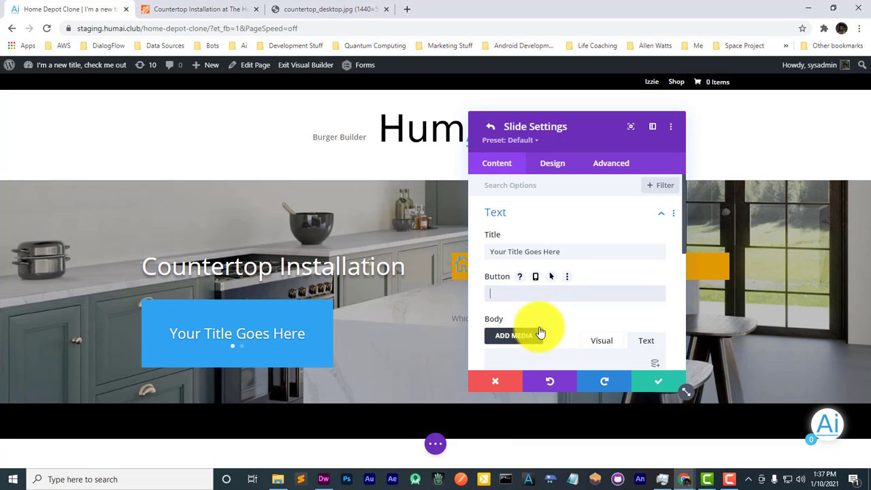
left_click(649, 381)
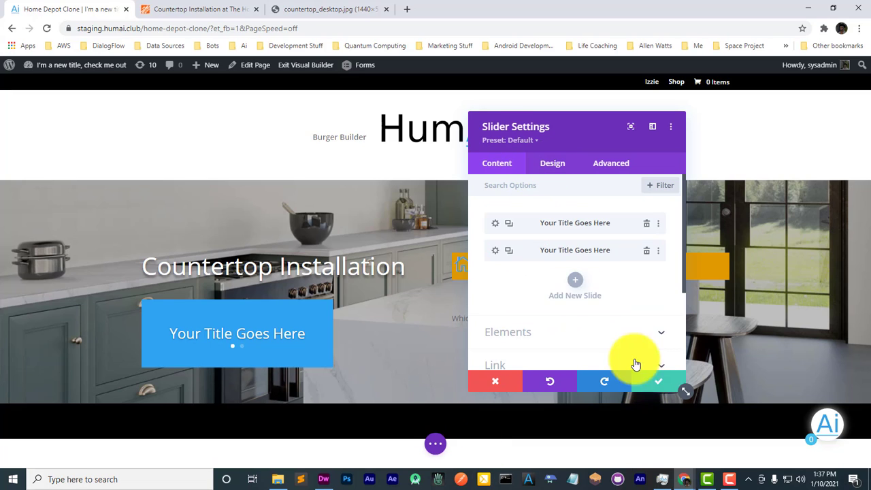
Step: Clear the second slide's button and body text, and save both the slide and the slider settings
left_click(496, 251)
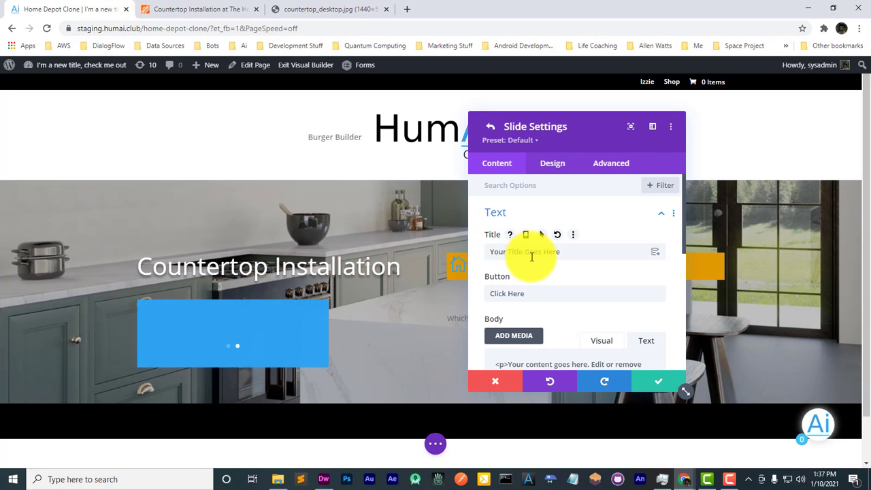
triple_click(549, 297)
key("BackSpace")
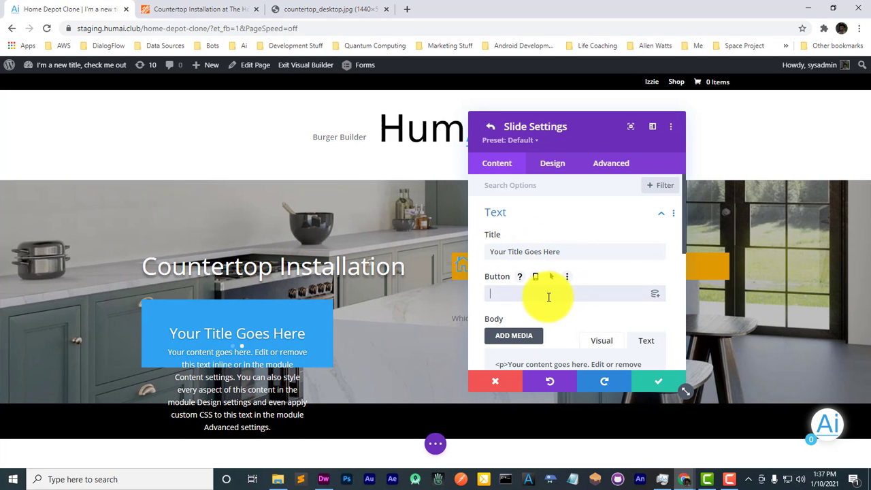
scroll(552, 272, "down", 3)
scroll(559, 232, "up", 1)
triple_click(550, 238)
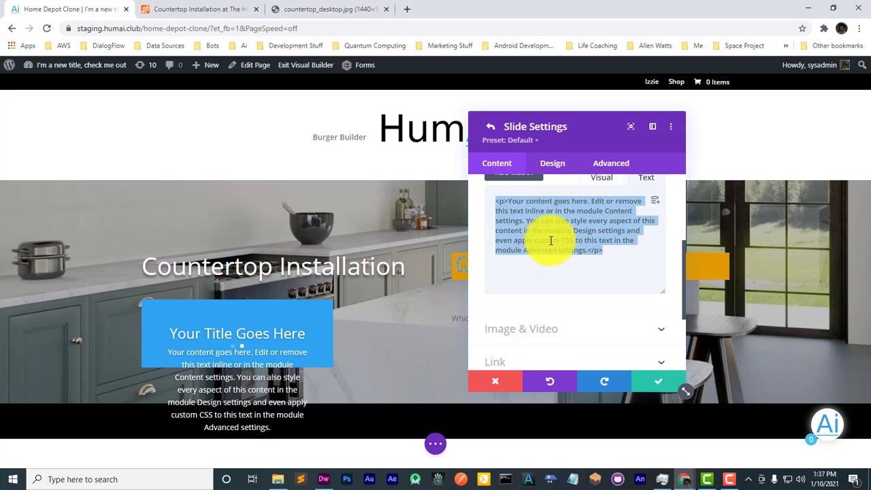
key("BackSpace")
left_click(658, 382)
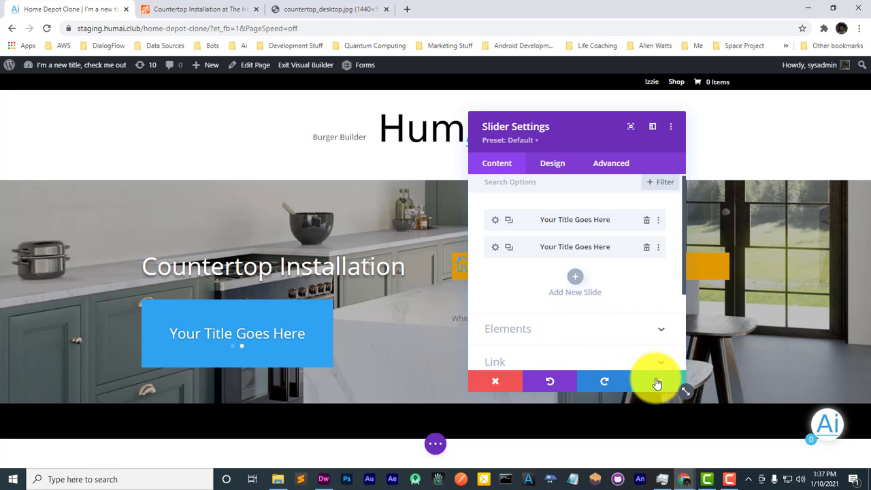
left_click(653, 381)
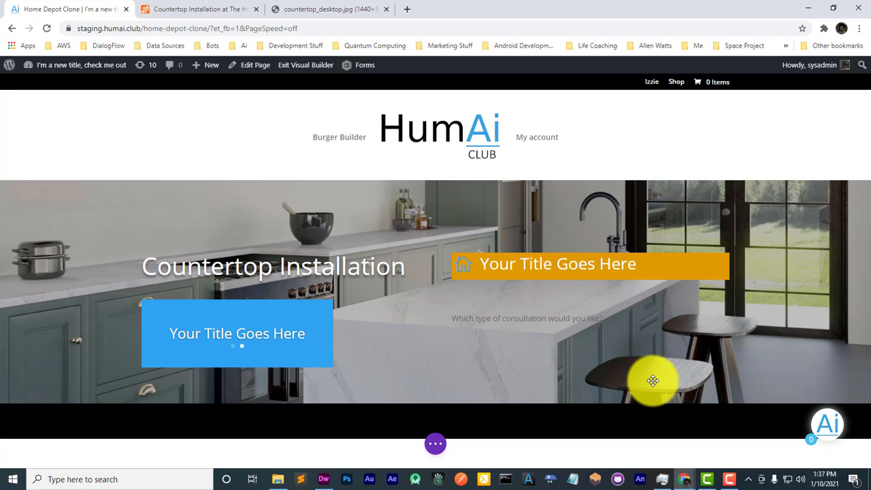
Step: Save the page and compare it with the consultation panel on the Home Depot page
left_click(433, 444)
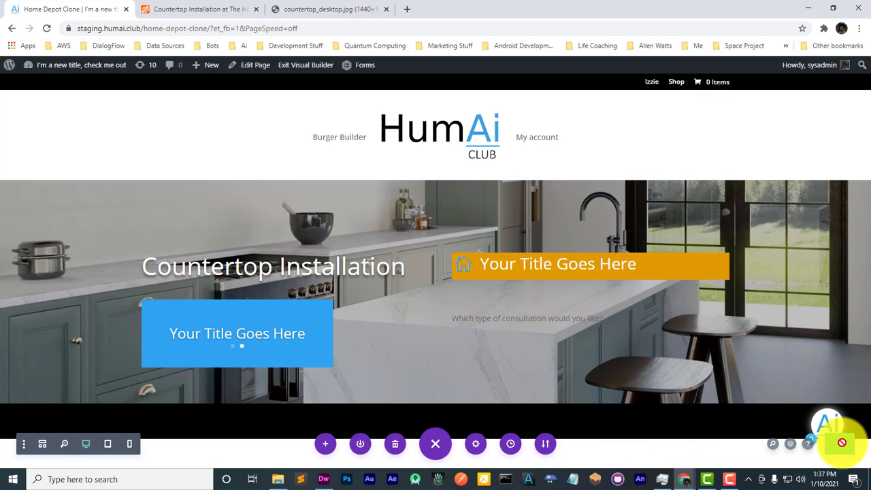
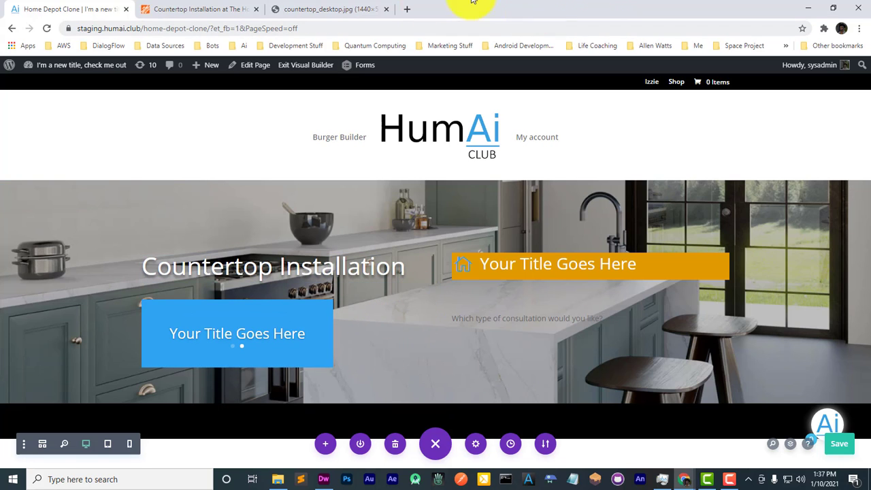
left_click(162, 7)
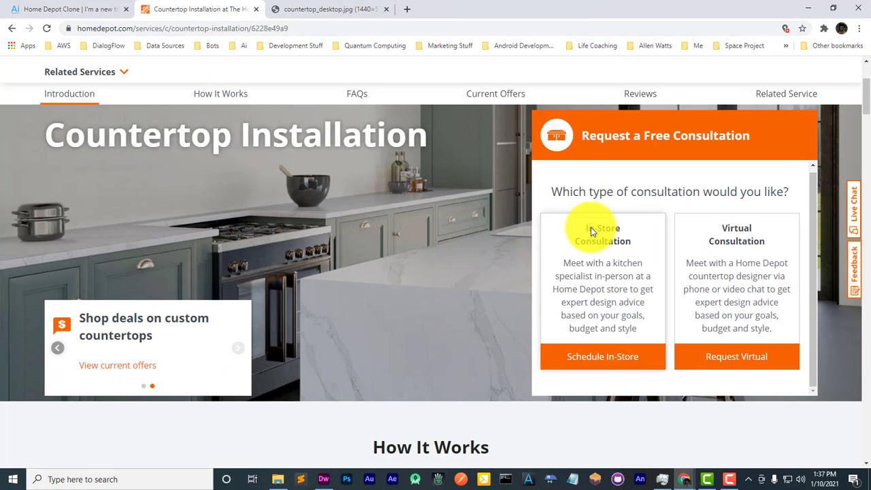
left_click(98, 9)
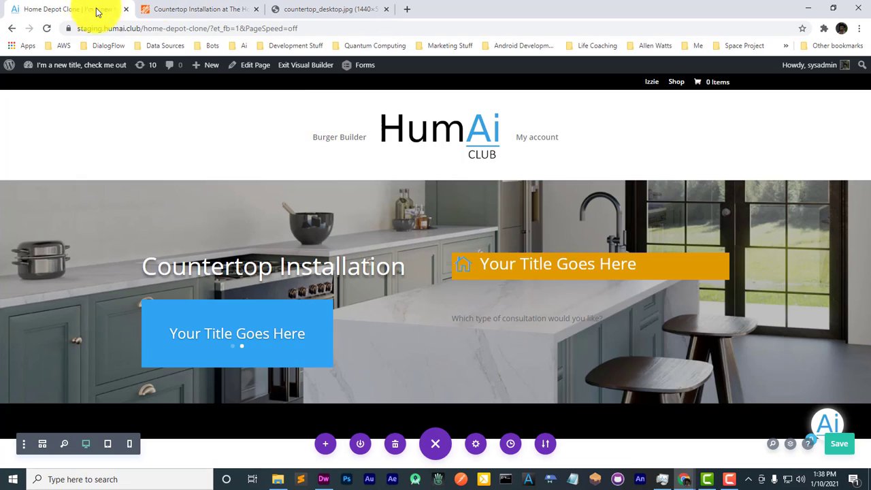
Step: Insert a two-column row below the consultation question and add a Blurb module to its first column
left_click(595, 342)
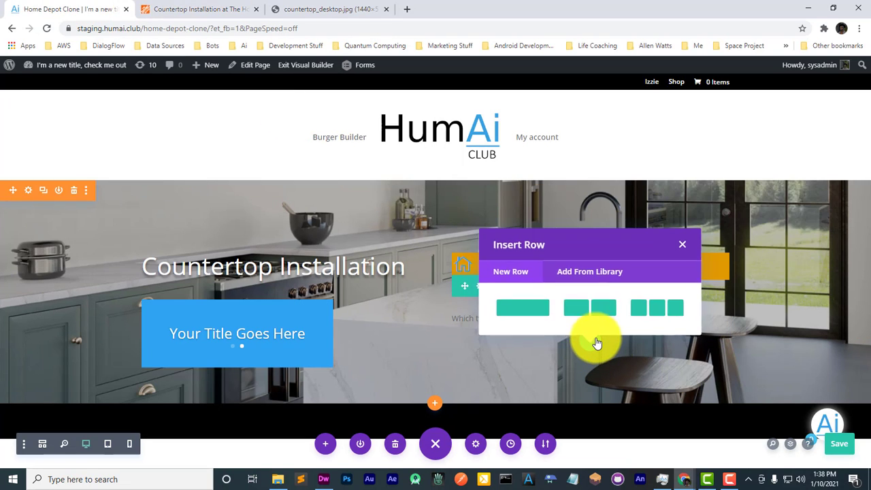
left_click(602, 312)
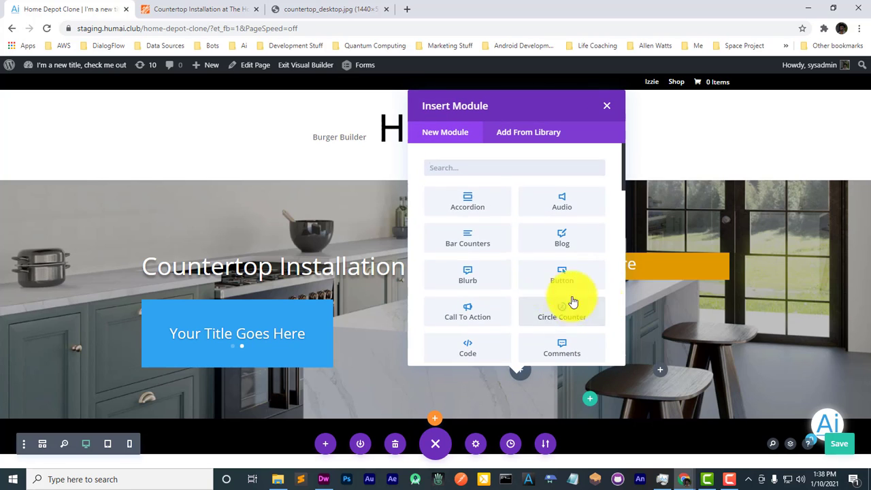
left_click(453, 283)
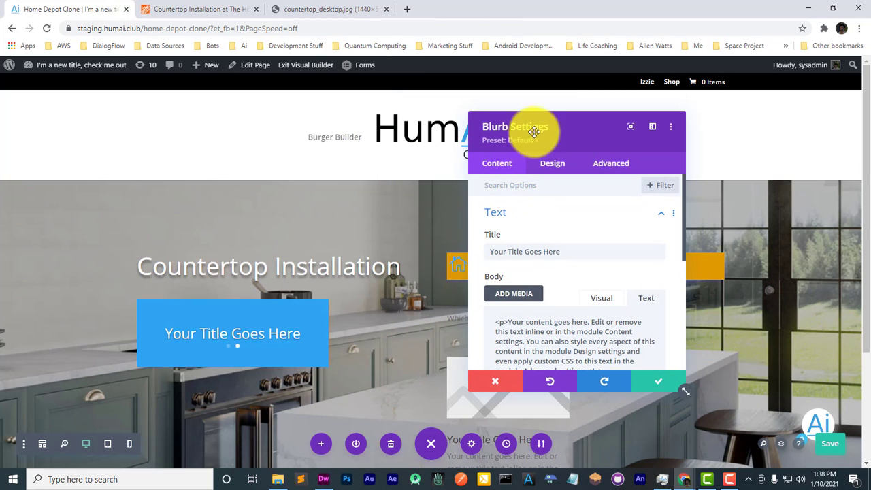
left_click_drag(535, 129, 98, 98)
scroll(371, 257, "down", 2)
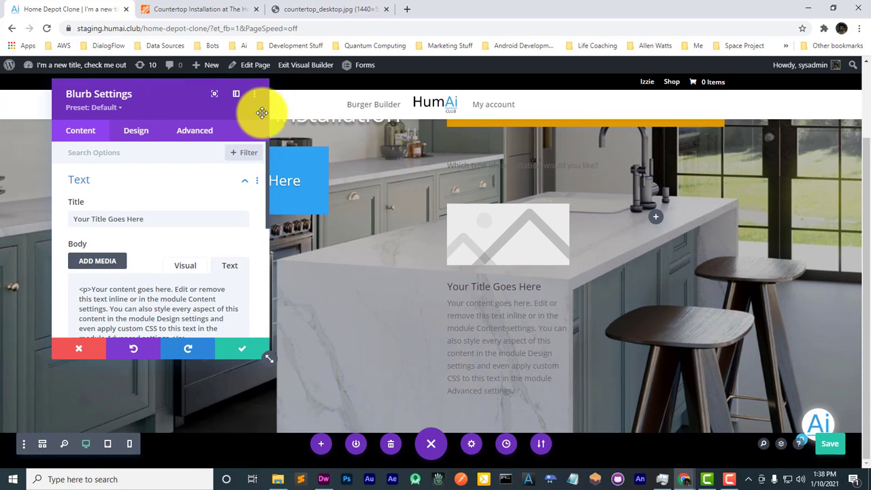
Step: Inspect the In-Store Consultation card on the Home Depot page and expand its title and summary elements in the markup
left_click(184, 9)
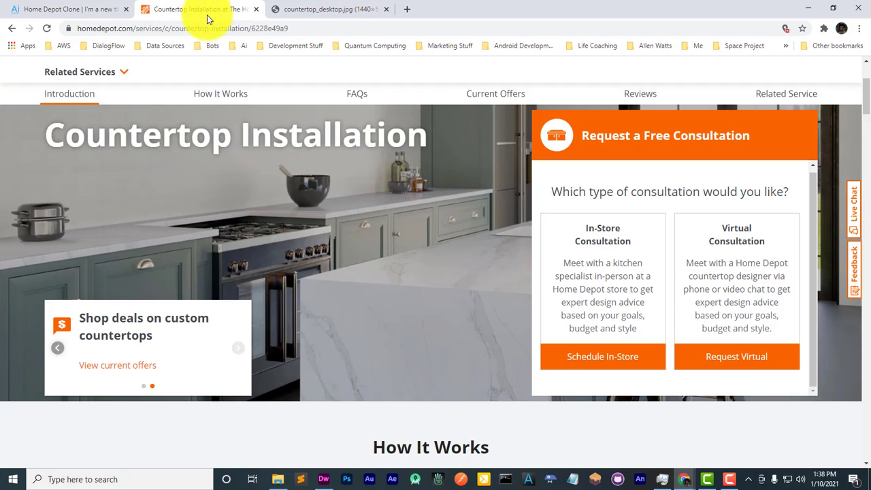
right_click(600, 237)
left_click(624, 395)
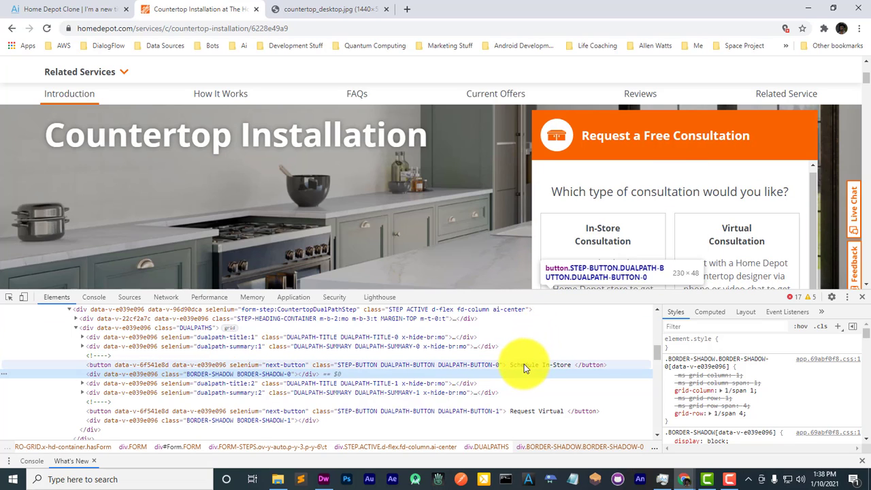
left_click(81, 384)
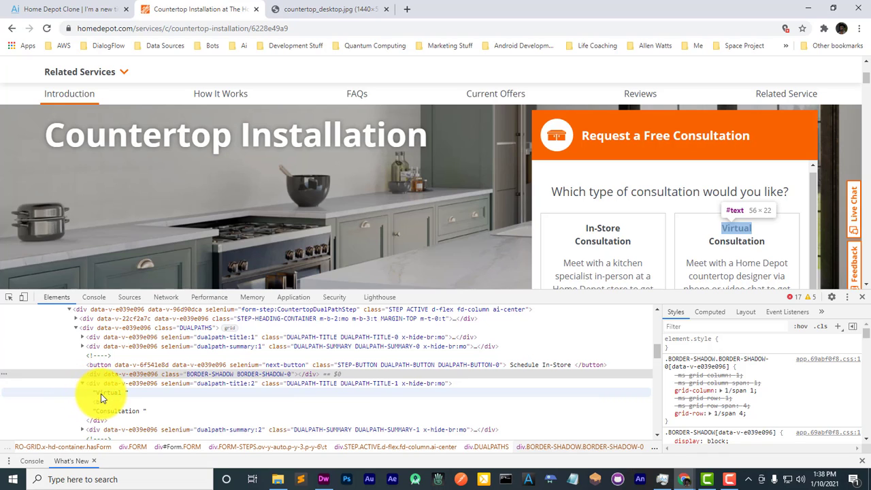
left_click(84, 346)
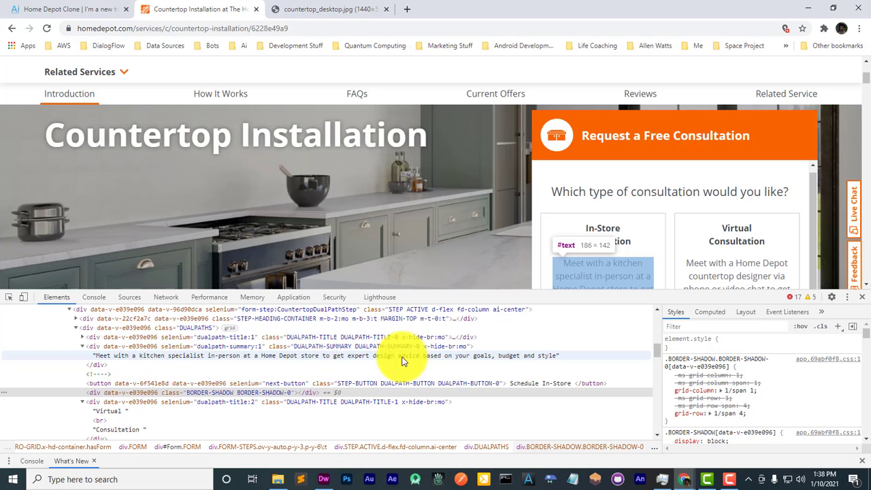
left_click(83, 337)
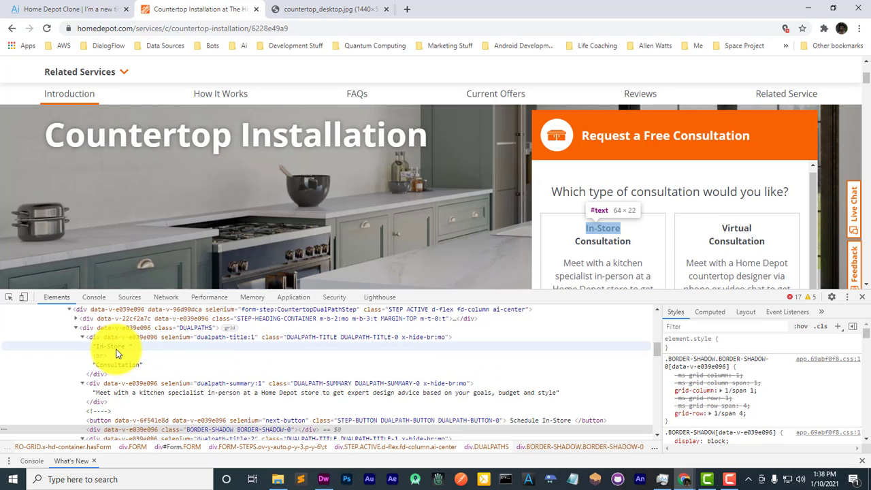
Step: Copy the In-Store card's title from the Home Depot markup and set the blurb title to "In-Store Consultation"
left_click(118, 353)
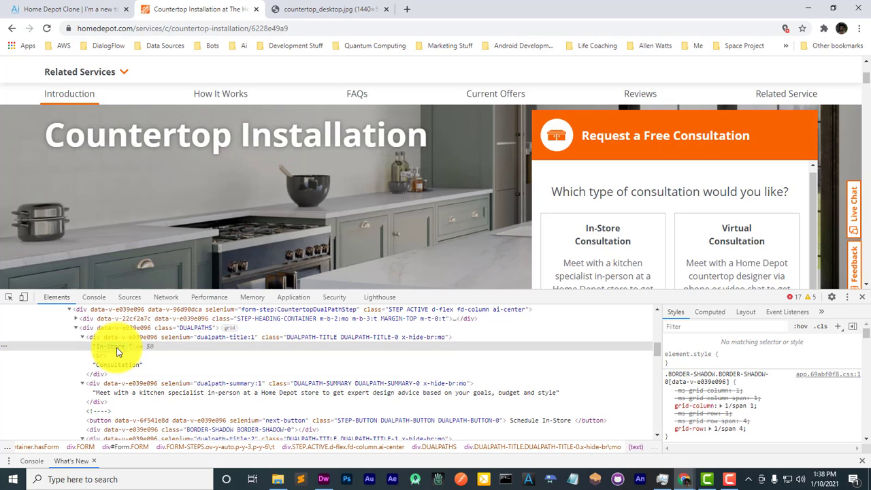
left_click(110, 9)
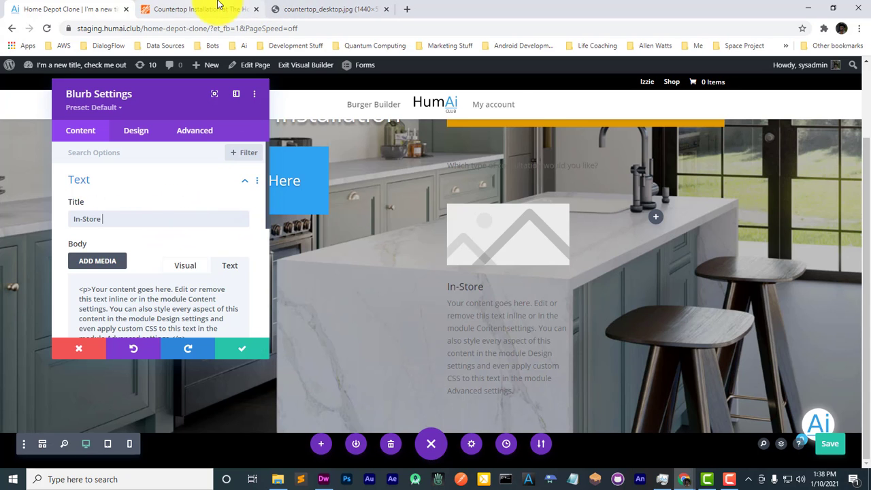
left_click(191, 9)
left_click(114, 366)
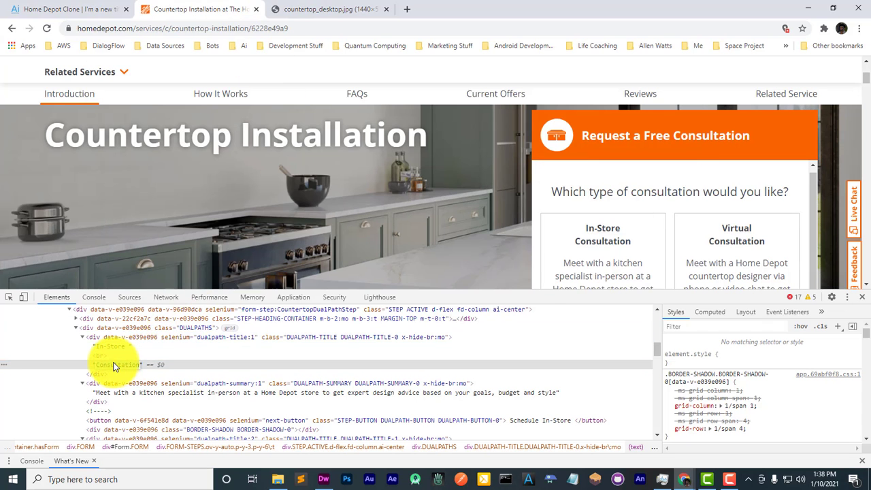
double_click(117, 364)
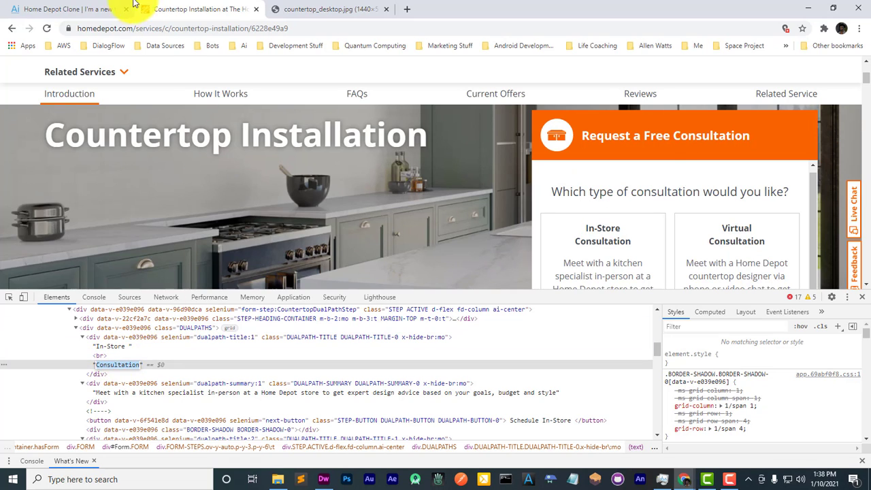
left_click(71, 11)
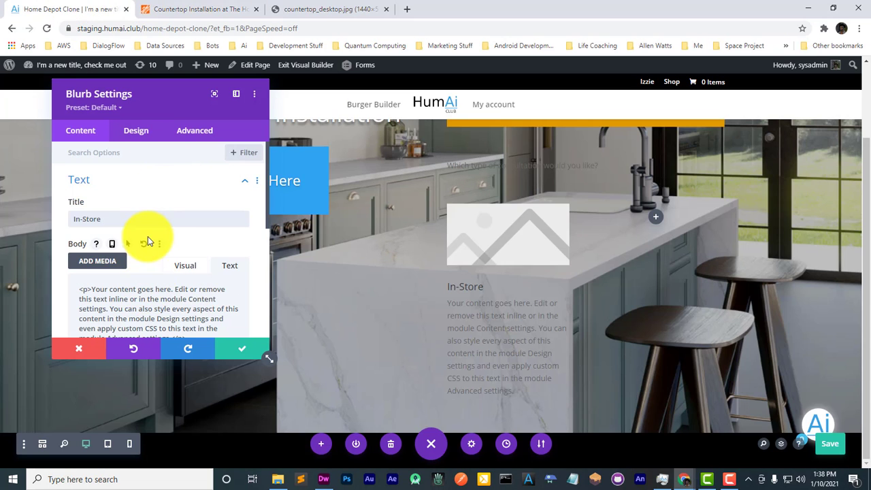
Step: Replace the blurb's placeholder body with the Home Depot summary starting "Meet with a kitchen specialist in-person at a Home Depot store"
left_click(210, 11)
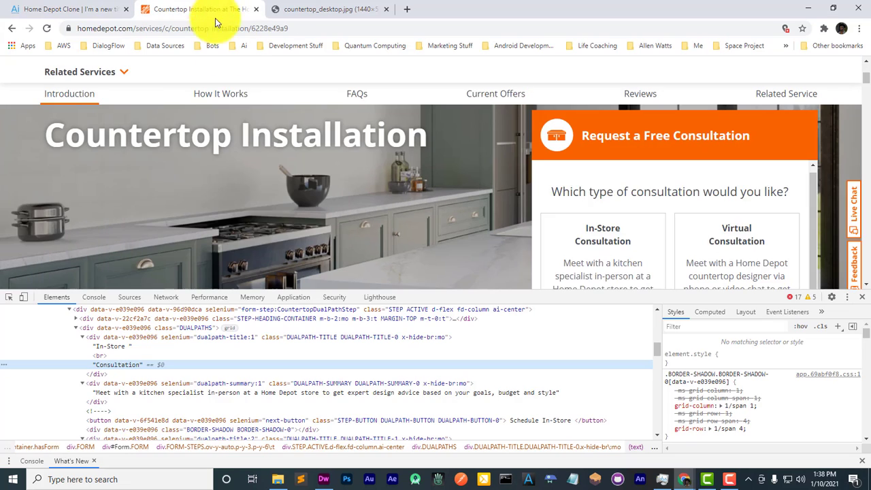
left_click(195, 392)
double_click(195, 392)
key("ctrl+c")
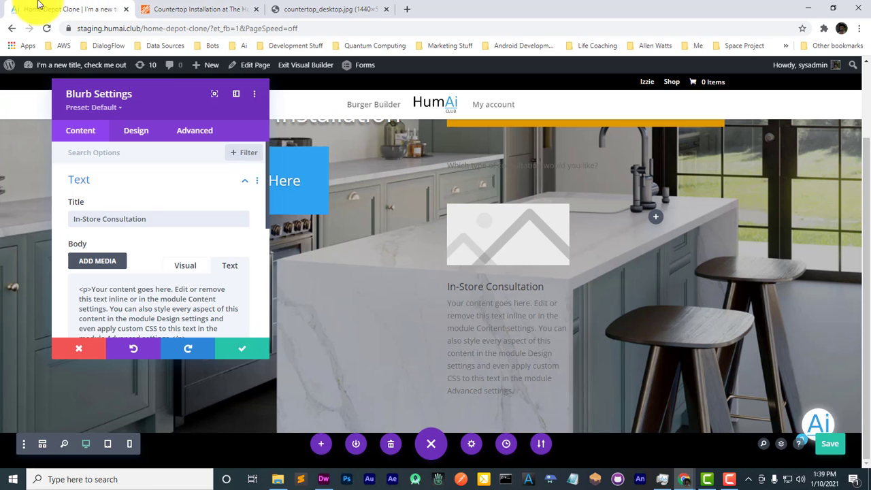
left_click(24, 11)
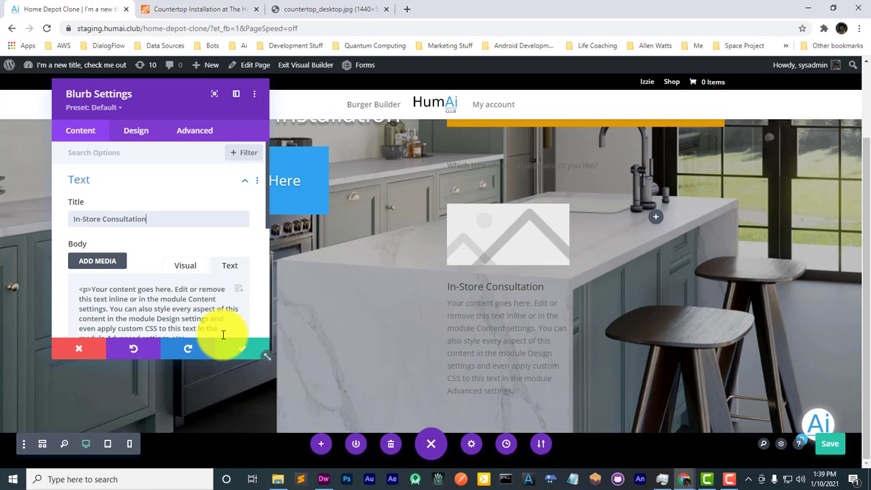
triple_click(201, 304)
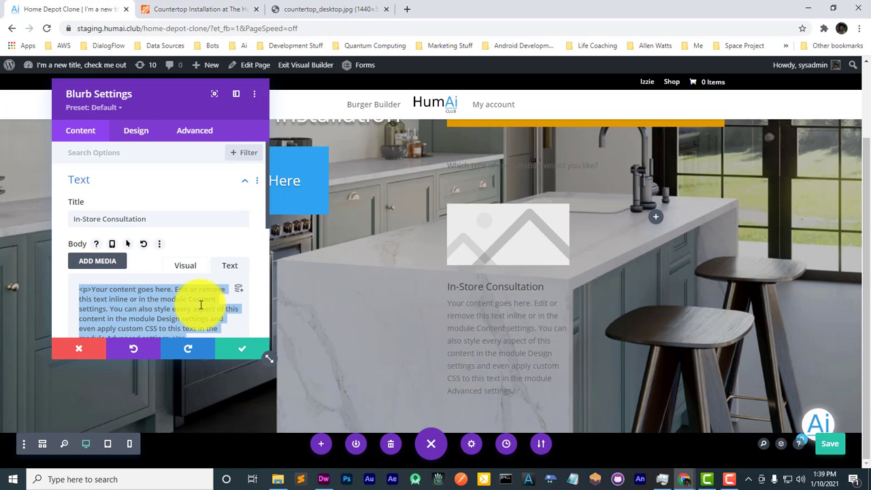
key("ctrl+v")
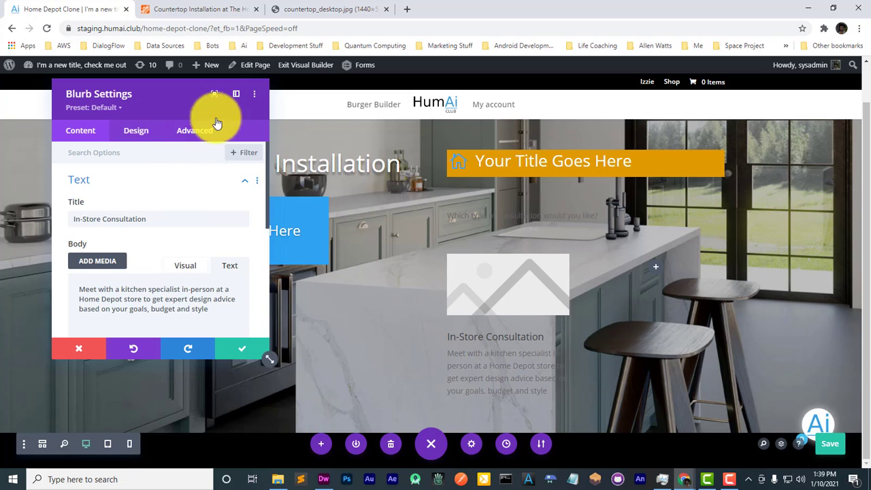
Step: Copy the "Schedule In-Store" button label from the Home Depot page's markup and return to the Divi builder
left_click(242, 8)
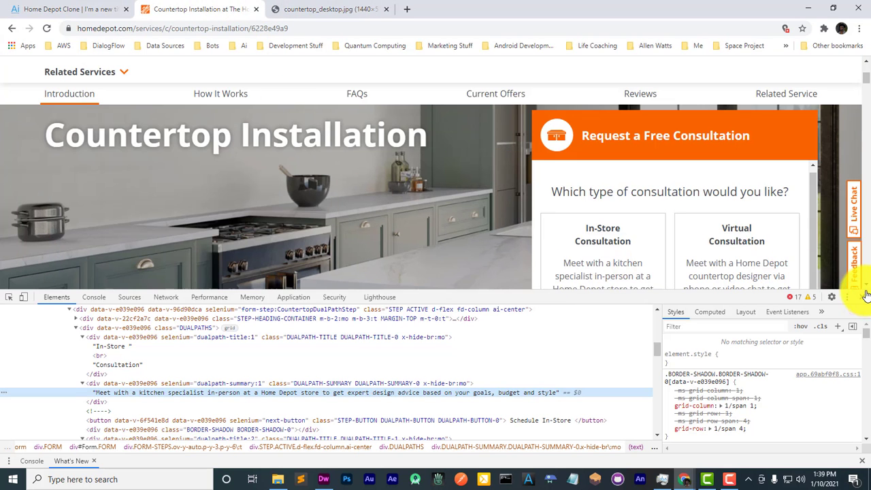
scroll(745, 217, "down", 2)
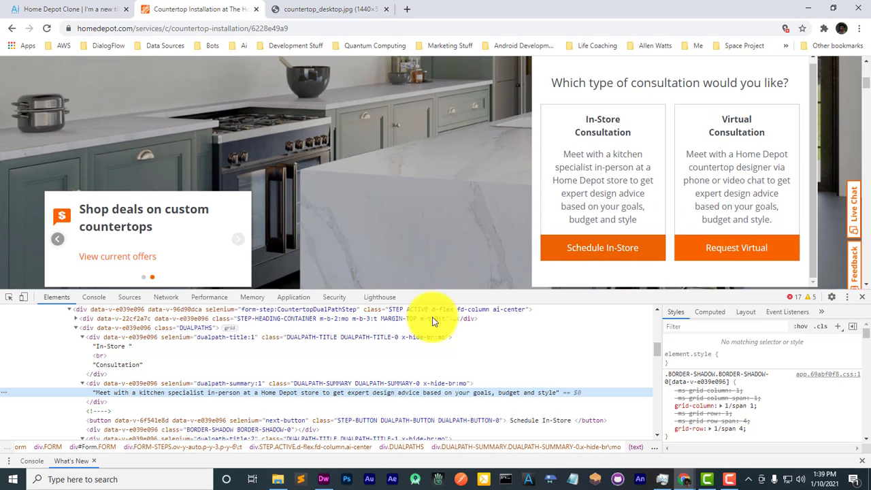
left_click(526, 420)
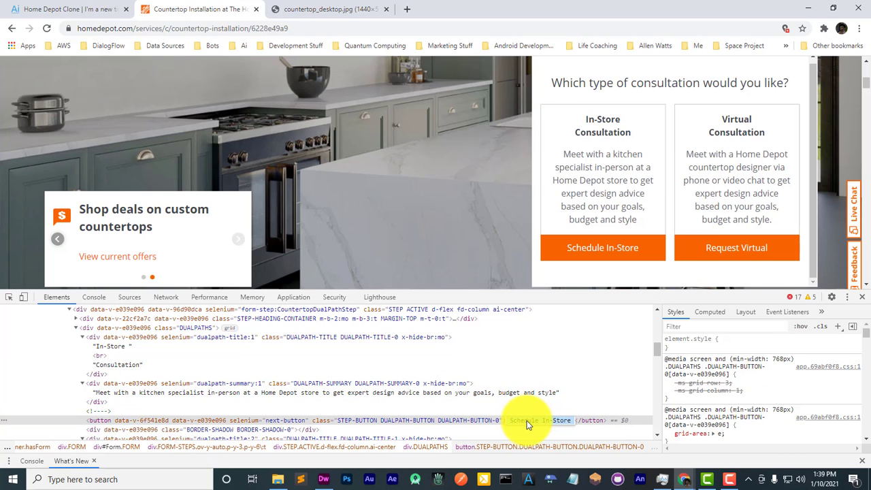
left_click(109, 10)
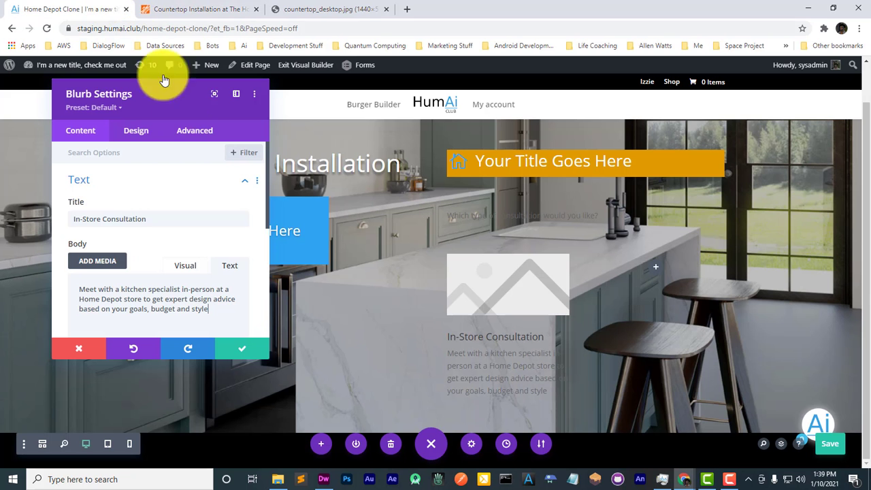
Step: Remove the placeholder image from the In-Store Consultation blurb
scroll(176, 251, "down", 2)
scroll(176, 251, "down", 4)
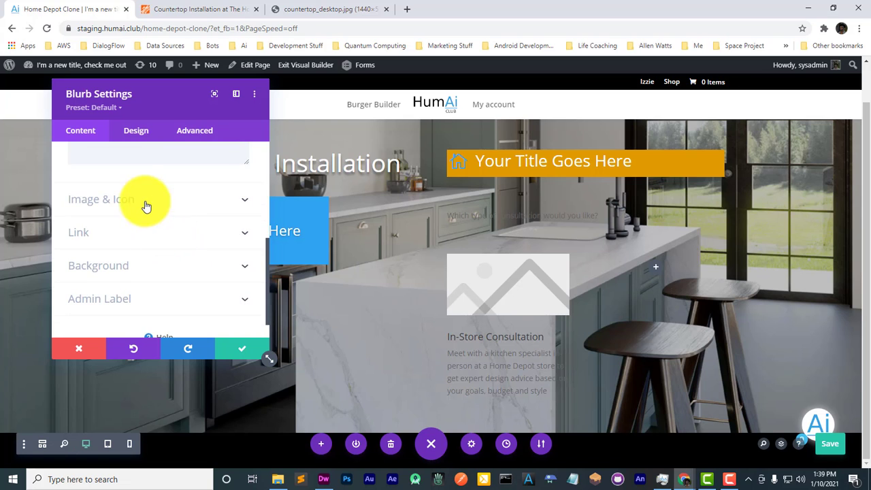
left_click(144, 197)
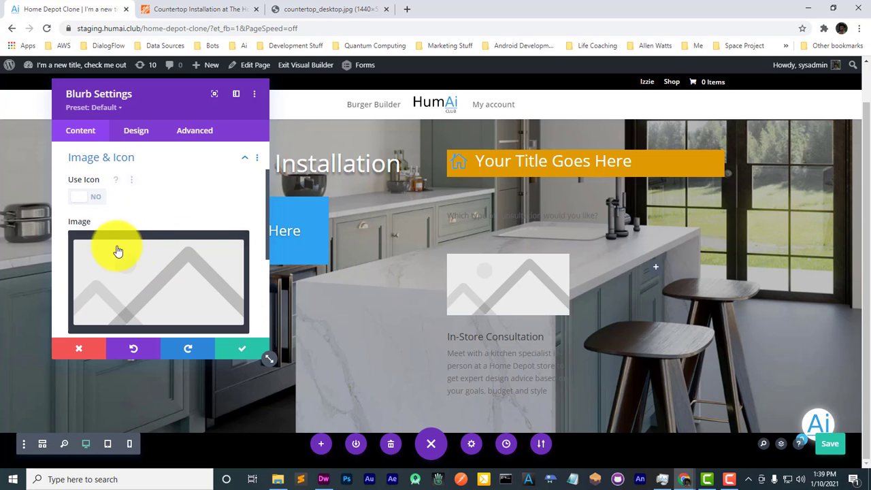
scroll(118, 252, "down", 1)
left_click(219, 201)
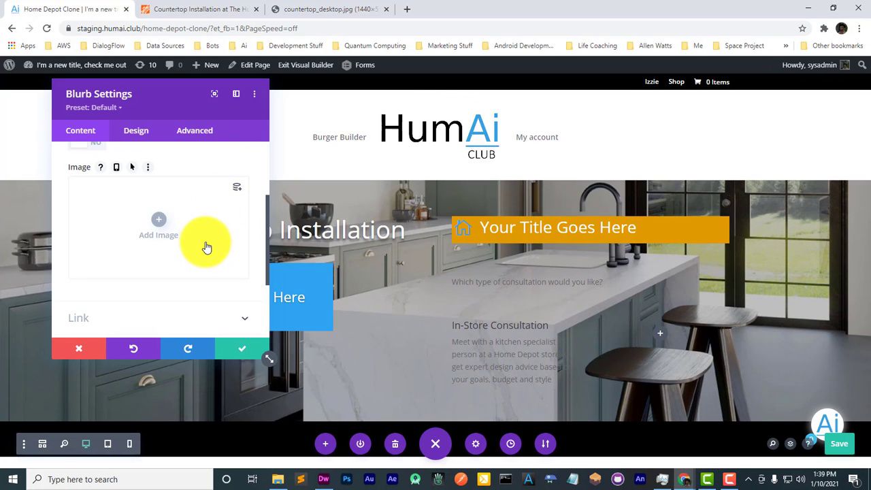
scroll(206, 247, "up", 3)
Step: Enter "Schedule In-Store" as the blurb's title link URL and save the blurb settings
left_click(128, 180)
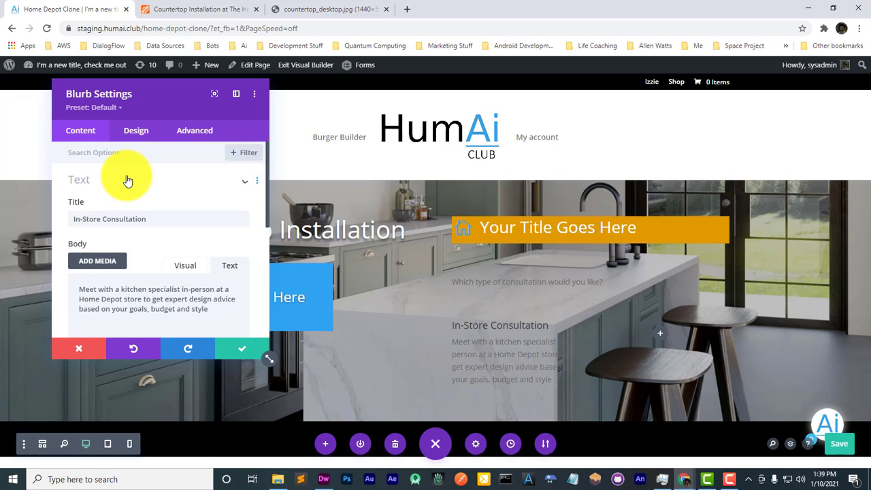
scroll(153, 259, "down", 5)
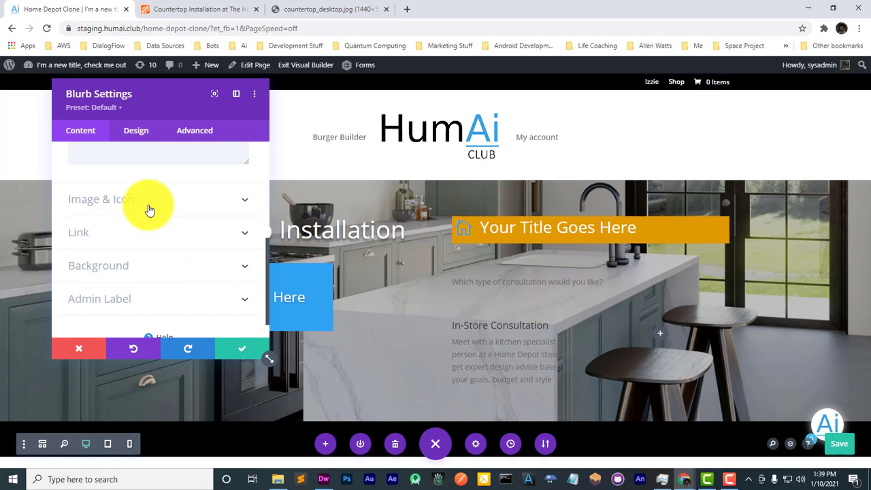
scroll(156, 308, "down", 1)
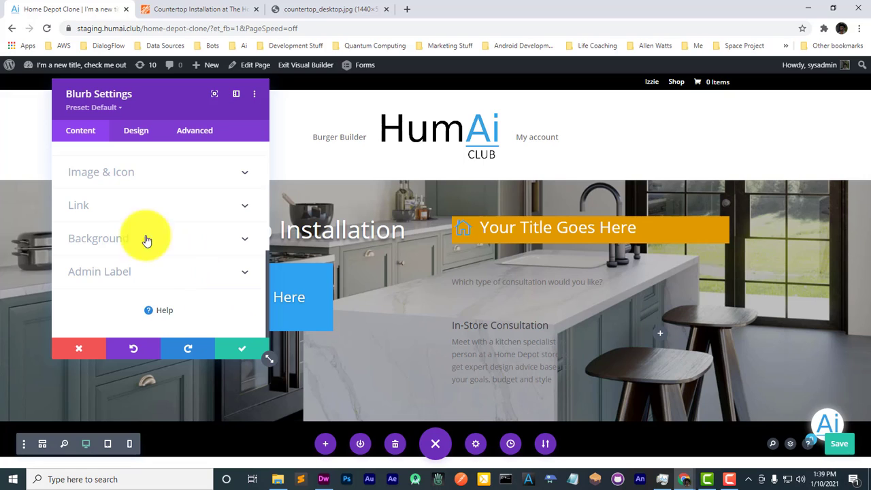
left_click(136, 205)
scroll(136, 204, "up", 2)
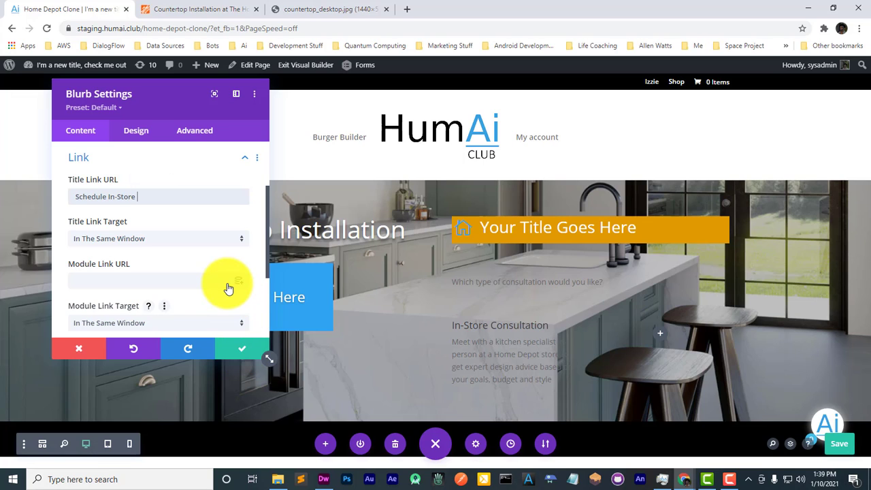
scroll(194, 271, "down", 3)
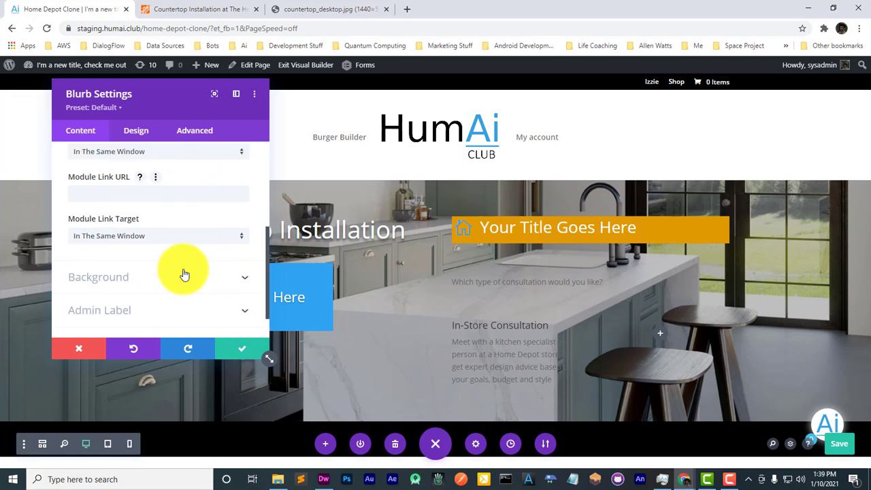
left_click(248, 350)
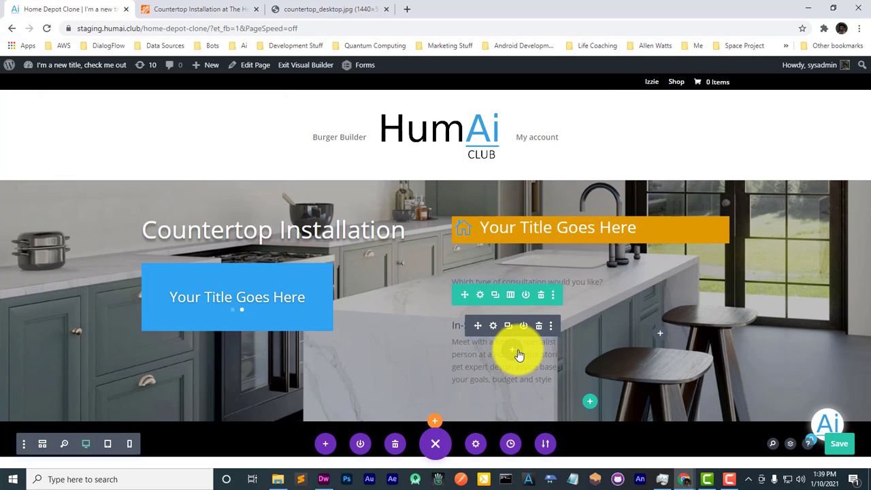
Step: Add a Button module below the In-Store Consultation blurb, set its text to "Schedule In-Store" and save it
left_click(518, 355)
left_click(552, 283)
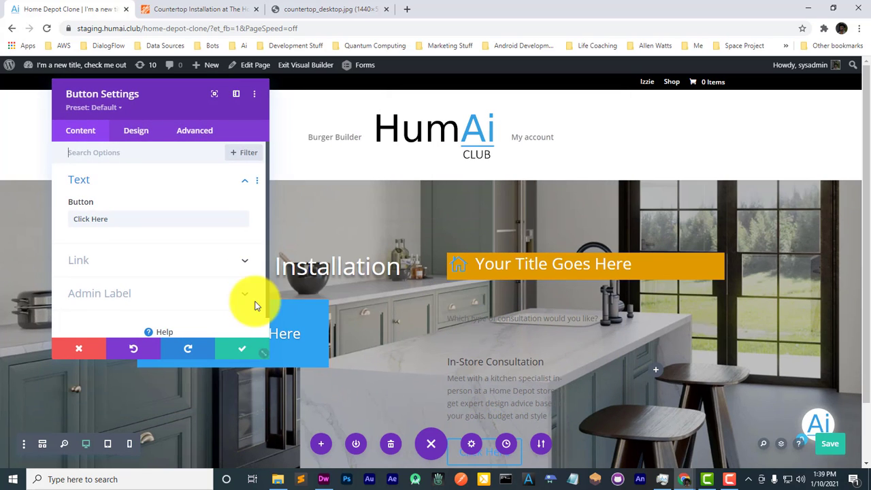
triple_click(145, 219)
type("Schedule In-Store")
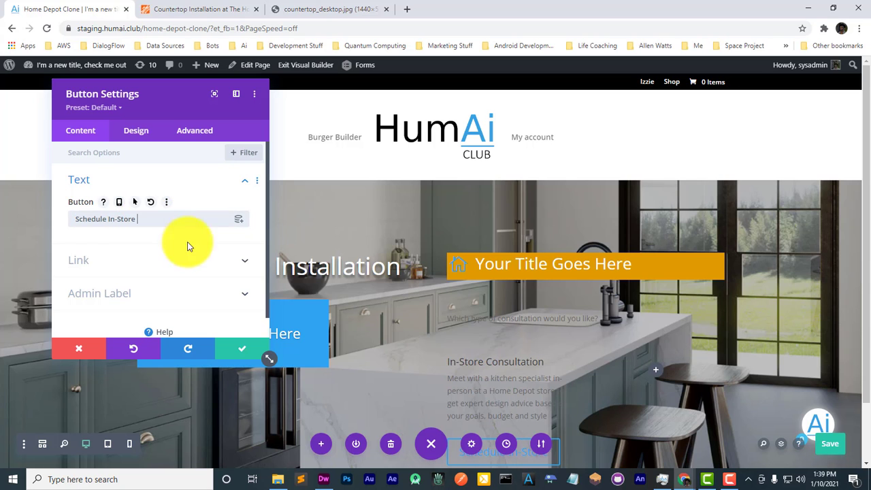
left_click(251, 351)
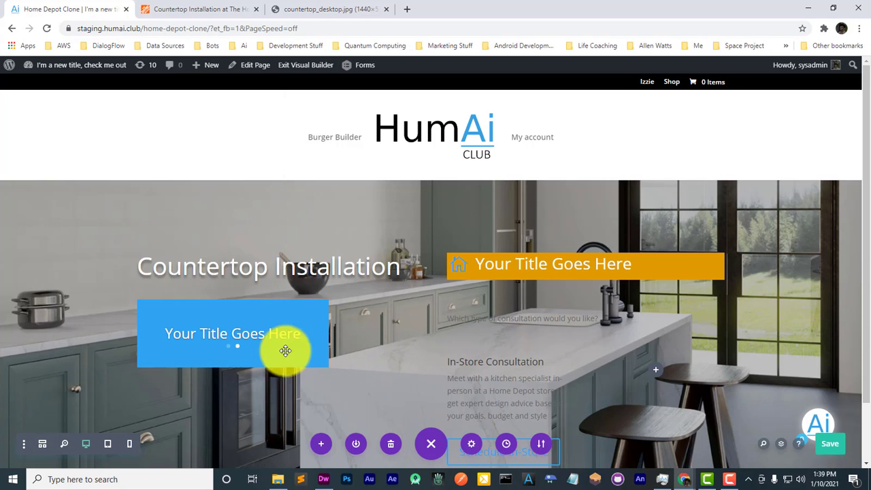
Step: Duplicate the In-Store Consultation blurb and move the copy into the empty column beside the original
scroll(590, 351, "down", 2)
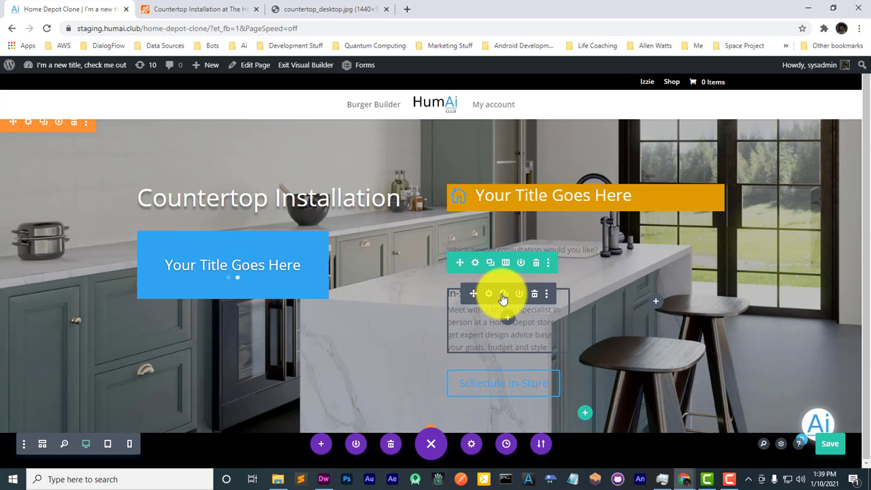
left_click(502, 294)
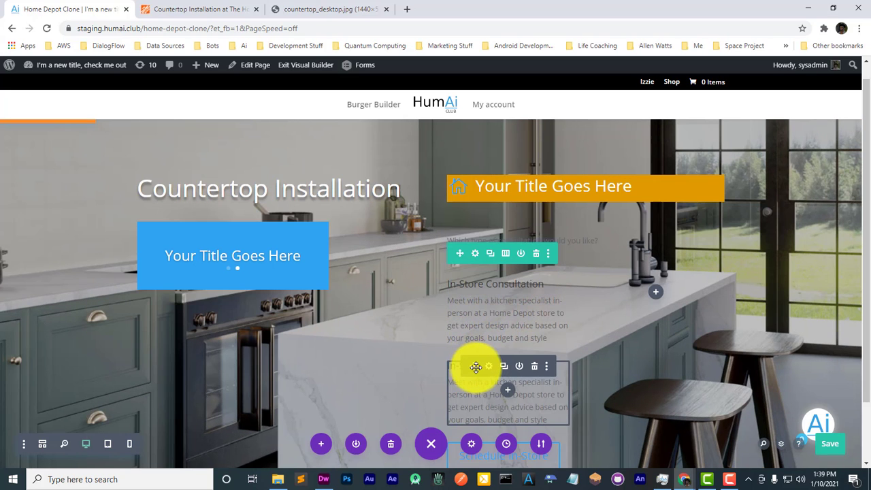
left_click_drag(476, 367, 607, 315)
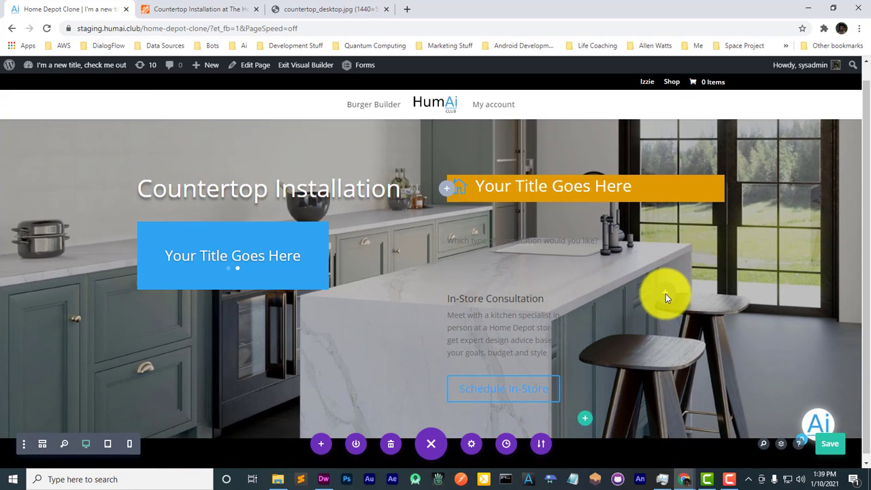
left_click_drag(670, 305, 670, 304)
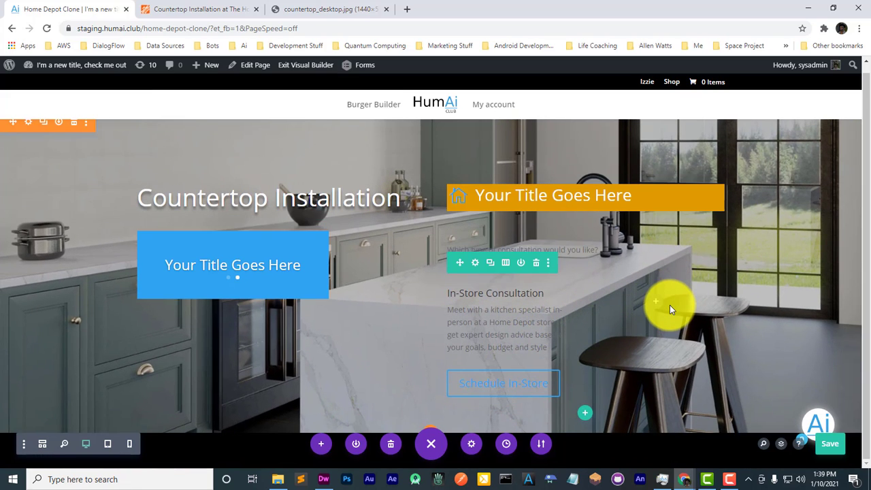
Step: Duplicate the Schedule In-Store button, place the copy beneath the second blurb, and change the row to two equal columns
mouse_move(503, 387)
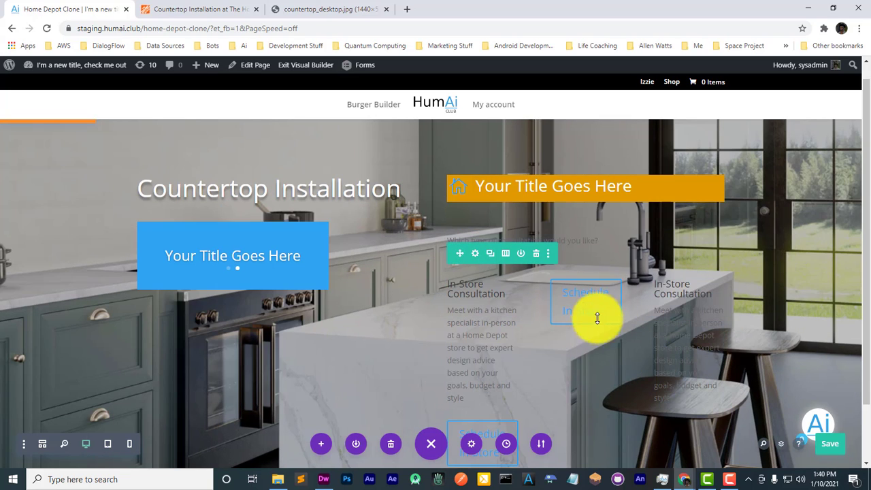
mouse_move(599, 313)
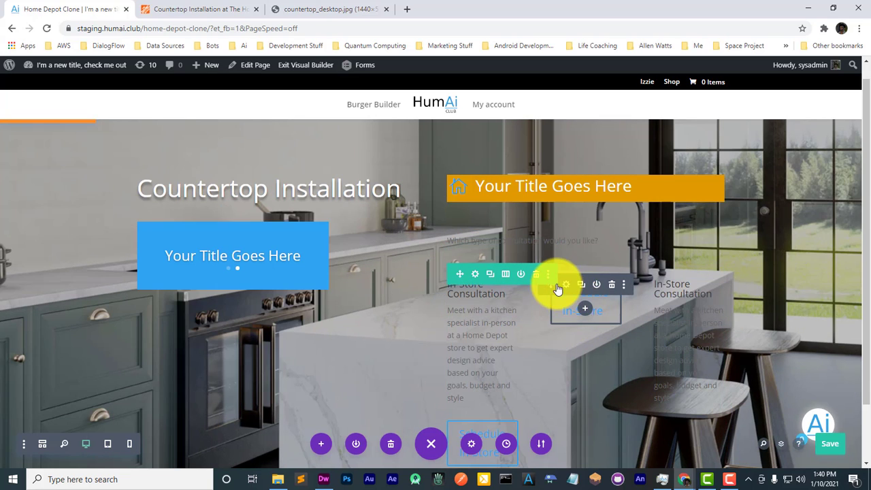
left_click_drag(556, 285, 613, 309)
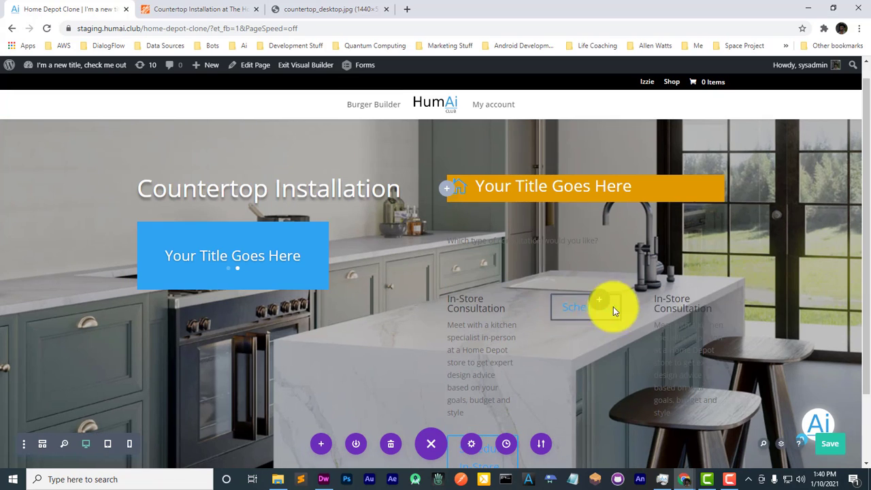
left_click_drag(690, 421, 690, 421)
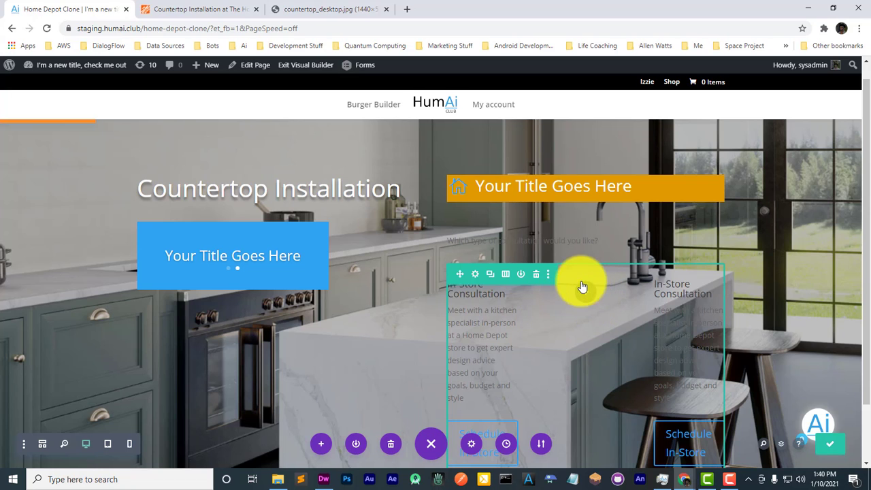
left_click(506, 275)
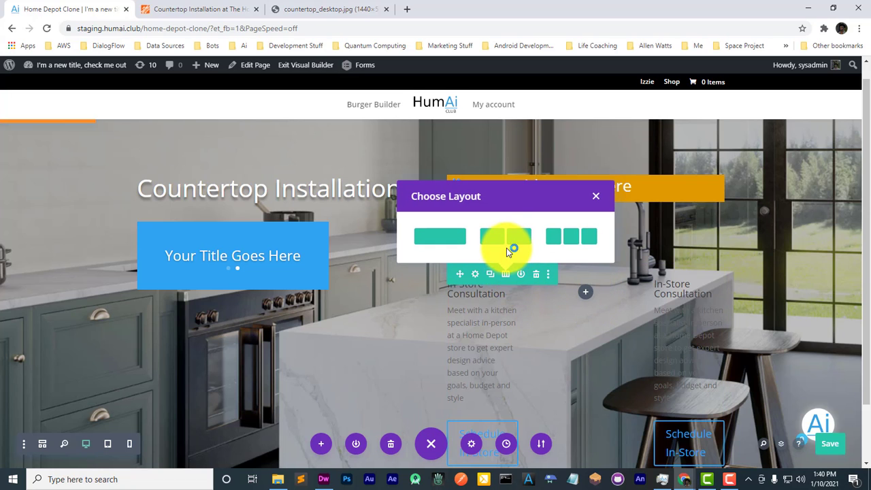
left_click(507, 239)
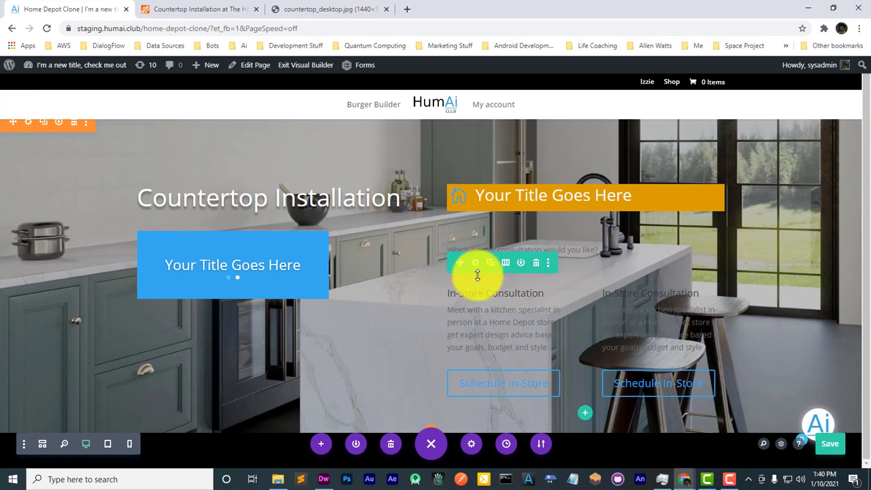
Step: Give the row holding the two consultation cards a white #ffffff background
left_click(475, 264)
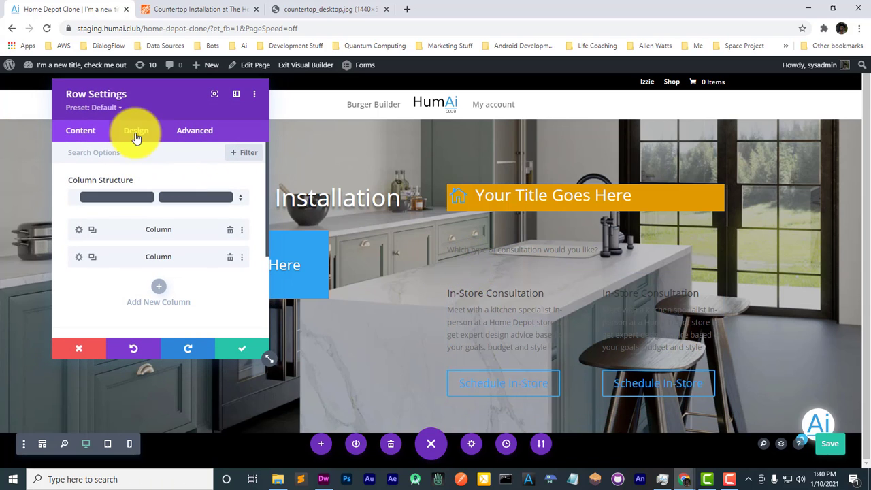
left_click(141, 131)
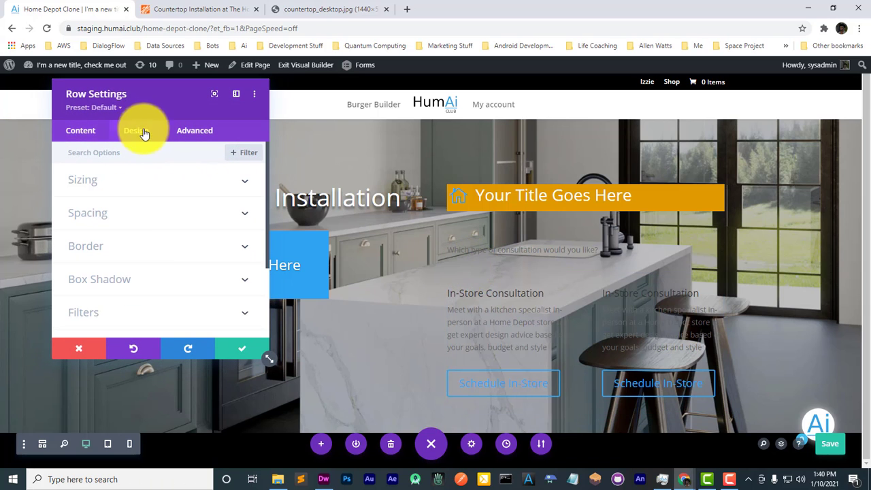
left_click(80, 129)
scroll(121, 224, "down", 3)
left_click(117, 240)
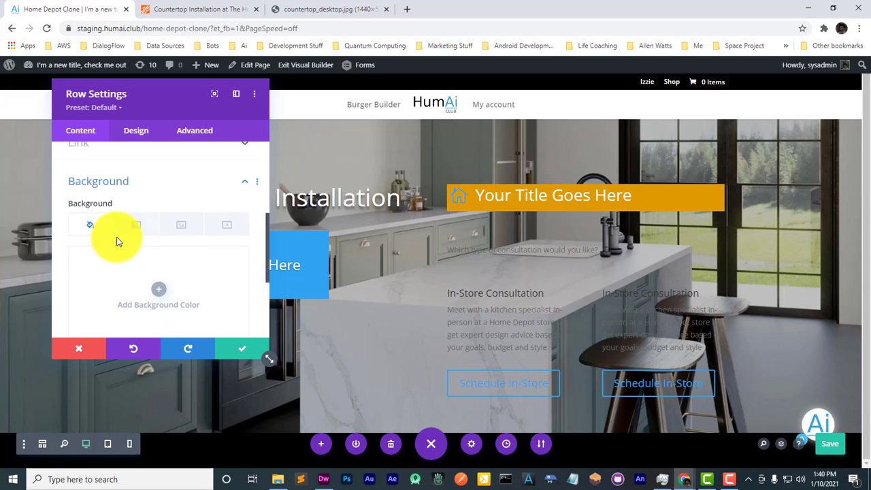
scroll(160, 276, "down", 2)
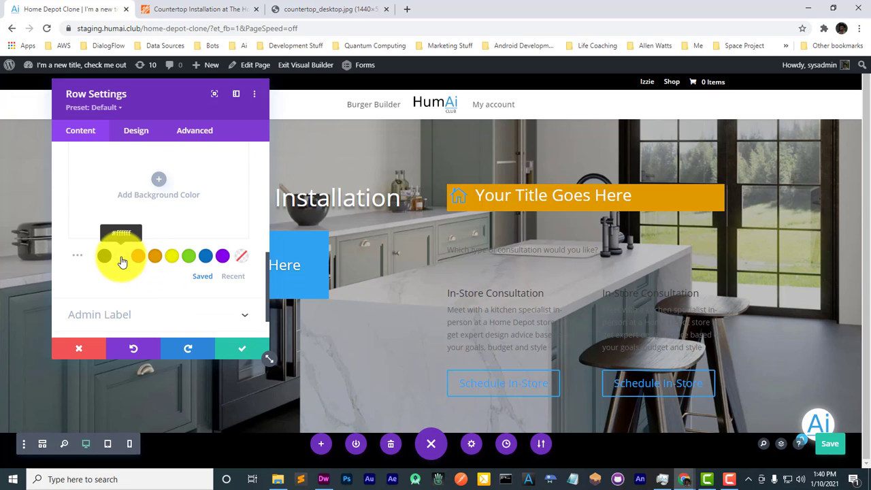
left_click(122, 262)
Step: Set the consultation cards row's padding to 25px on all four sides and save the row settings
left_click(136, 131)
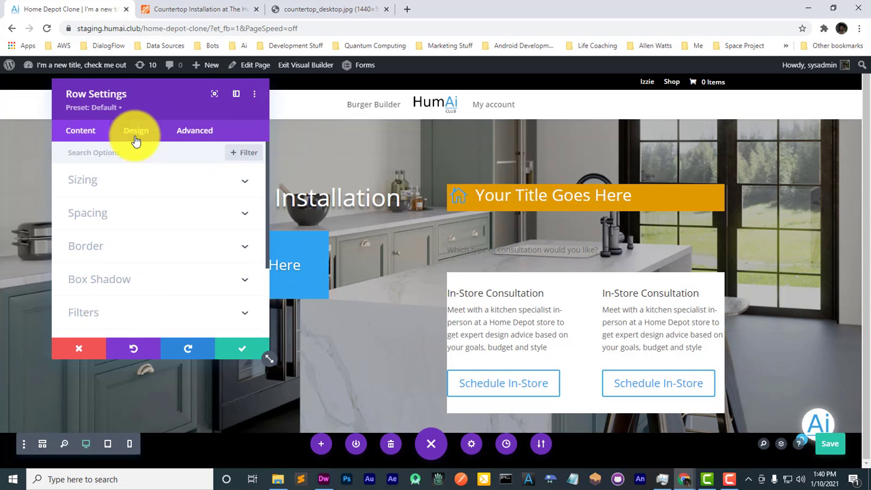
left_click(111, 217)
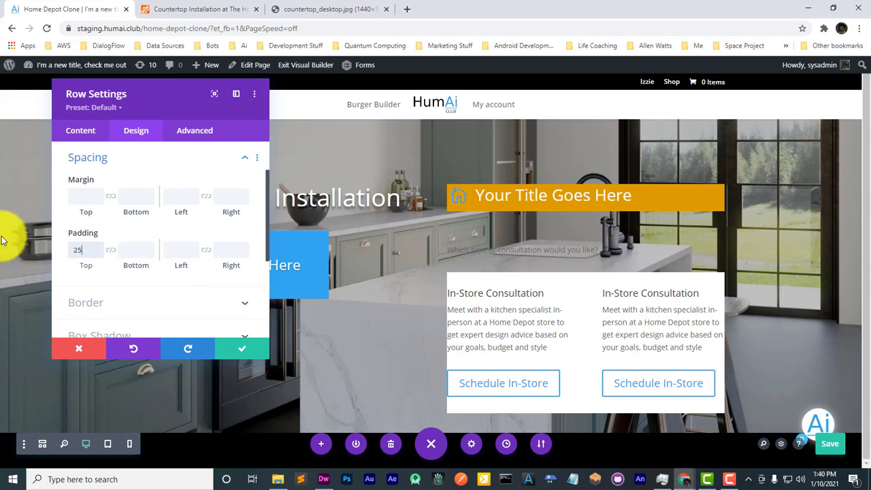
left_click(131, 250)
type("25")
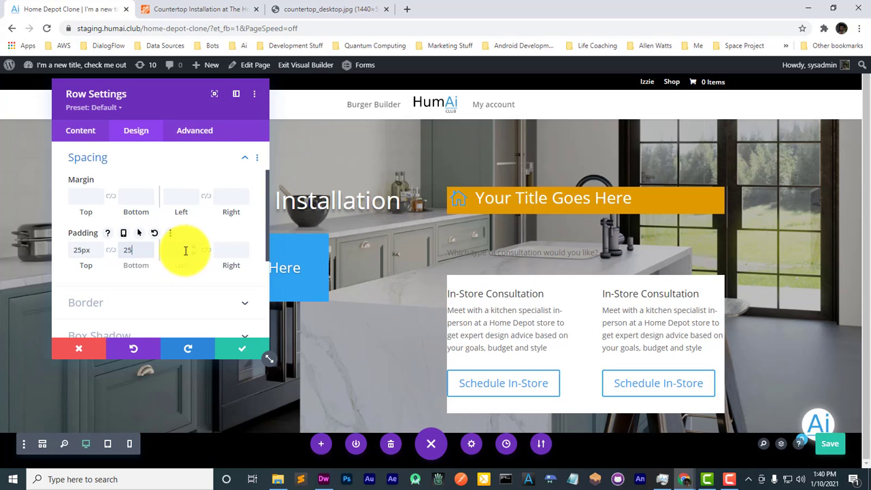
left_click(195, 252)
type("25")
left_click(225, 249)
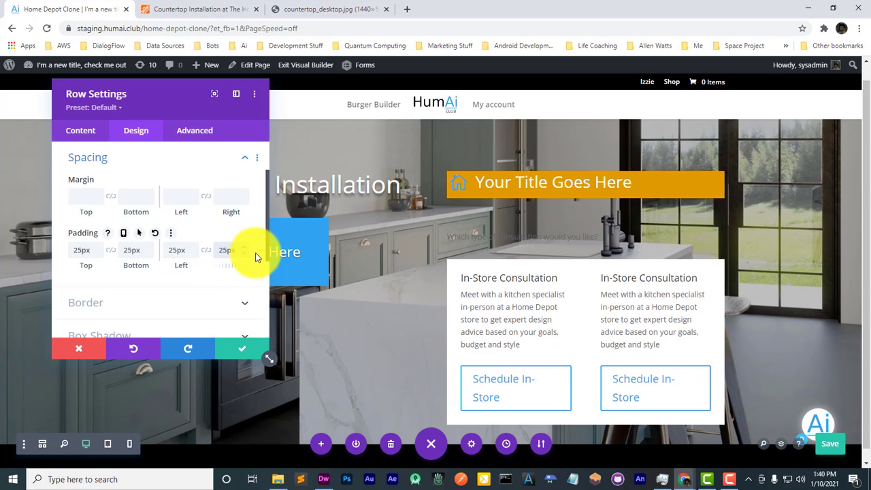
left_click(233, 350)
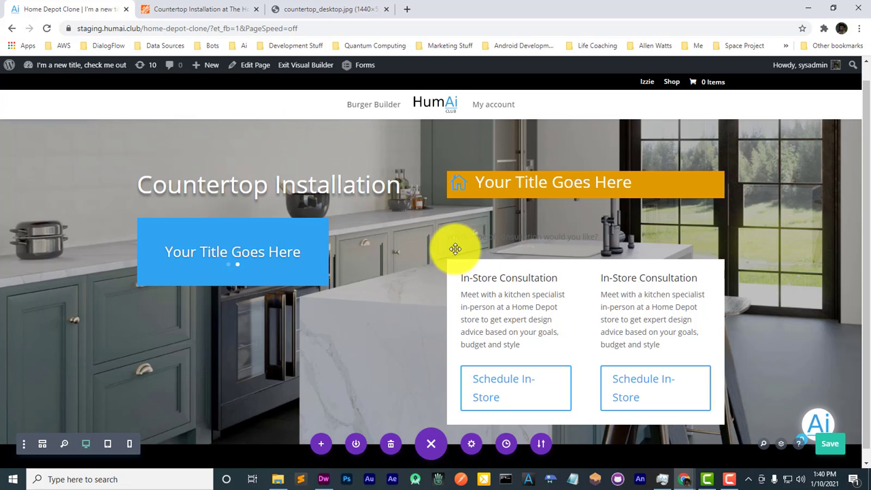
Step: Give the row containing the consultation question a white background, compare it with the Home Depot page, and save the row settings
mouse_move(459, 235)
left_click(476, 205)
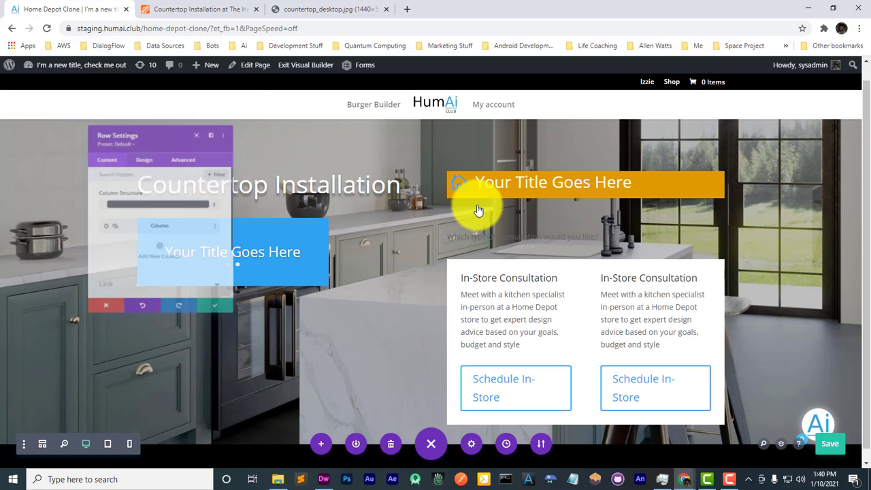
left_click(139, 131)
left_click(84, 132)
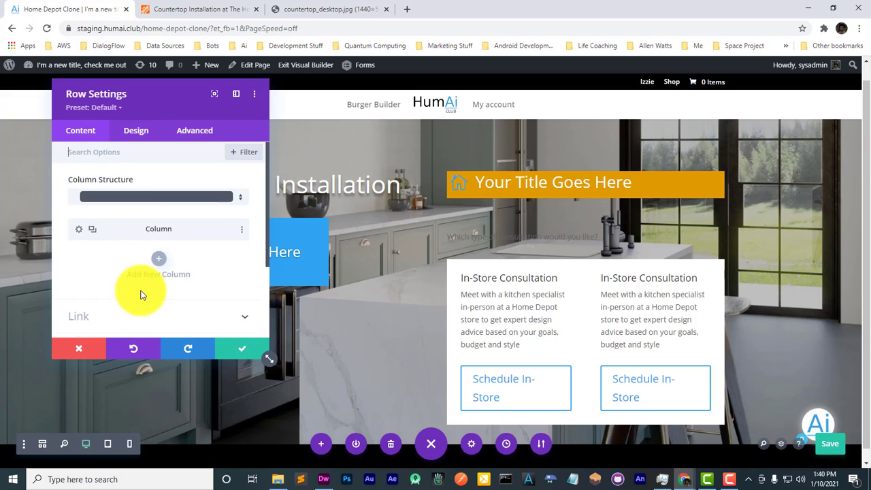
scroll(116, 273, "down", 3)
left_click(115, 239)
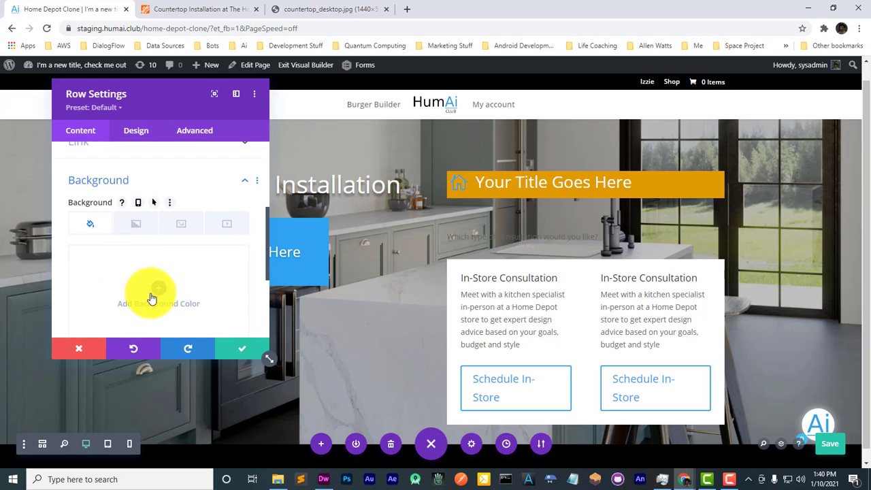
scroll(152, 289, "down", 2)
left_click(119, 256)
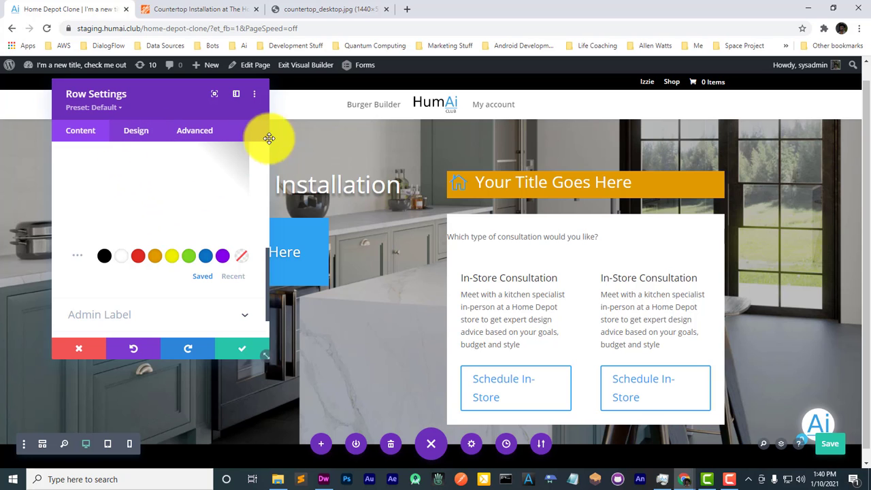
left_click(171, 8)
scroll(478, 211, "up", 2)
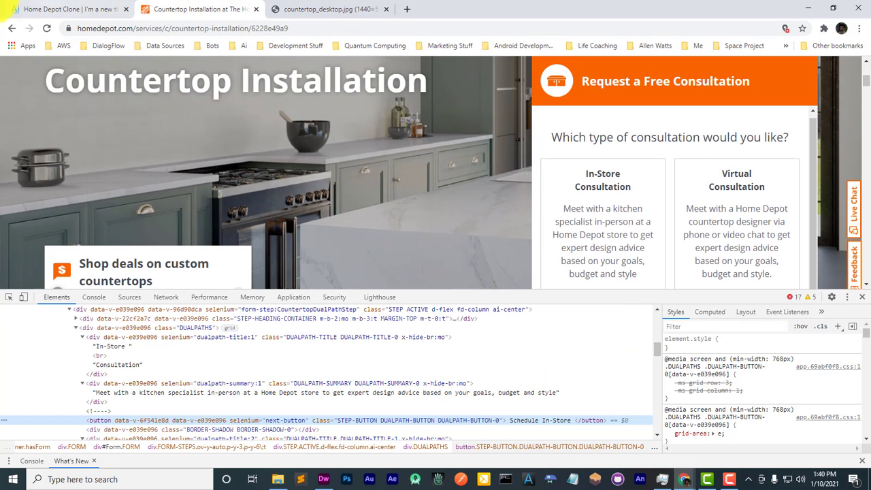
left_click(13, 10)
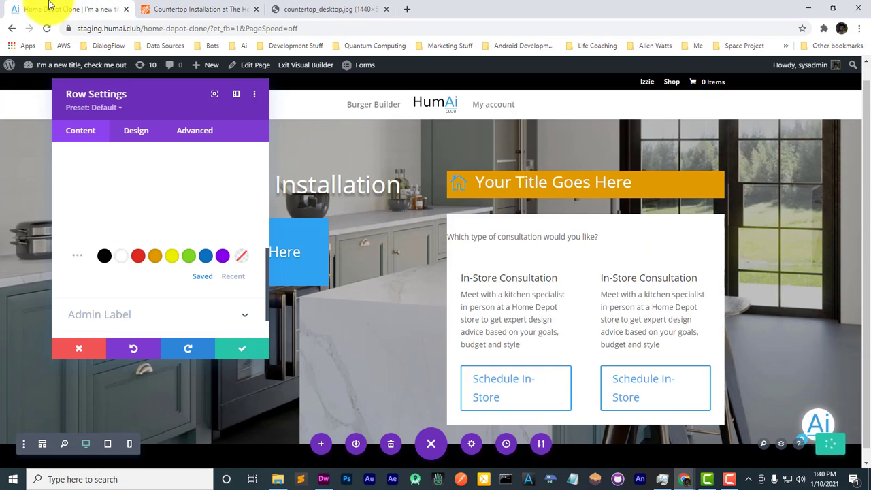
left_click(264, 348)
Step: Set the "Which type of consultation would you like?" text to 18px, centre it, and save the text settings
left_click(563, 238)
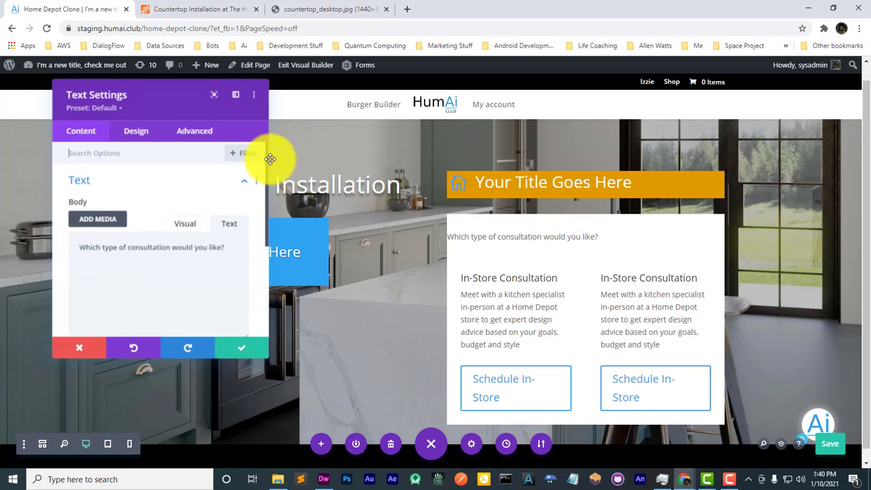
left_click(133, 127)
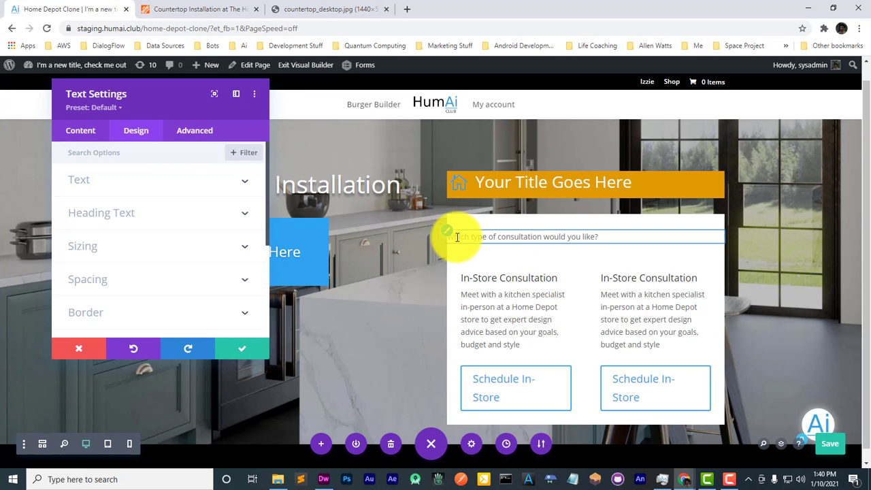
left_click(230, 185)
scroll(142, 251, "down", 3)
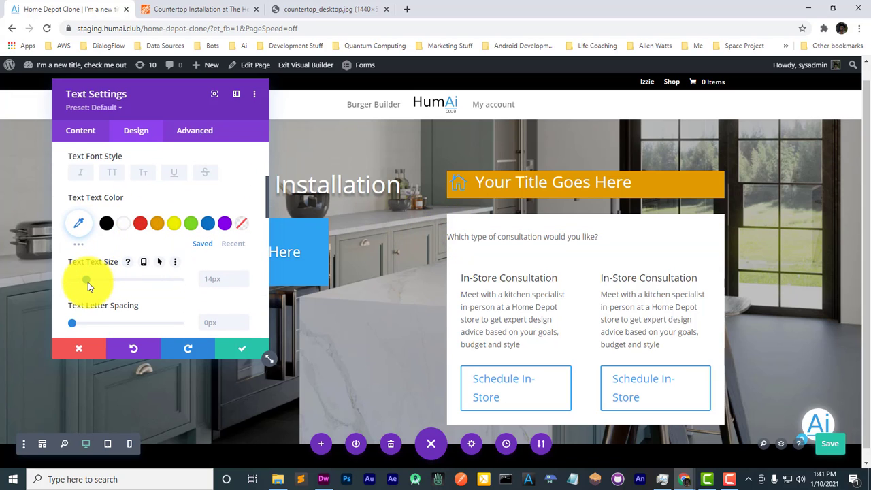
scroll(148, 273, "down", 5)
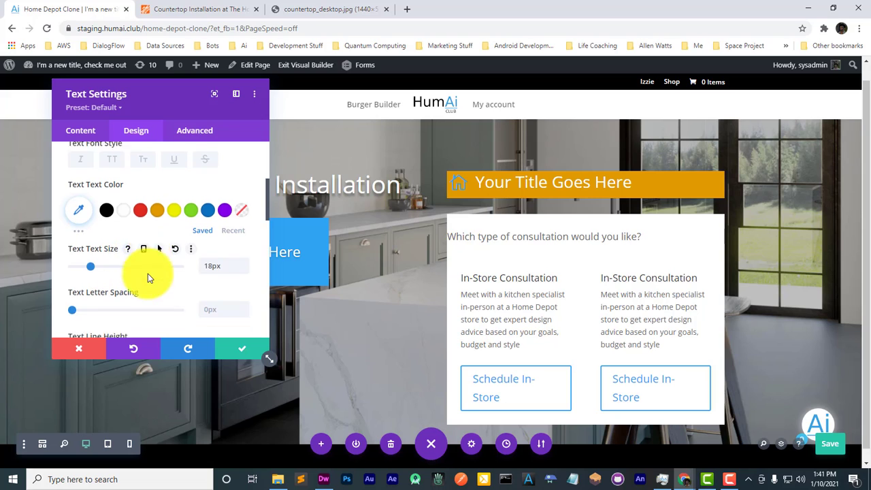
scroll(150, 279, "down", 1)
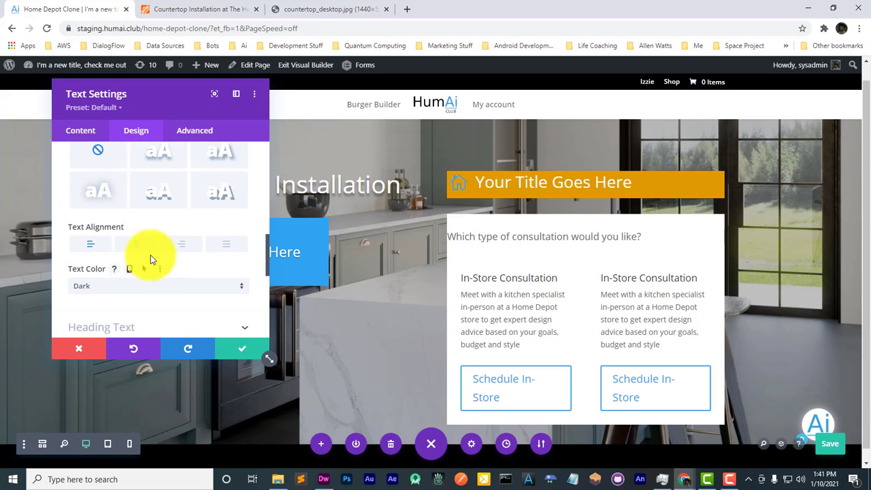
left_click(141, 251)
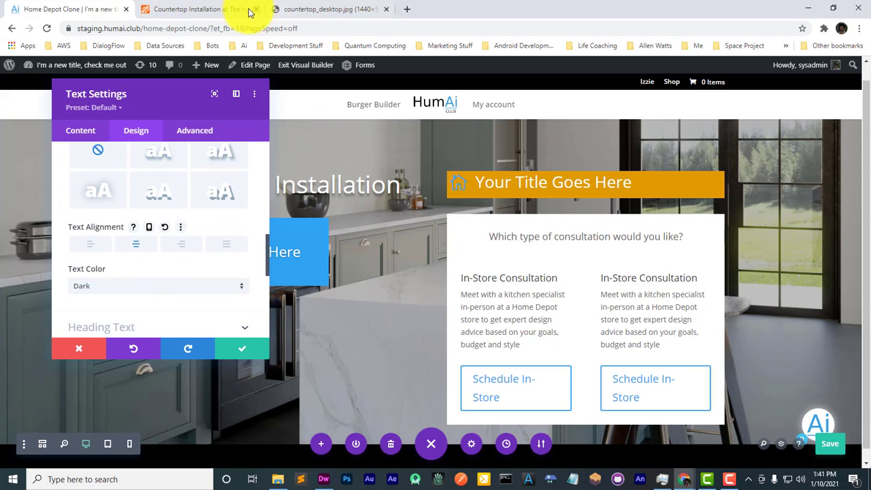
left_click(242, 349)
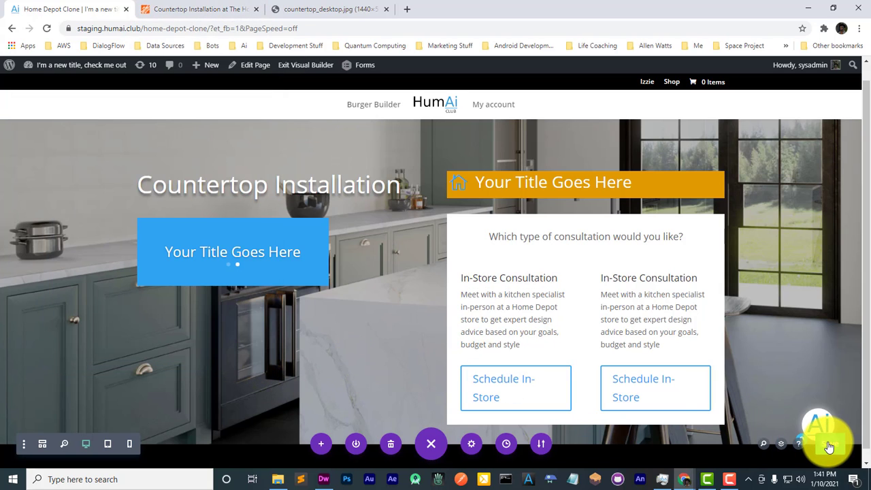
Step: Increase the space above the blue slider so it sits near the lower edge of the consultation panel
mouse_move(243, 220)
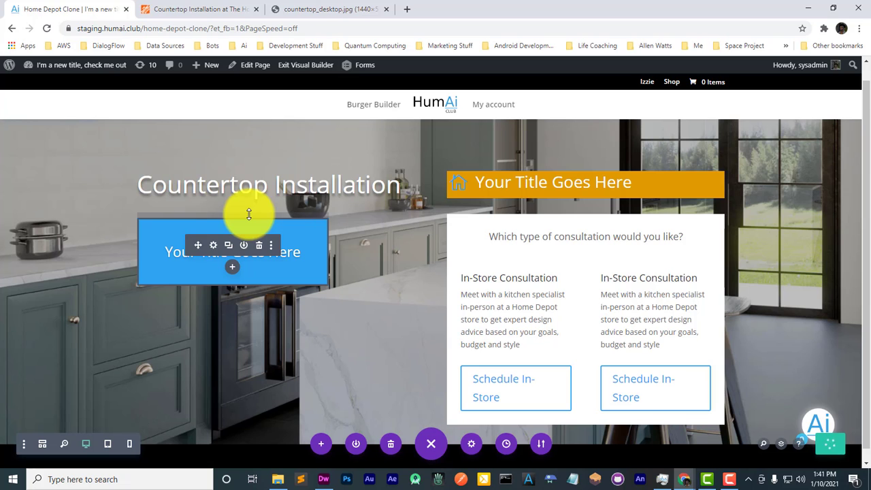
left_click_drag(249, 214, 237, 343)
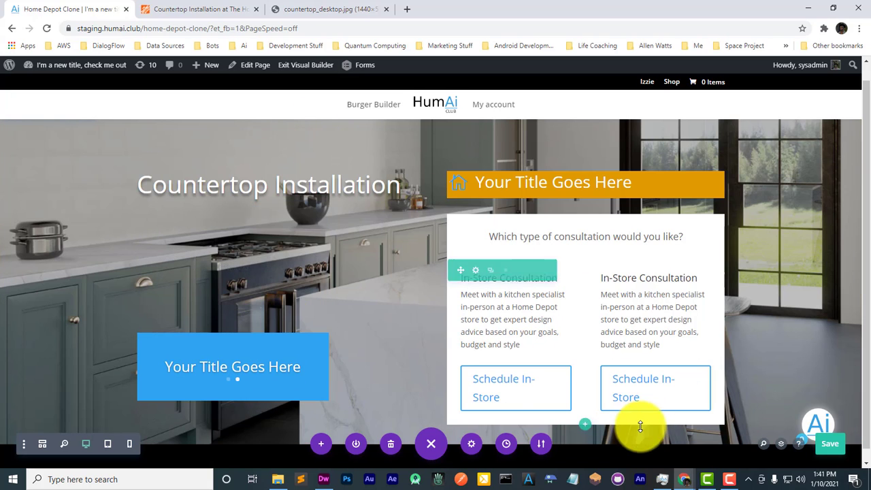
Step: Give the first slide of the blue slider a white (#ffffff) background
left_click(212, 355)
scroll(121, 292, "down", 3)
left_click(116, 243)
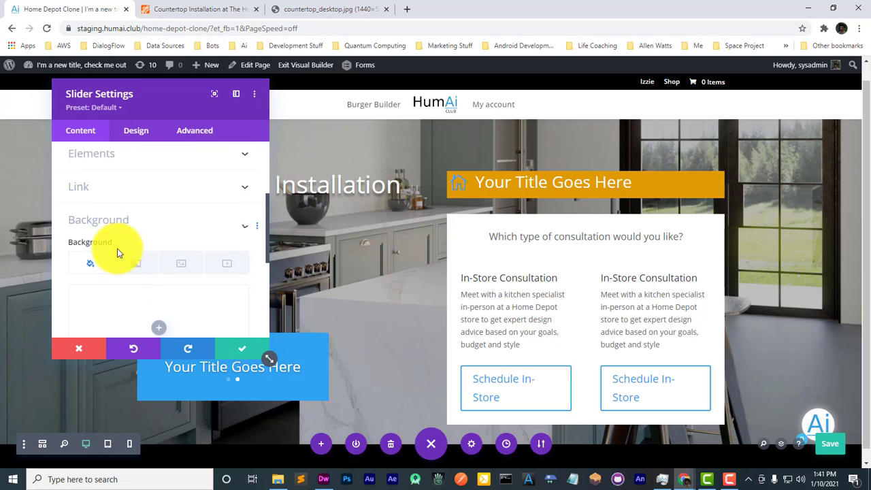
scroll(136, 212, "up", 2)
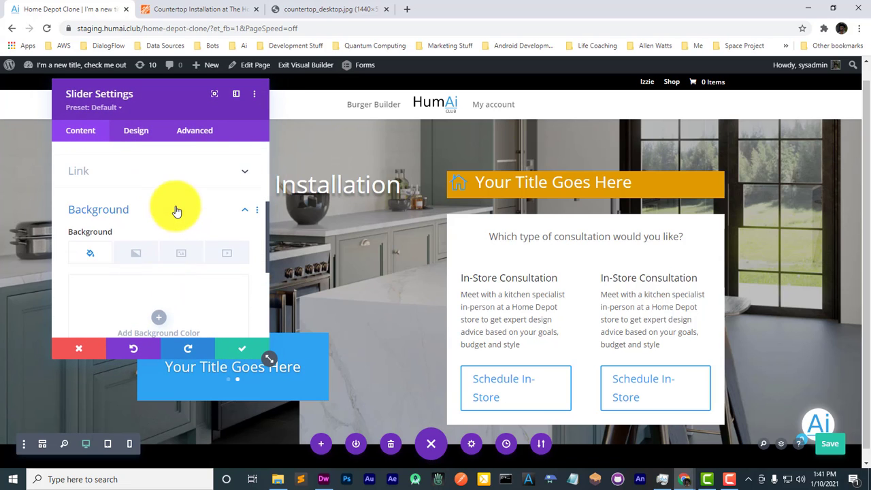
left_click(174, 209)
scroll(143, 212, "up", 5)
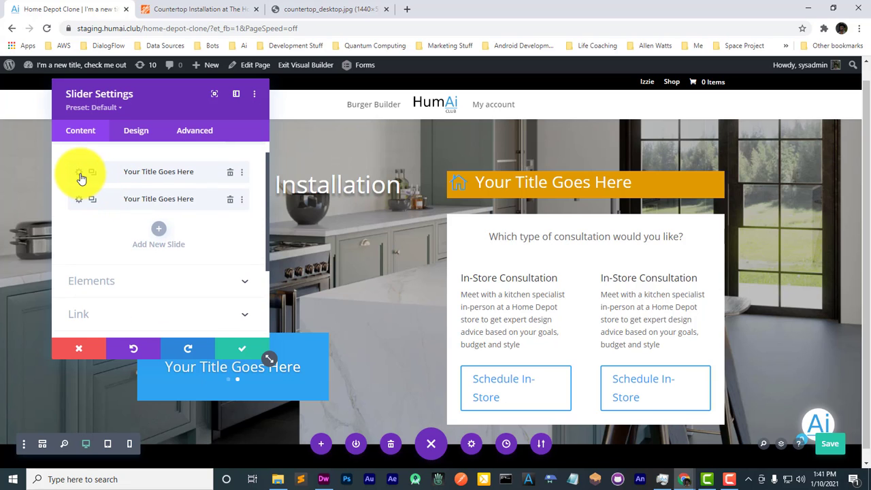
left_click(79, 174)
scroll(124, 227, "down", 5)
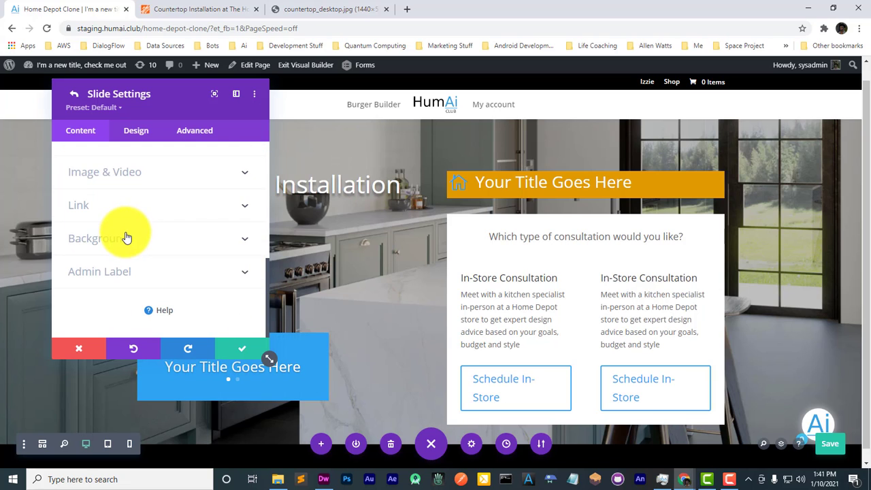
left_click(126, 237)
scroll(177, 261, "down", 3)
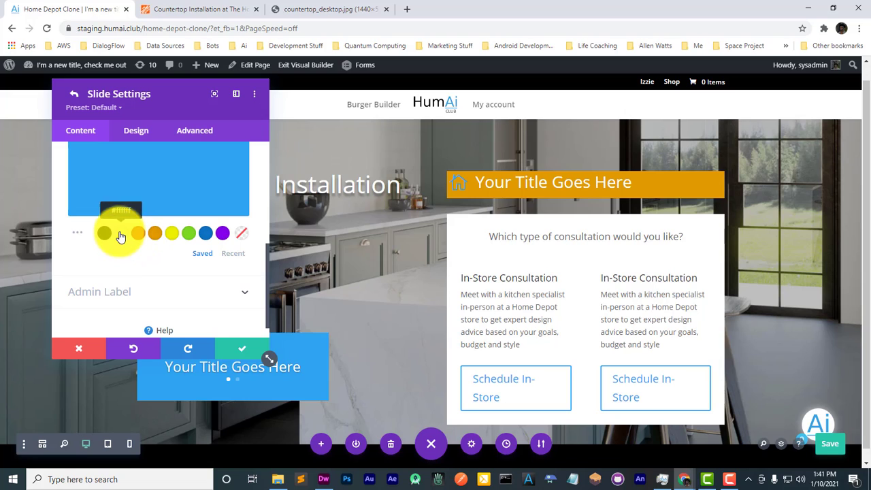
left_click(121, 235)
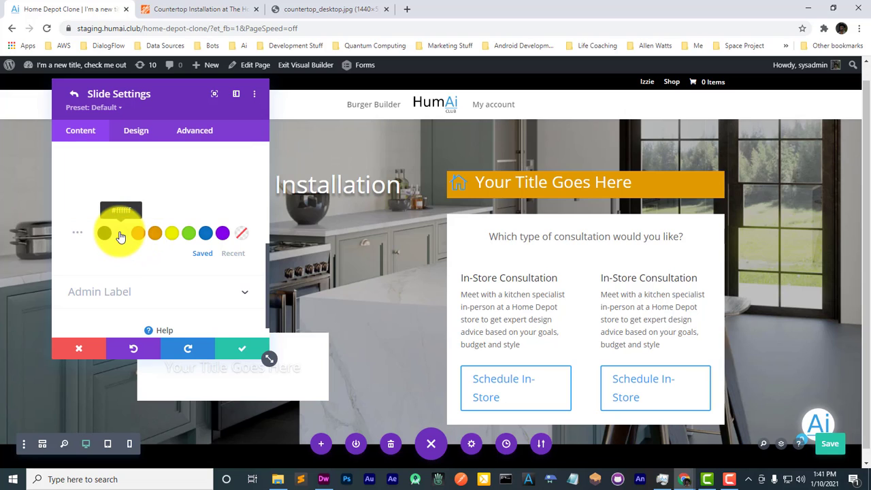
Step: Colour the first slide's title text red and save that slide's settings
left_click(140, 133)
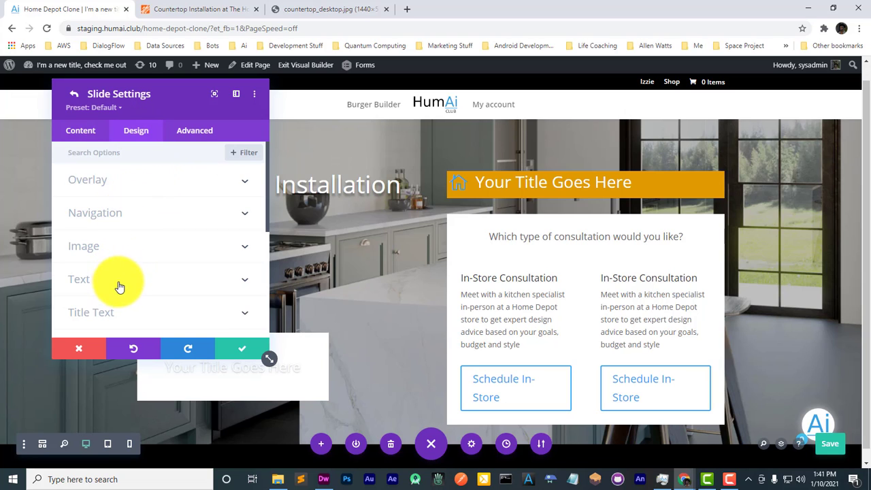
scroll(119, 286, "down", 2)
left_click(146, 208)
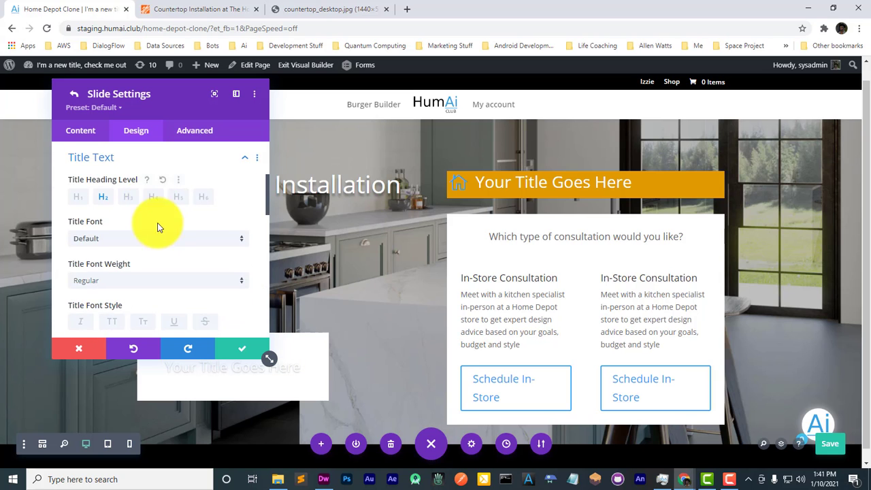
scroll(157, 227, "down", 3)
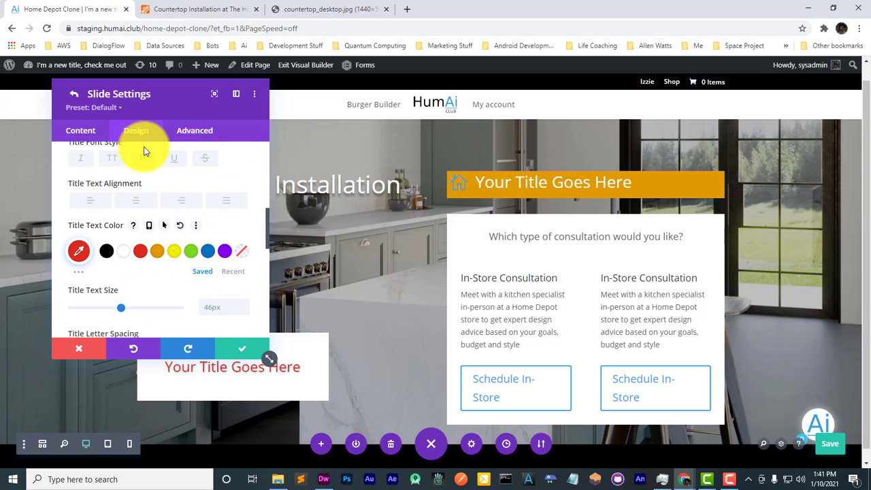
left_click_drag(165, 102, 578, 122)
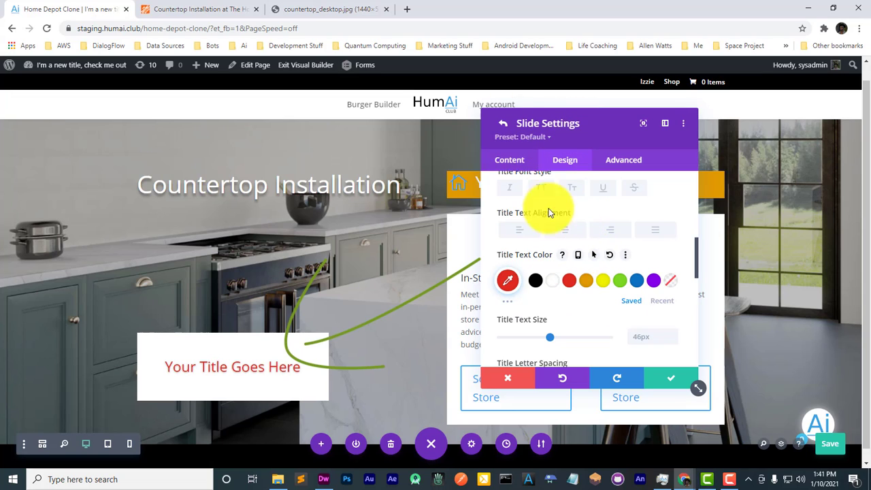
left_click(659, 381)
scroll(610, 350, "up", 3)
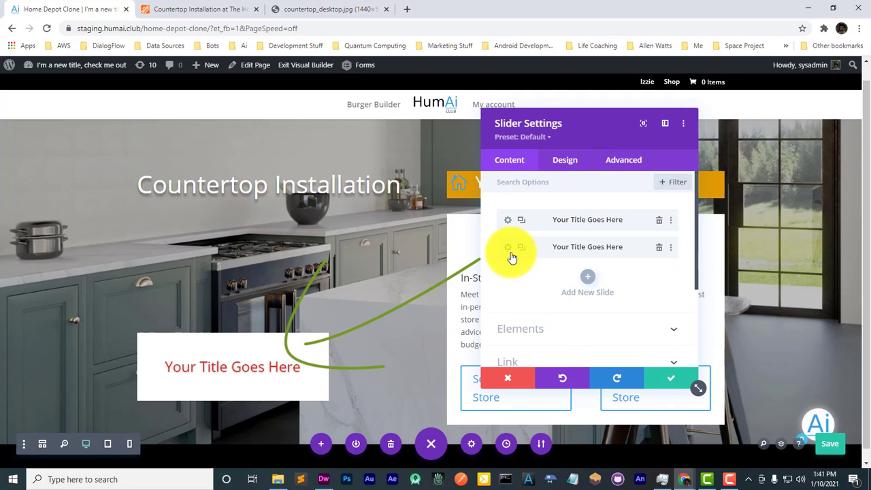
Step: Give the second slide a white background as well
left_click(510, 251)
scroll(570, 286, "down", 3)
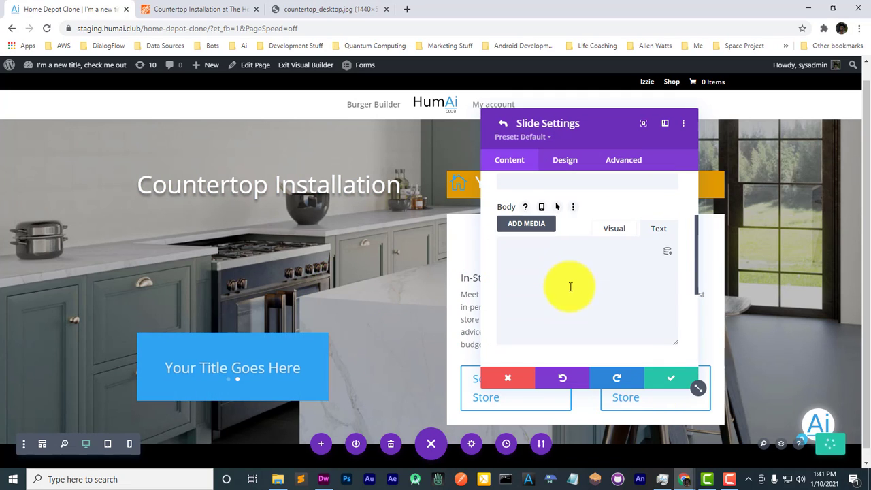
scroll(570, 286, "down", 3)
left_click(557, 289)
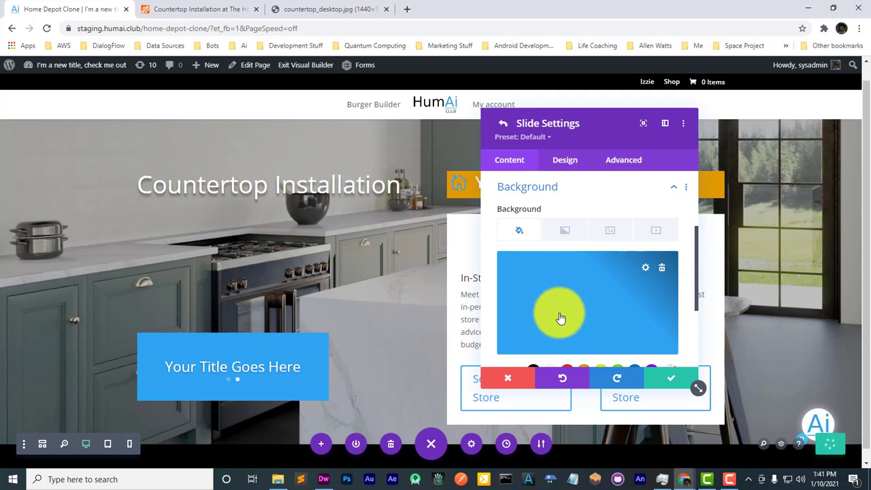
scroll(570, 317, "down", 3)
left_click(551, 265)
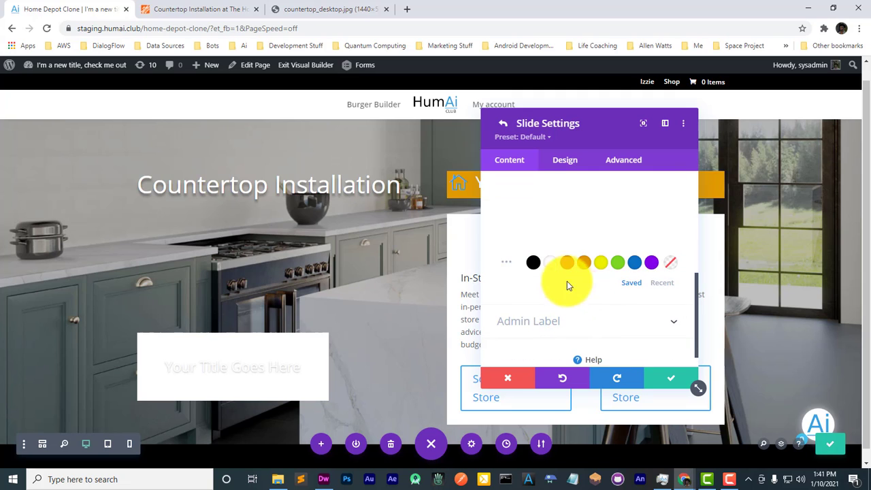
Step: Colour the second slide's title text black (#000000) and save the slide and slider settings
left_click(567, 162)
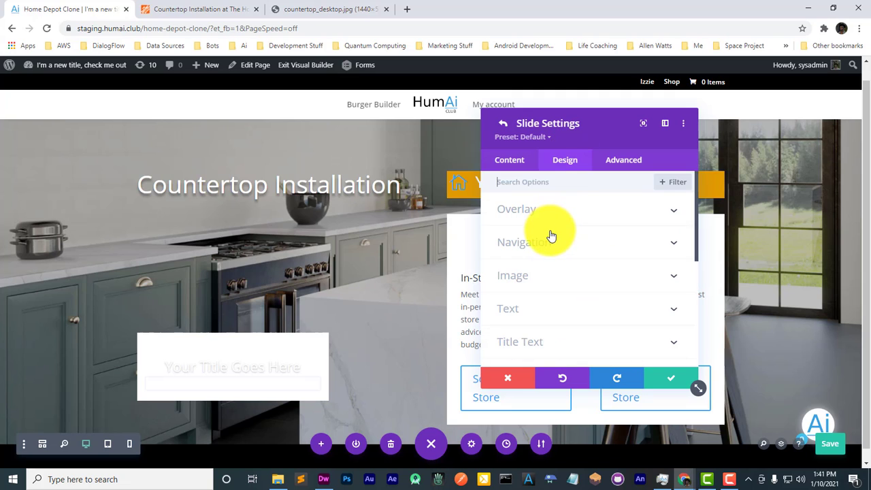
left_click(517, 309)
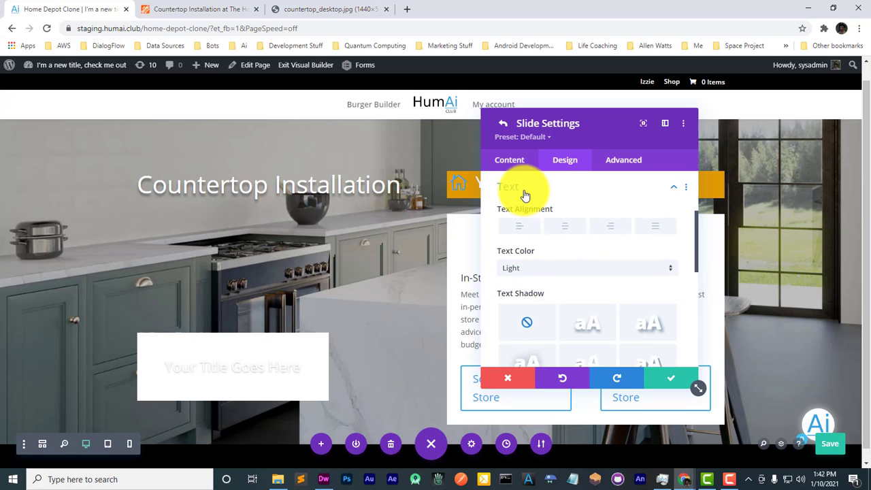
left_click(521, 181)
left_click(556, 218)
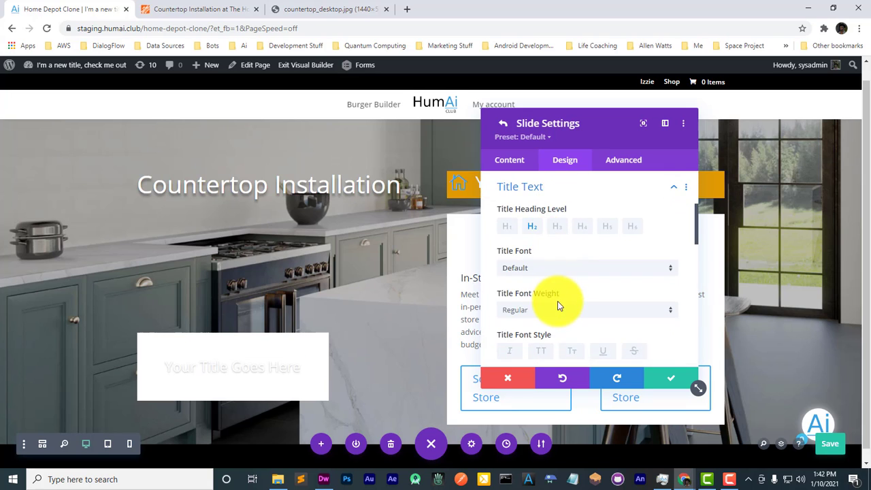
scroll(561, 301, "down", 2)
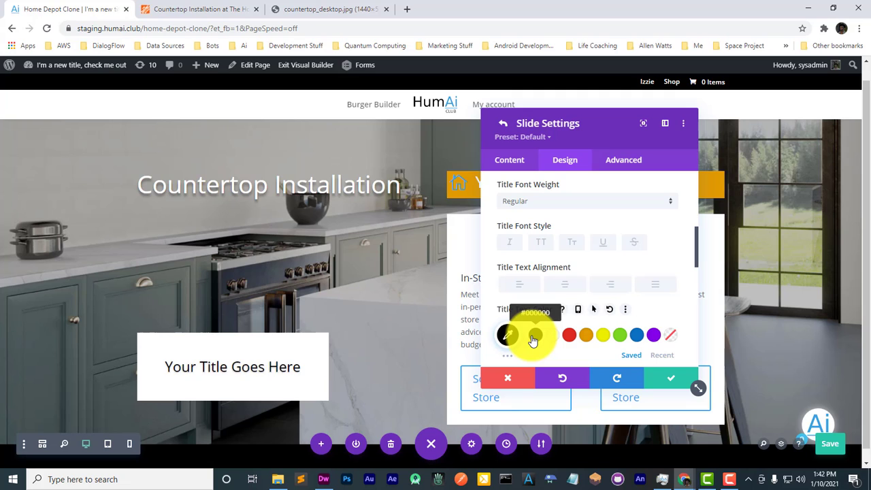
left_click(654, 376)
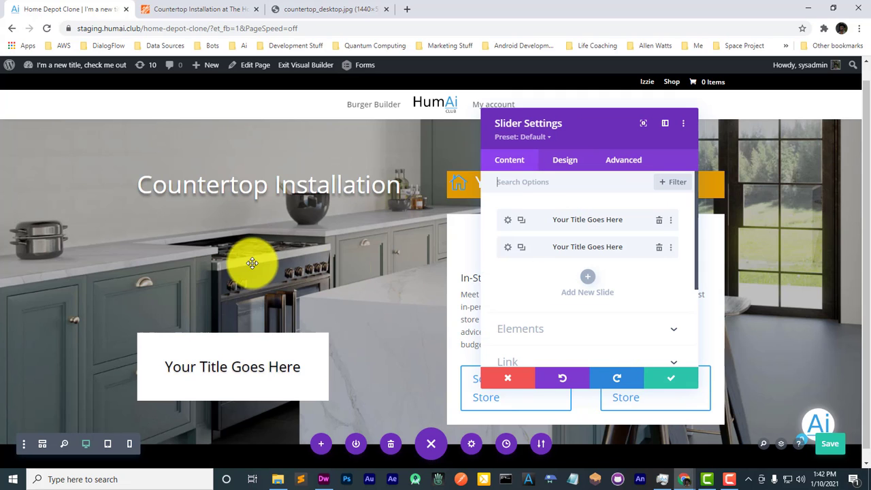
left_click(658, 377)
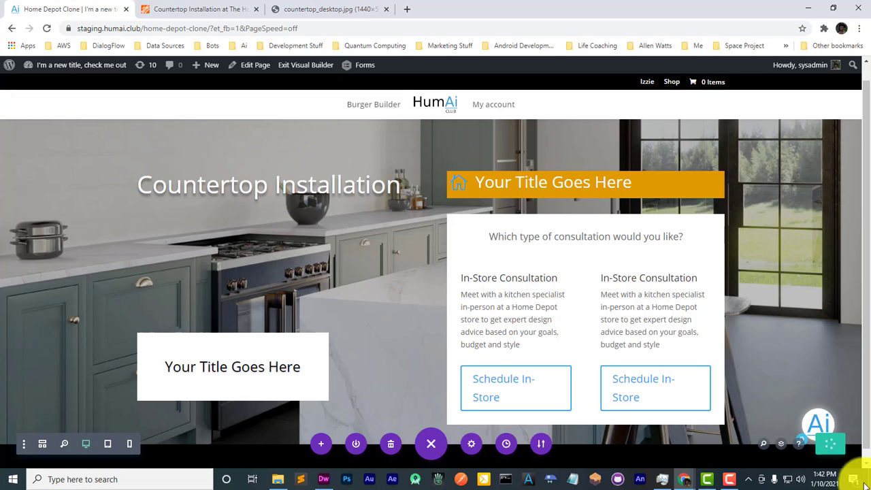
Step: Compare the Home Depot hero with the Divi clone, examining the title, promo box, orange header and consultation cards
left_click(228, 10)
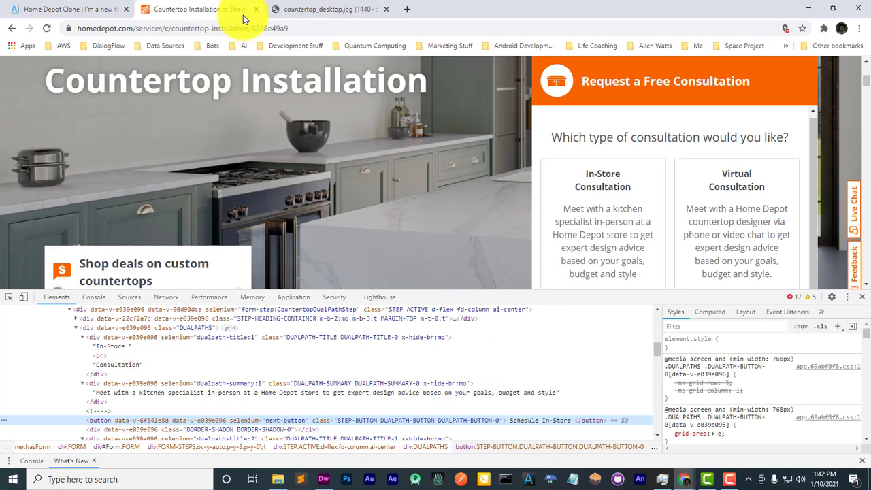
left_click(862, 297)
scroll(500, 279, "up", 3)
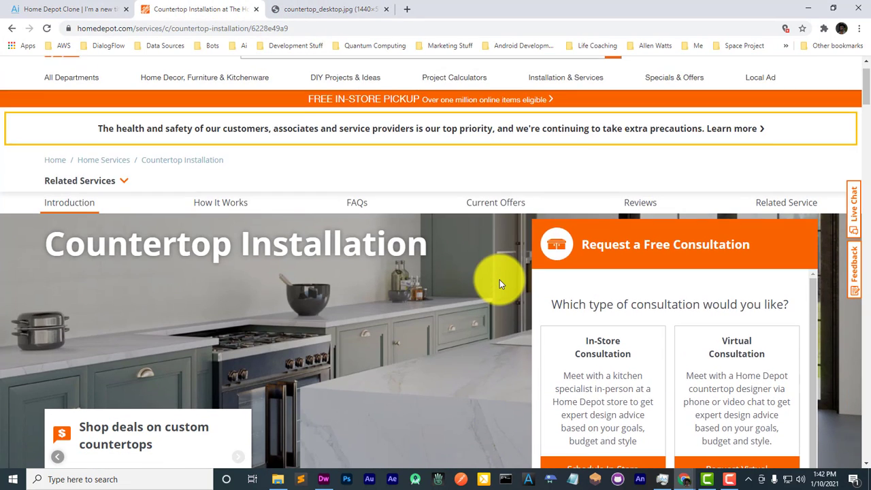
scroll(499, 280, "down", 2)
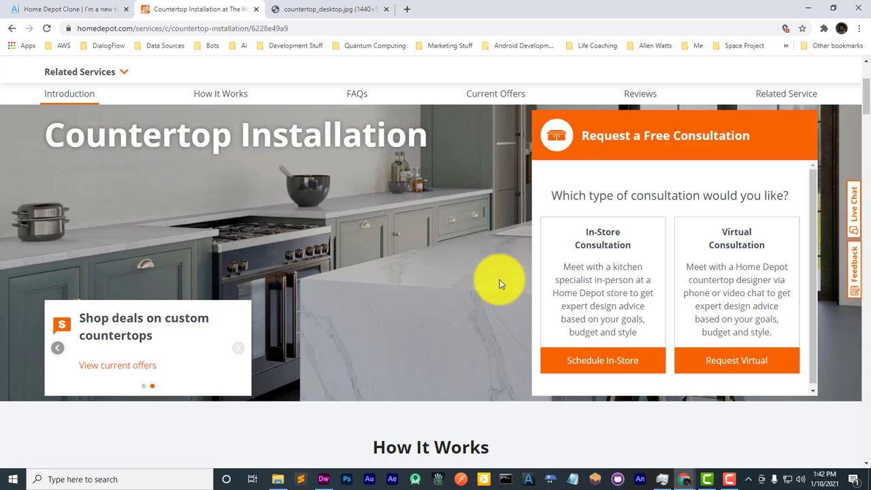
left_click(103, 5)
left_click(213, 5)
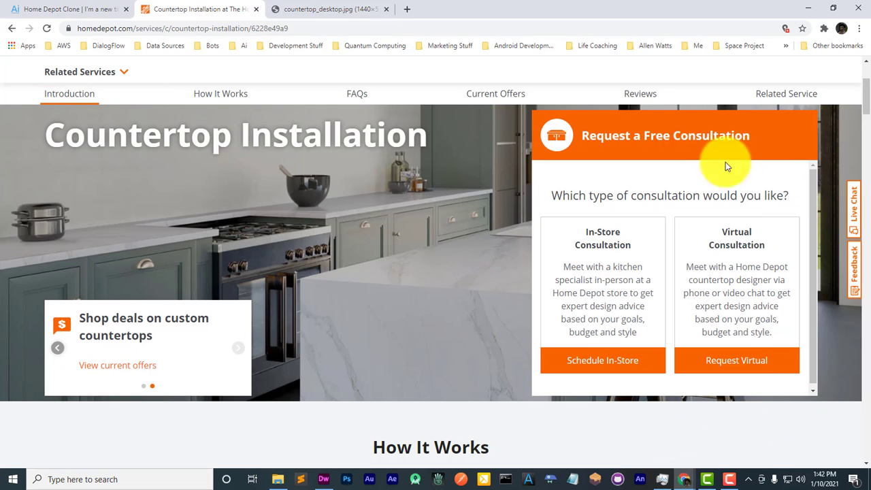
left_click(18, 11)
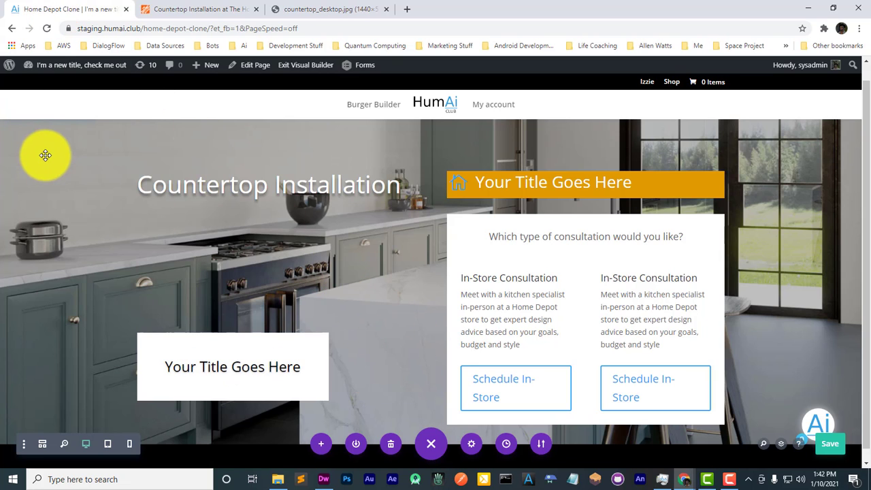
left_click(182, 8)
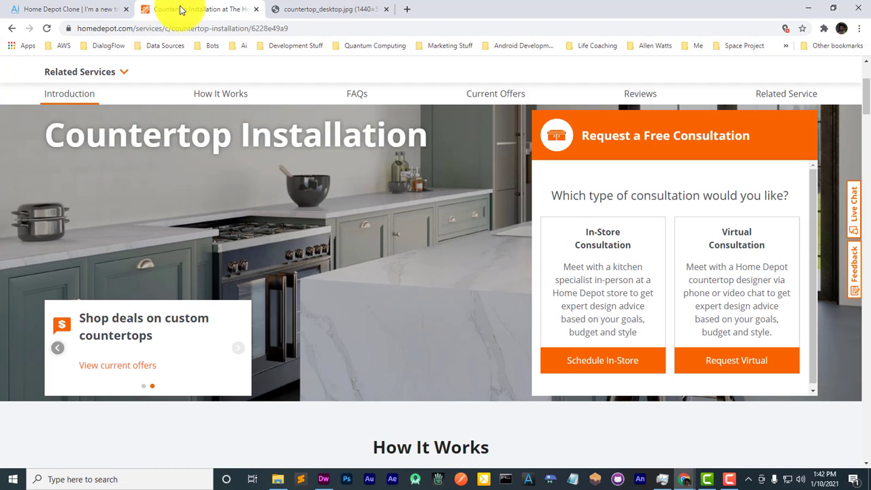
left_click(85, 11)
left_click(221, 10)
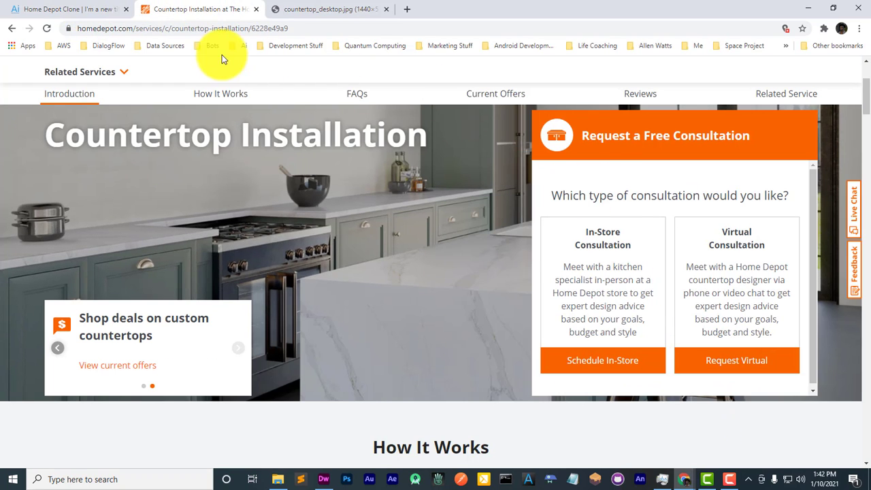
left_click(116, 8)
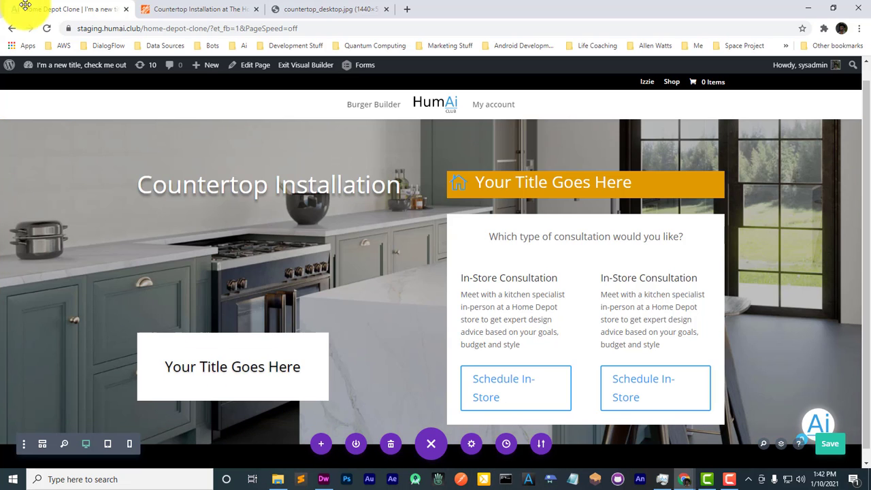
Step: Inspect the "Request a Free Consultation" header on the Home Depot page and find its background-color value
left_click(194, 9)
right_click(582, 127)
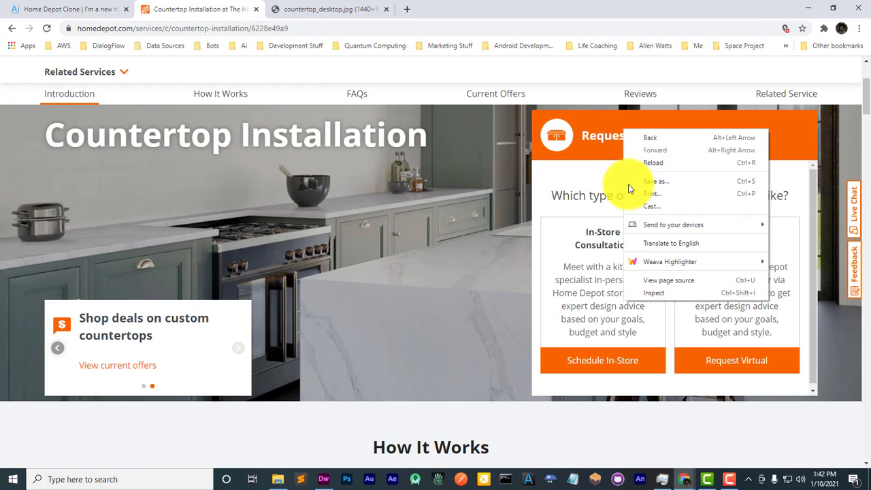
left_click(642, 292)
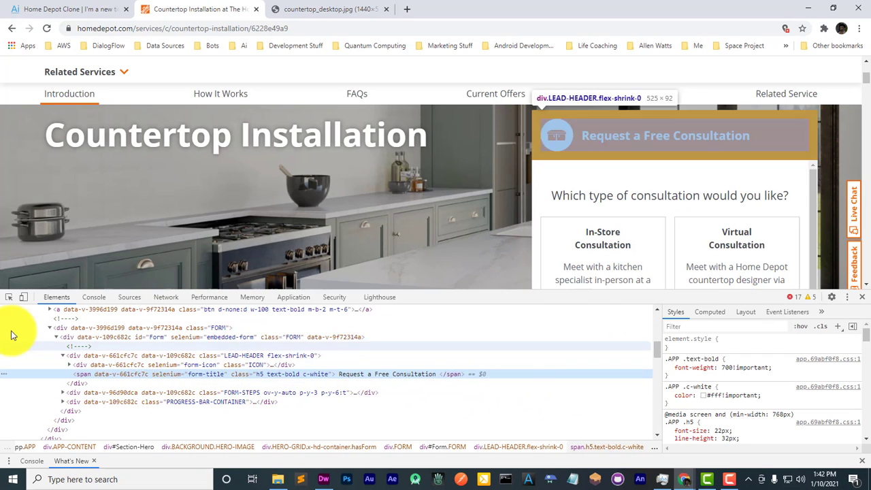
left_click(10, 301)
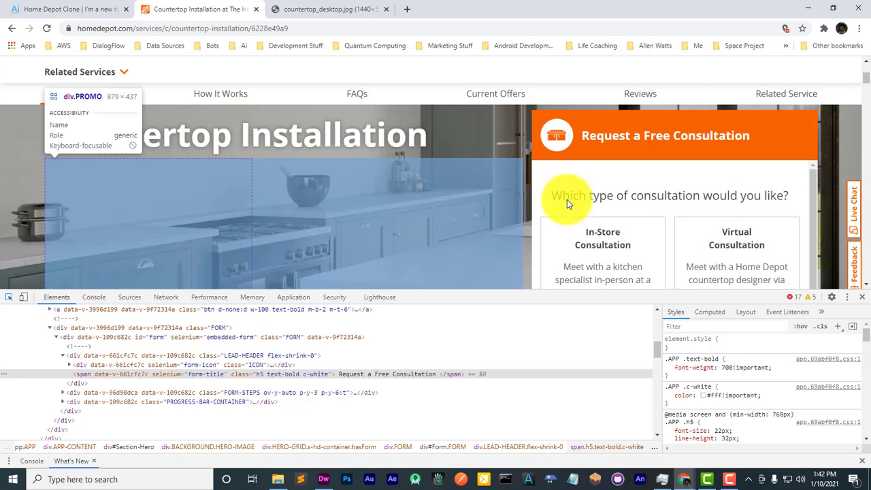
left_click(643, 144)
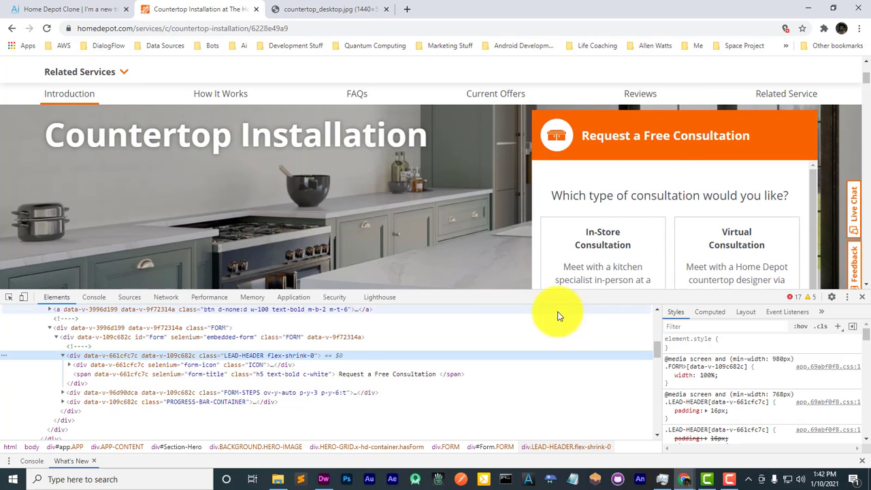
scroll(721, 402, "down", 1)
scroll(721, 403, "down", 3)
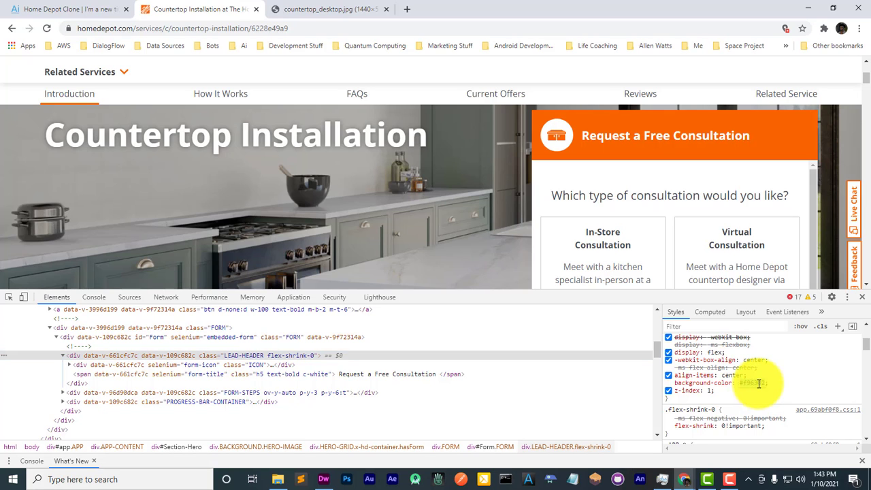
Step: Return to the Divi clone and set the header blurb's background colour to #f96302
left_click(4, 6)
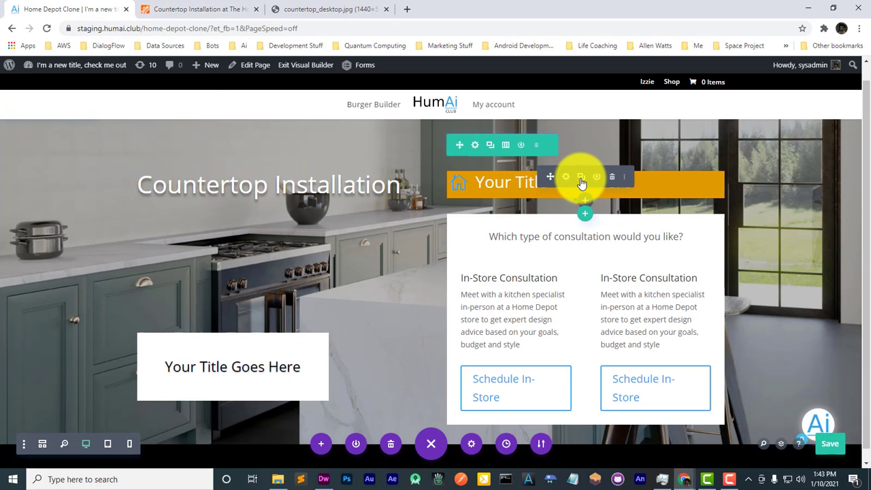
left_click(462, 178)
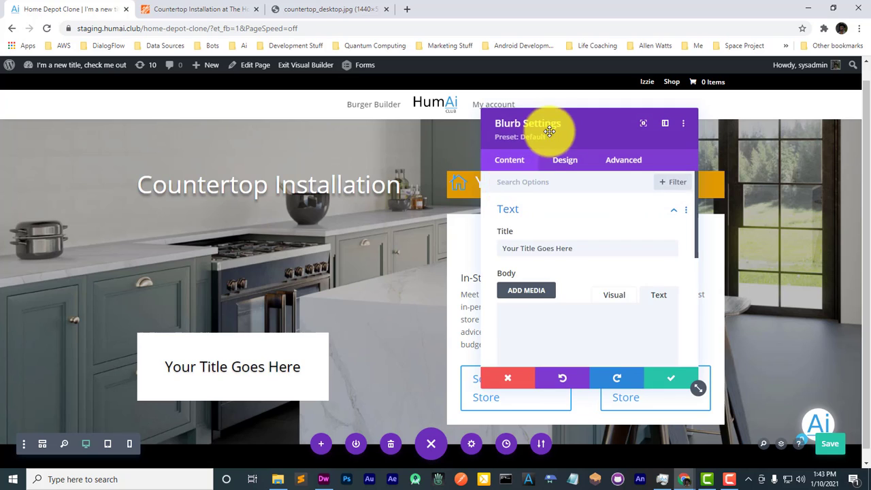
left_click_drag(550, 124, 195, 132)
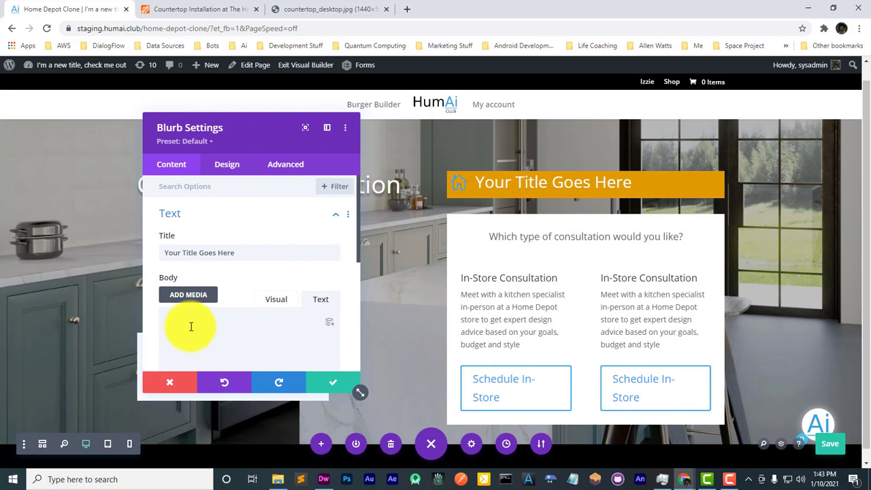
left_click(230, 161)
scroll(195, 317, "down", 3)
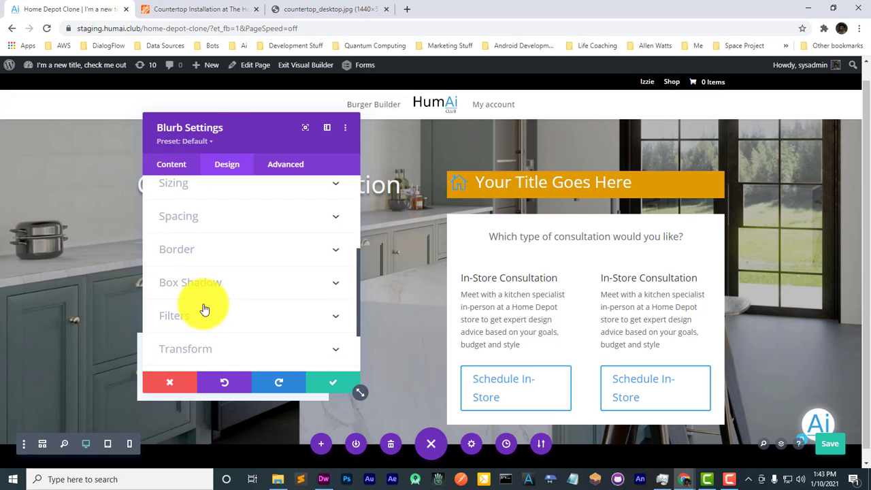
scroll(198, 286, "down", 2)
left_click(172, 162)
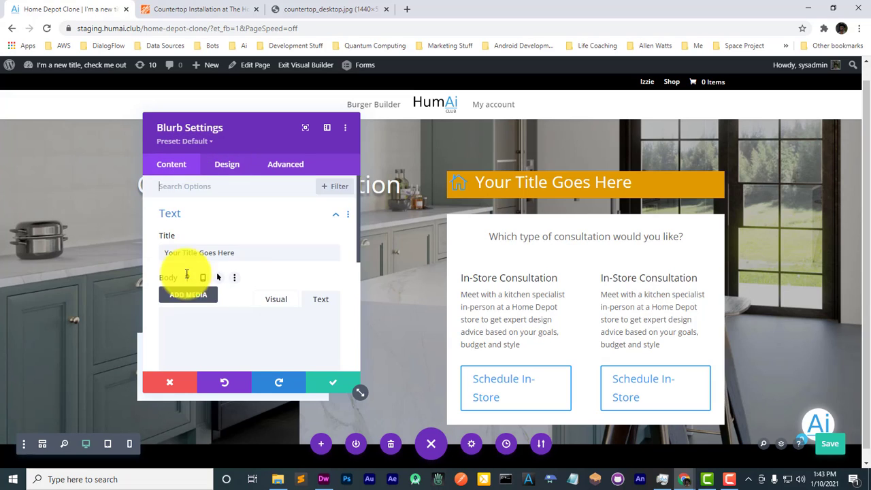
scroll(190, 285, "down", 3)
left_click(214, 302)
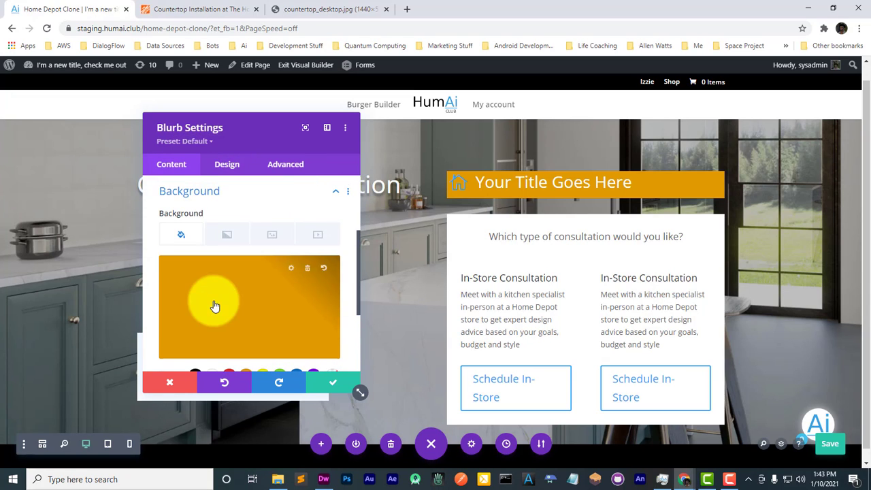
left_click(289, 275)
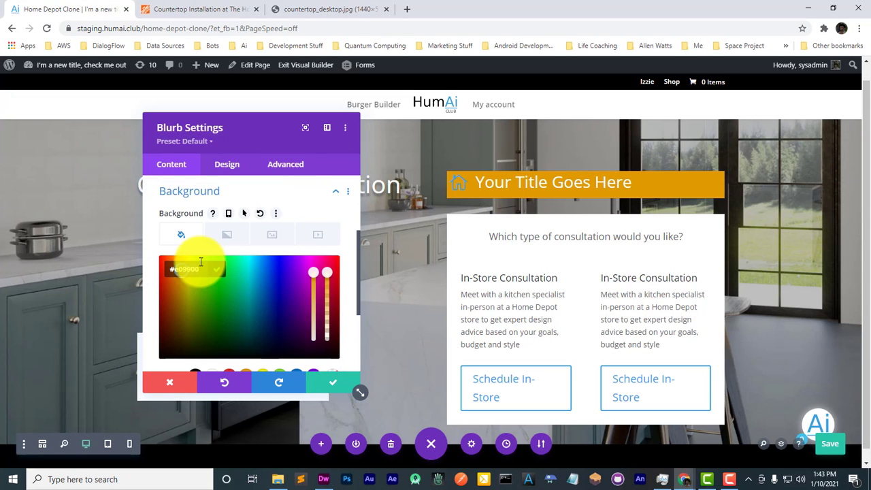
type("#f96302")
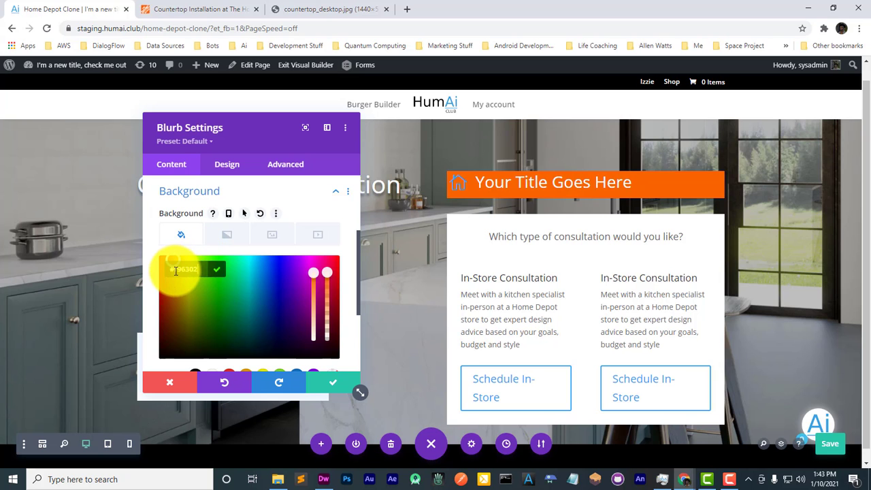
key("Return")
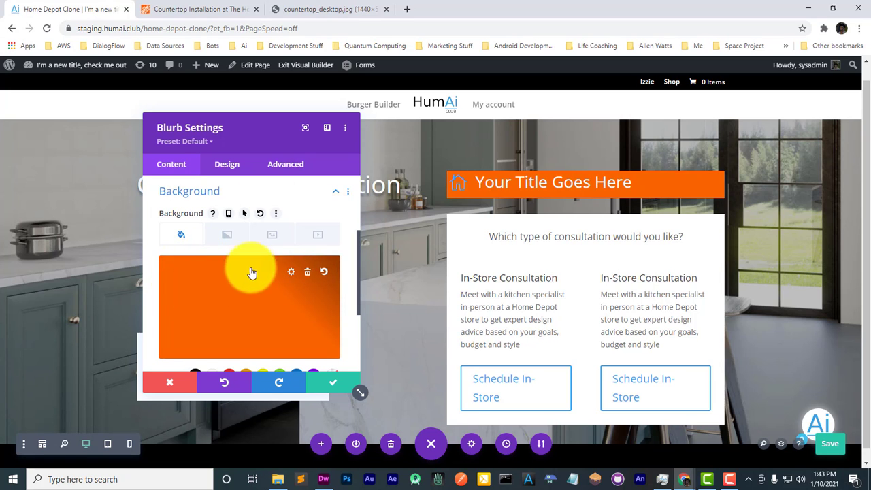
Step: Save the blurb settings and close the gap beneath the orange header with a bottom margin of about -33px
left_click(194, 9)
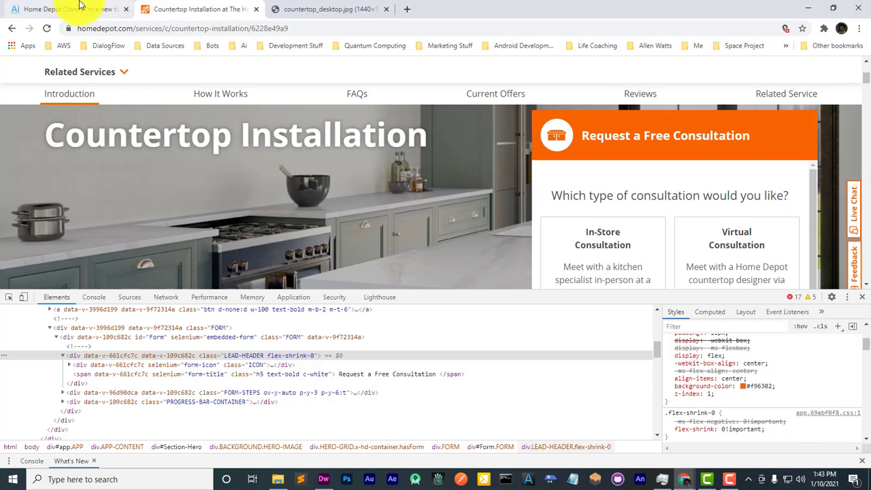
left_click(81, 7)
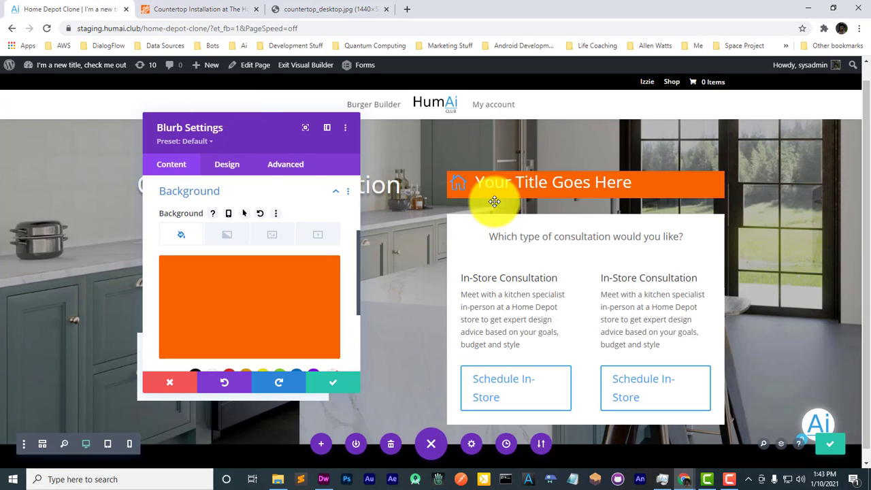
left_click(324, 388)
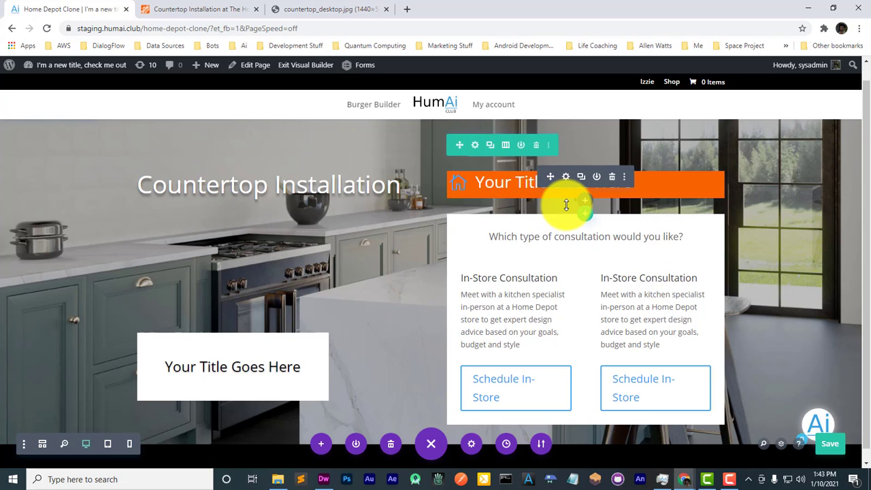
left_click_drag(566, 205, 565, 188)
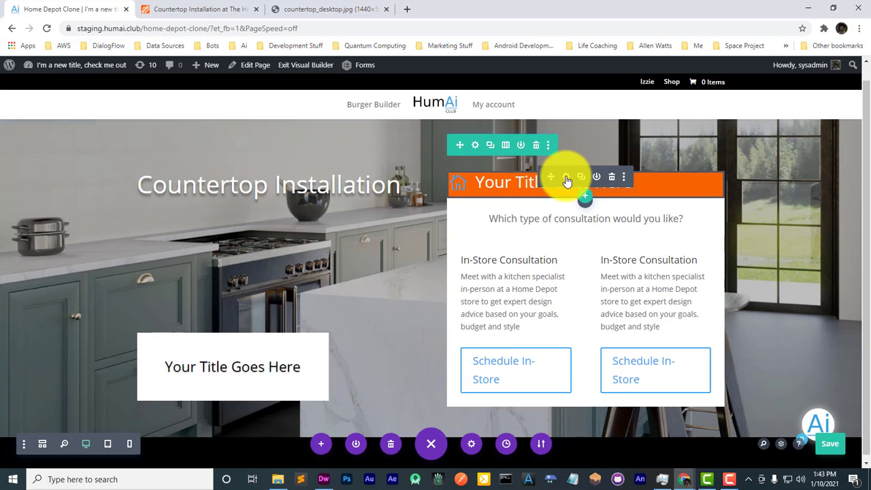
Step: Set the header blurb's padding to 15px on the top, bottom, left and right
left_click(564, 175)
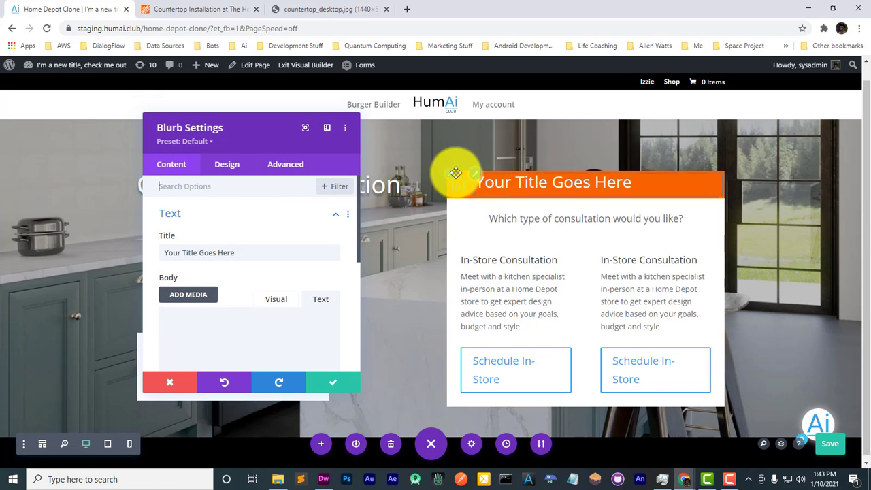
left_click(227, 166)
scroll(212, 286, "down", 3)
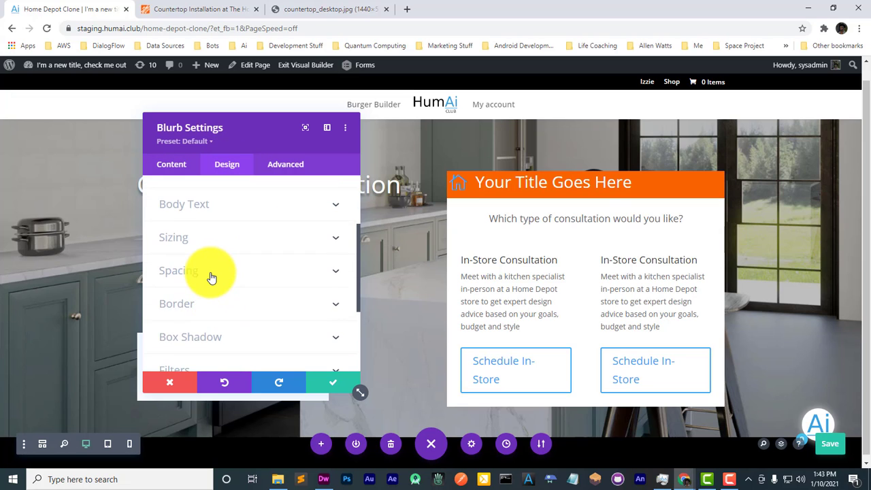
left_click(211, 276)
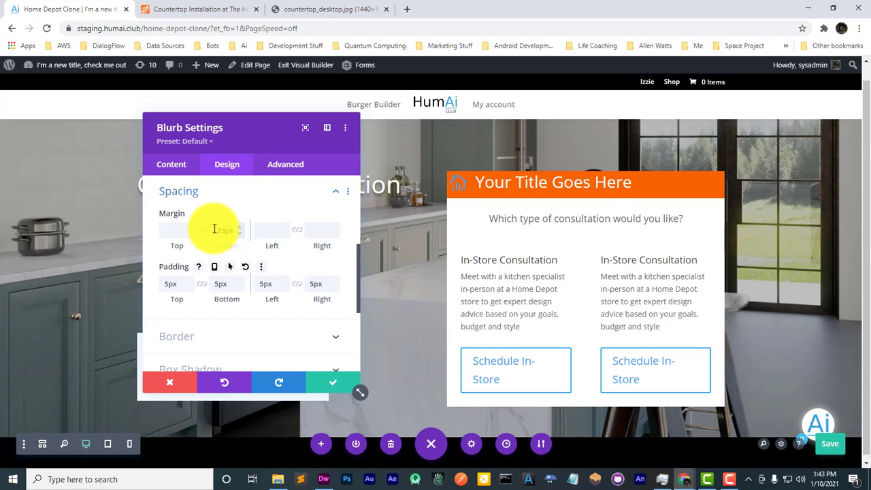
left_click(164, 283)
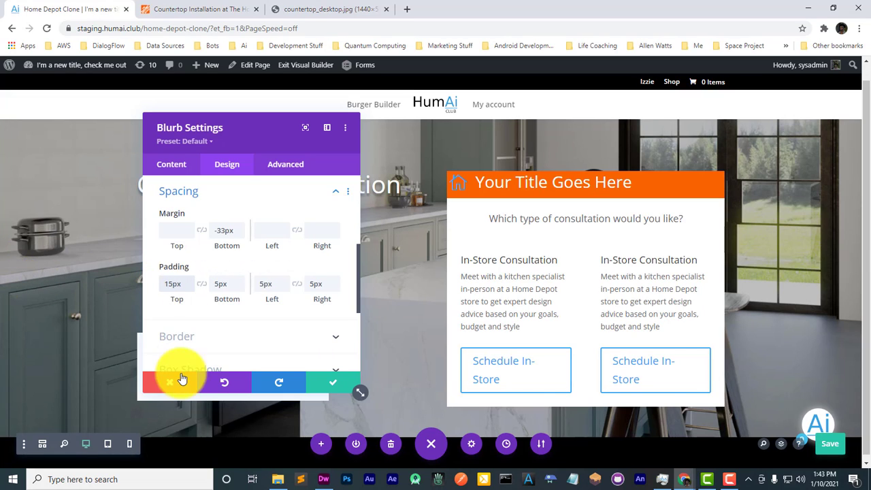
left_click(215, 285)
type("1")
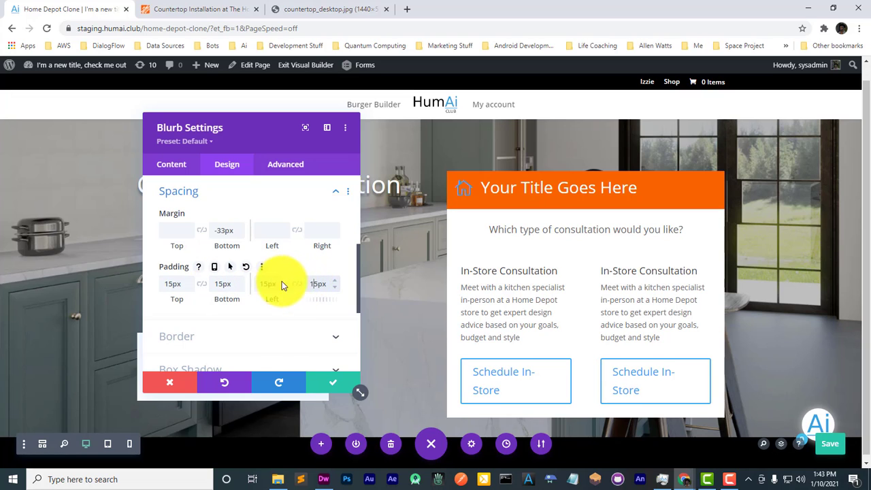
Step: Turn on the circle behind the blurb icon, colour it white and compare it with the Home Depot header
scroll(228, 271, "down", 3)
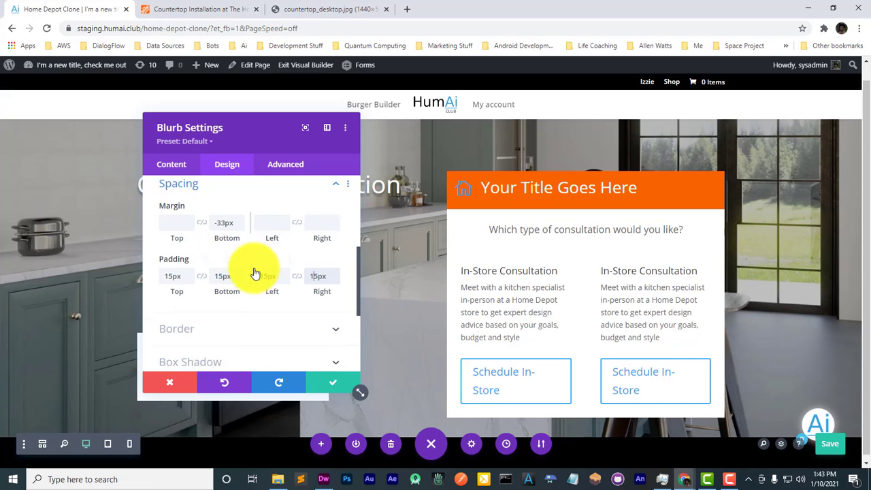
scroll(217, 286, "up", 3)
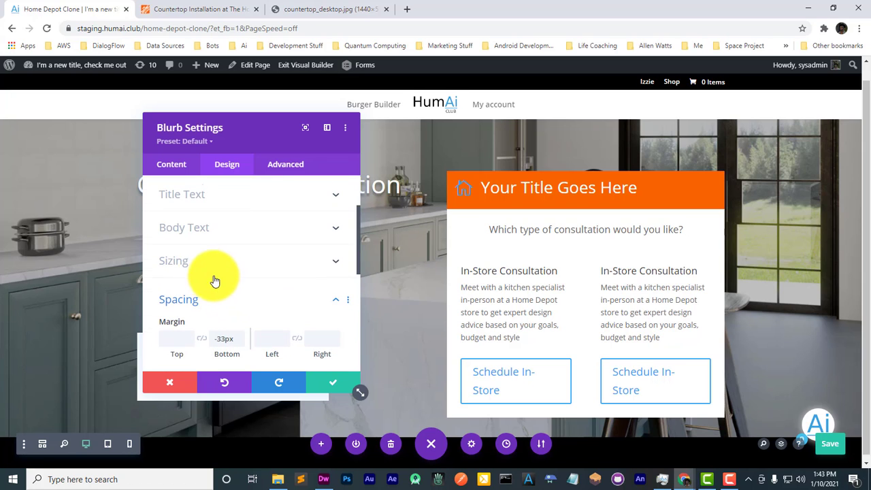
left_click(191, 300)
scroll(212, 283, "up", 3)
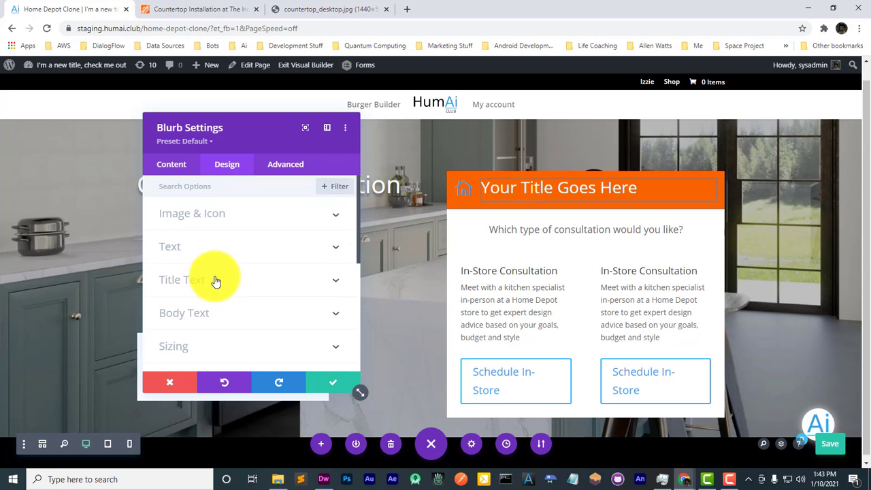
left_click(216, 216)
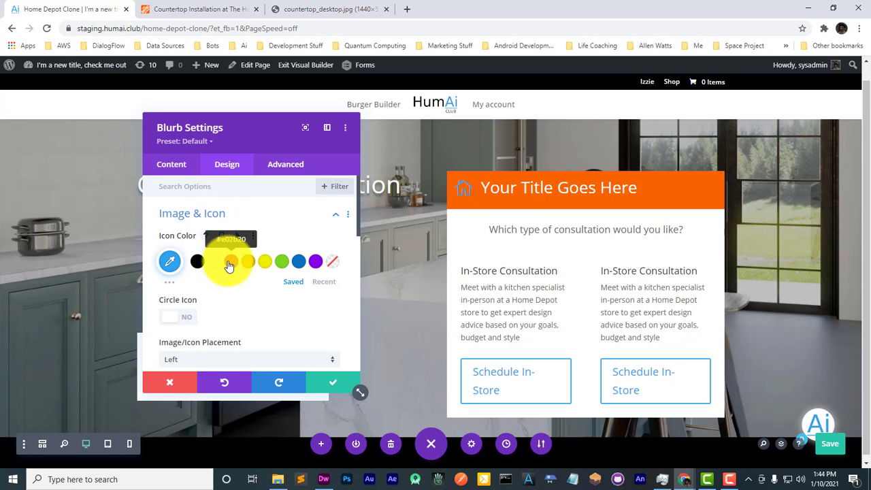
left_click(194, 9)
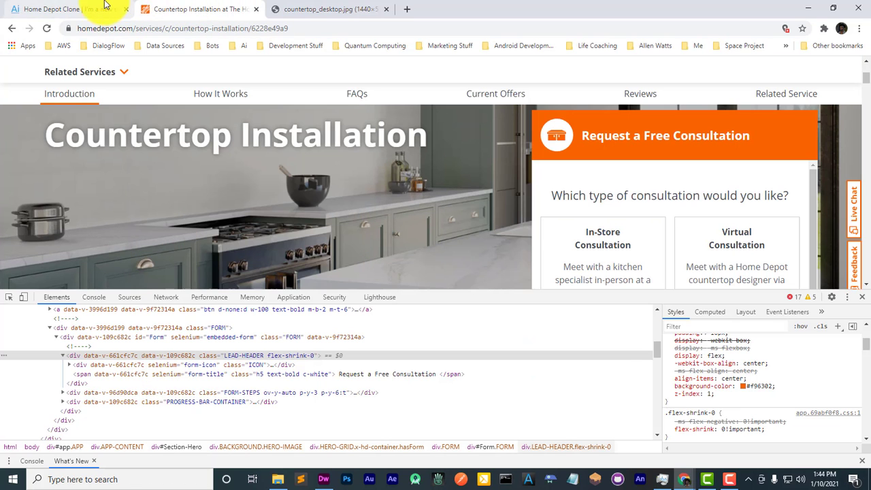
left_click(68, 9)
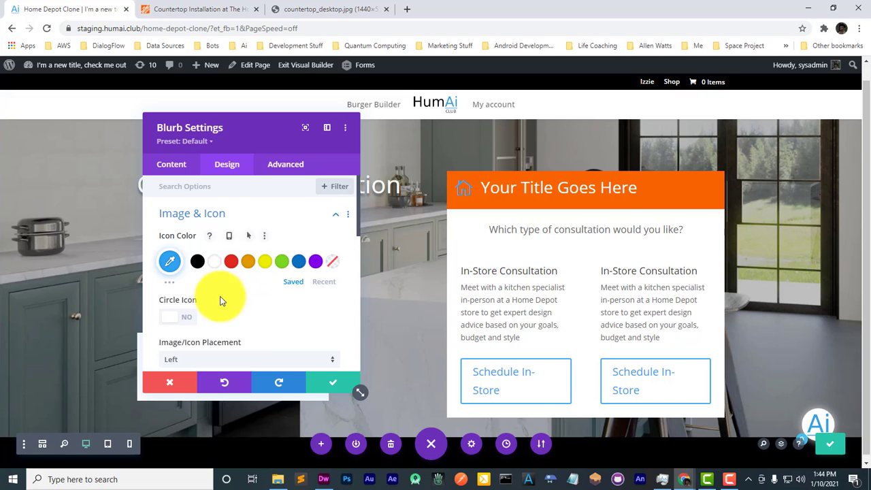
left_click(172, 318)
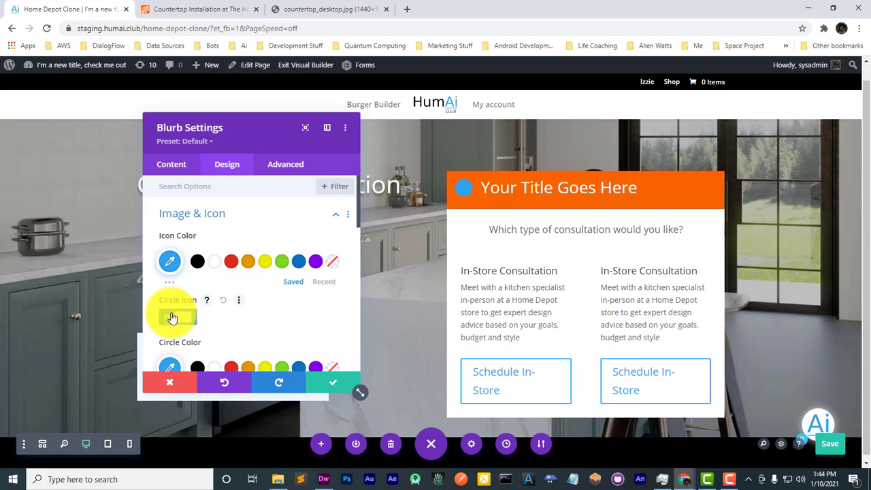
scroll(228, 317, "down", 1)
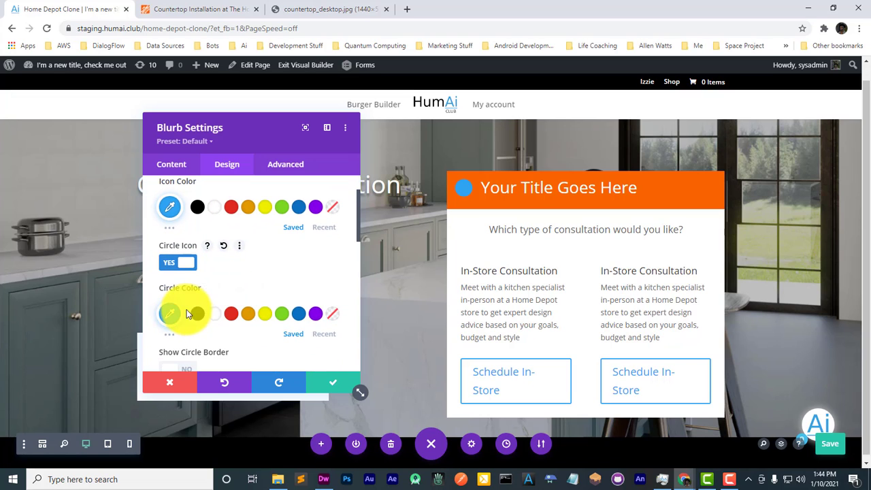
left_click(214, 314)
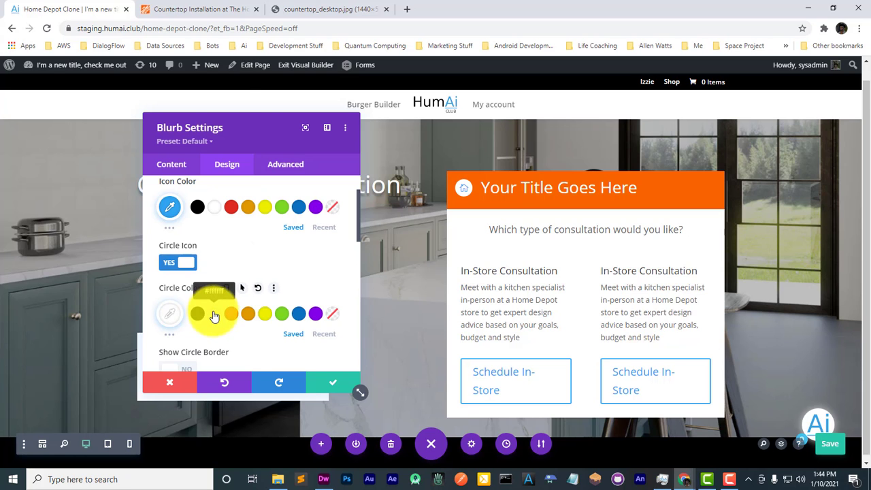
left_click(181, 7)
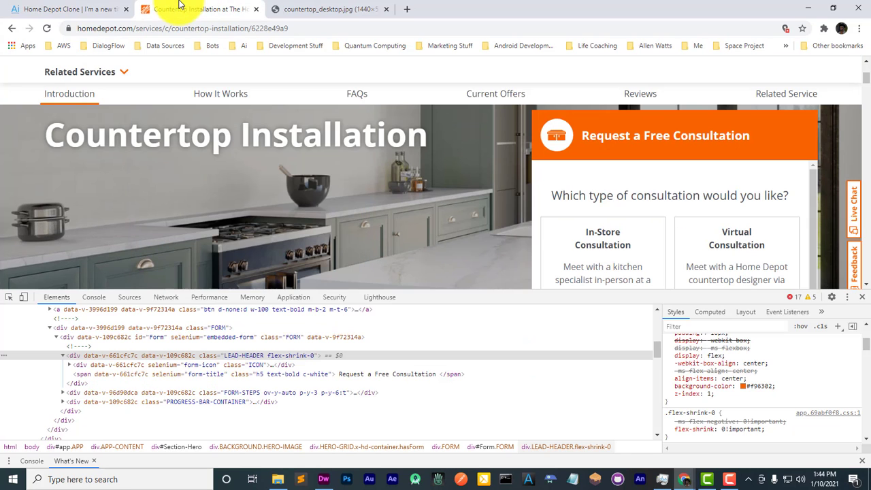
left_click(117, 5)
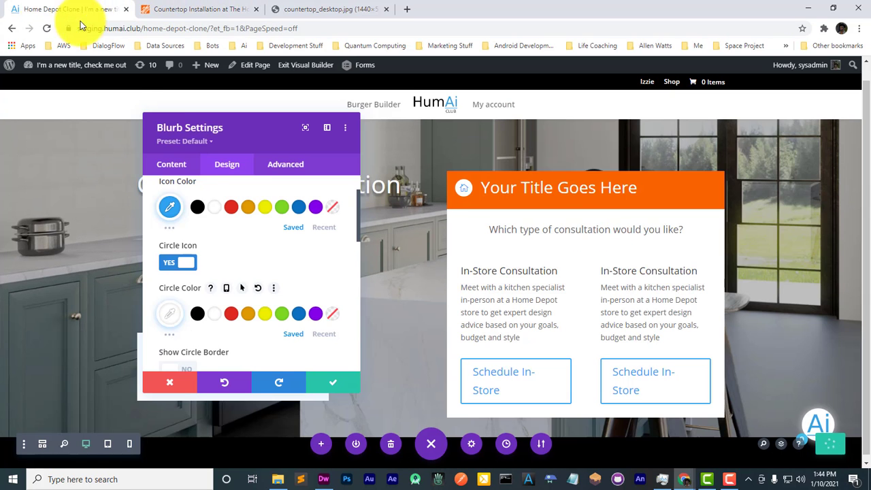
Step: Set the header blurb's icon colour to #f96302
left_click(170, 207)
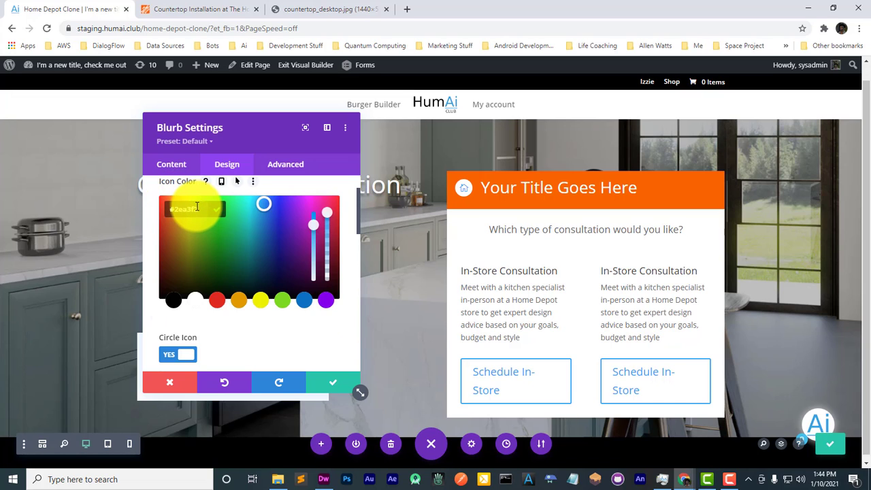
key("BackSpace")
key("BackSpace")
key("BackSpace")
key("BackSpace")
key("BackSpace")
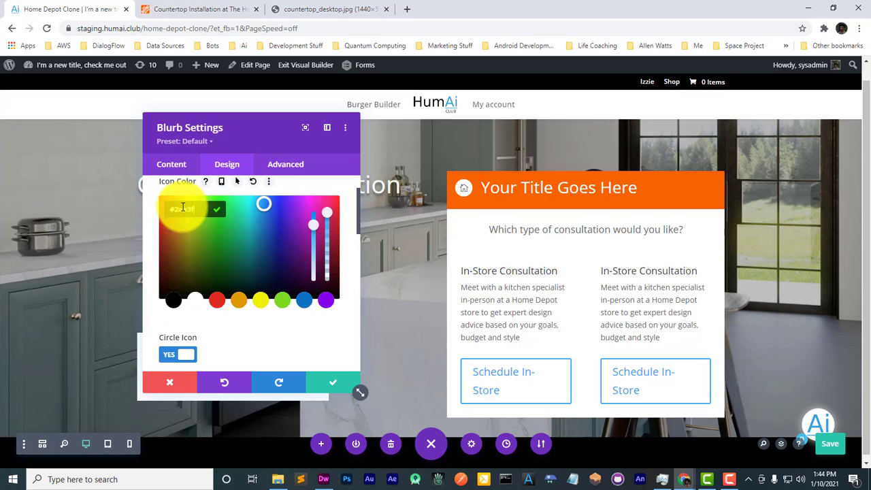
key("BackSpace")
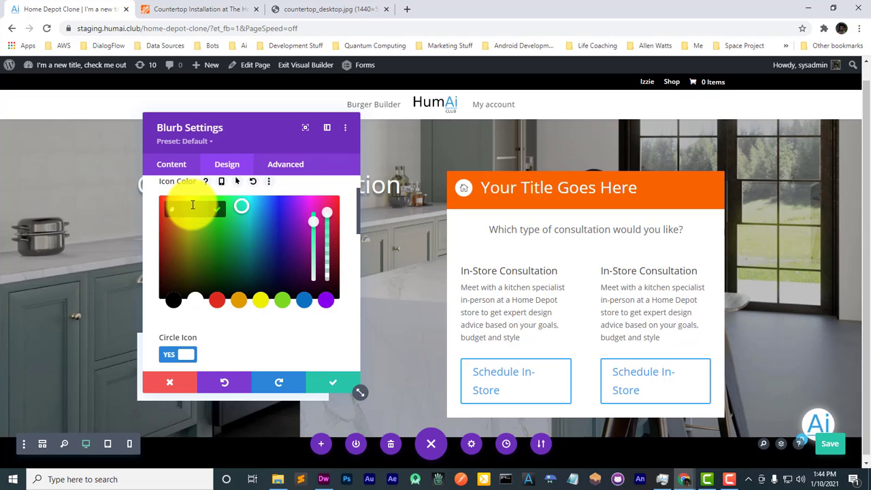
type("#f96302")
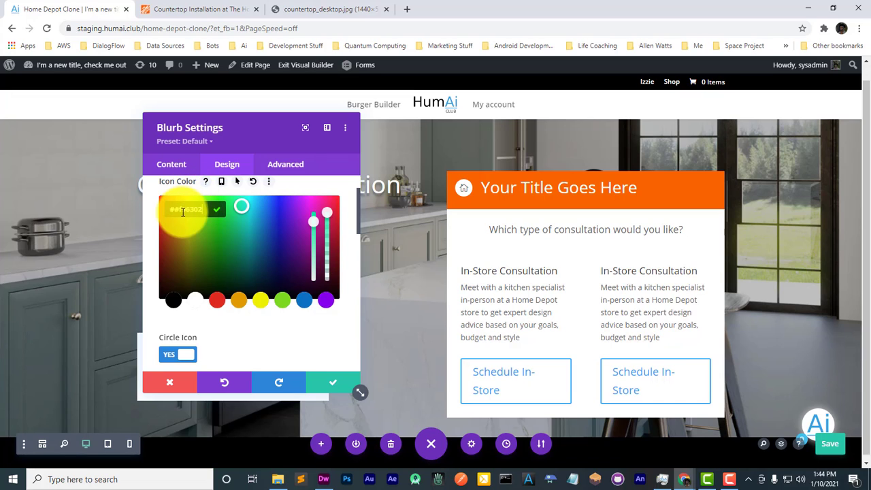
key("Return")
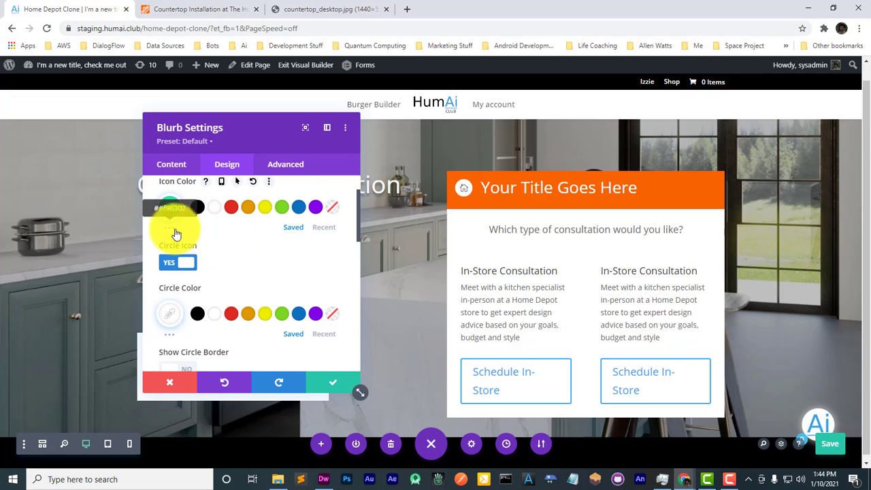
left_click(171, 211)
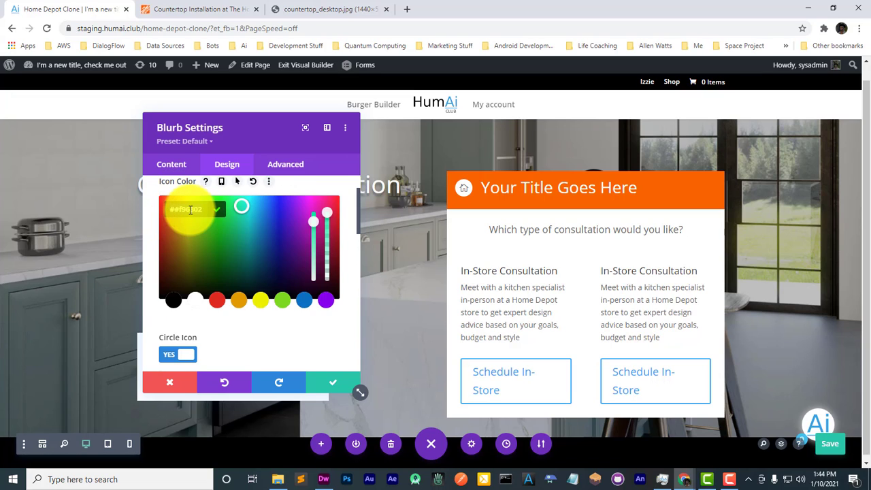
right_click(190, 209)
left_click(213, 257)
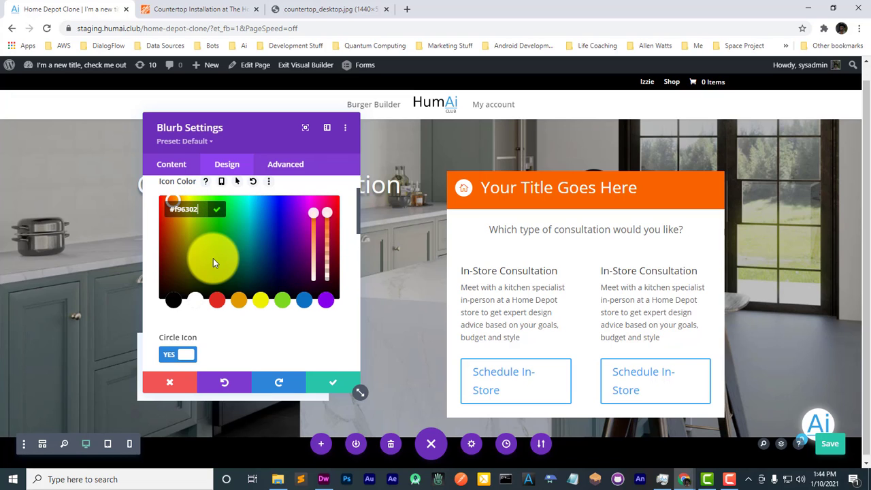
key("Return")
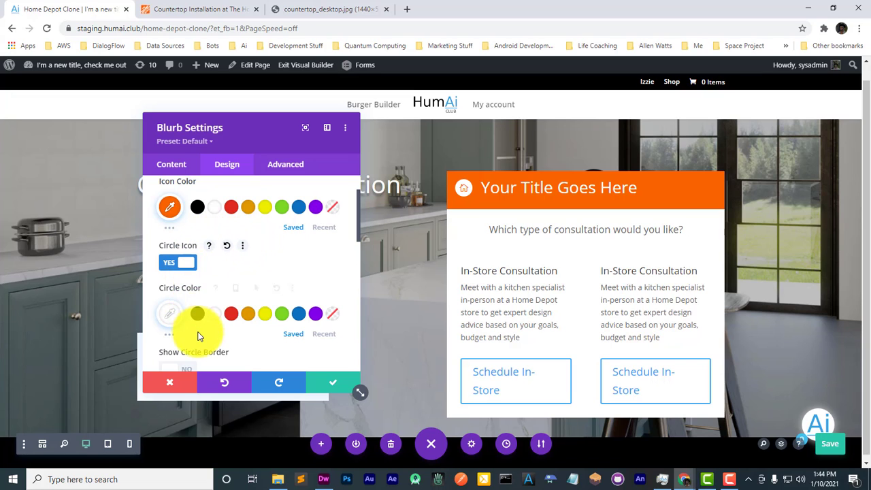
Step: Show the circle border around the blurb icon and set its colour to #f96302
scroll(199, 335, "down", 3)
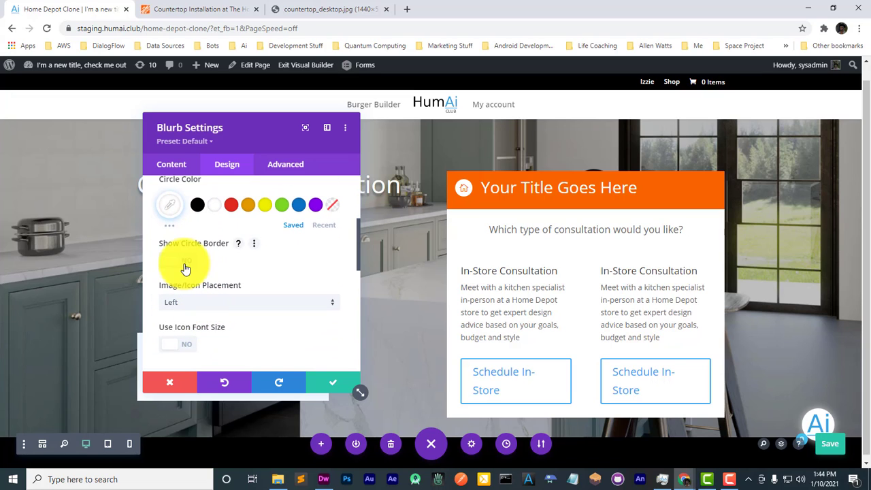
left_click(178, 261)
left_click(184, 265)
left_click(184, 266)
left_click(170, 311)
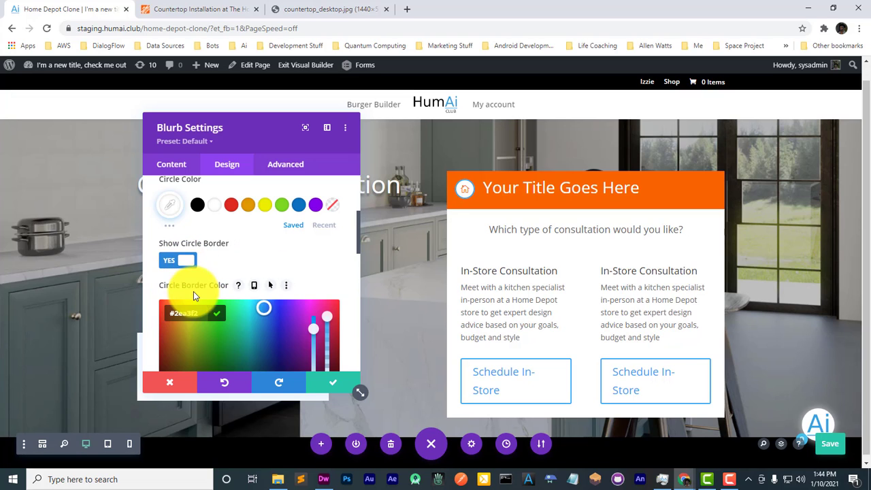
type("#f96302")
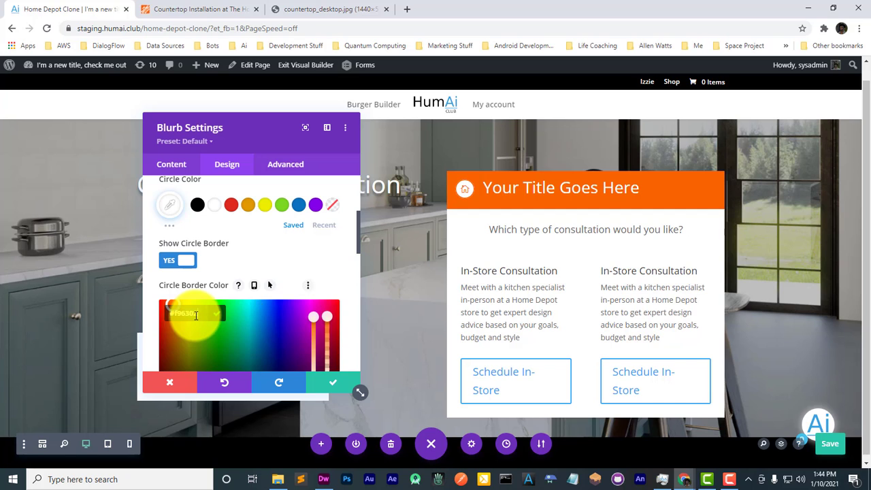
left_click(196, 311)
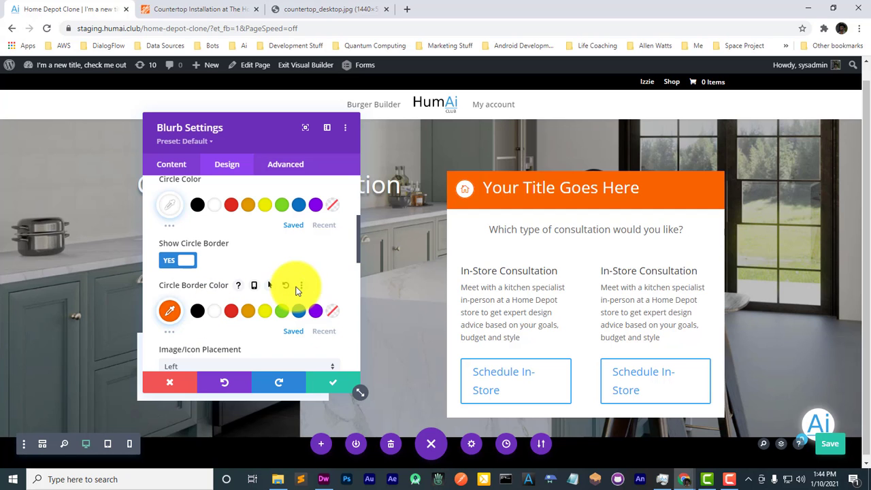
Step: Compare the blurb with the Home Depot header, review its remaining icon options and save the blurb settings
left_click(205, 9)
left_click(109, 7)
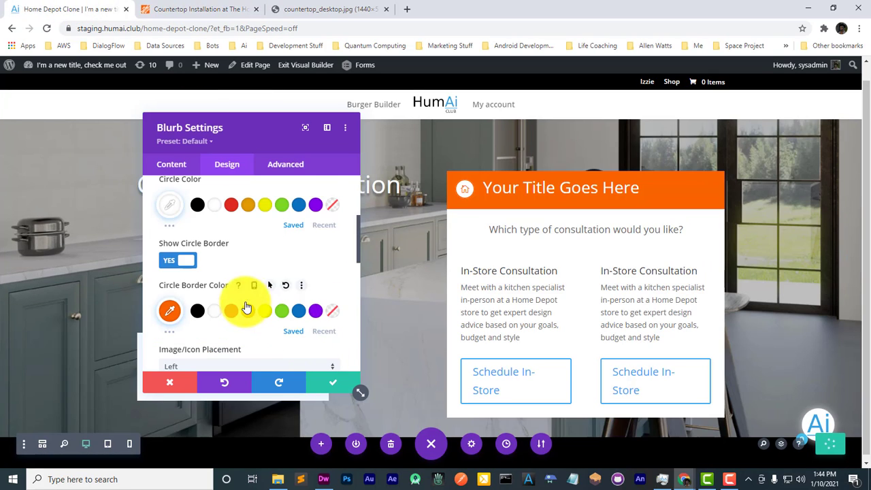
scroll(245, 301, "down", 1)
scroll(258, 313, "down", 2)
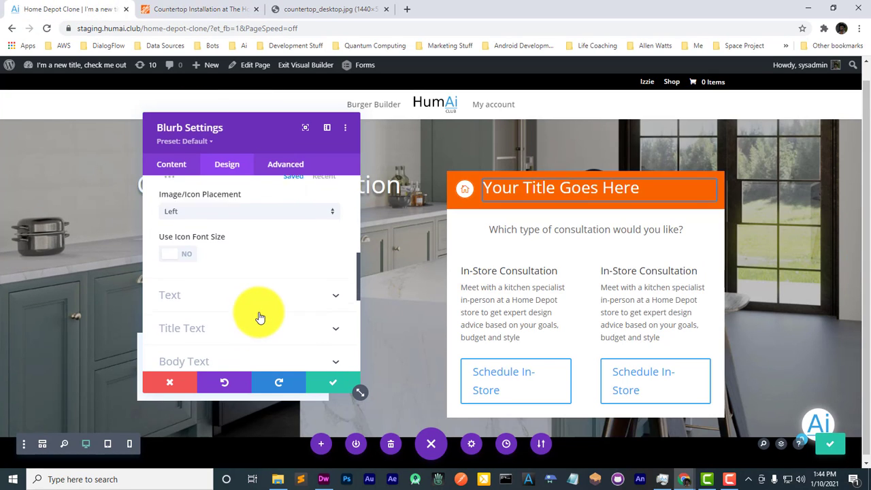
scroll(261, 315, "up", 5)
scroll(264, 318, "up", 1)
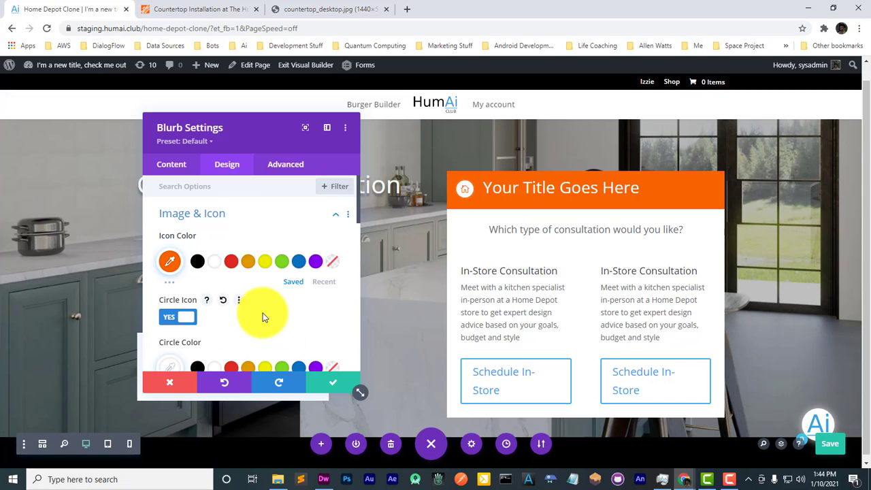
left_click(332, 383)
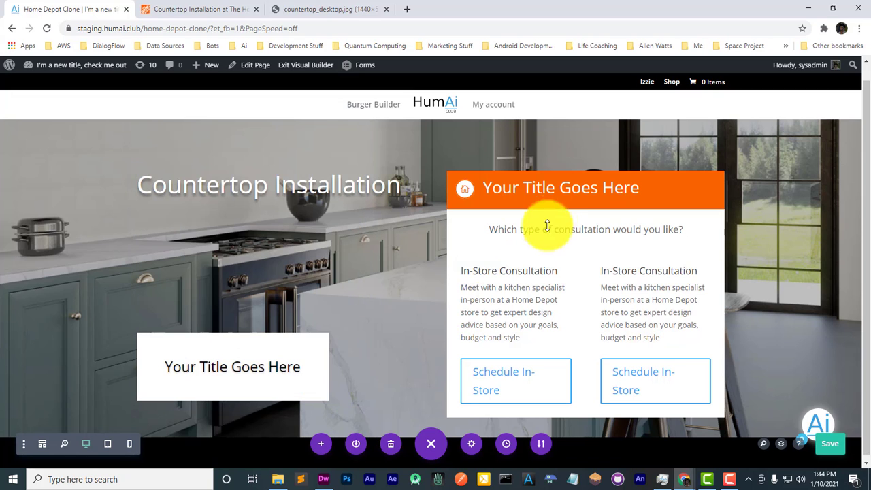
Step: Switch to the Home Depot page and copy the orange header's title, "Request a Free Consultation"
left_click(233, 9)
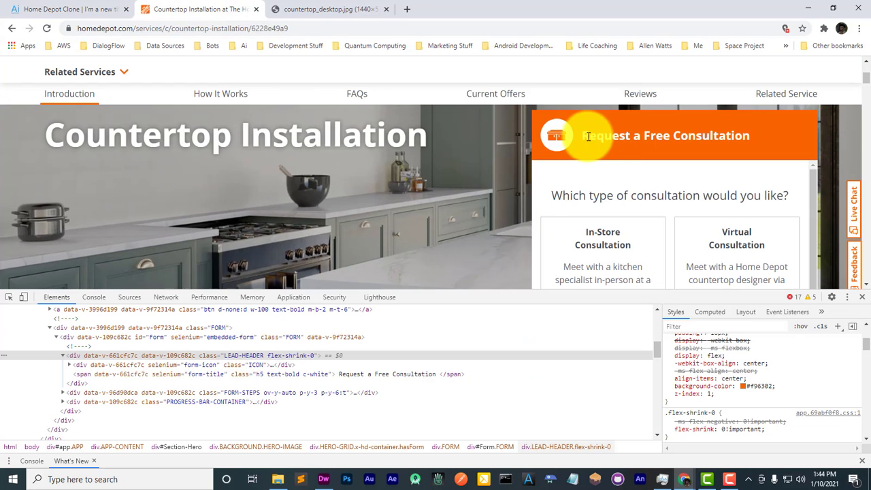
left_click_drag(584, 136, 761, 143)
key("ctrl+c")
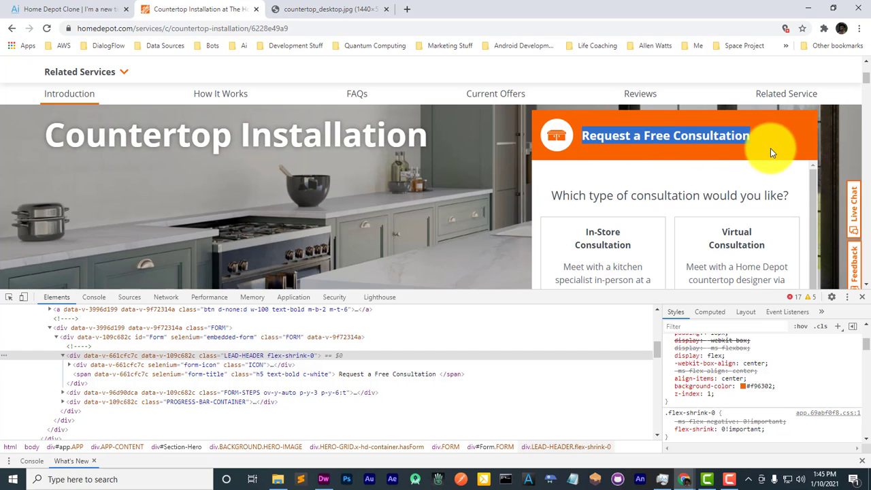
Step: Return to the Divi clone, replace the header blurb's title with "Request a Free Consultation" and save the page
left_click(102, 9)
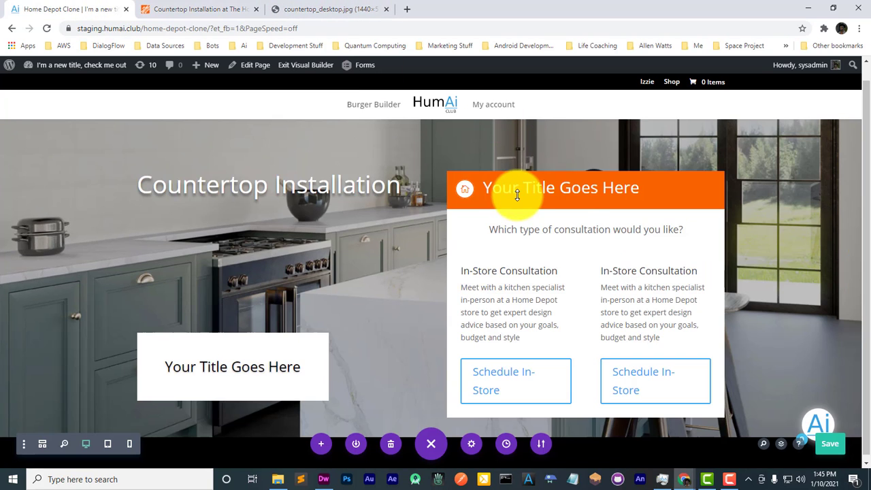
left_click(567, 177)
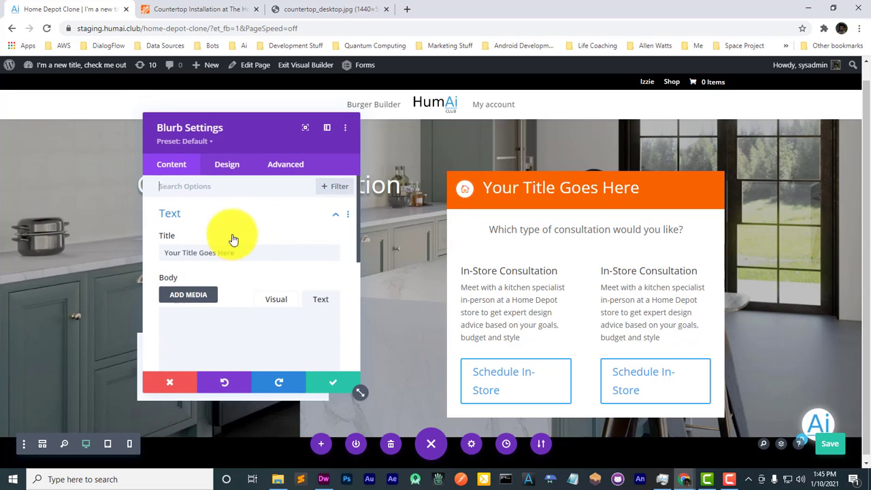
left_click_drag(255, 250, 6, 204)
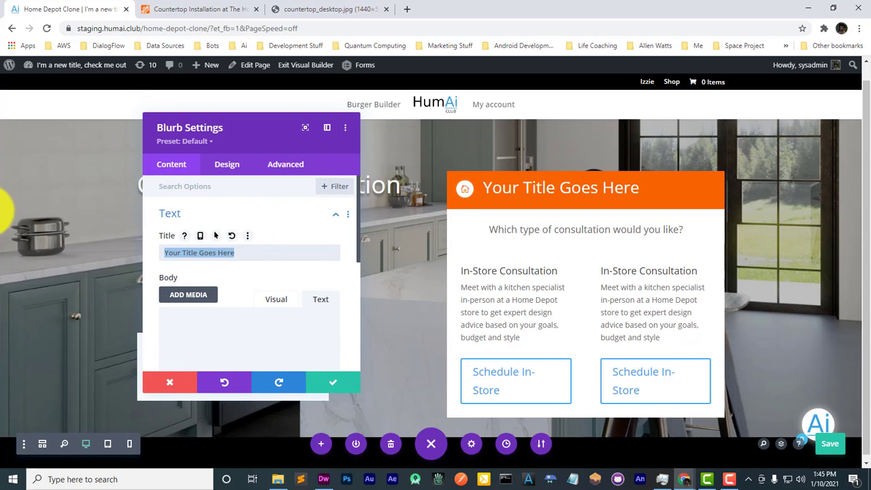
key("ctrl+v")
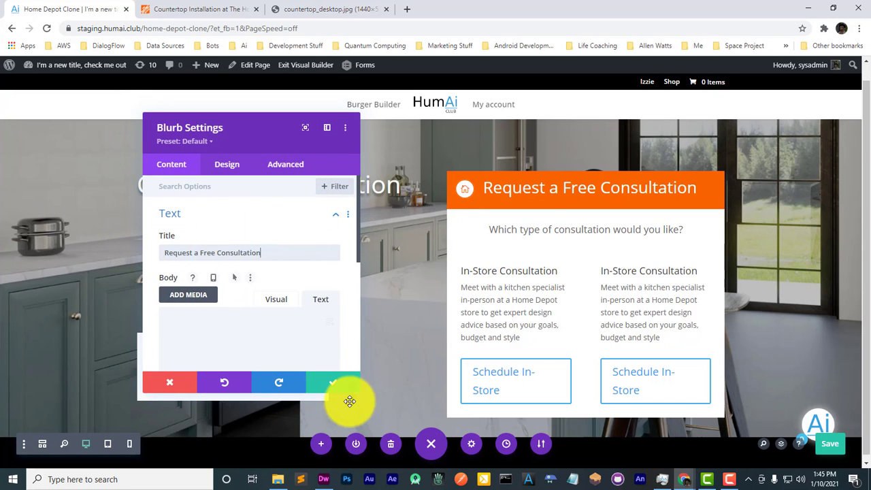
left_click(320, 386)
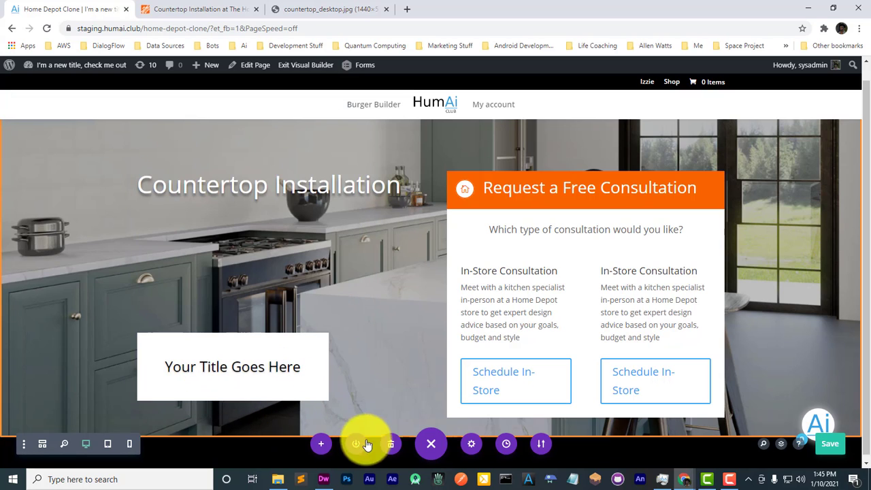
left_click(830, 448)
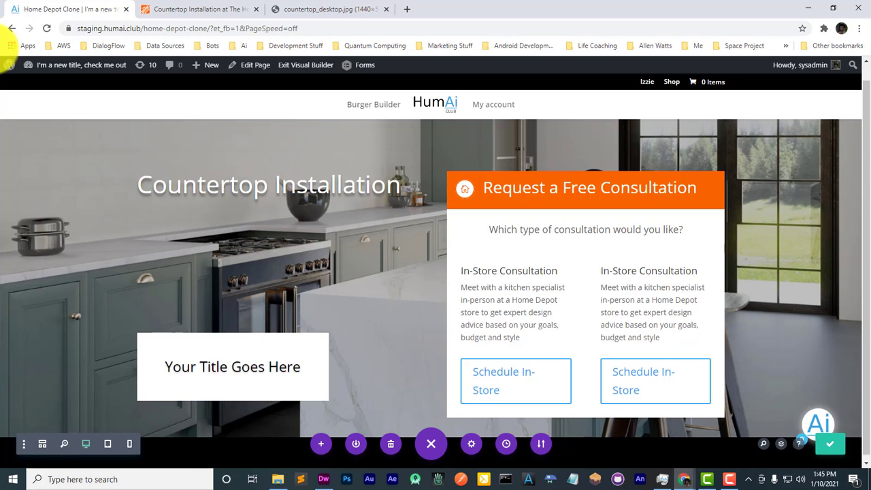
Step: Inspect the "Which type of consultation would you like?" heading on the Home Depot page for its text styles
left_click(171, 8)
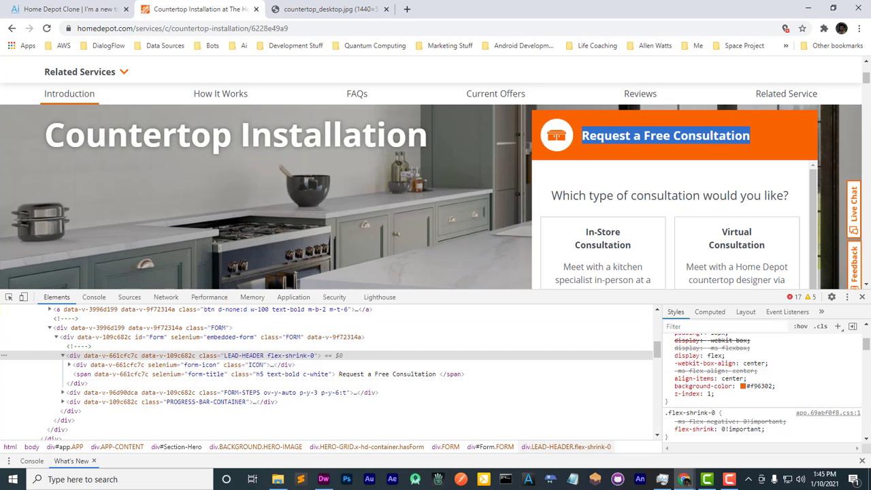
left_click(8, 296)
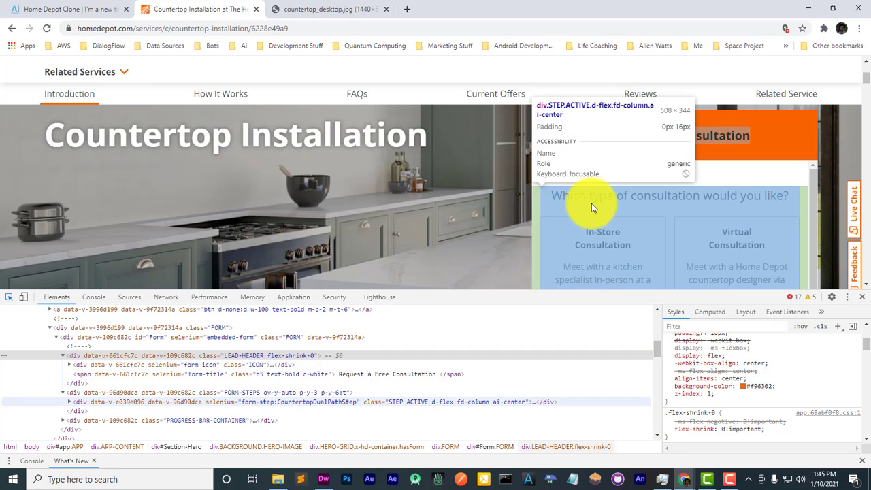
left_click(592, 202)
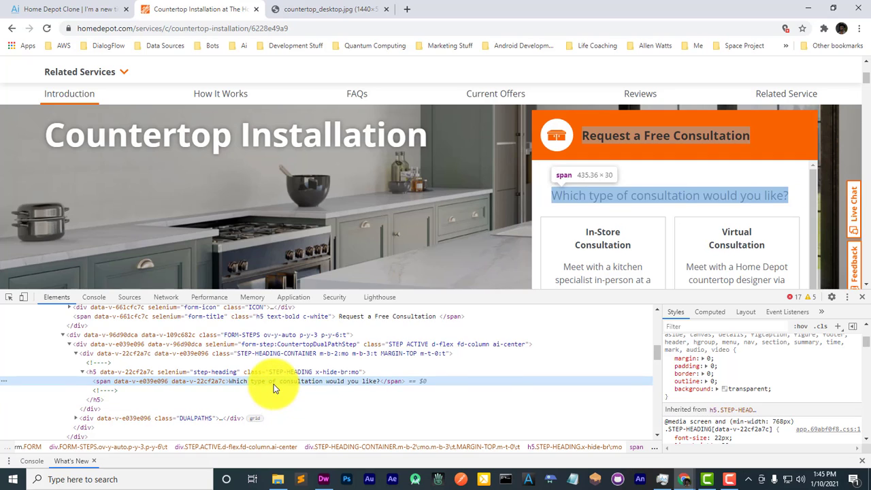
Step: Inspect the consultation question's markup on the Home Depot page and open the matching text module's settings in the Home Depot Clone page
double_click(274, 382)
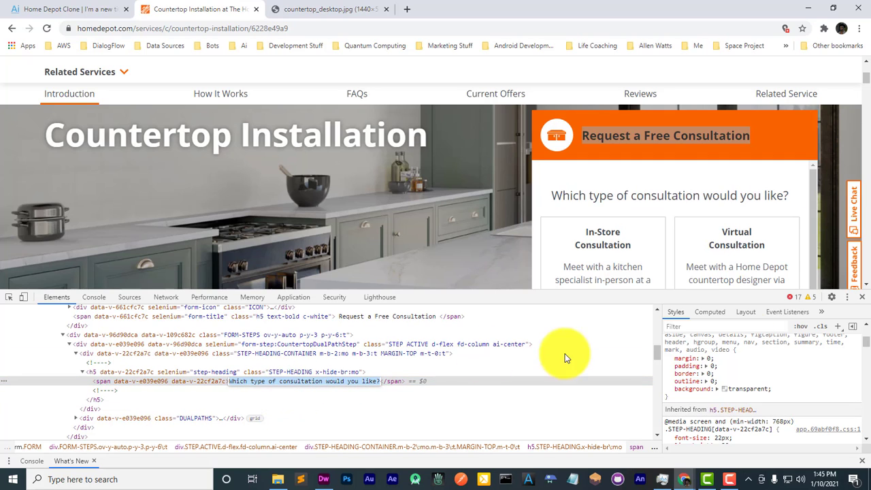
left_click(73, 8)
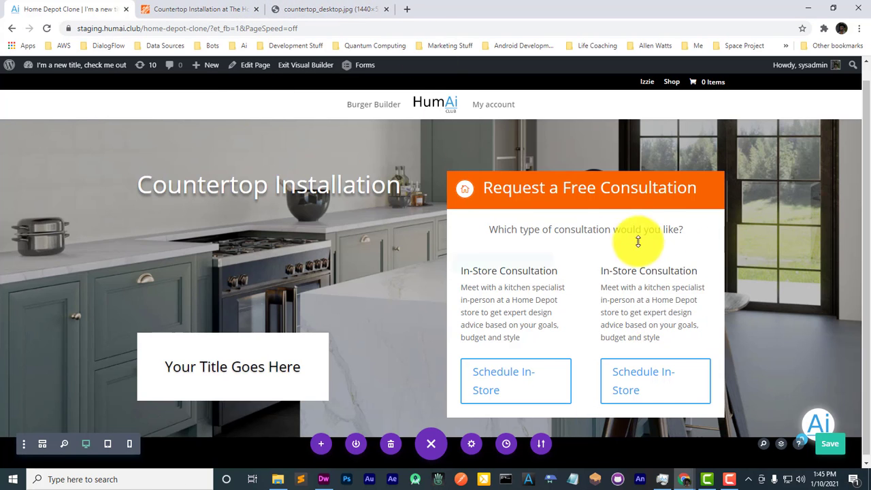
left_click(567, 230)
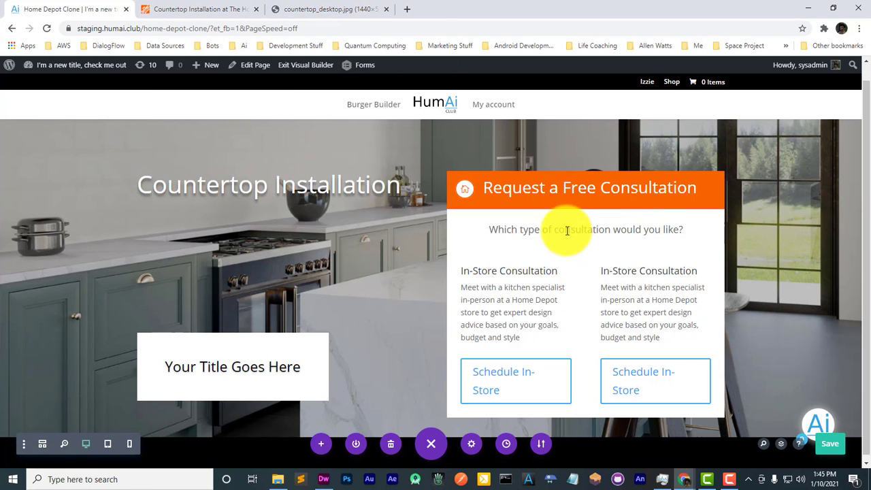
left_click(211, 7)
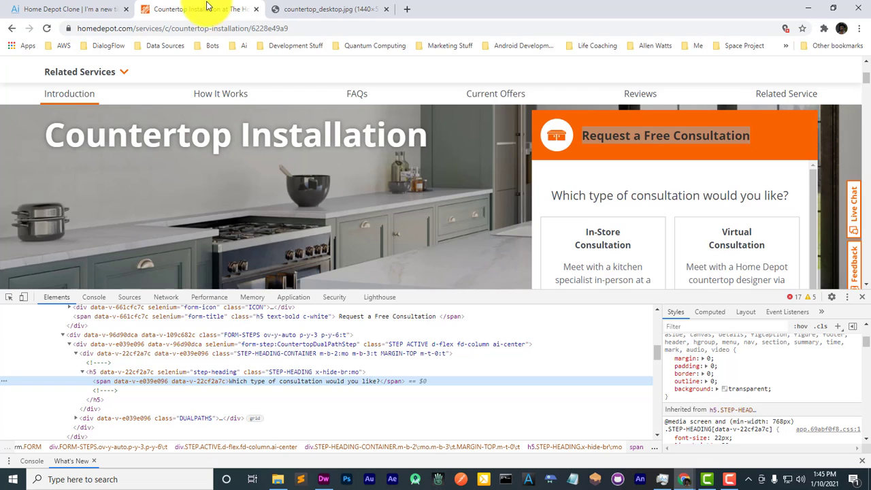
left_click(63, 9)
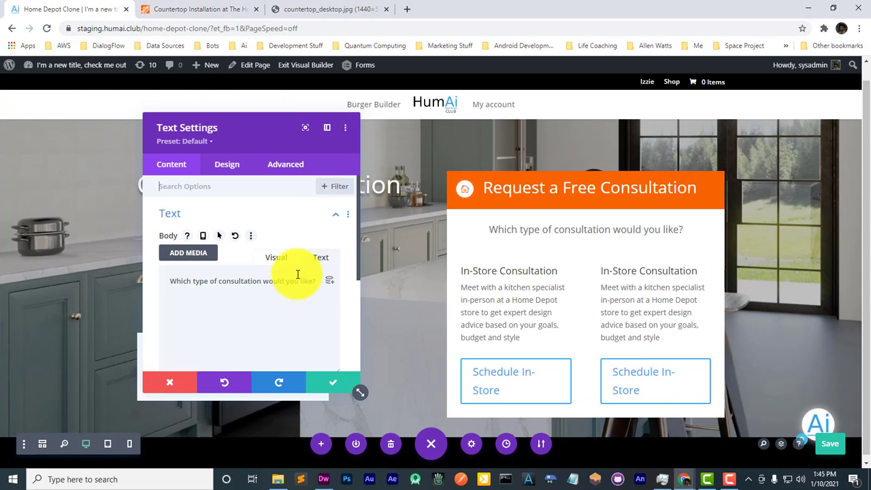
Step: Format the text "Which type of consultation would you like?" as Heading 3 and save the module
triple_click(273, 280)
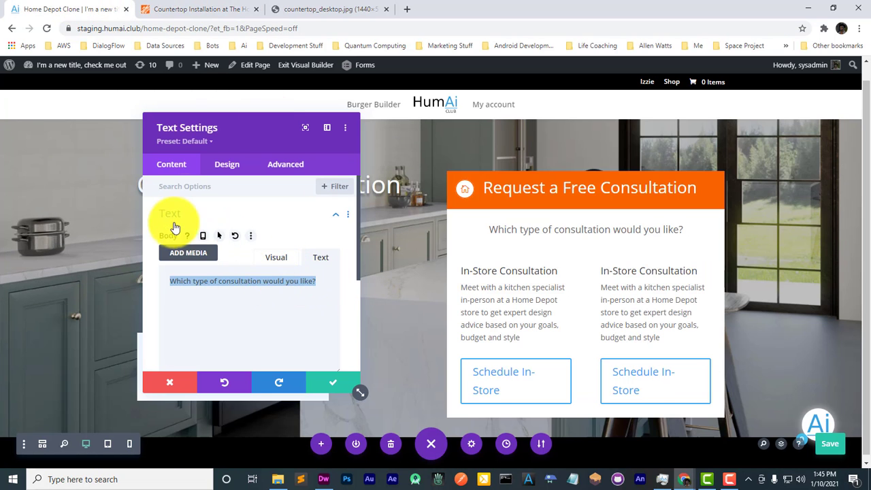
left_click(275, 260)
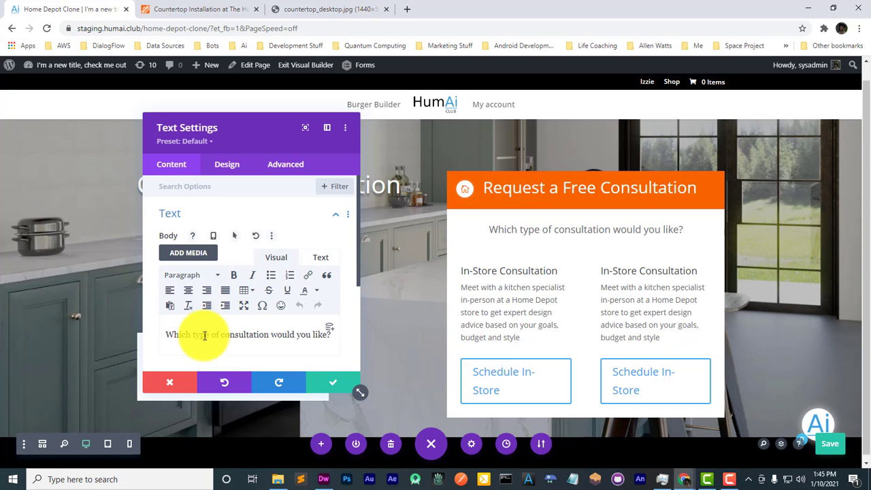
triple_click(204, 335)
left_click(180, 280)
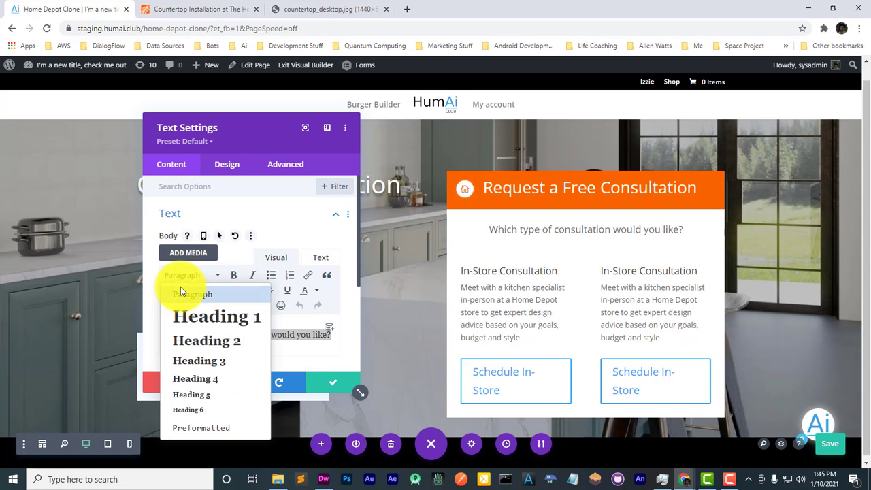
left_click(184, 360)
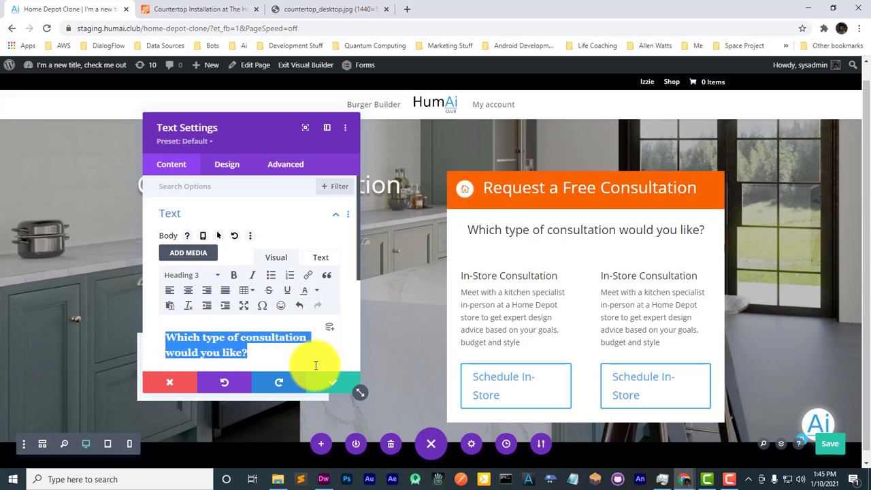
left_click(328, 386)
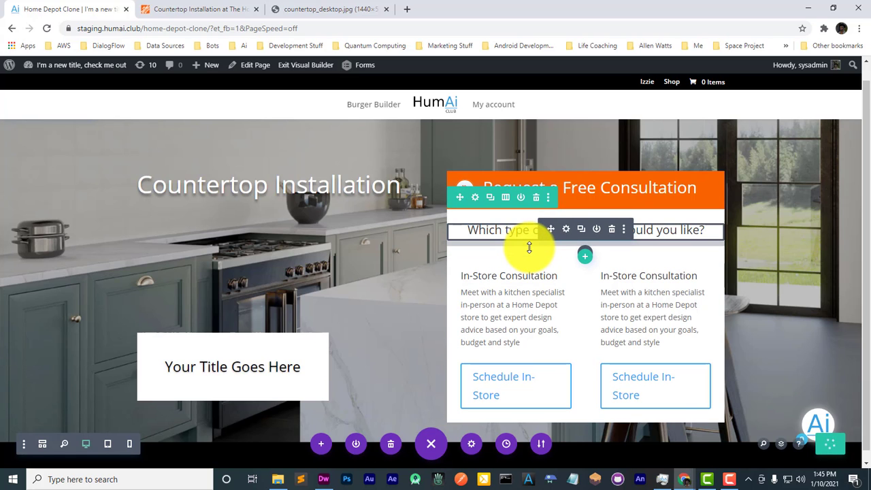
Step: Compare the consultation cards with the Home Depot reference page and close its developer tools
left_click(179, 9)
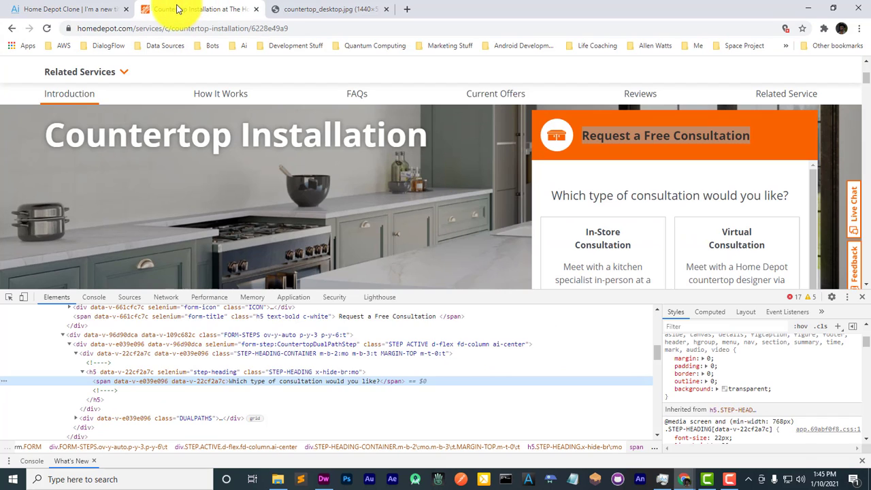
left_click(36, 9)
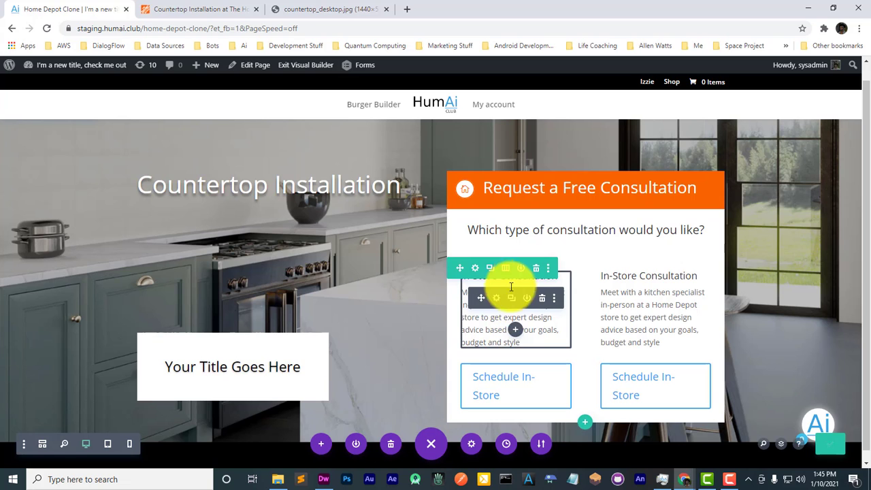
left_click(169, 6)
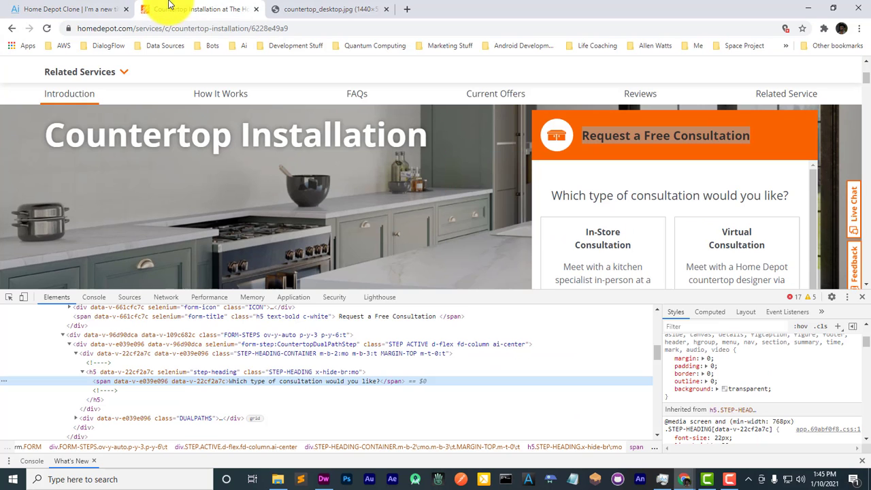
left_click(862, 297)
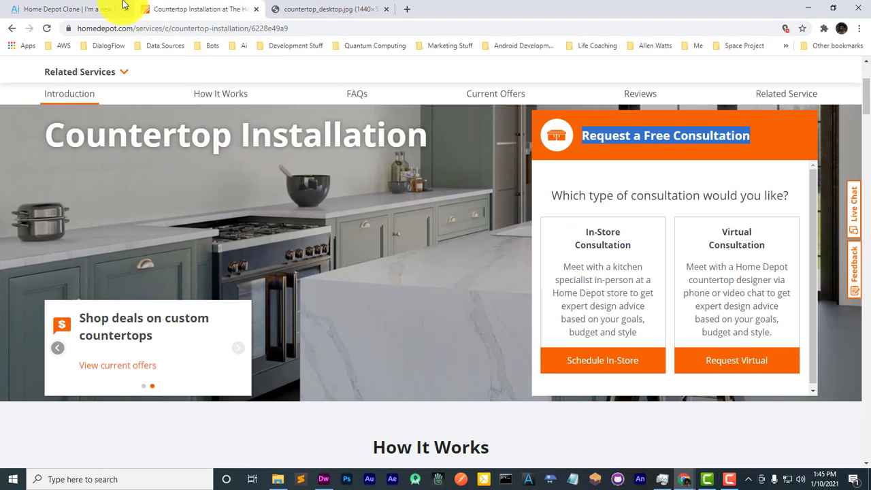
Step: On the Home Depot Clone page, remove the gap between the description text and the schedule button in both columns
left_click(81, 9)
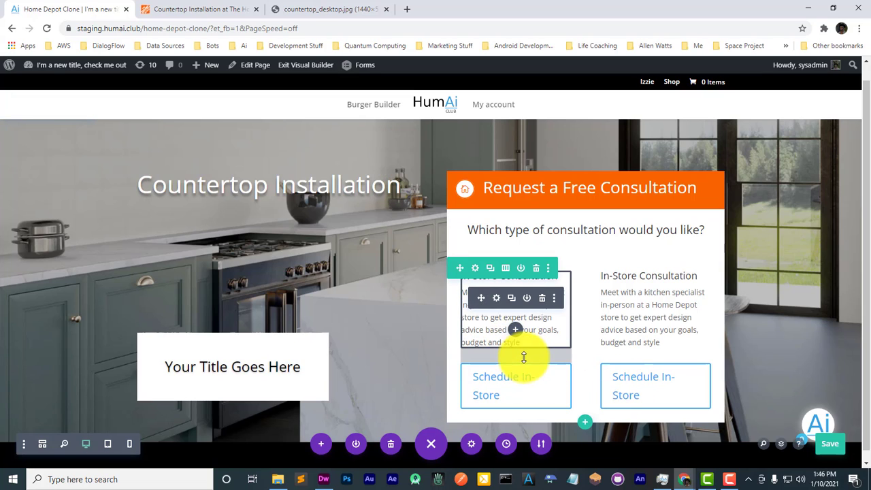
left_click_drag(524, 356, 522, 334)
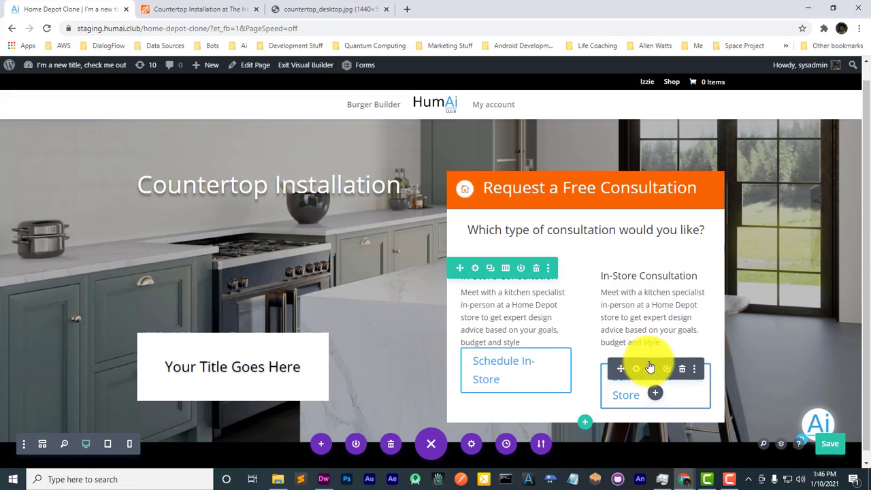
left_click_drag(653, 354, 662, 332)
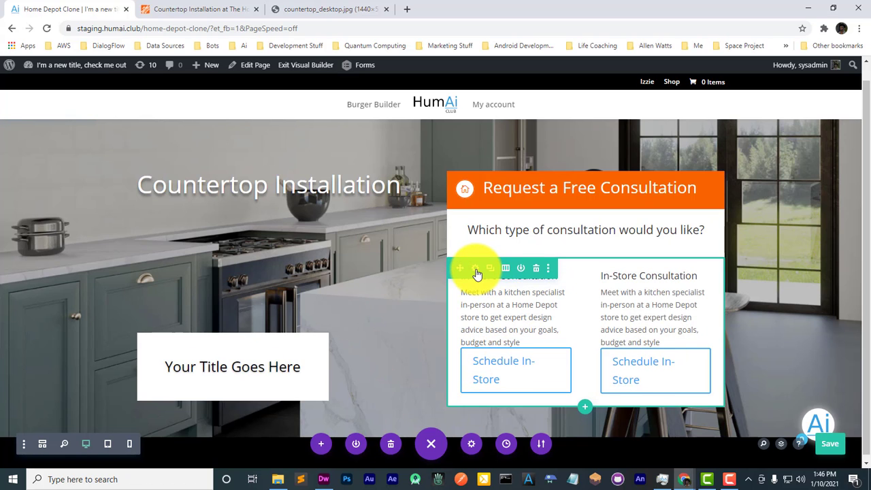
left_click(476, 270)
left_click(171, 265)
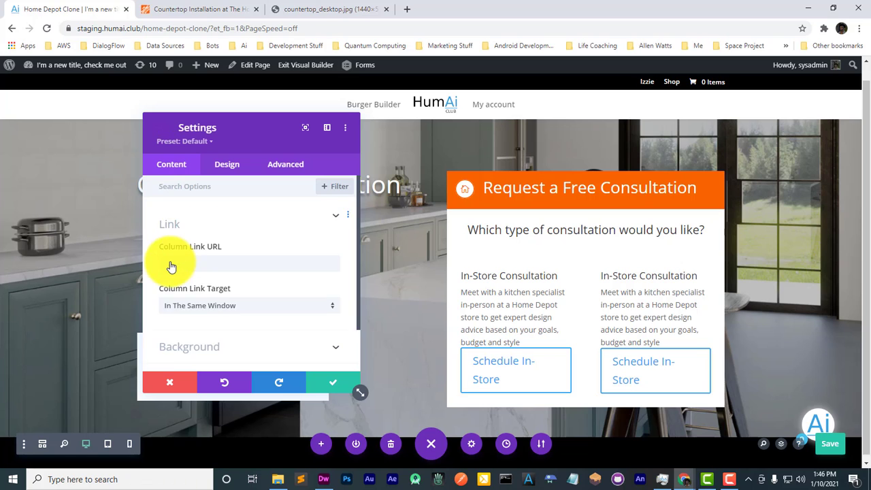
left_click(228, 164)
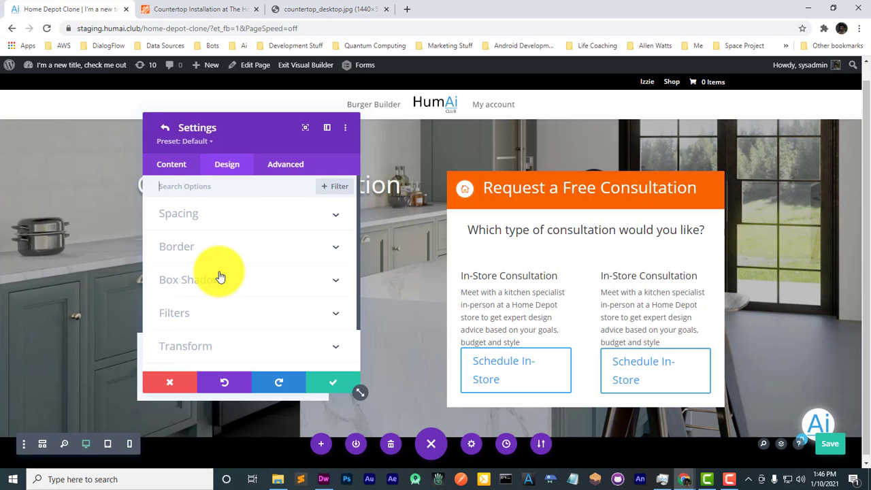
left_click(215, 289)
left_click(183, 6)
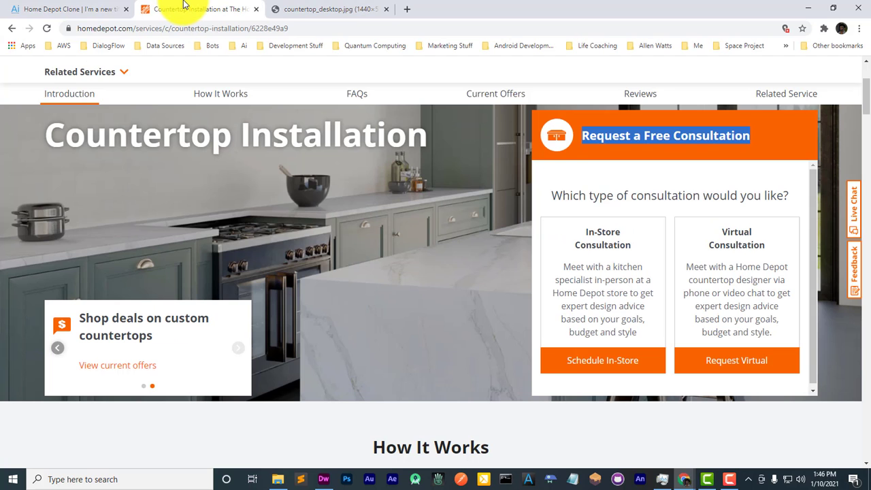
left_click(117, 6)
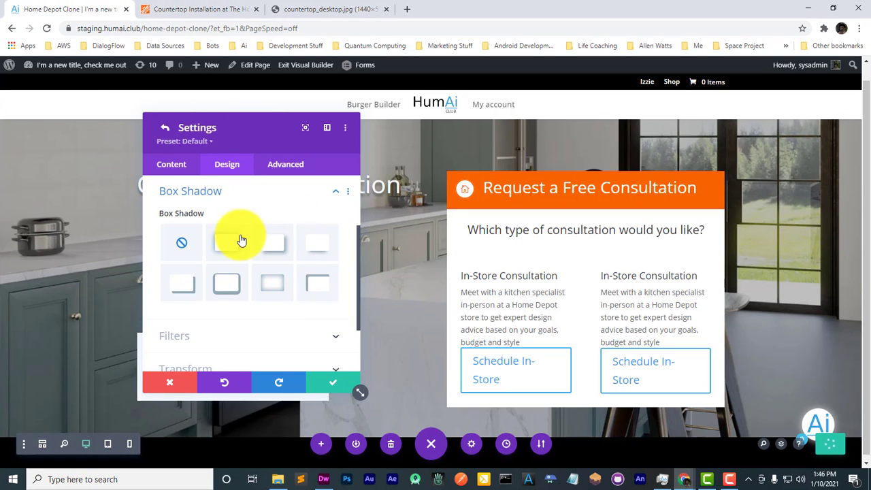
left_click(241, 192)
left_click(205, 192)
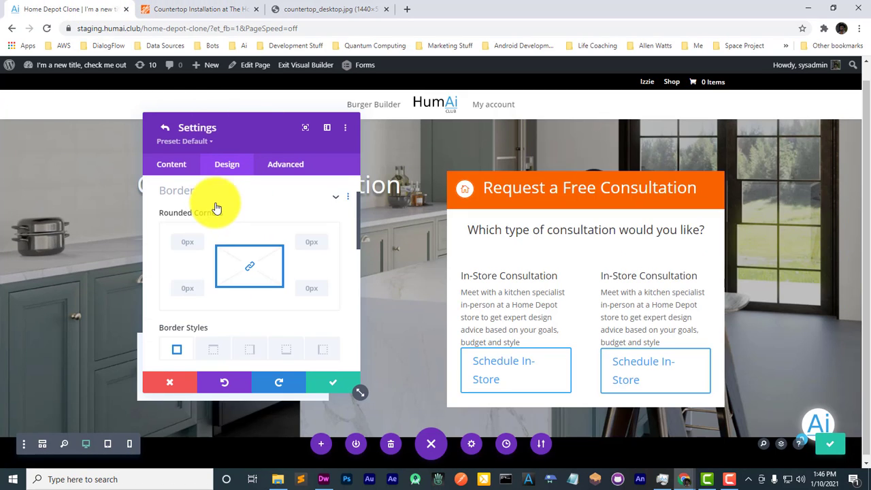
left_click(193, 241)
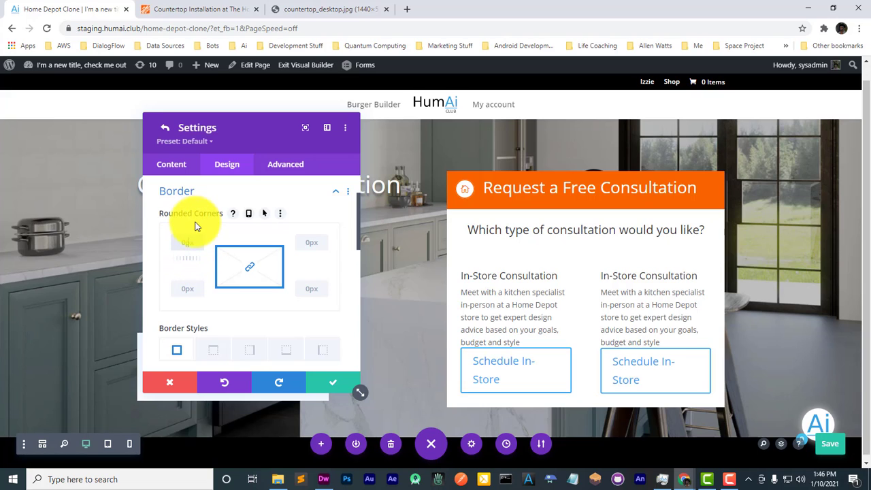
type("3")
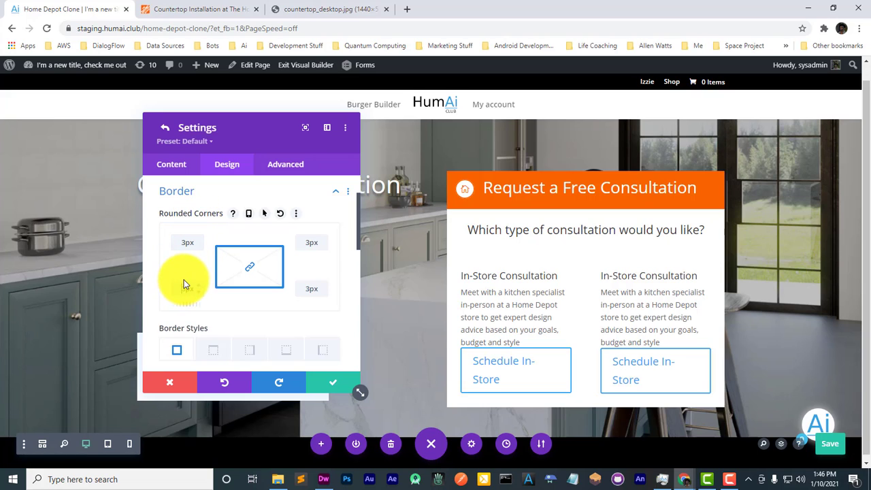
scroll(240, 285, "down", 3)
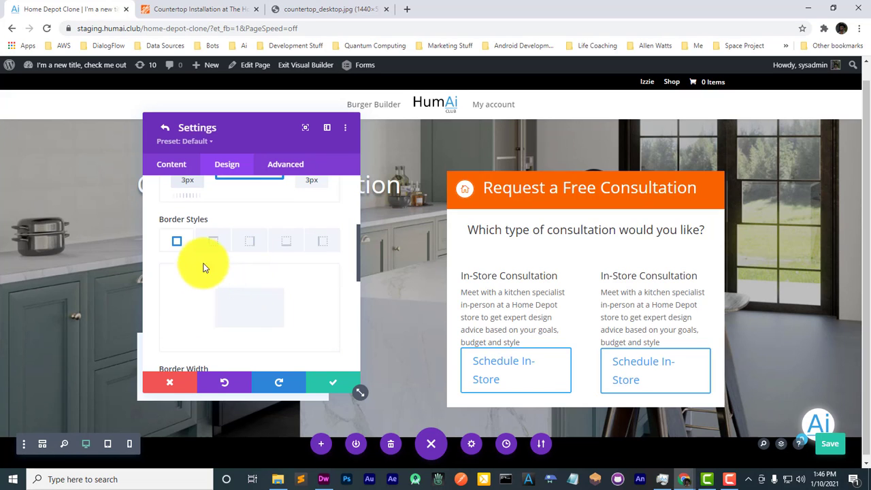
scroll(205, 262, "down", 3)
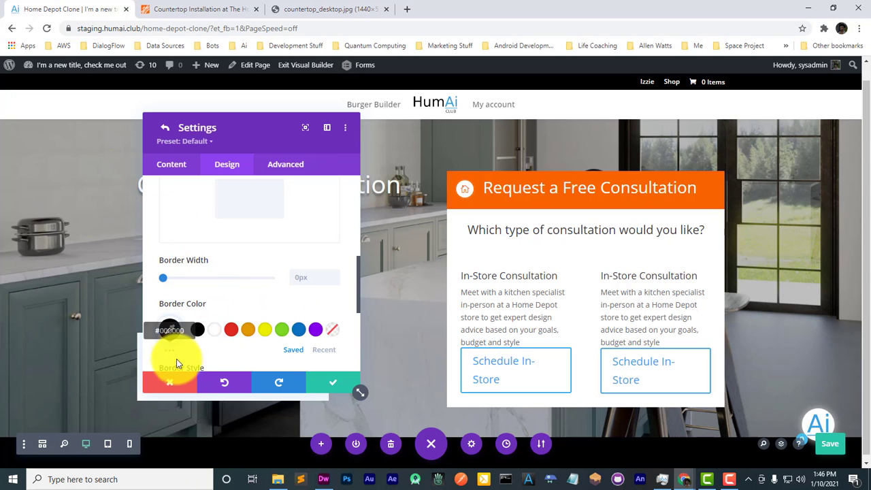
left_click(181, 381)
left_click(179, 383)
Step: Apply the first box shadow preset to the first column of the consultation options row
mouse_move(520, 267)
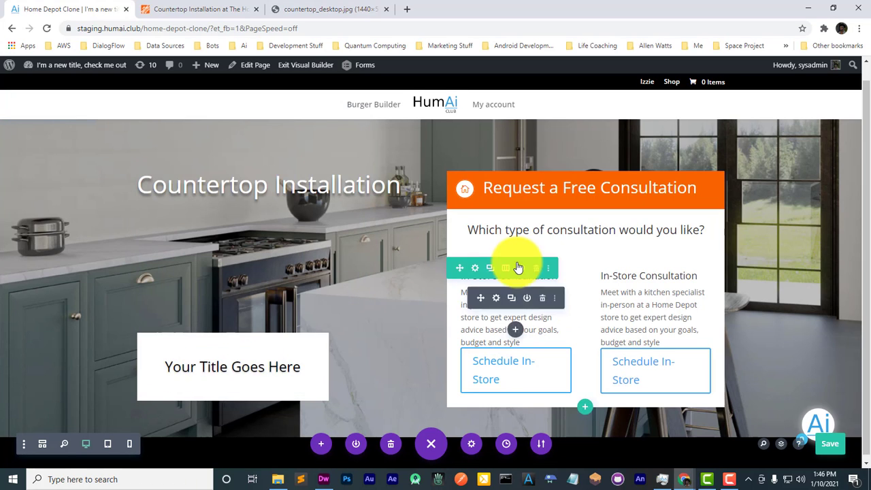
left_click(476, 272)
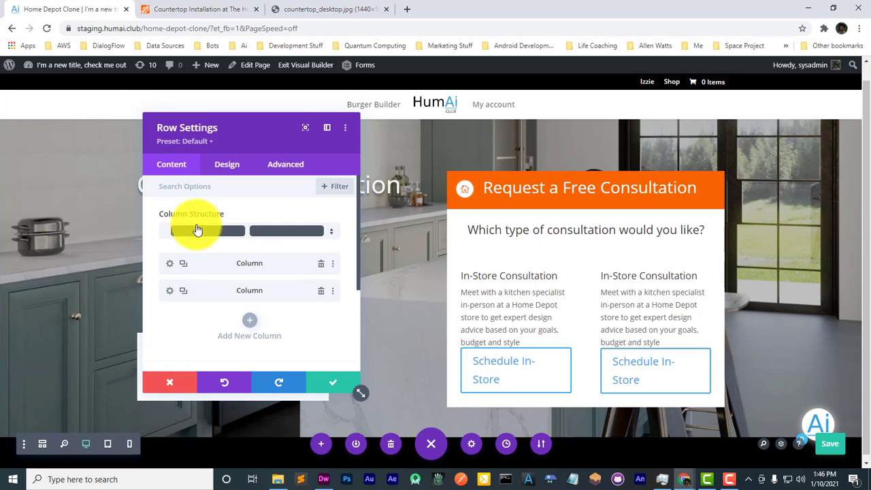
left_click(170, 264)
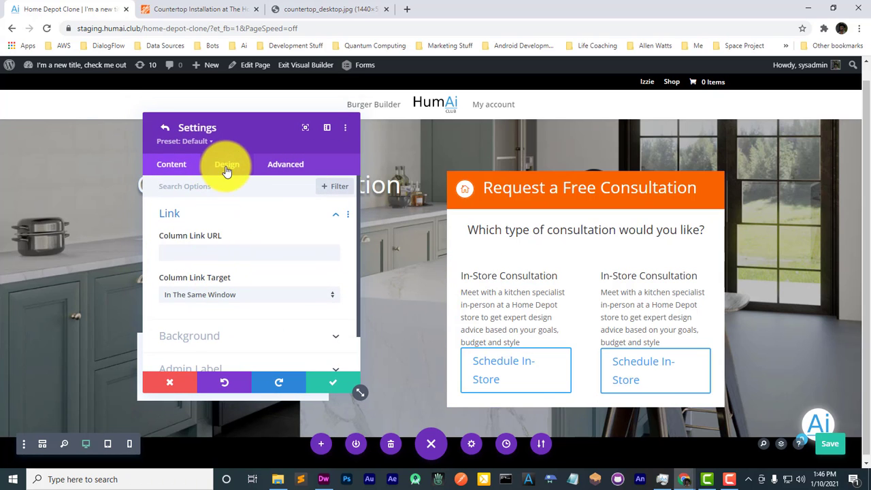
left_click(228, 166)
left_click(194, 283)
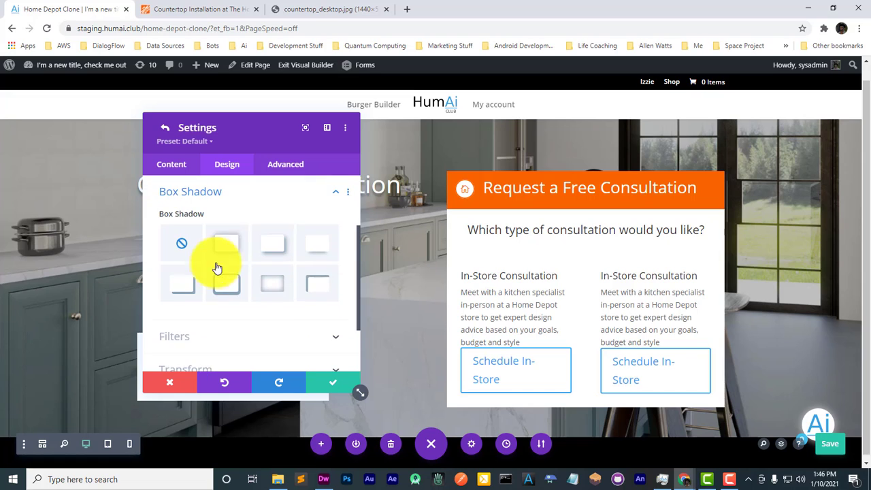
left_click(233, 243)
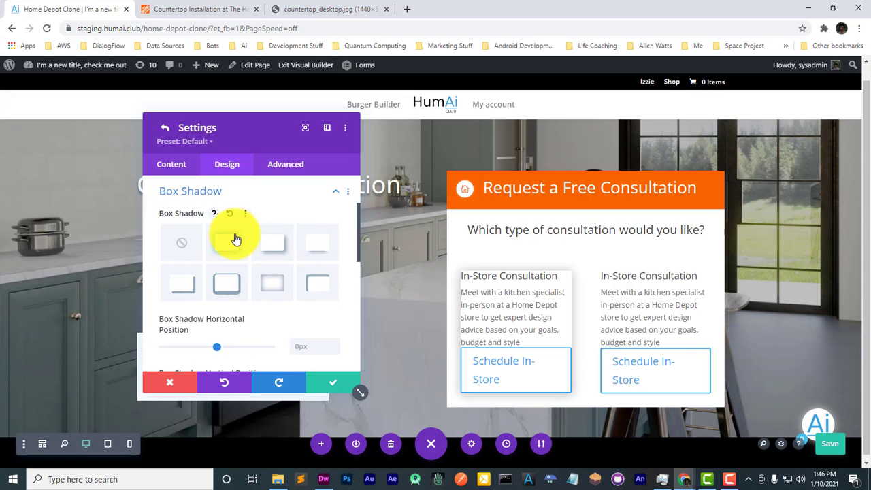
Step: Set the first consultation column's padding to 25px on all four sides and save the column settings
scroll(210, 311, "down", 3)
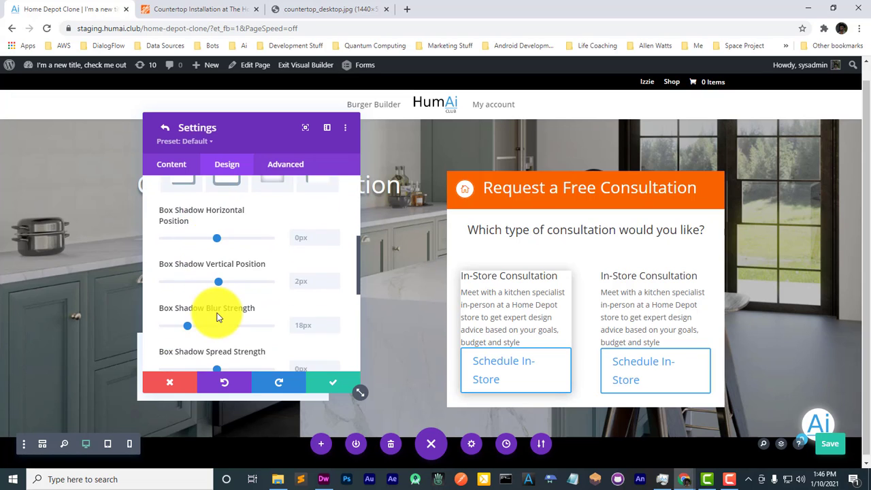
scroll(219, 316, "down", 6)
scroll(228, 317, "up", 1)
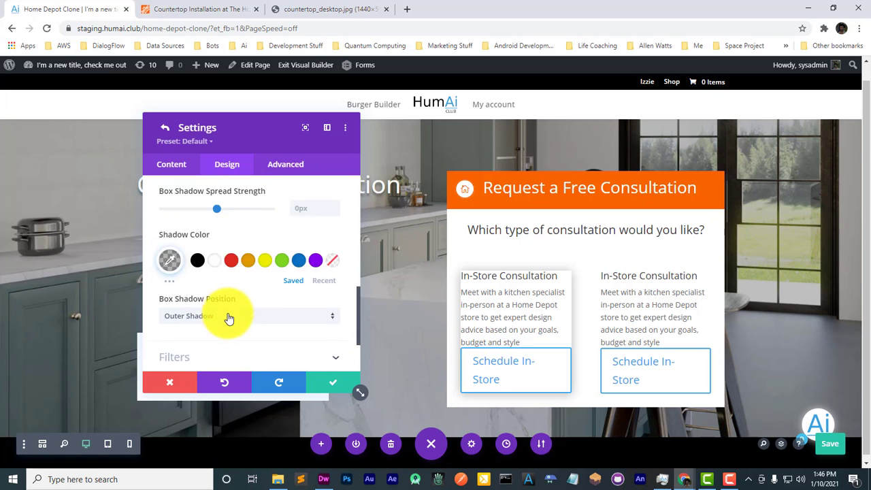
scroll(218, 300, "up", 8)
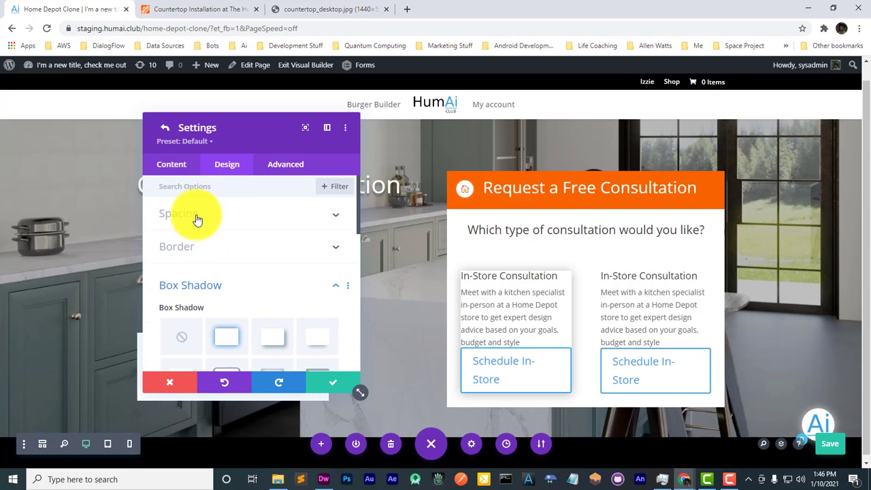
left_click(196, 219)
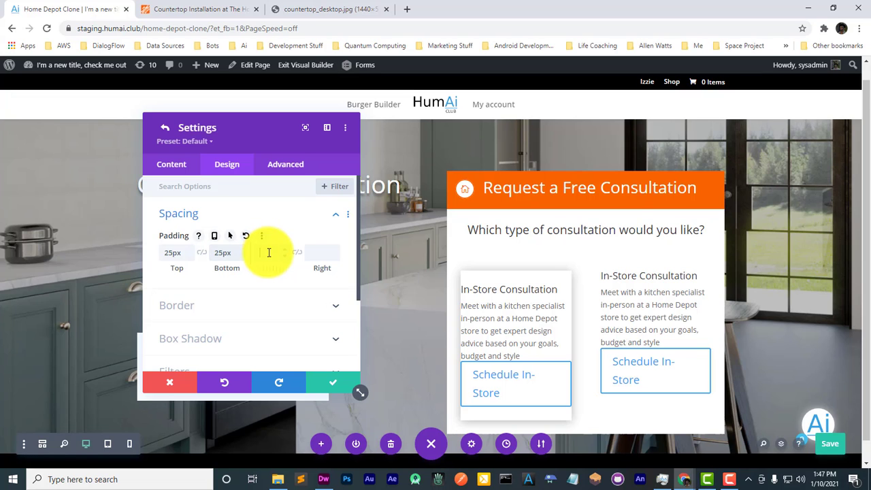
type("25")
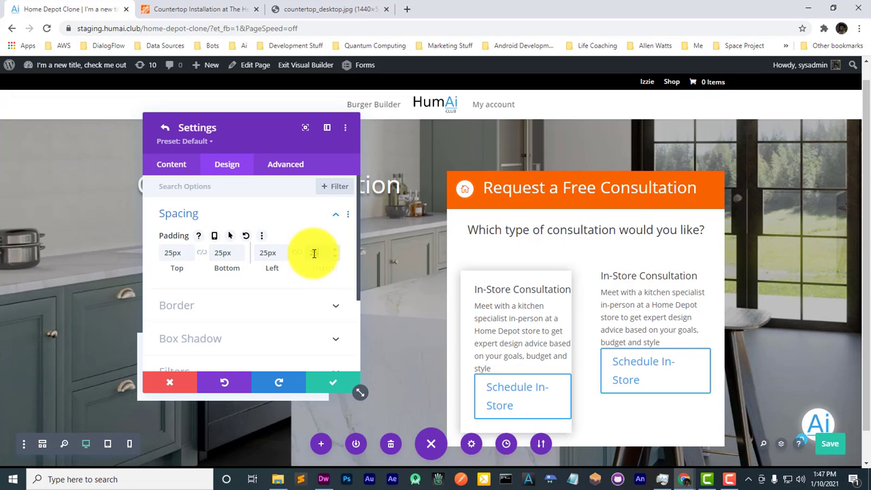
type("25")
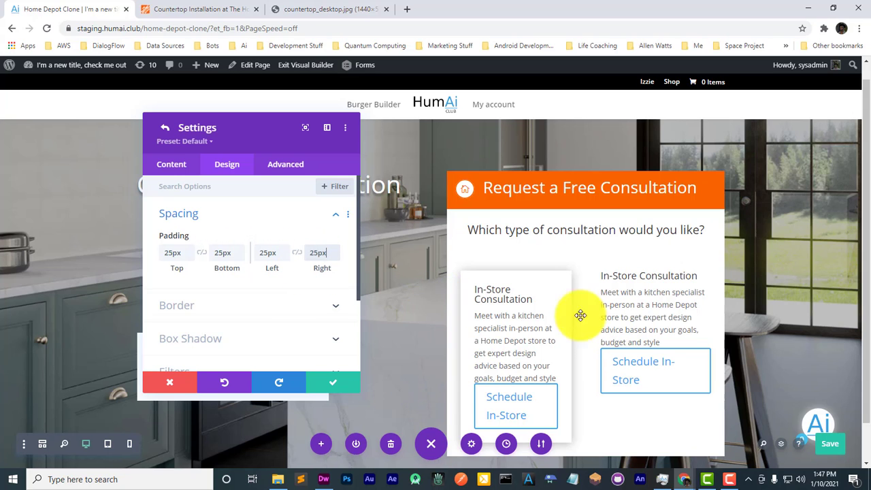
scroll(461, 290, "down", 1)
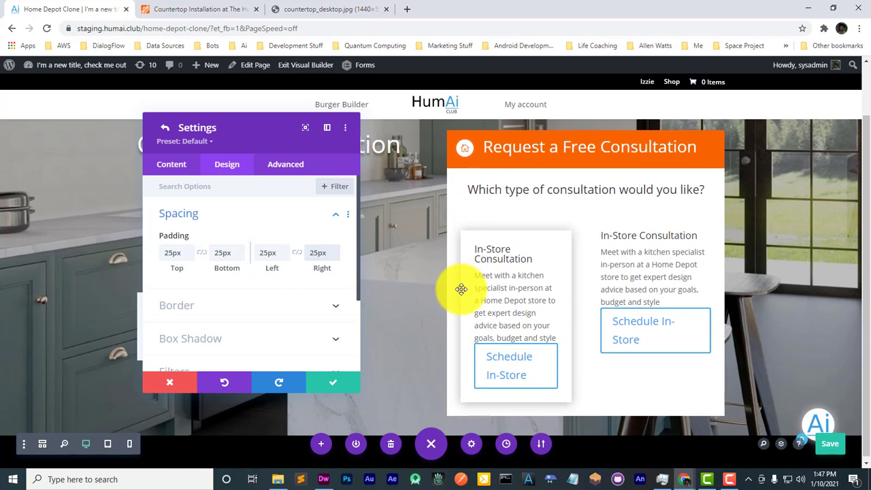
scroll(459, 297, "up", 2)
scroll(462, 300, "down", 2)
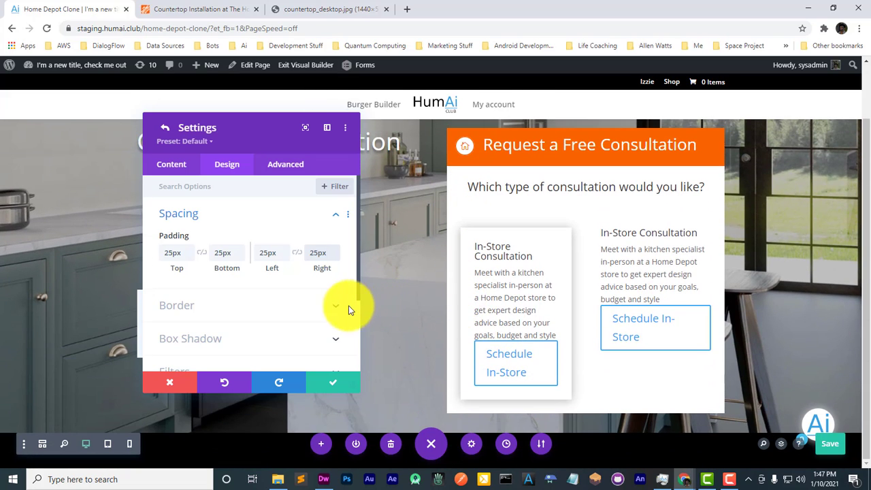
left_click(328, 381)
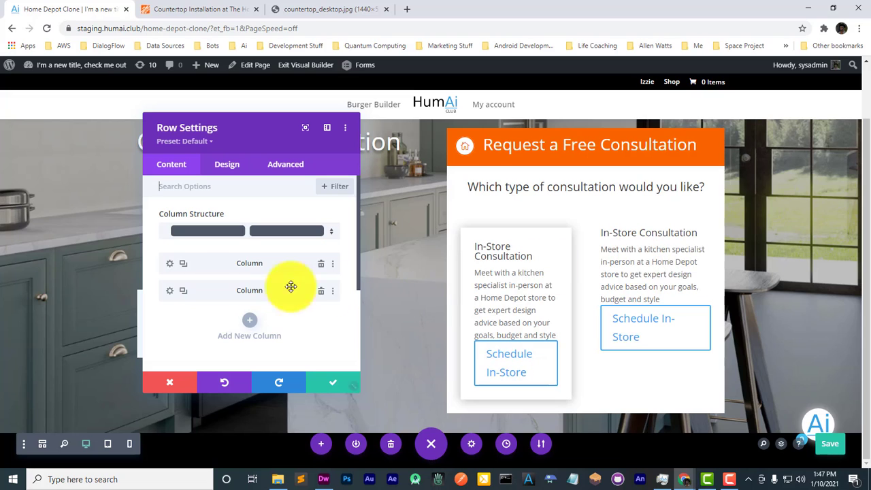
Step: Apply the first box shadow preset to the second column of the consultation options row
left_click(171, 291)
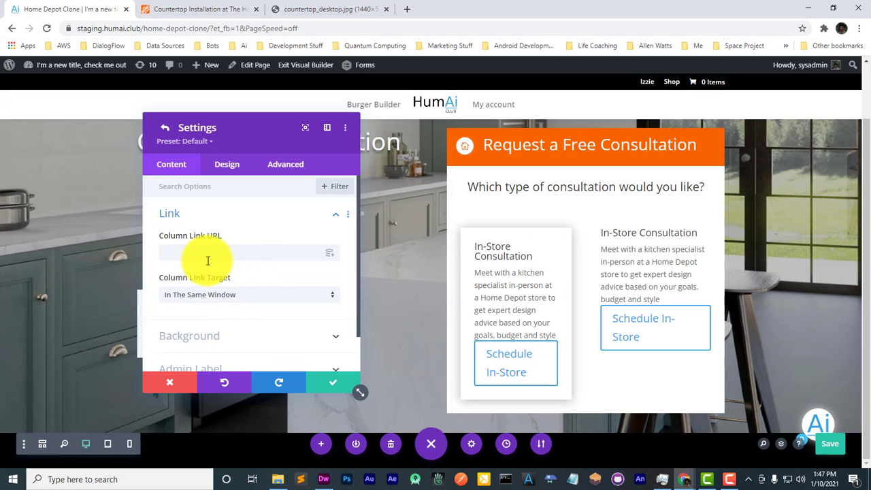
left_click(245, 170)
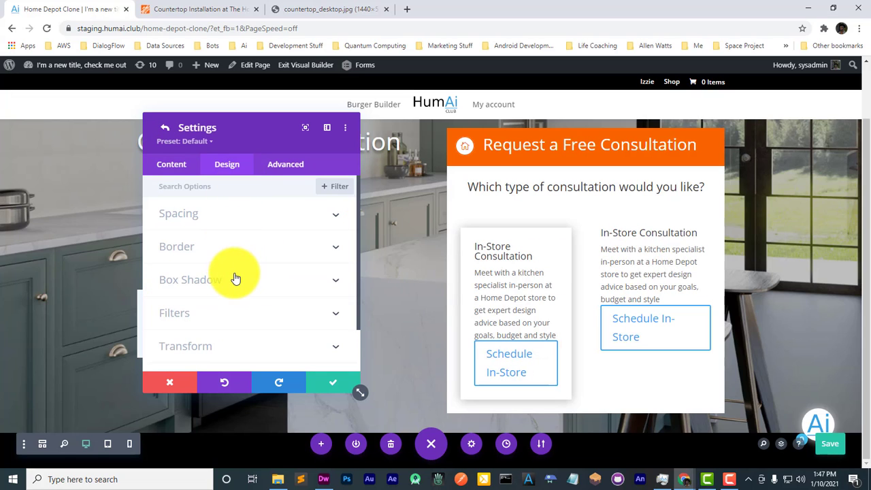
left_click(233, 277)
left_click(232, 243)
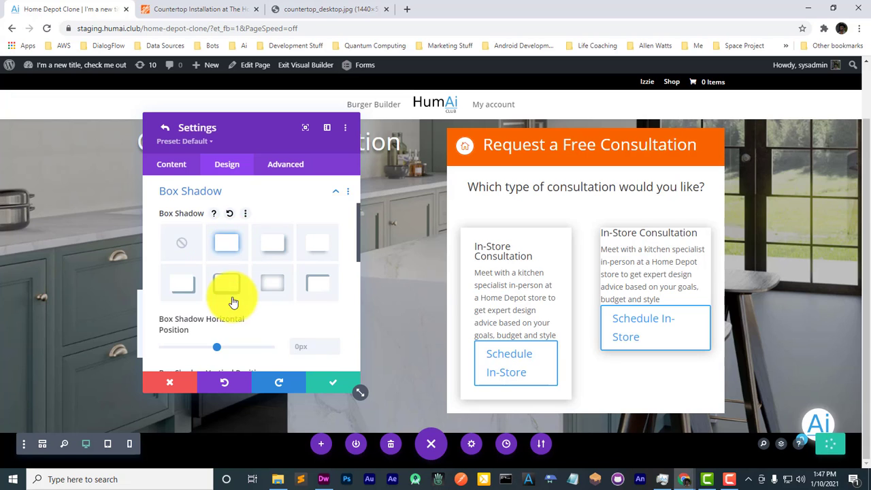
Step: Set the second consultation column's padding to 25px on all four sides and save the row
scroll(246, 299, "down", 3)
scroll(259, 300, "up", 4)
scroll(260, 301, "up", 2)
left_click(225, 217)
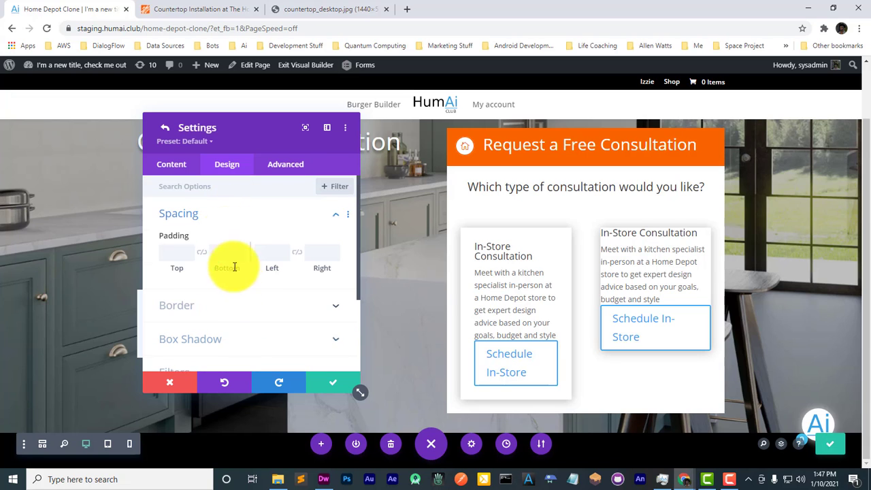
left_click(181, 251)
type("25")
left_click(228, 254)
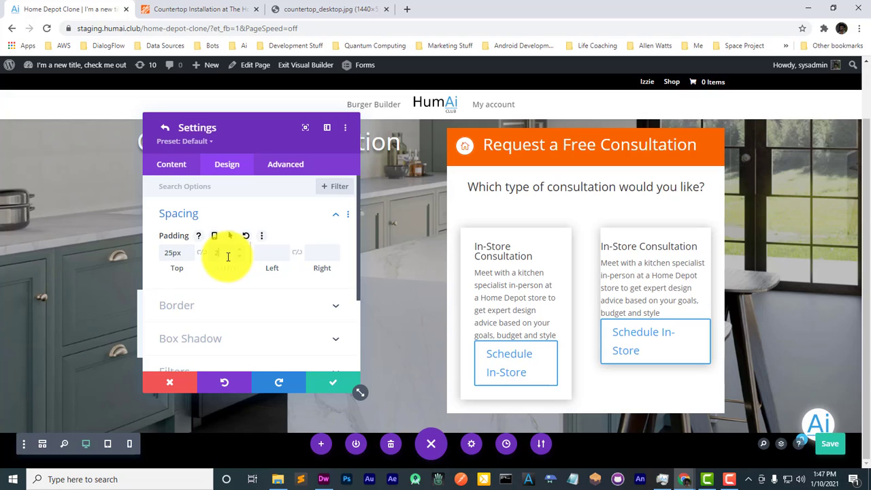
type("25")
left_click(267, 253)
type("25")
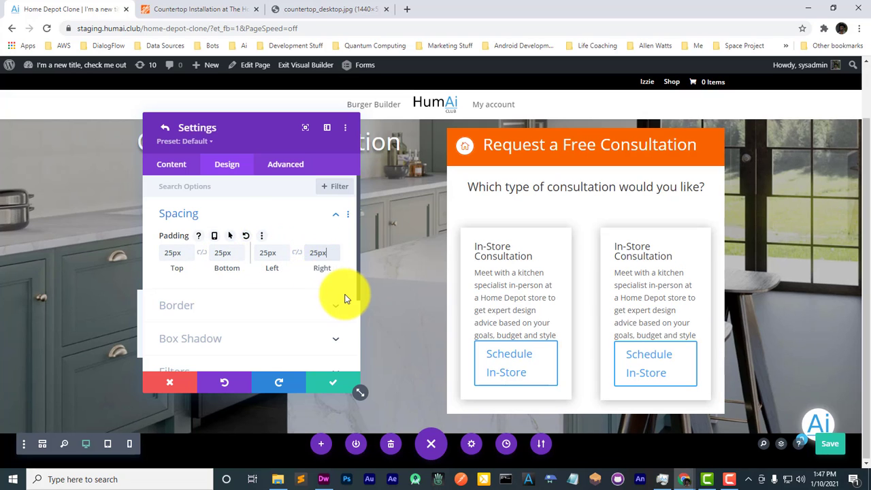
left_click(169, 129)
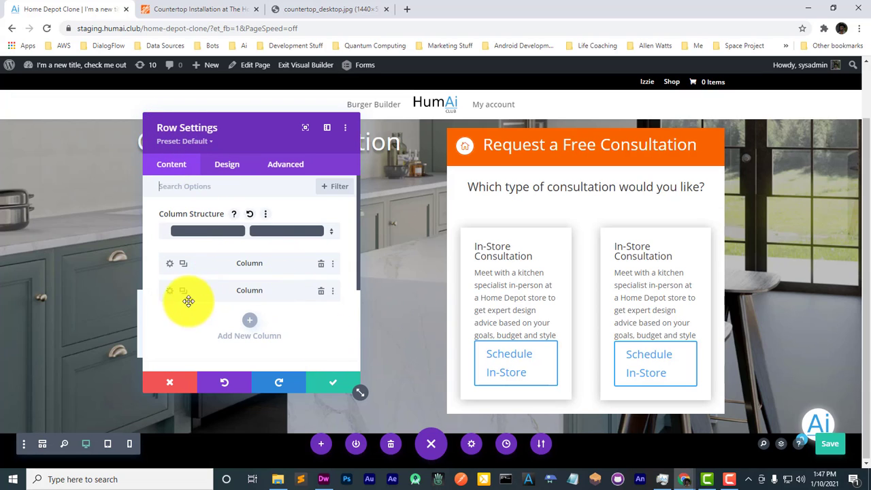
left_click(316, 380)
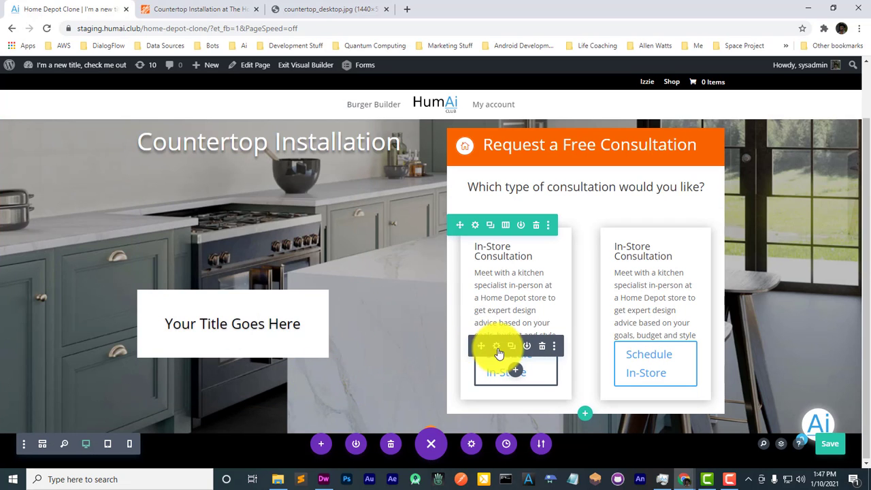
Step: Turn on custom styles for the Schedule In-Store button in the first consultation card
left_click(502, 352)
left_click(223, 166)
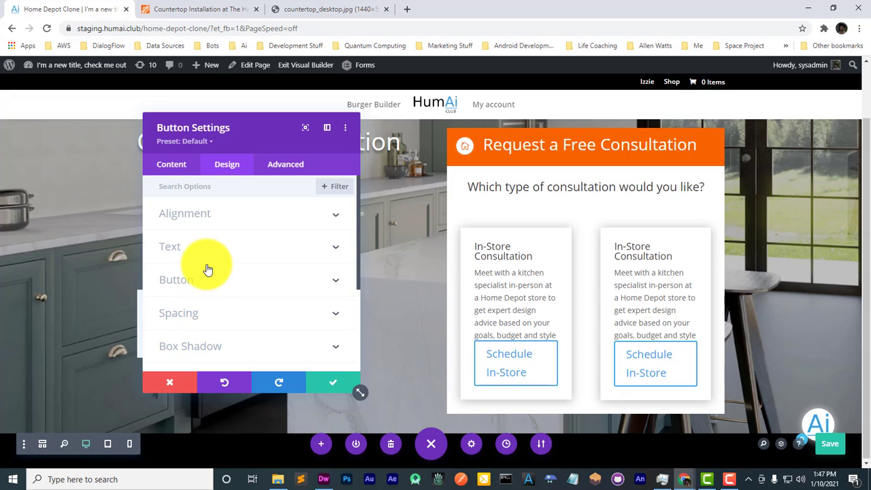
scroll(208, 279, "down", 1)
scroll(211, 330, "down", 2)
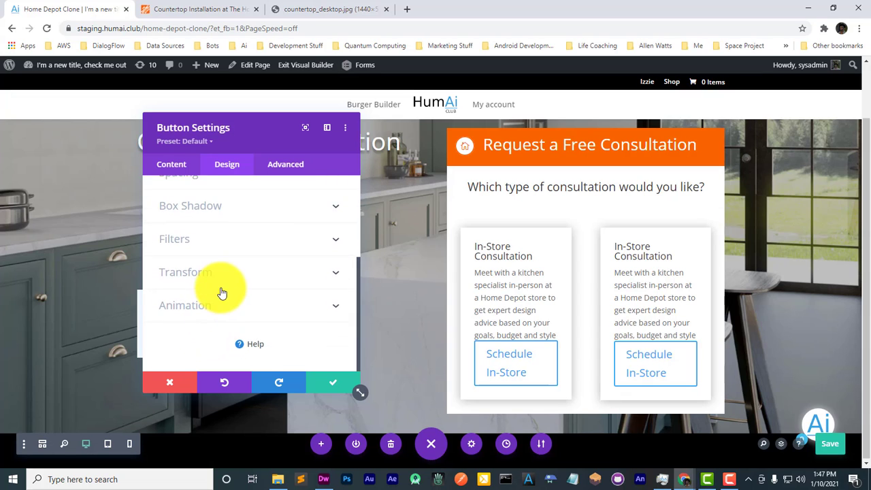
scroll(225, 293, "up", 2)
scroll(228, 291, "up", 1)
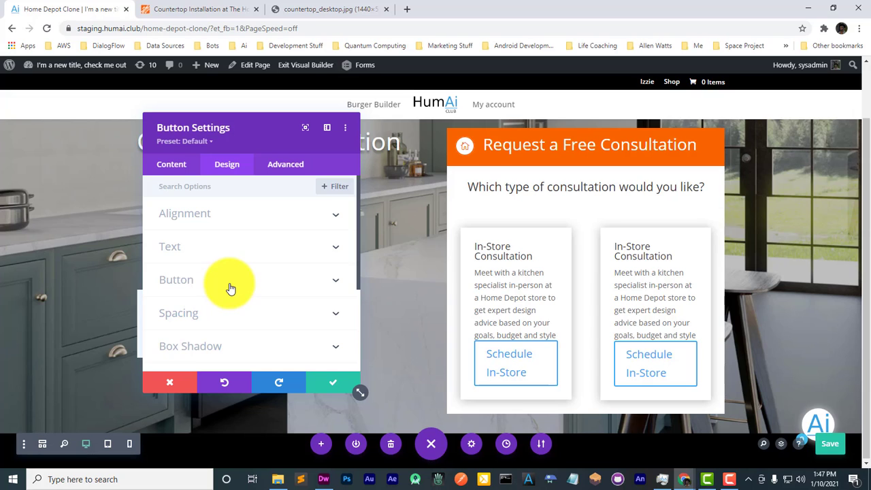
scroll(231, 288, "down", 2)
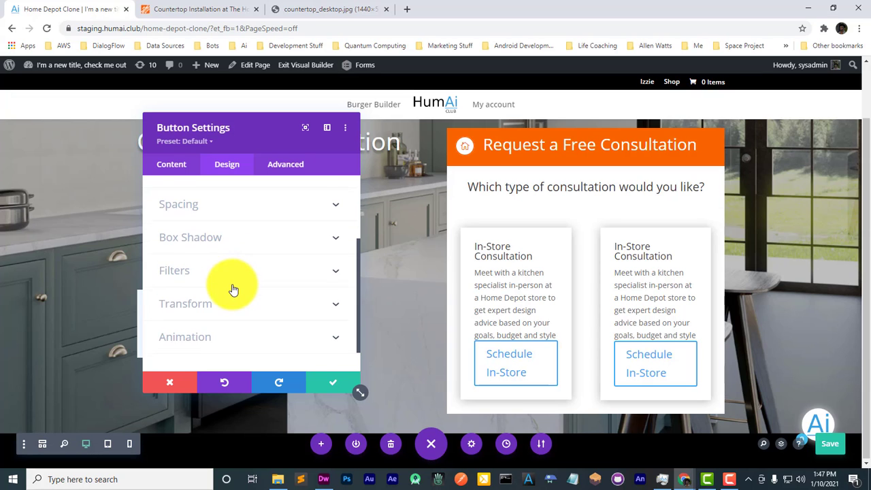
scroll(240, 294, "up", 3)
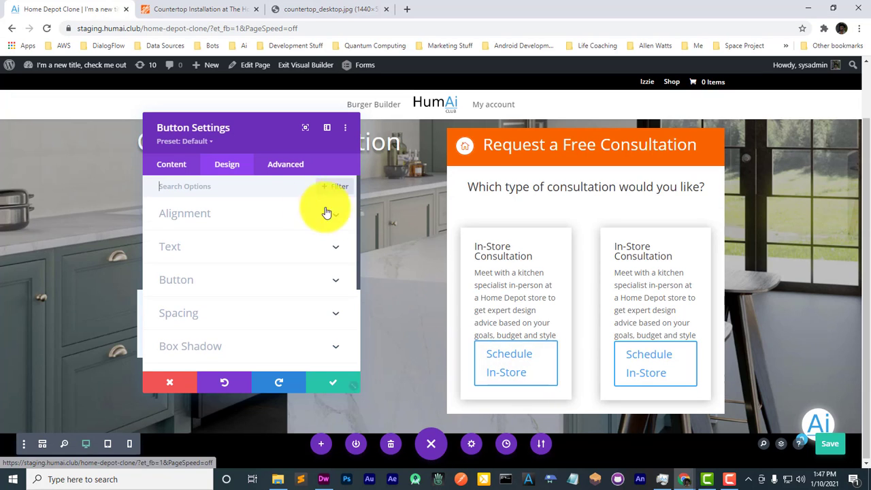
left_click(183, 165)
scroll(221, 272, "down", 1)
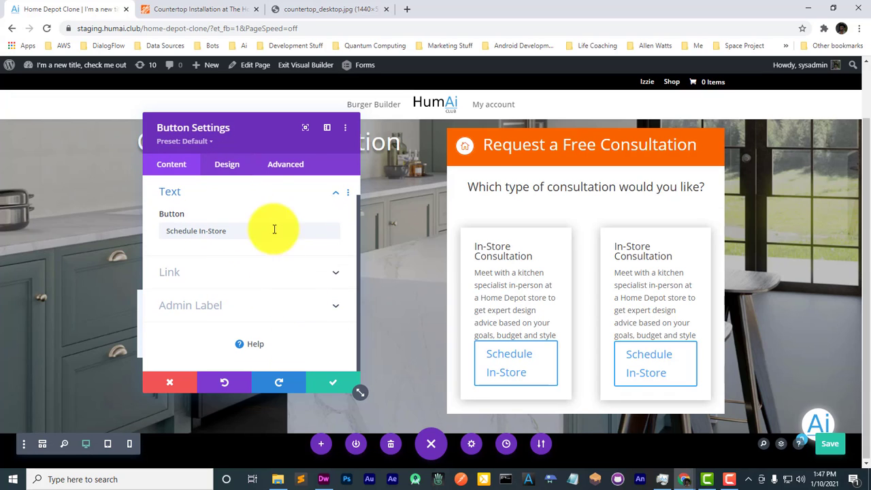
left_click(229, 165)
left_click(208, 290)
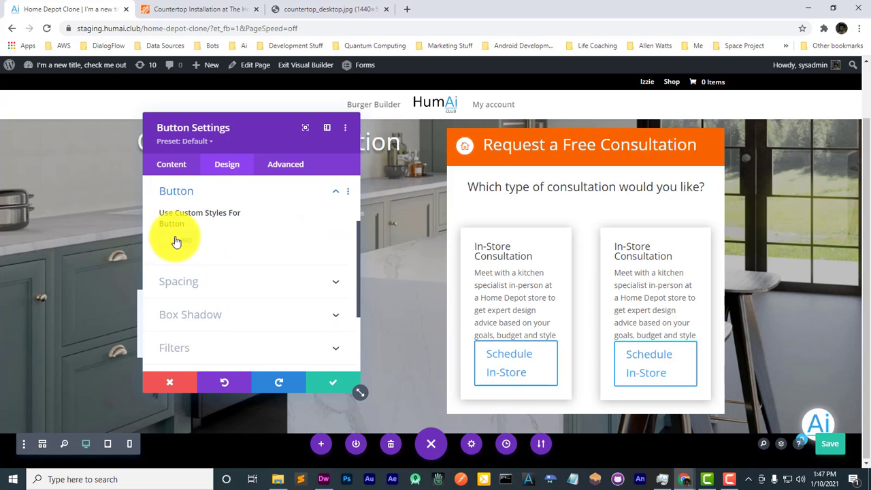
left_click(177, 238)
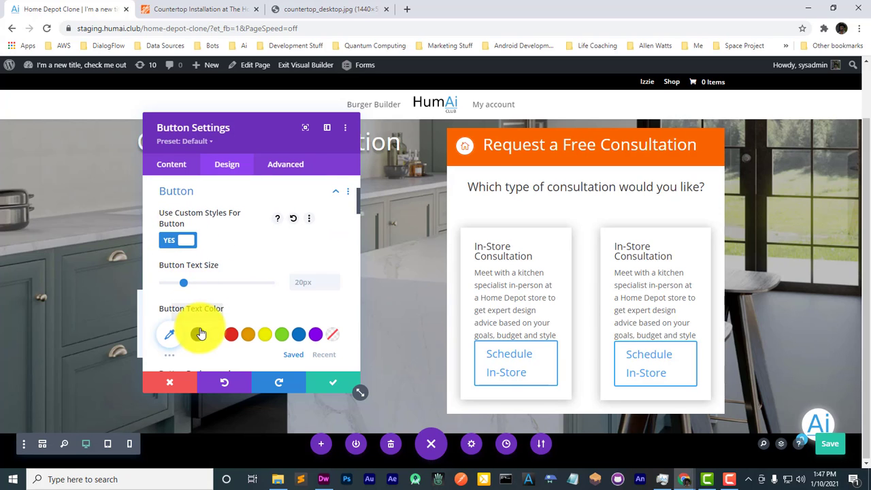
Step: Open the colour picker for the Schedule In-Store button's border colour
scroll(204, 306, "down", 4)
scroll(206, 297, "down", 3)
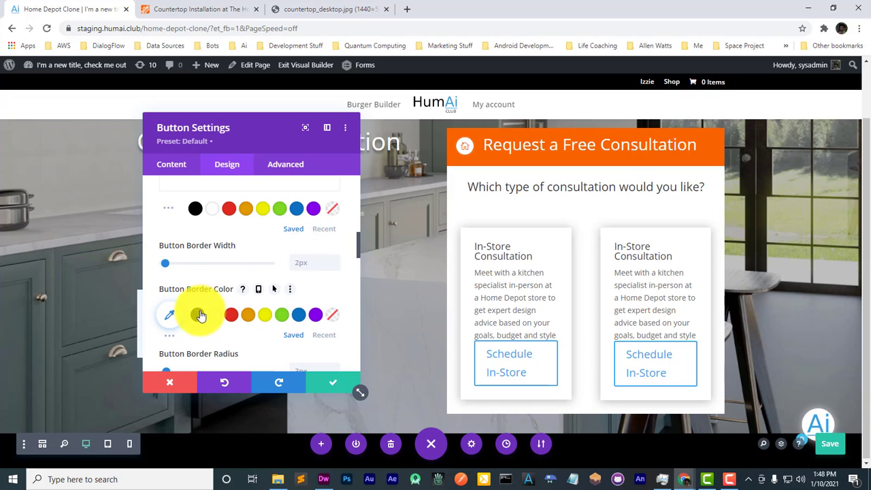
left_click(171, 315)
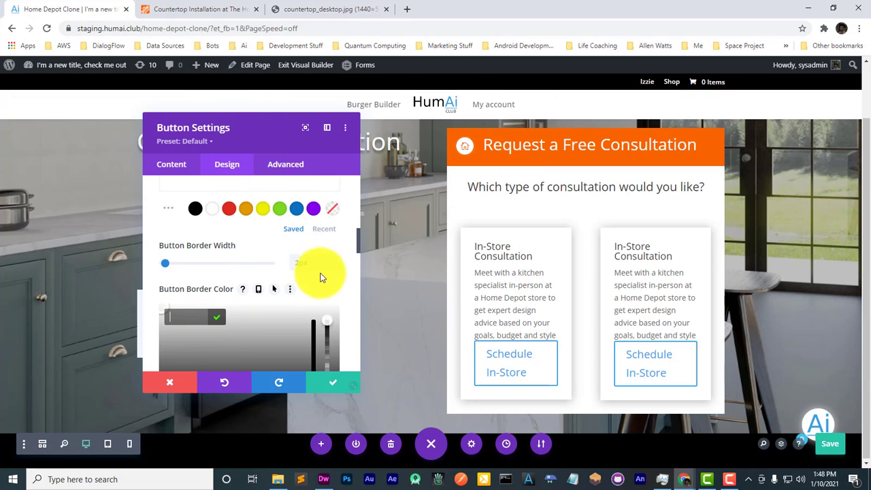
left_click(159, 307)
left_click(178, 315)
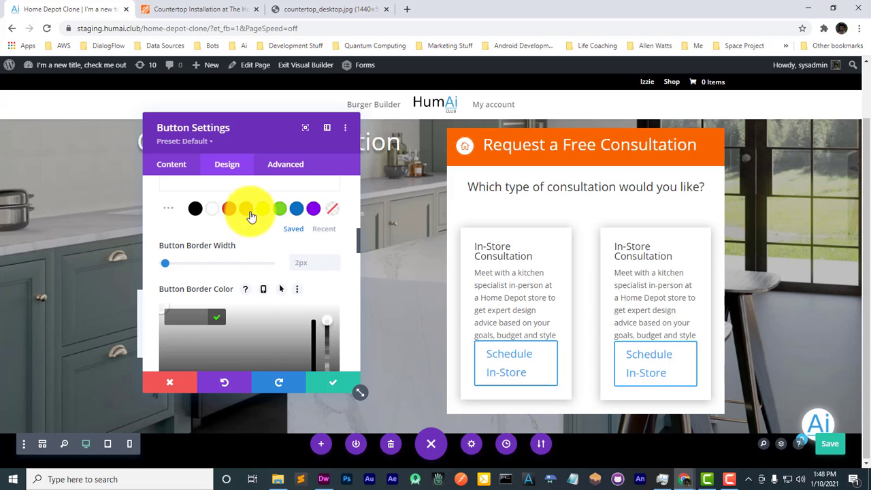
Step: On the Home Depot reference page, inspect the orange Request a Free Consultation header in the developer tools
left_click(194, 9)
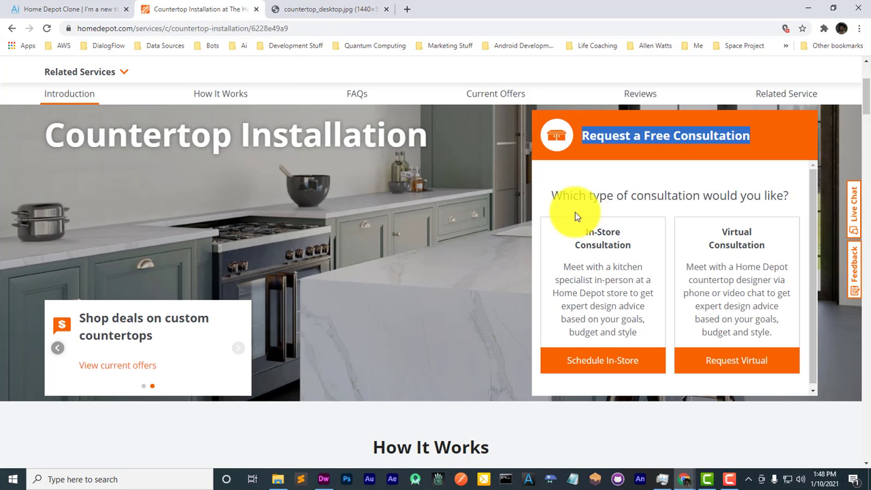
right_click(614, 159)
left_click(652, 231)
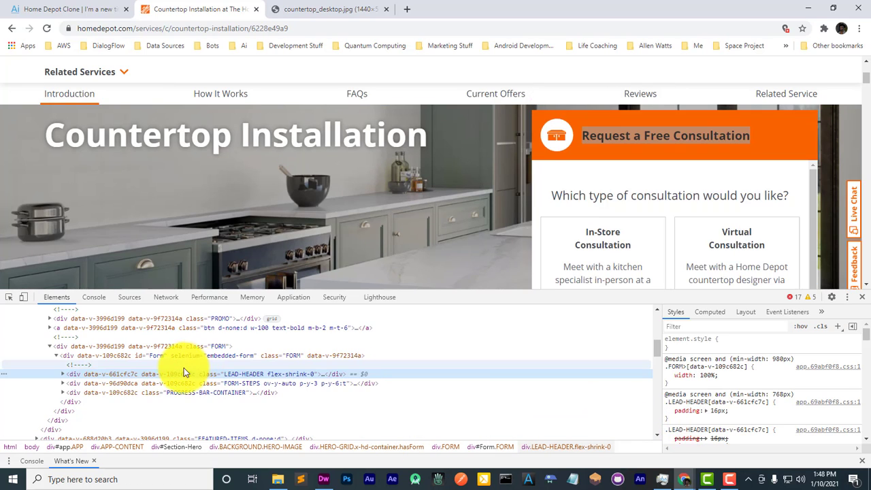
Step: Examine the styles of the two FORM containers around the consultation header for the source of the orange background colour
left_click(146, 356)
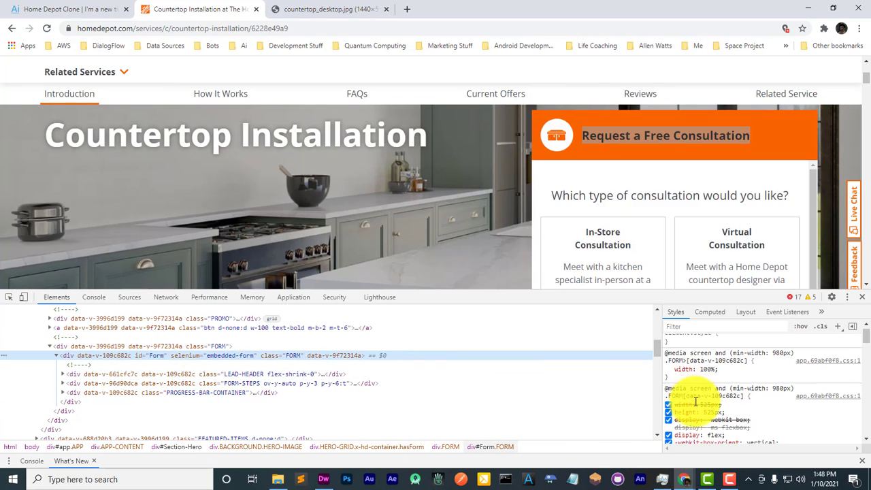
scroll(696, 402, "down", 10)
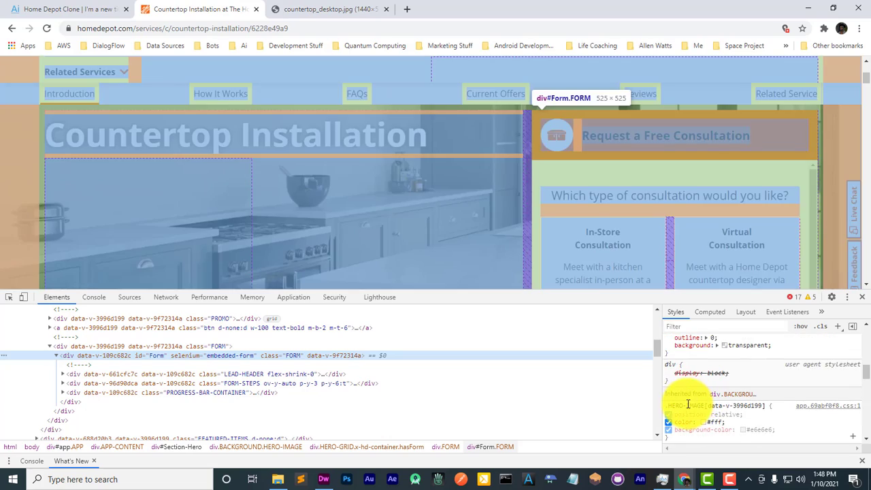
scroll(688, 405, "down", 4)
scroll(688, 404, "up", 4)
scroll(94, 334, "up", 4)
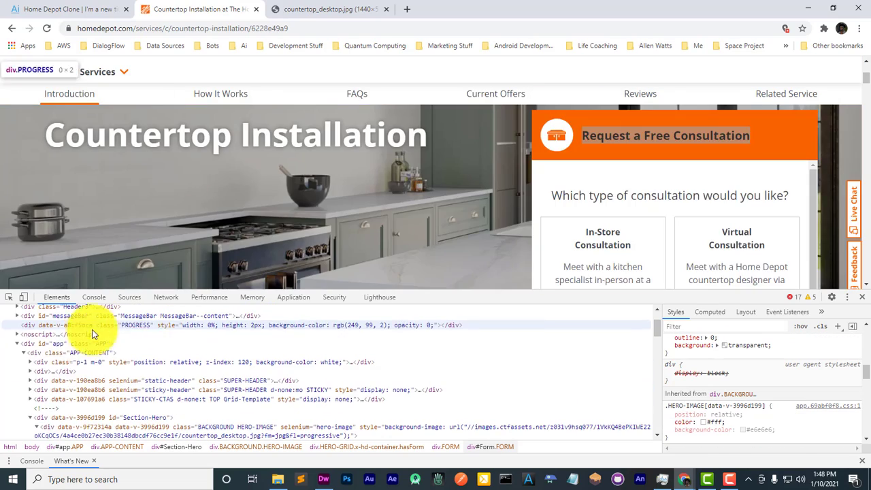
scroll(94, 334, "down", 5)
left_click(104, 348)
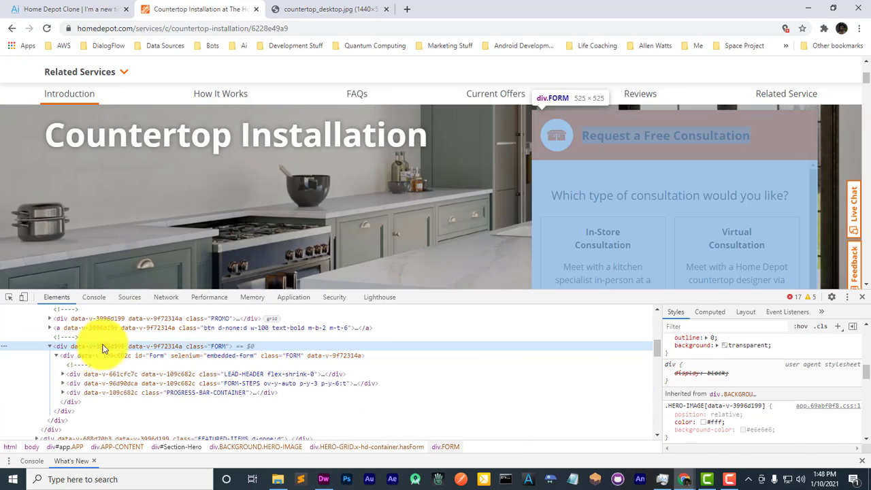
scroll(722, 375, "up", 5)
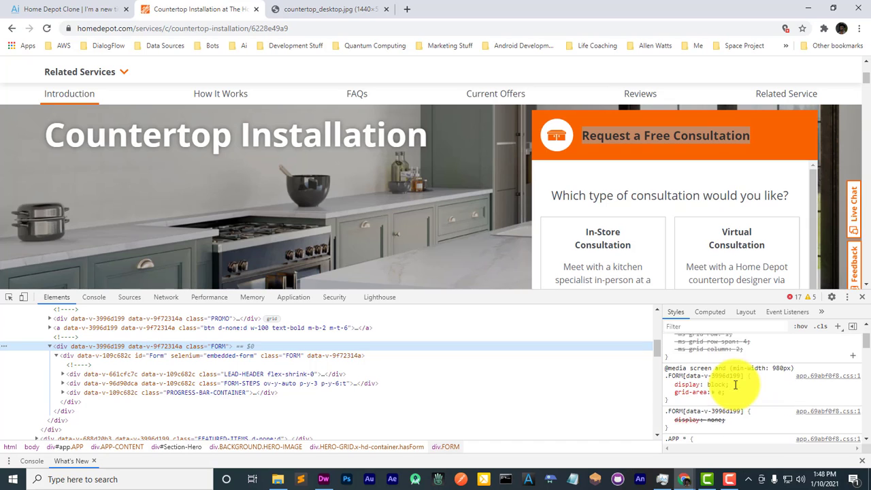
scroll(735, 384, "down", 2)
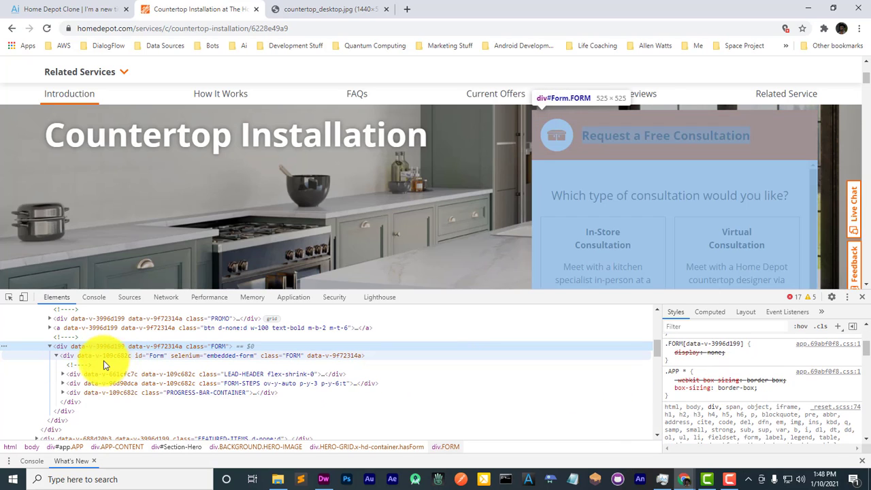
Step: Copy the background colour #f96302 from the LEAD-HEADER element's styles and clear it there
left_click(101, 376)
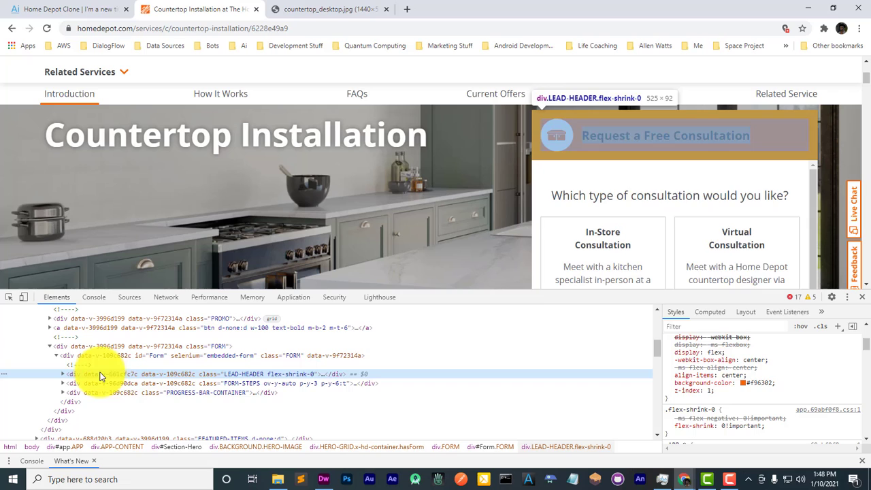
left_click(758, 383)
key("ctrl+c")
key("BackSpace")
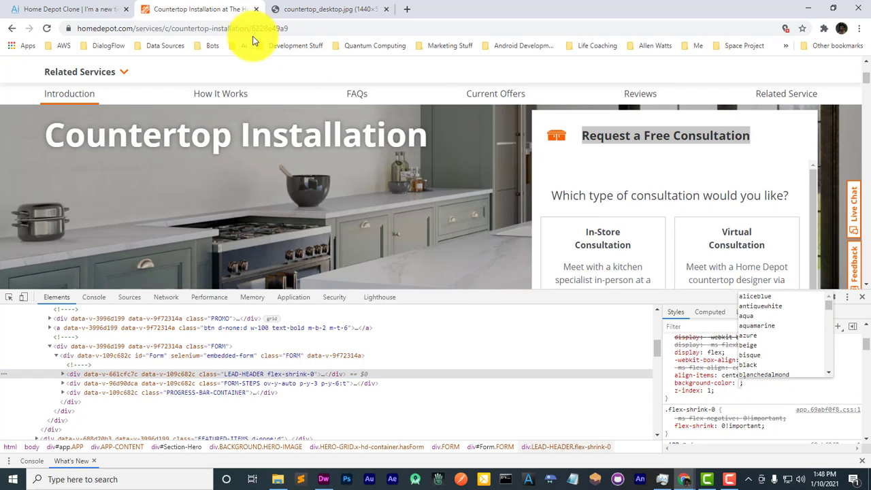
Step: Back on the Home Depot Clone page, set the first Schedule In-Store button's border colour to #f96302 and save the button
left_click(116, 9)
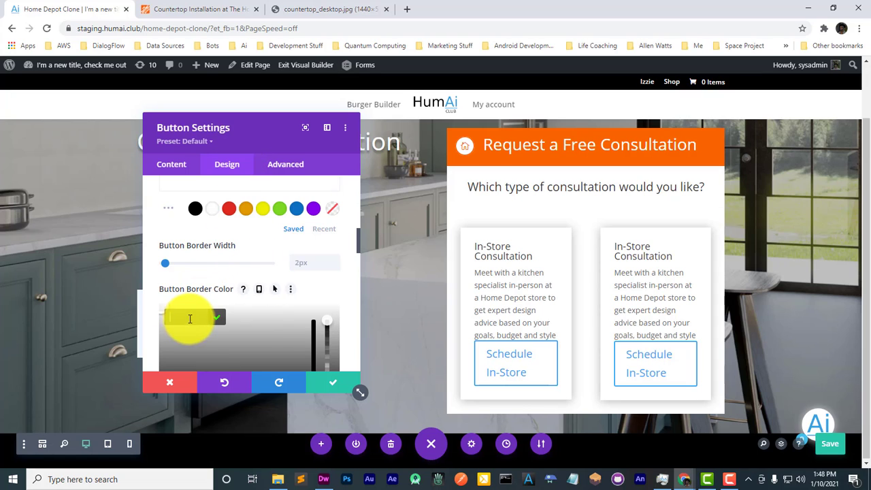
key("ctrl+v")
left_click(217, 316)
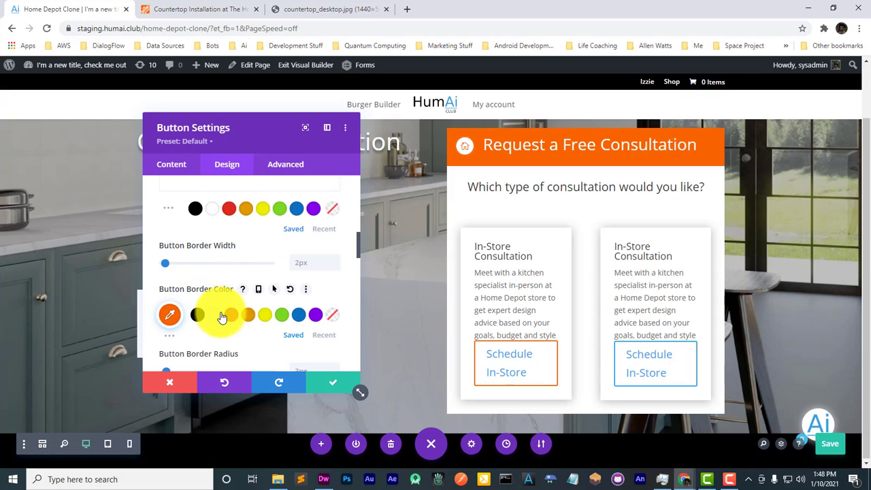
left_click(328, 382)
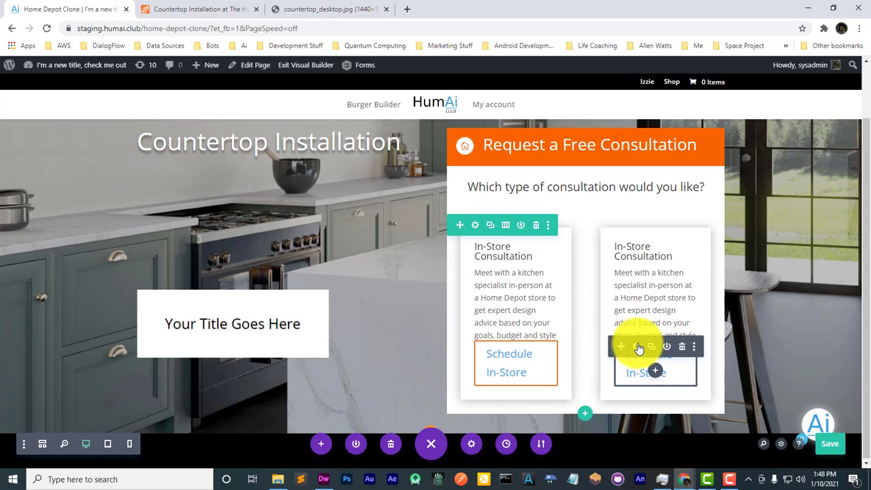
Step: Turn on custom styles for the Schedule In-Store button in the second consultation card
left_click(638, 347)
left_click(226, 164)
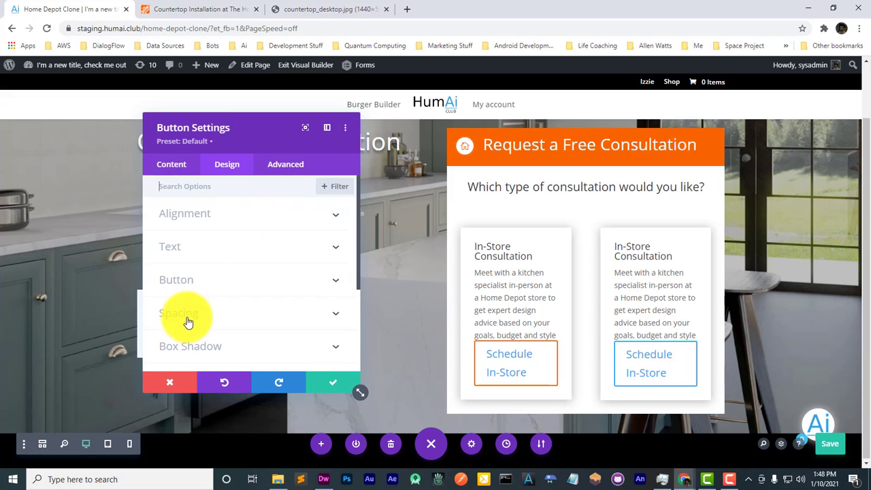
left_click(199, 279)
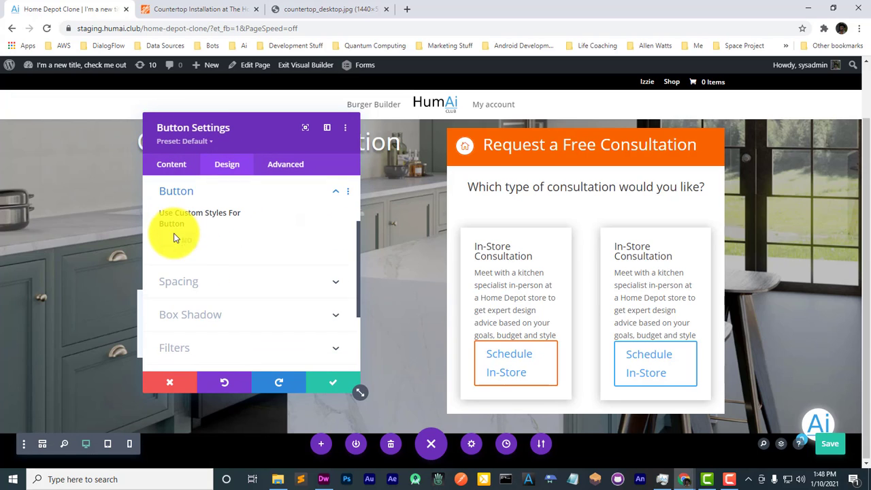
left_click(177, 240)
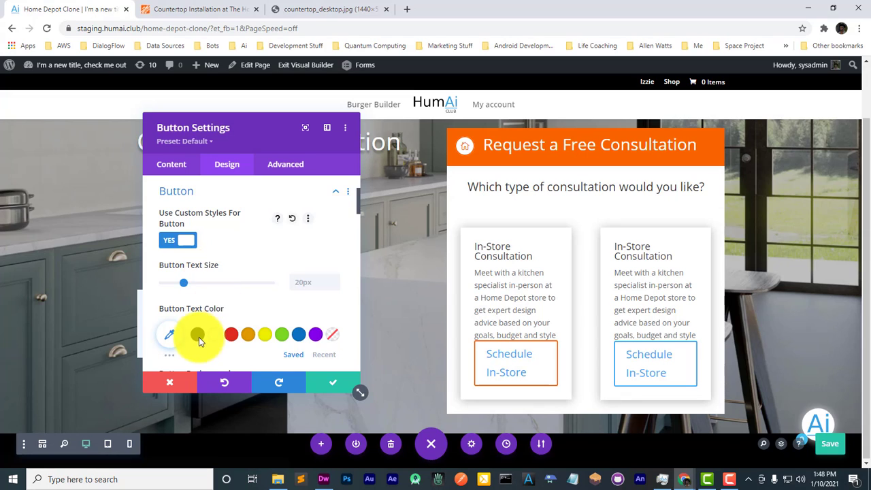
Step: Set the second Schedule In-Store button's border colour to #f96302 and save the button
scroll(197, 337, "down", 3)
scroll(206, 339, "down", 3)
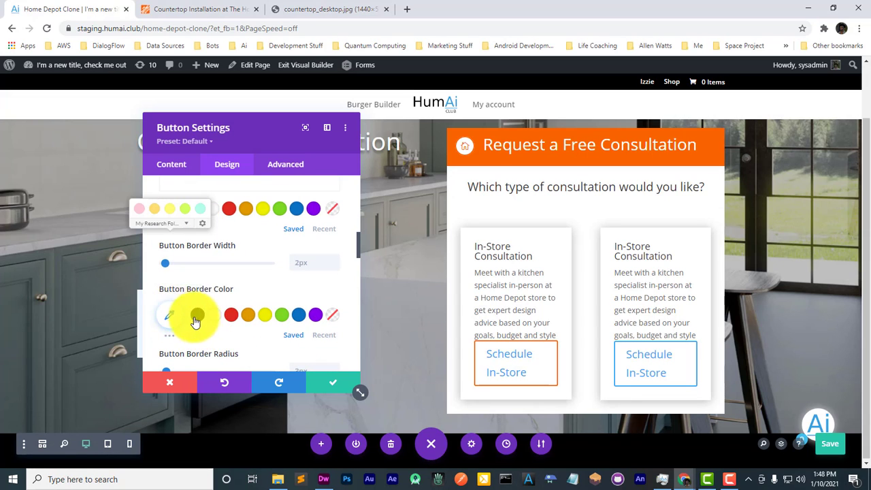
left_click(174, 322)
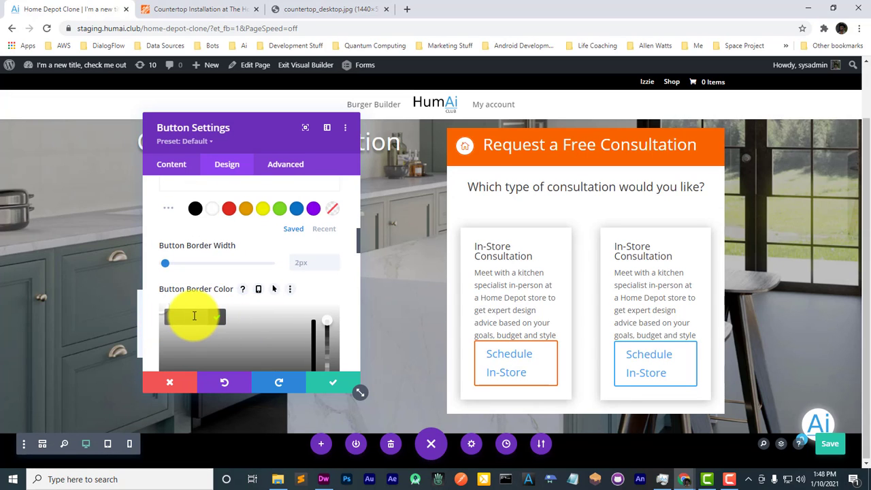
key("ctrl+v")
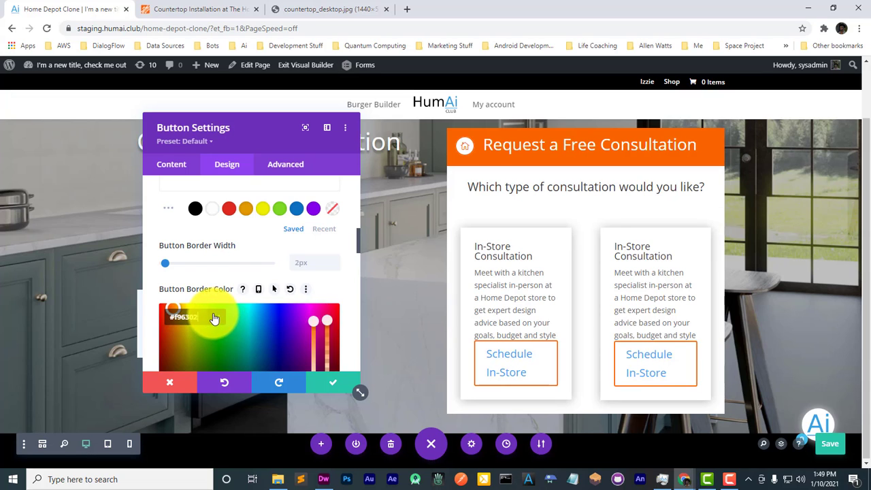
left_click(330, 382)
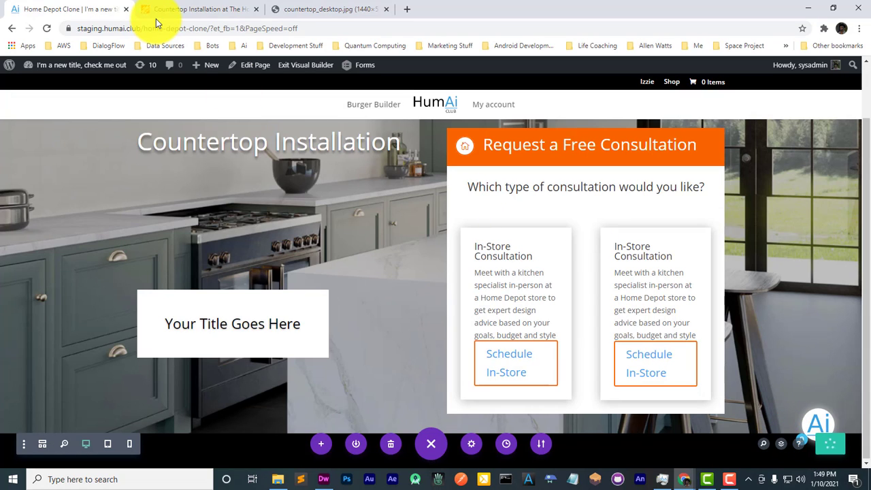
Step: On the Home Depot reference page, close the developer tools, reload the page and dismiss the location request
left_click(215, 14)
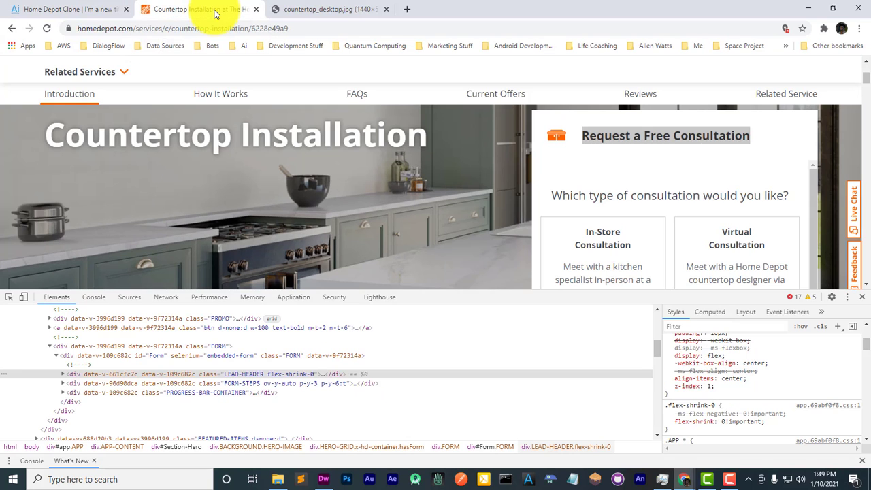
left_click(860, 300)
left_click(48, 30)
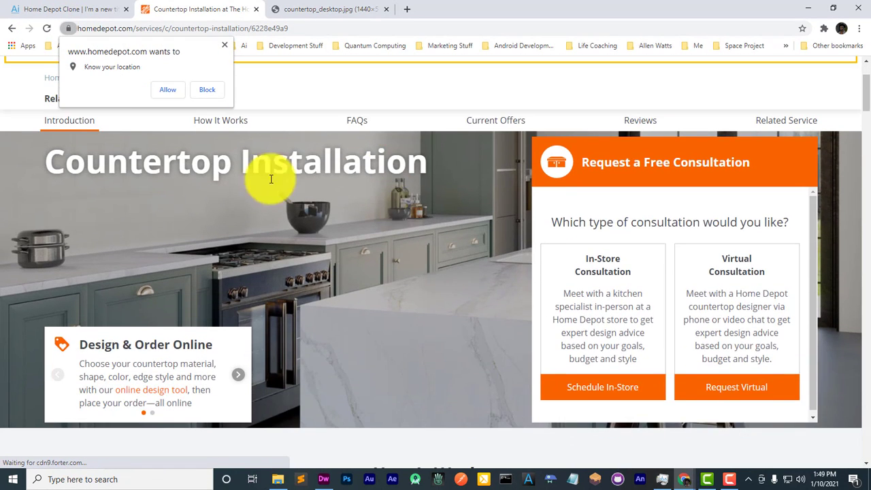
left_click(225, 51)
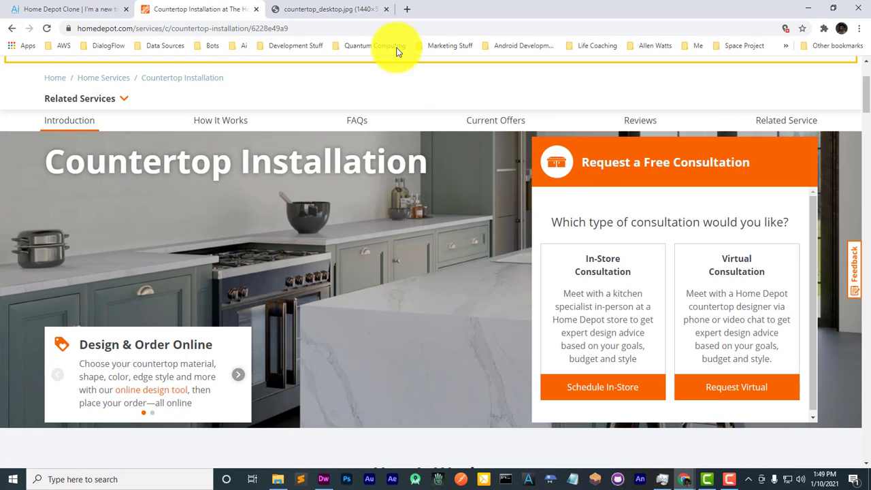
Step: Compare the hero section of the Divi clone with the Home Depot reference page
left_click(67, 10)
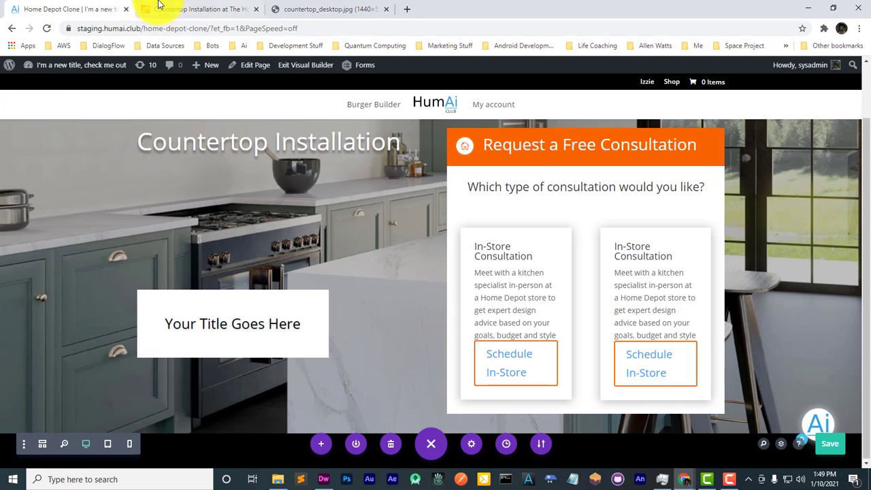
left_click(198, 9)
left_click(66, 7)
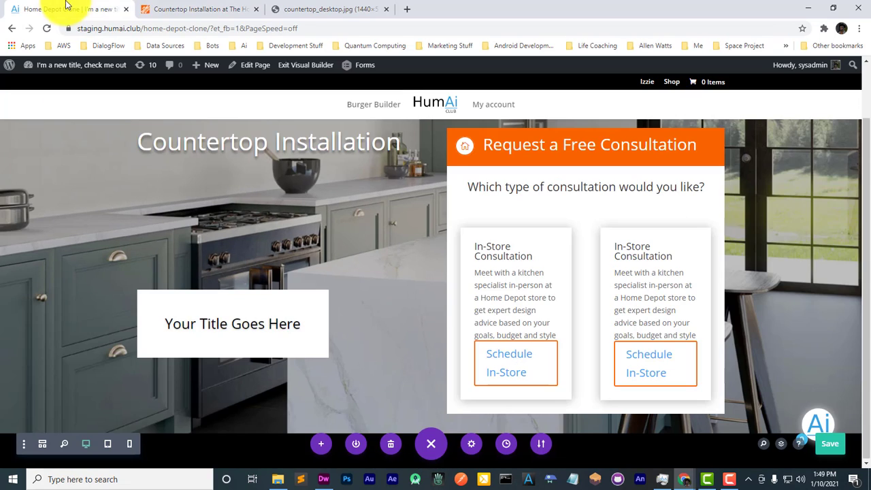
left_click(191, 8)
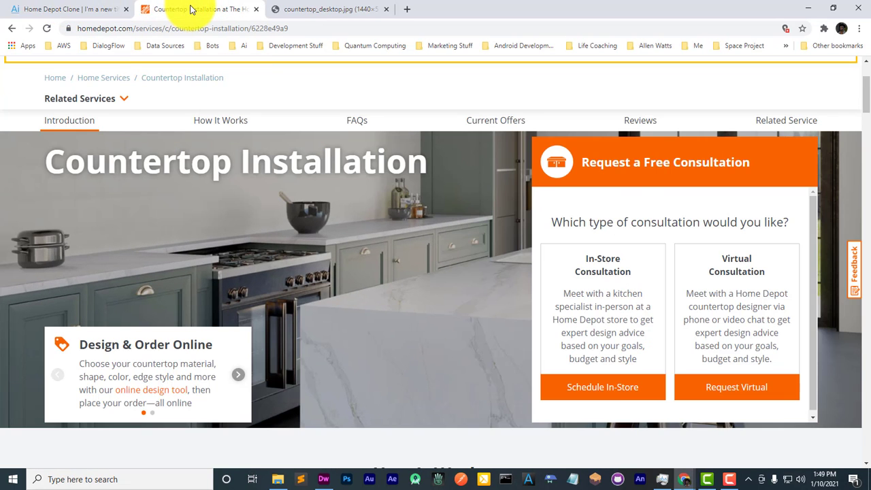
left_click(99, 7)
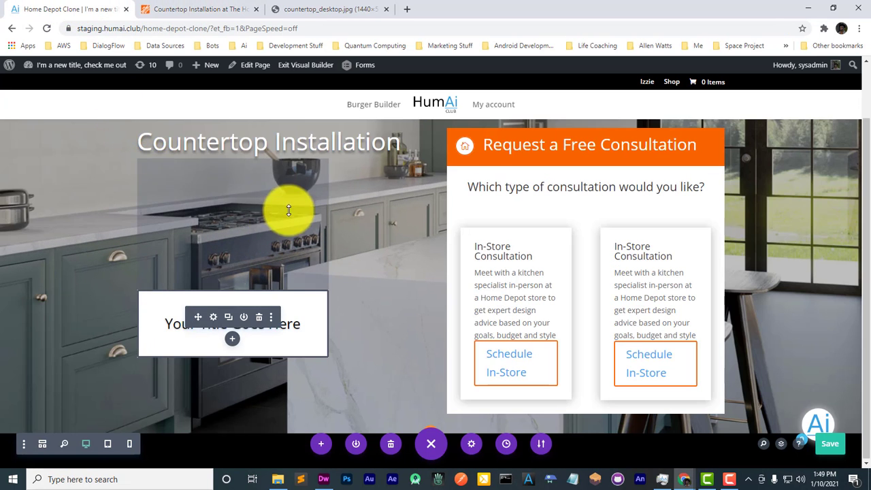
Step: Open the hero section's settings and review its sizing options, from column heights and widths to maximum height
scroll(311, 282, "up", 3)
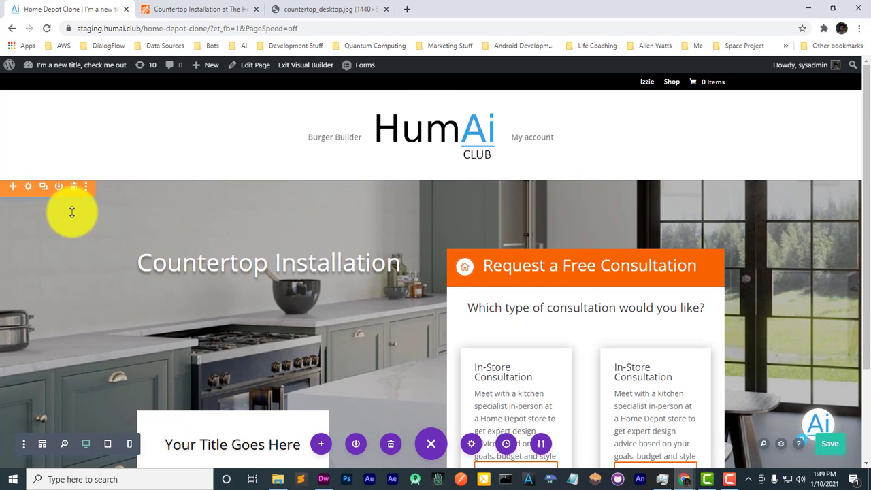
left_click(31, 189)
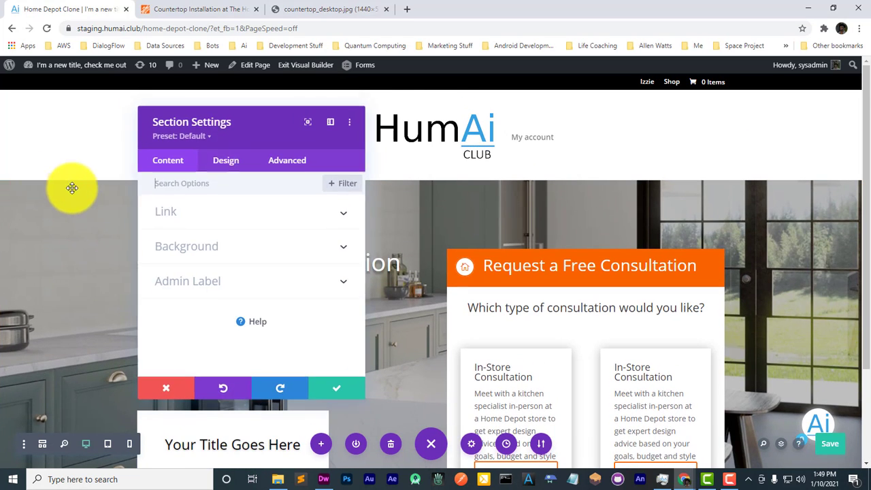
left_click(239, 169)
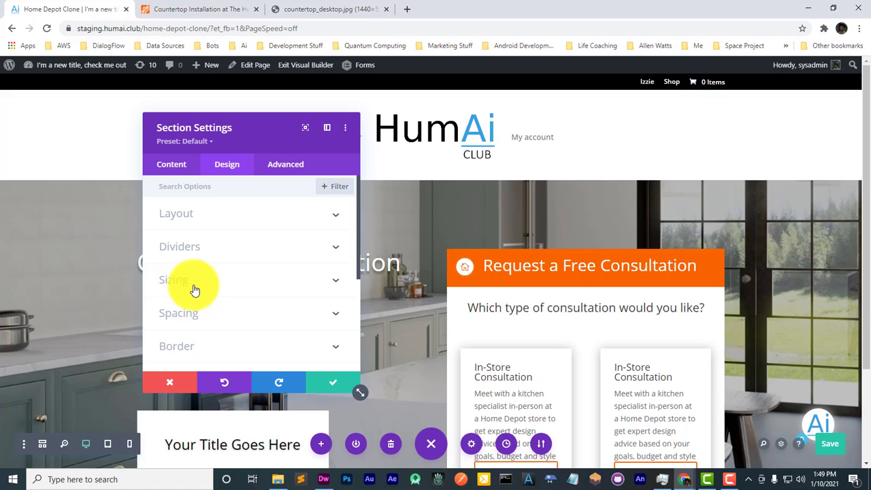
left_click(194, 290)
scroll(224, 320, "down", 3)
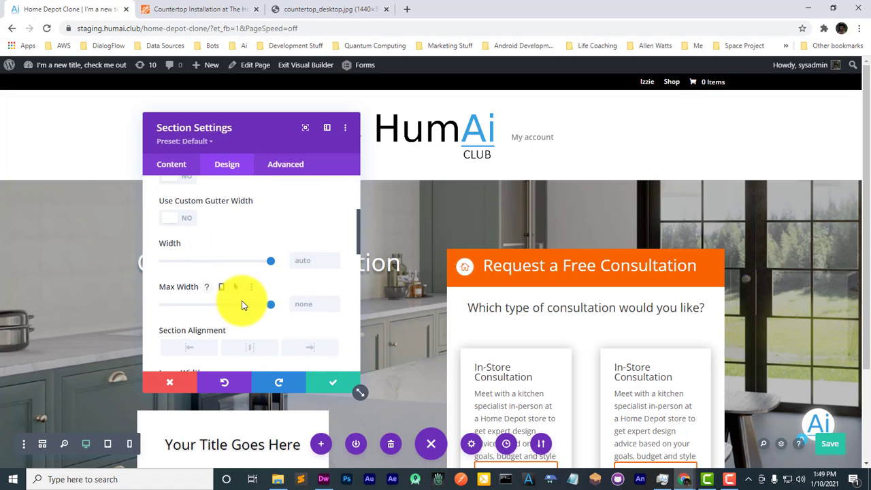
scroll(193, 265, "up", 3)
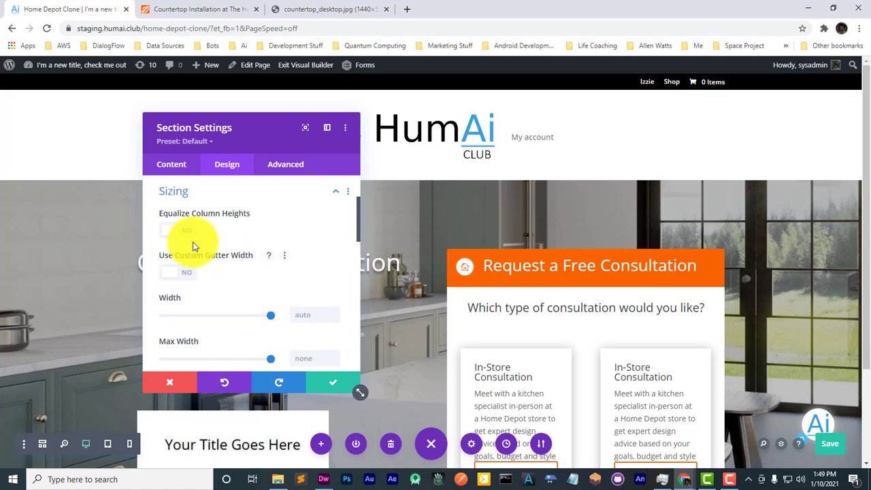
scroll(208, 246, "down", 2)
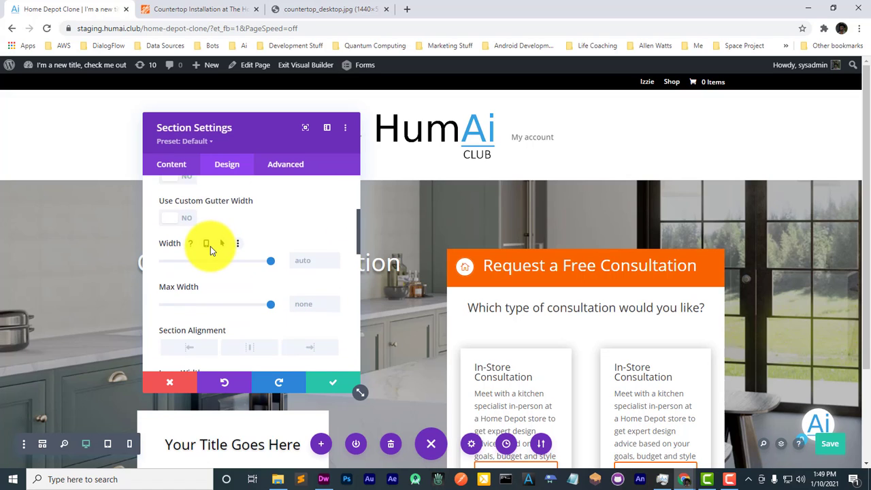
scroll(210, 246, "down", 2)
scroll(211, 250, "down", 1)
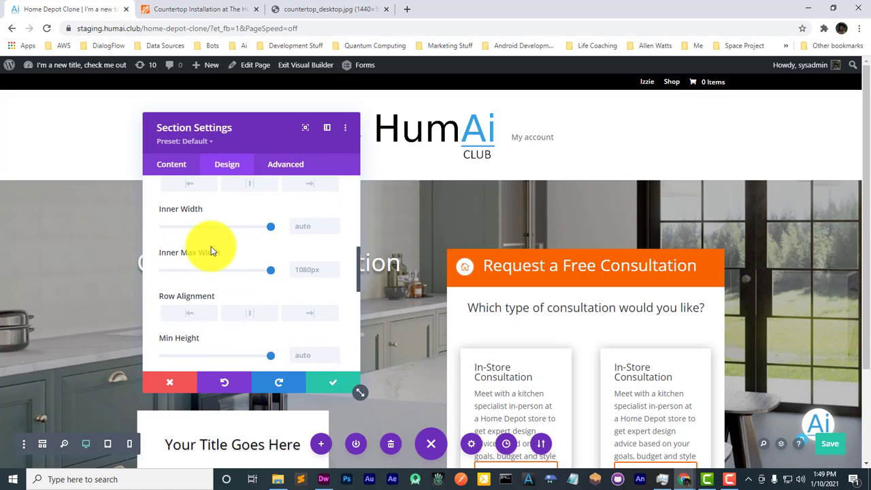
scroll(212, 251, "down", 1)
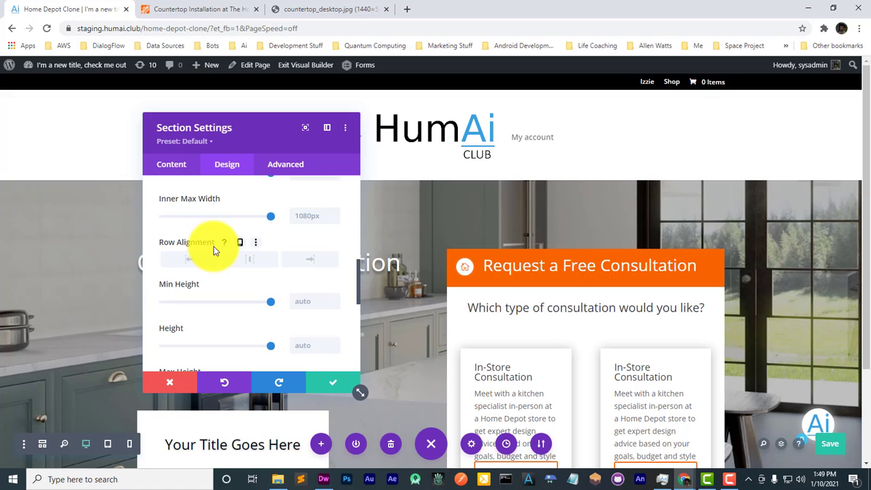
scroll(214, 246, "down", 1)
scroll(215, 249, "down", 2)
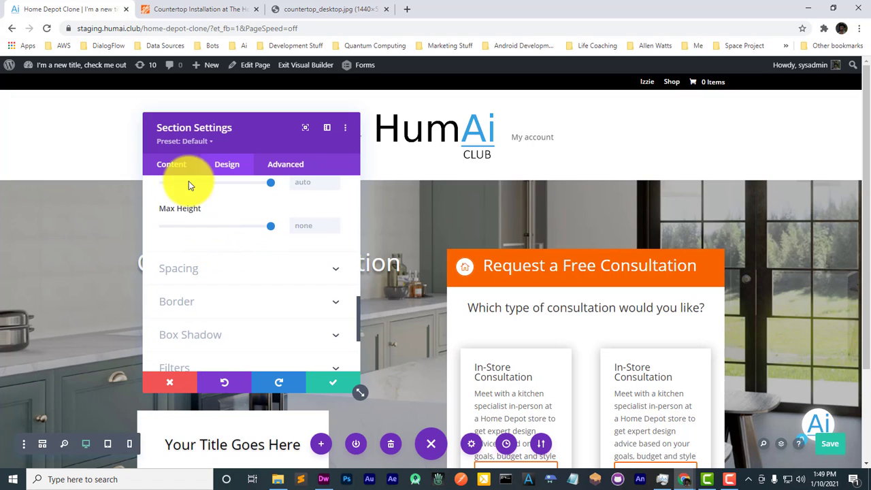
left_click(168, 162)
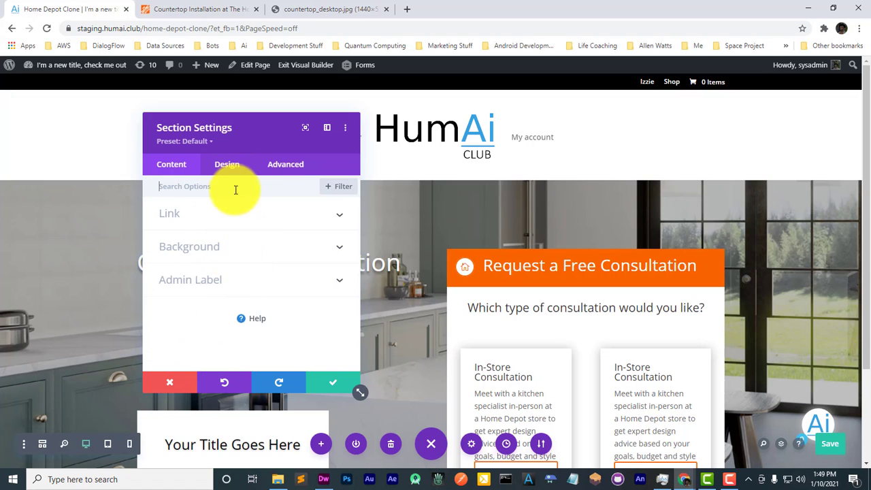
Step: Review the hero section's layout and sizing options, including inner shadow, gutter width and maximum height, then discard the changes
left_click(235, 169)
scroll(259, 233, "up", 5)
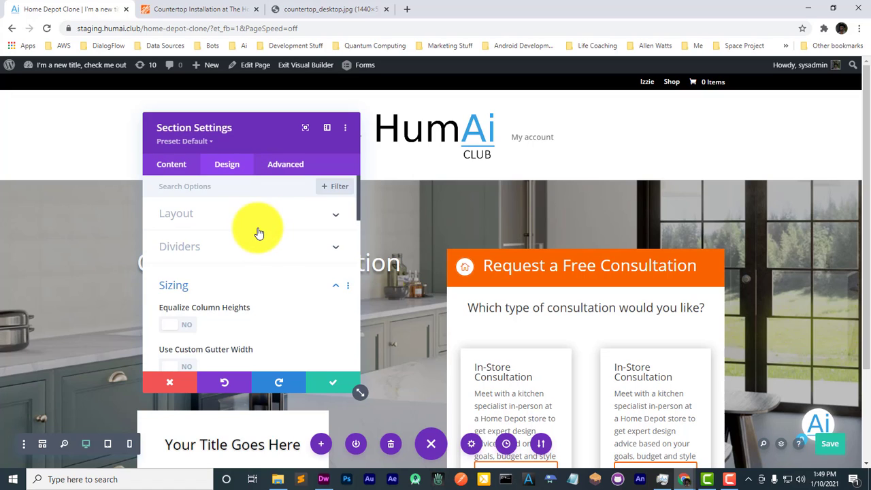
left_click(250, 217)
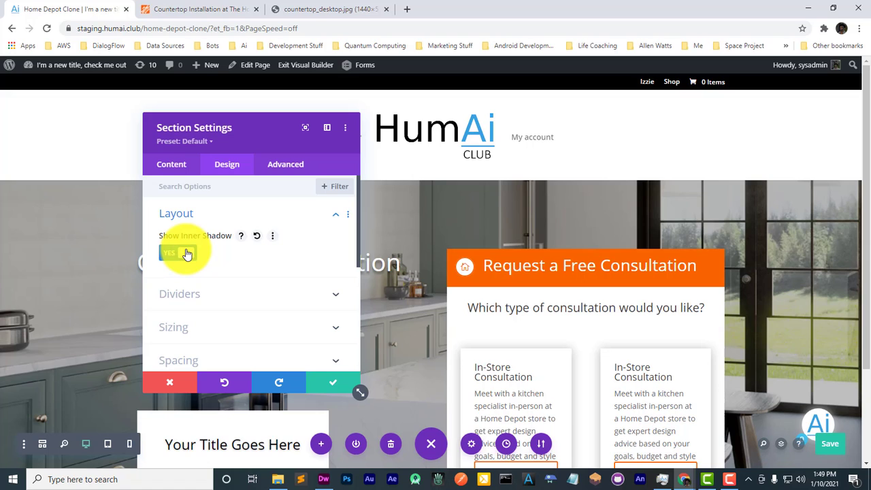
scroll(211, 256, "down", 3)
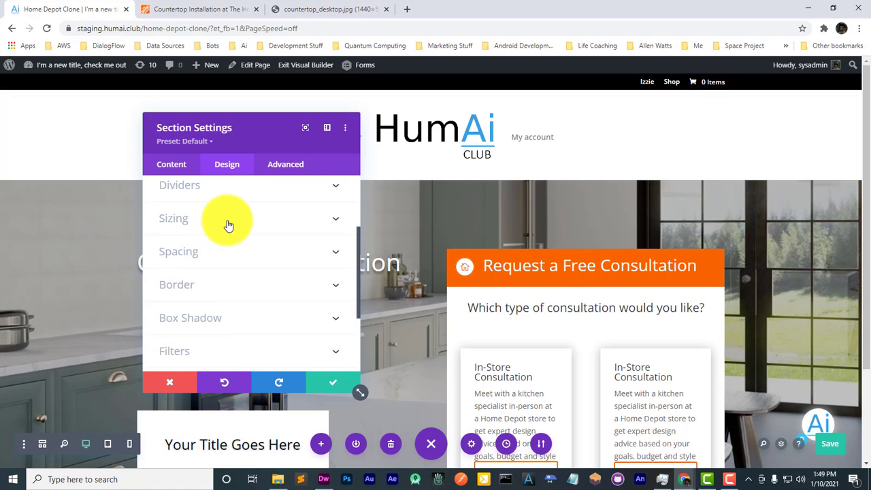
left_click(228, 219)
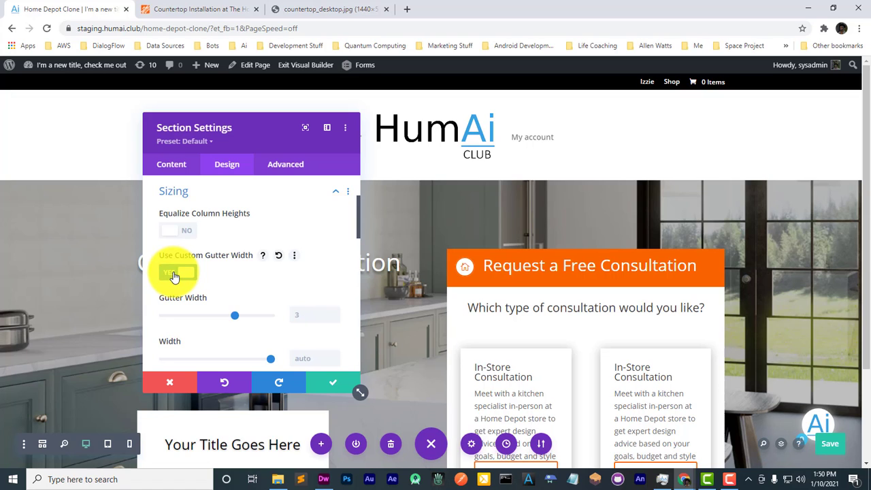
scroll(234, 272, "down", 3)
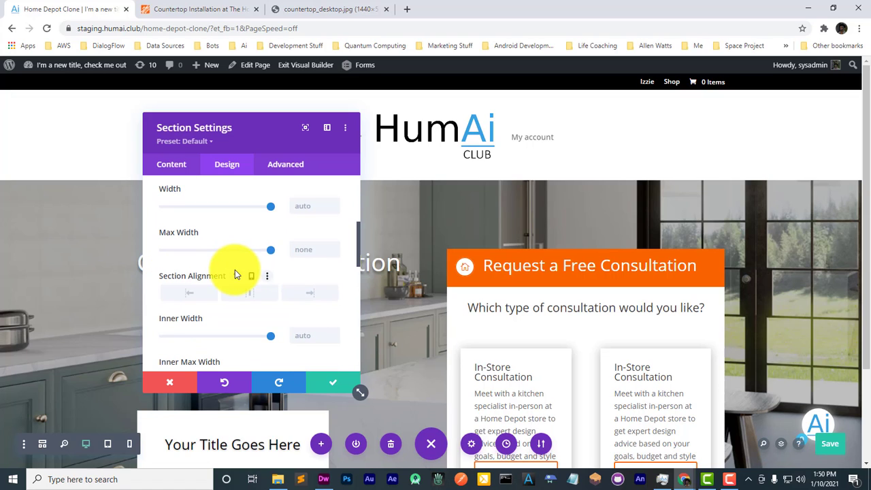
scroll(235, 272, "down", 1)
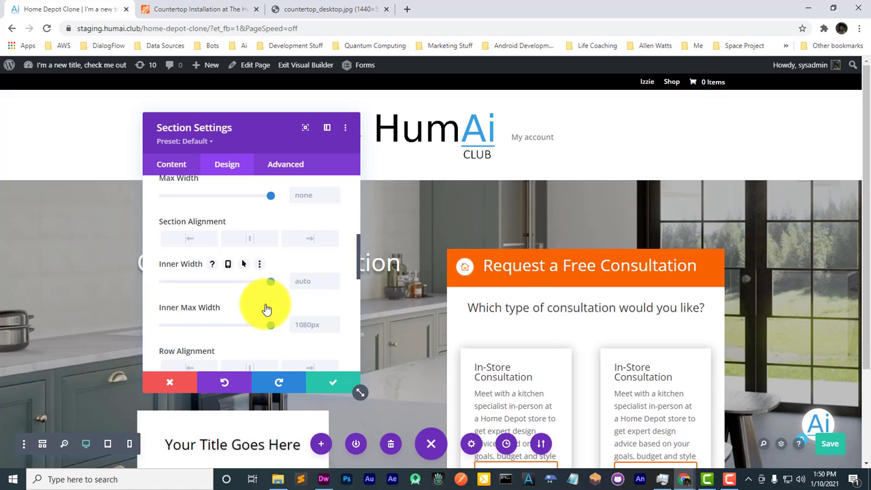
scroll(268, 303, "down", 1)
scroll(272, 300, "down", 1)
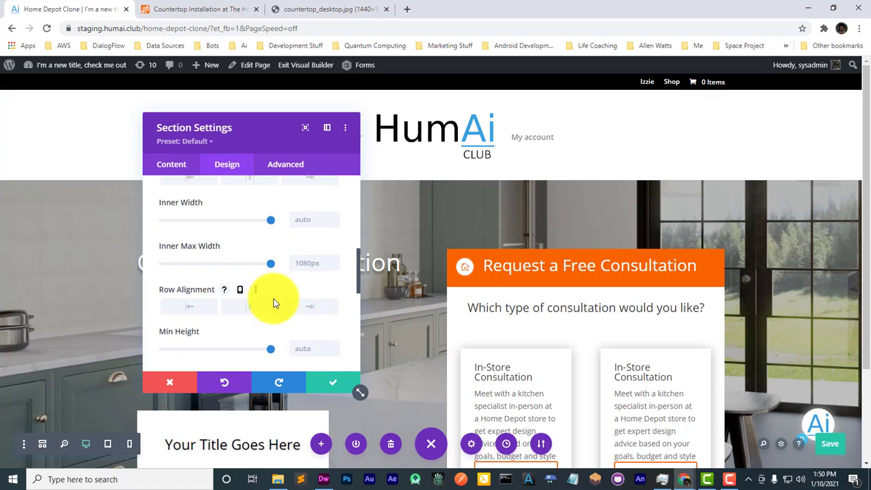
scroll(273, 301, "down", 1)
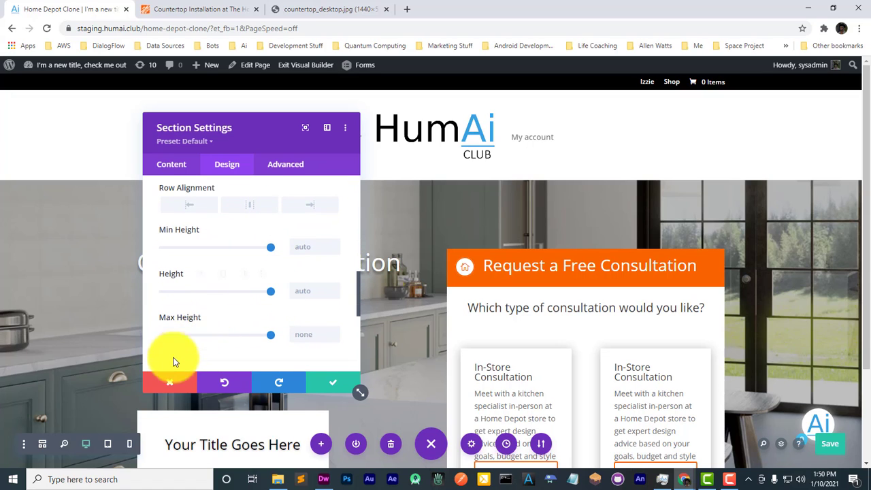
left_click(171, 383)
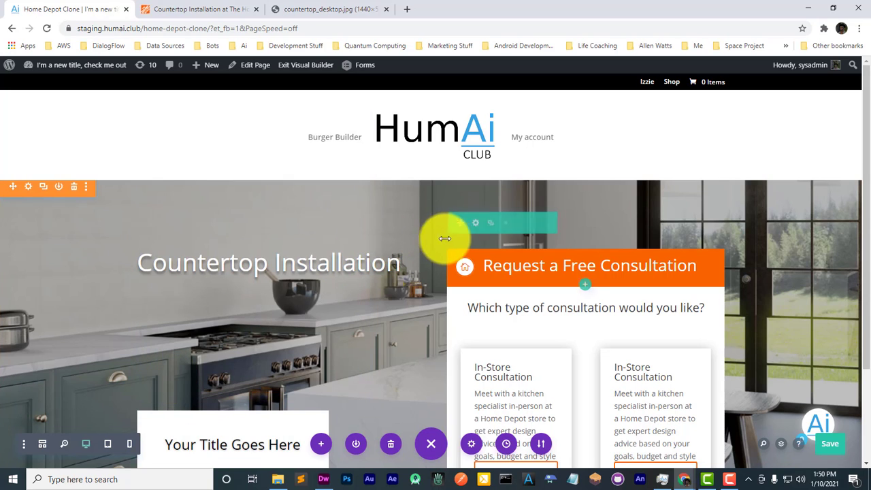
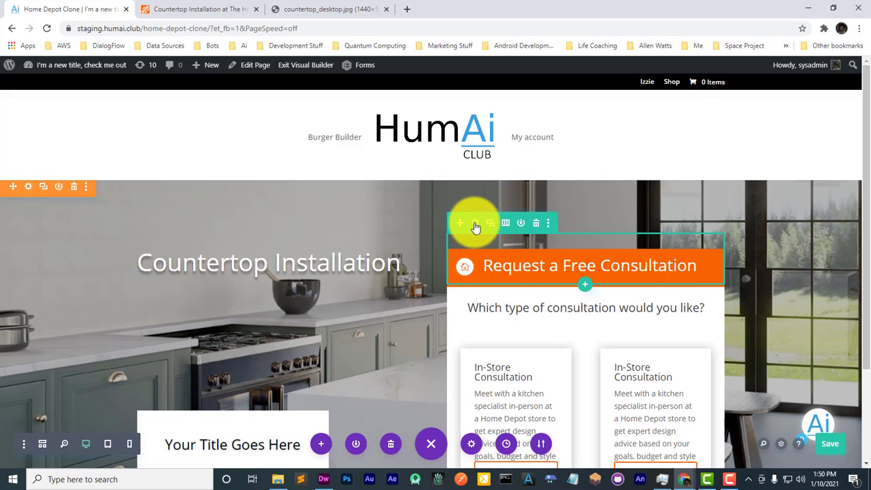
Step: Shift the consultation panel's header, question and card rows to the right so their edges line up
left_click_drag(453, 244, 502, 249)
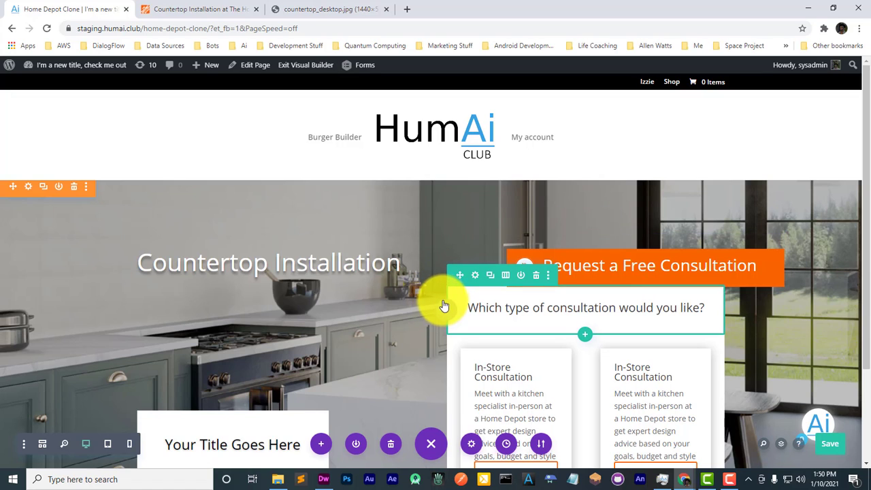
left_click_drag(442, 296, 500, 295)
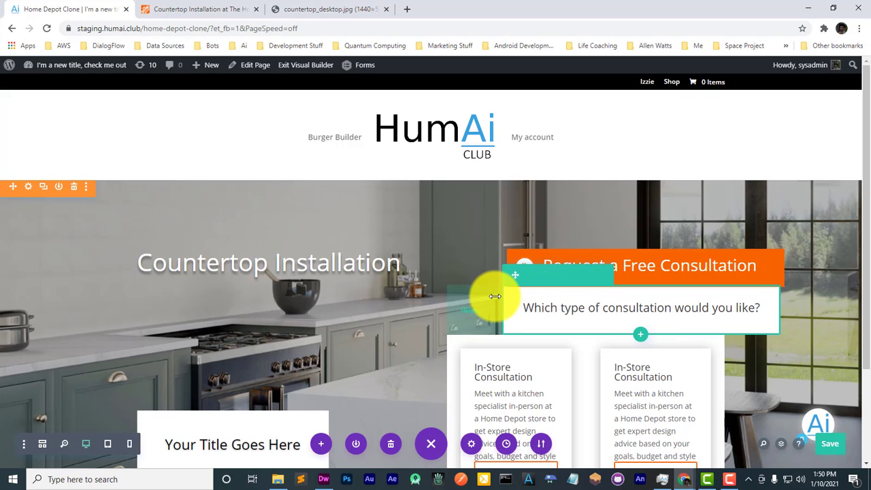
left_click_drag(498, 296, 499, 293)
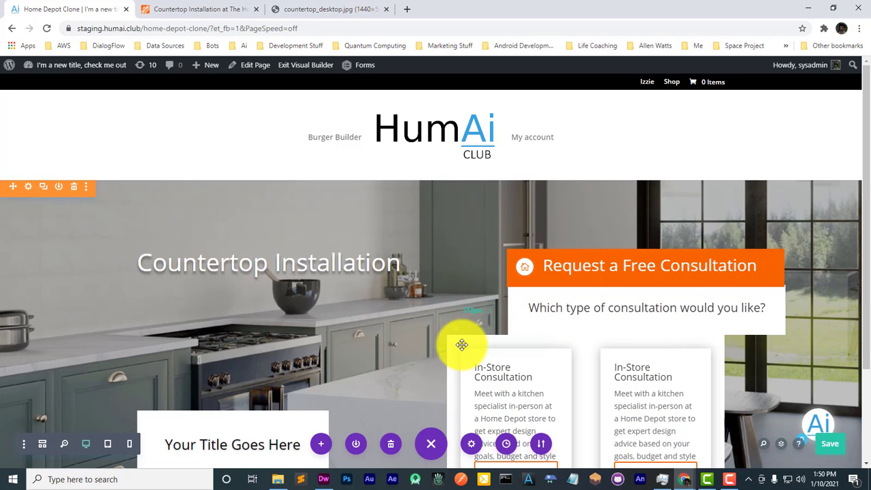
left_click_drag(439, 349, 502, 334)
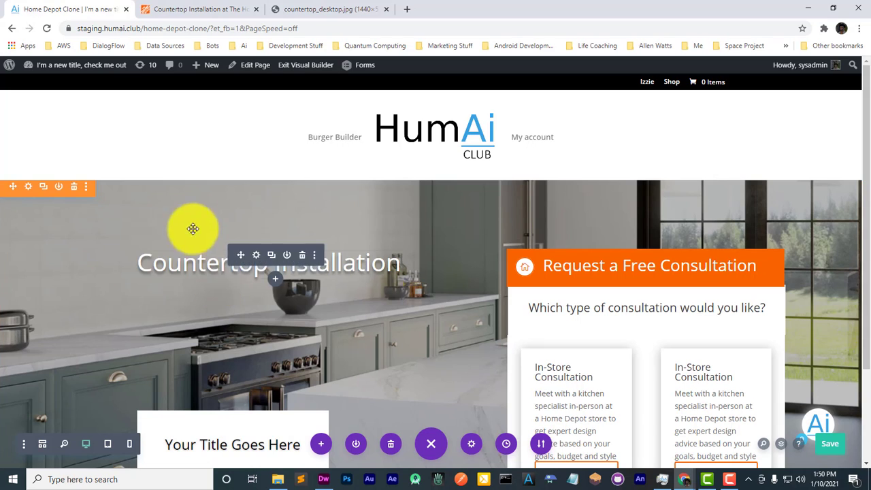
Step: Check the Home Depot reference and reduce the clone hero section's top padding to raise its content
left_click(249, 6)
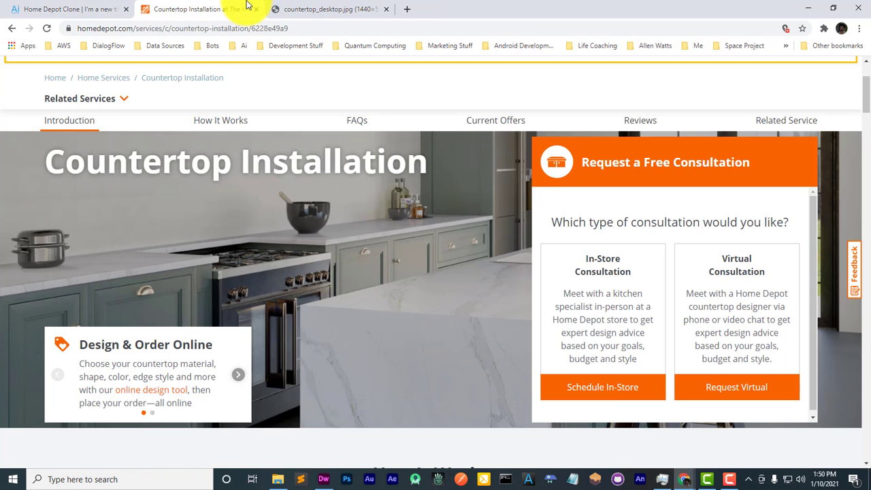
left_click(125, 5)
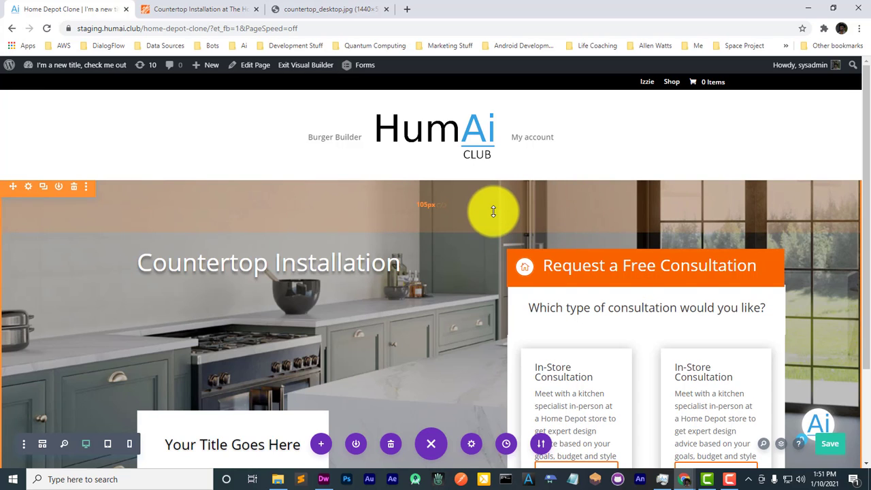
left_click_drag(494, 211, 494, 166)
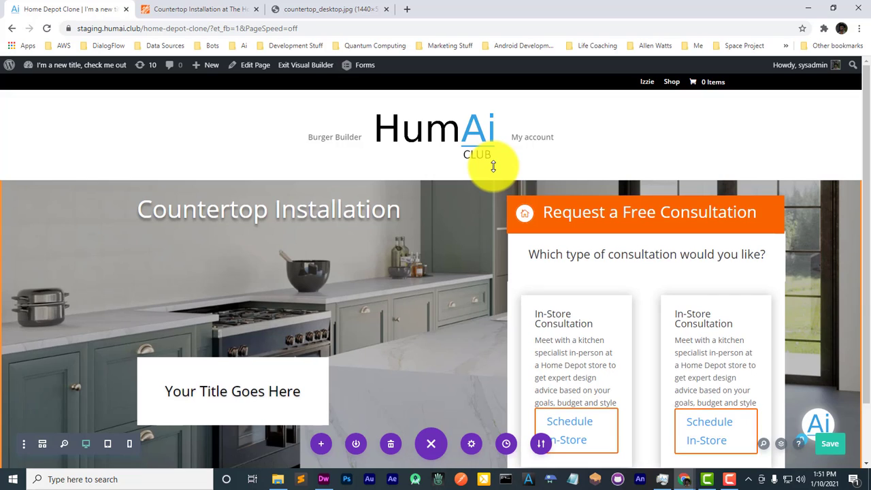
Step: Fine-tune the left offset of the question row and the cards row to align with the orange header
mouse_move(520, 224)
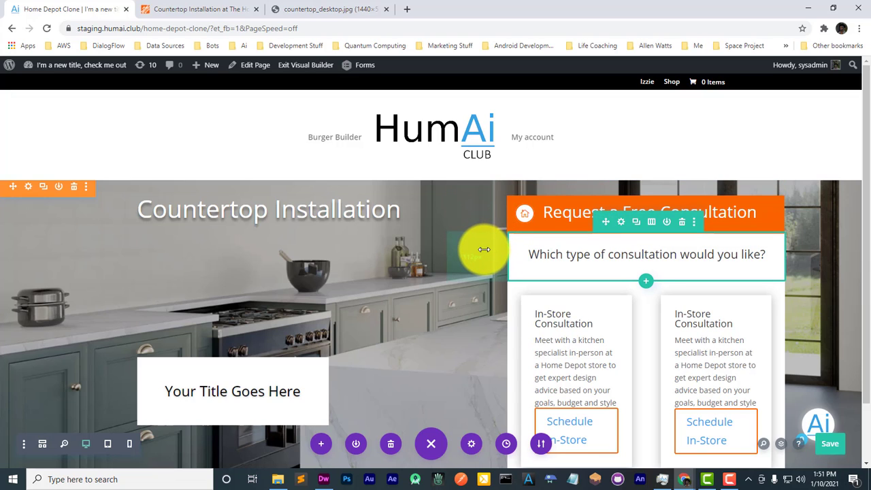
left_click_drag(484, 249, 485, 249)
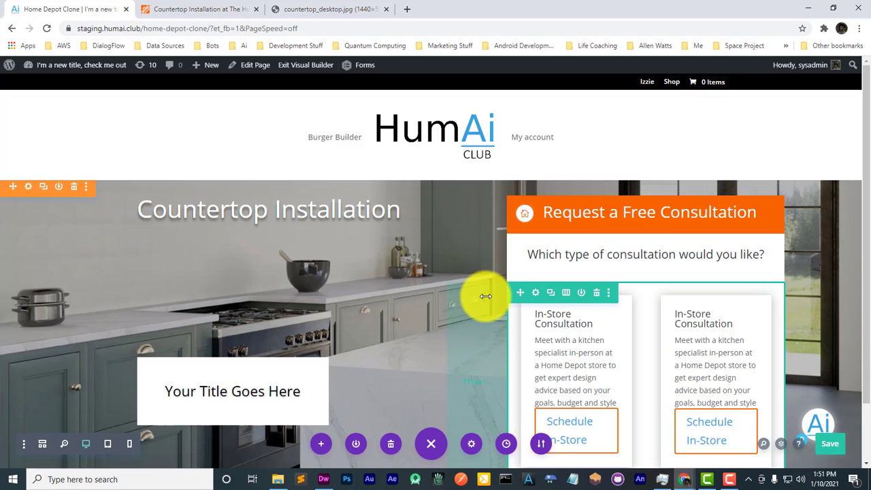
left_click_drag(485, 296, 485, 298)
Step: Save the cloned page and exit the Visual Builder
mouse_move(265, 203)
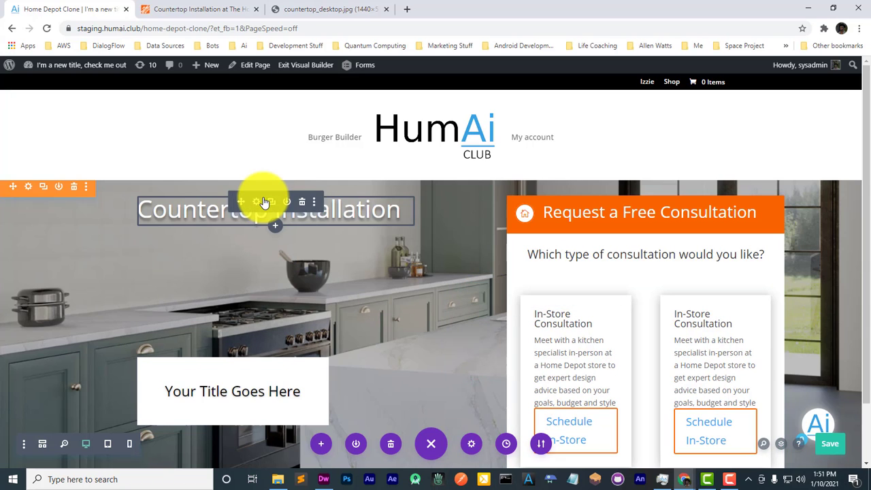
left_click(843, 451)
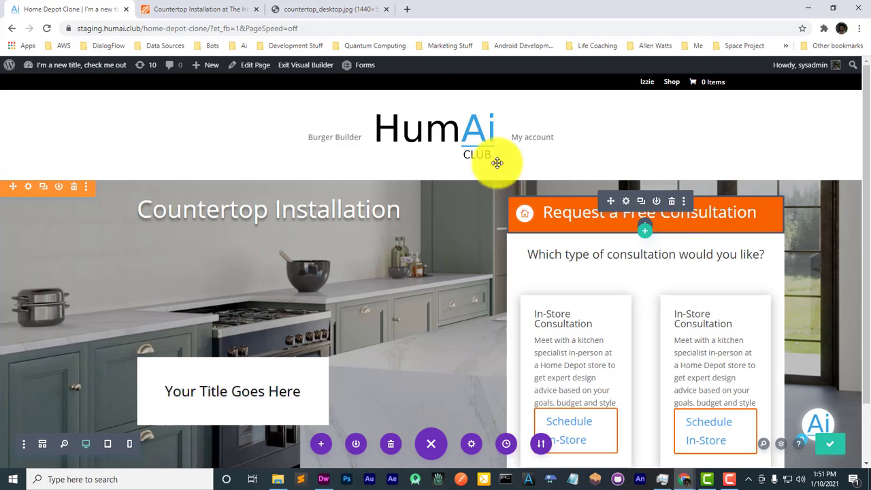
left_click(310, 66)
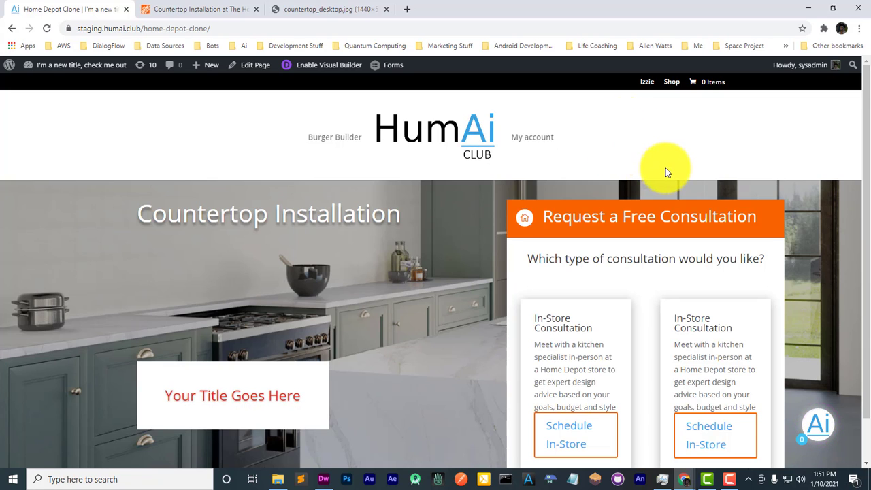
Step: Compare the published clone's hero section with the Home Depot reference page
scroll(673, 172, "down", 1)
scroll(691, 190, "up", 1)
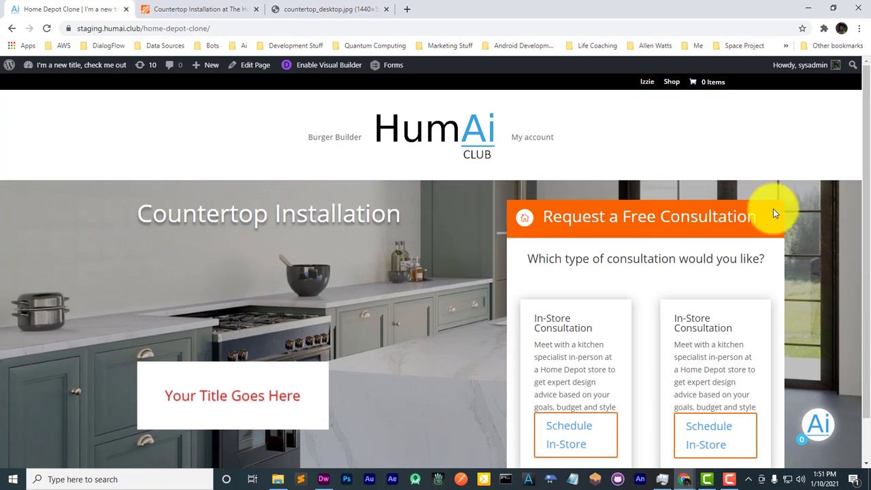
scroll(843, 240, "down", 1)
scroll(851, 249, "up", 1)
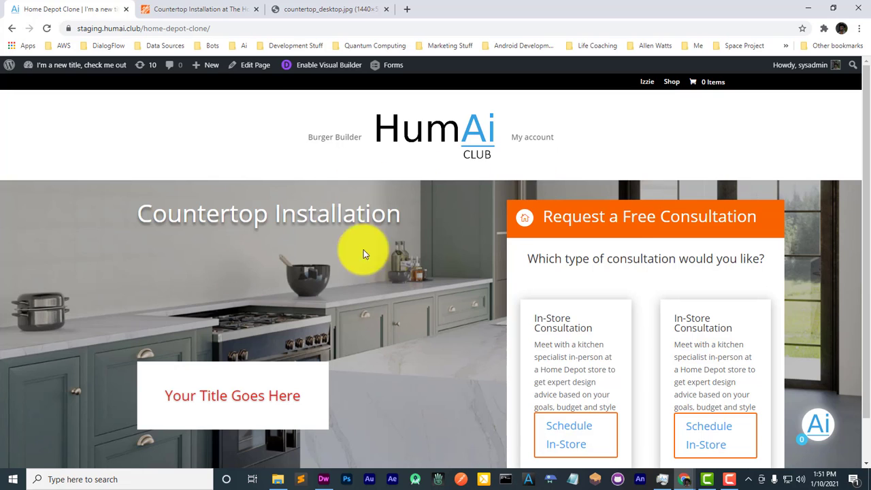
left_click(224, 9)
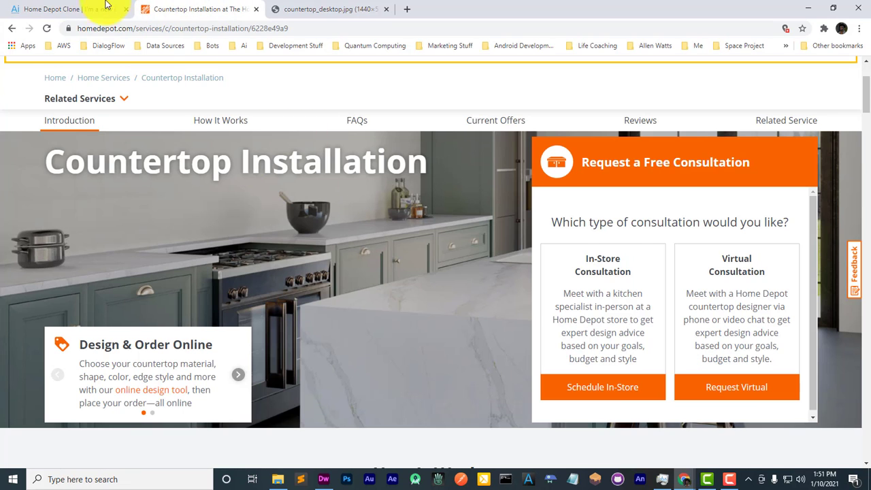
left_click(106, 5)
left_click(196, 9)
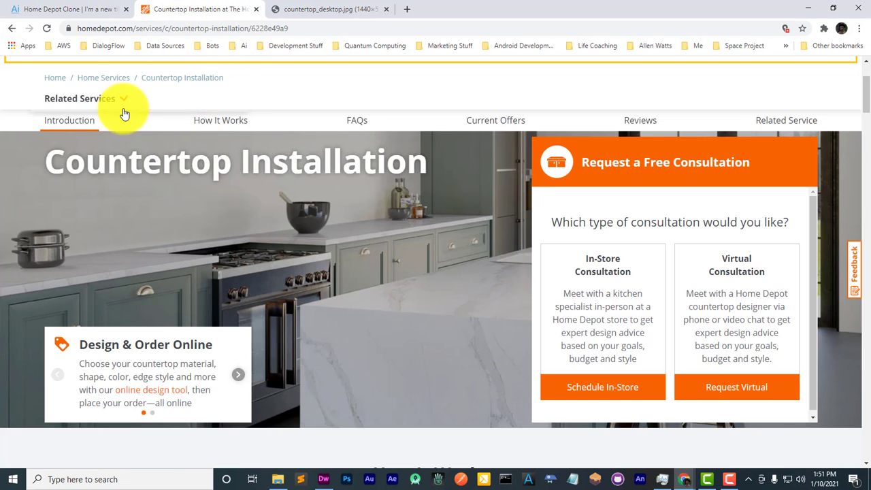
left_click(113, 9)
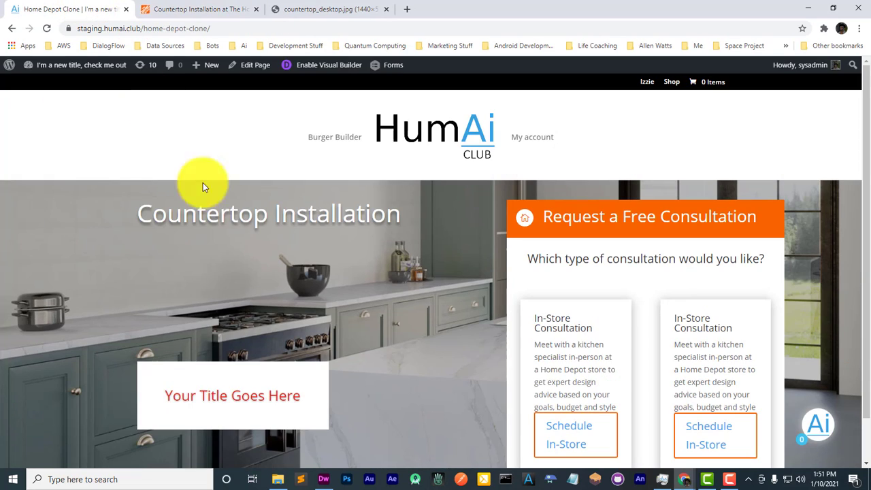
Step: Advance the reference page's Design & Order Online slider, and test the "Your Title Goes Here" slider on the clone
left_click(169, 5)
left_click(242, 378)
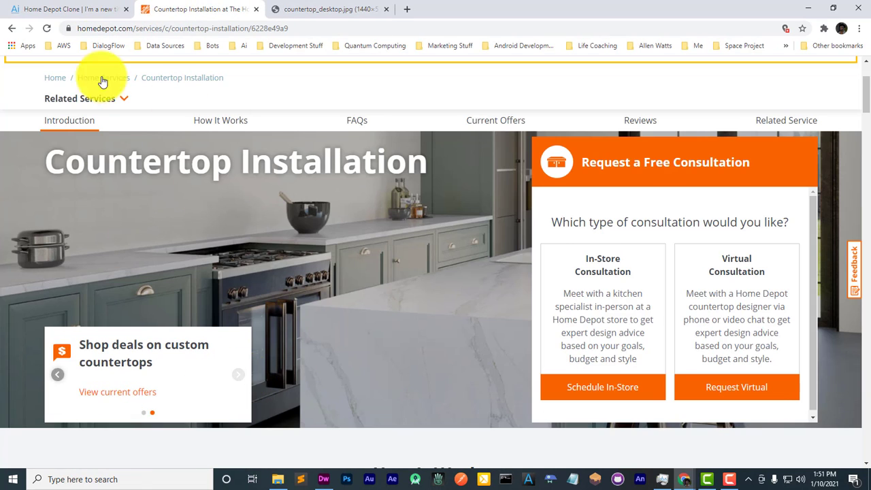
left_click(109, 9)
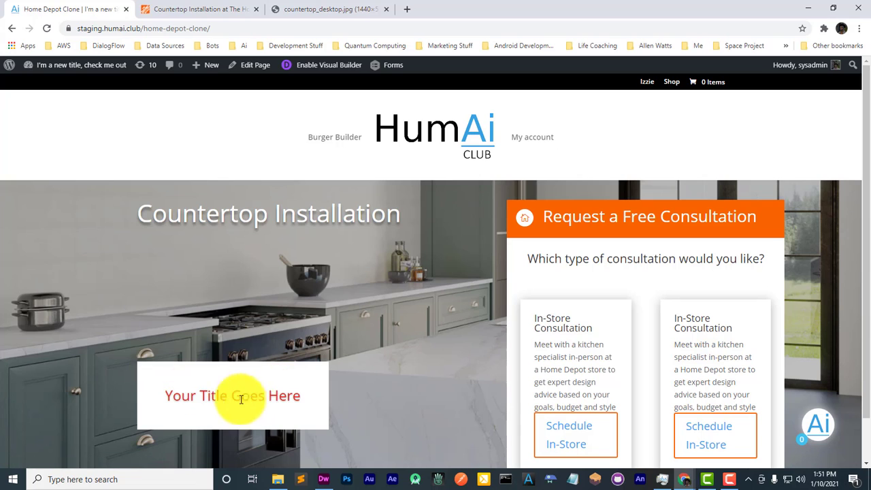
left_click_drag(289, 396, 202, 397)
left_click(303, 403)
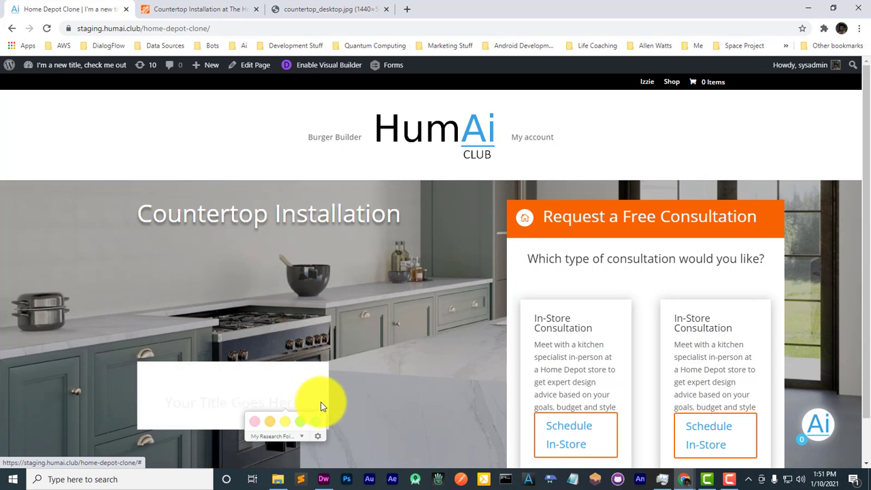
left_click(343, 391)
left_click(298, 405)
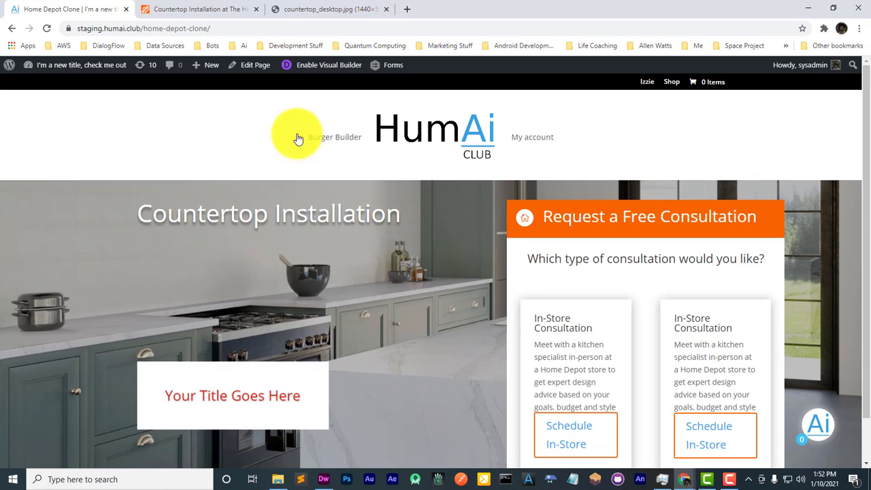
Step: Move the Home Depot promotional slider back and forward between its slides, and return to the clone page
left_click(196, 7)
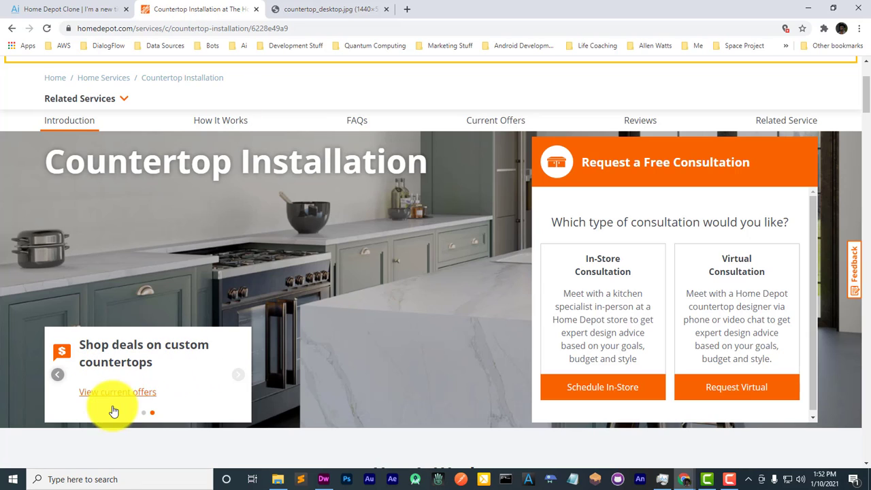
left_click(59, 377)
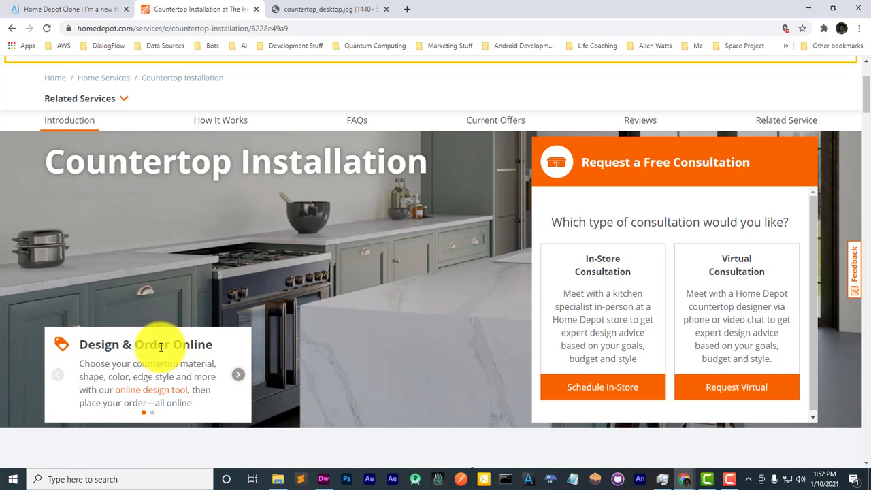
left_click(238, 378)
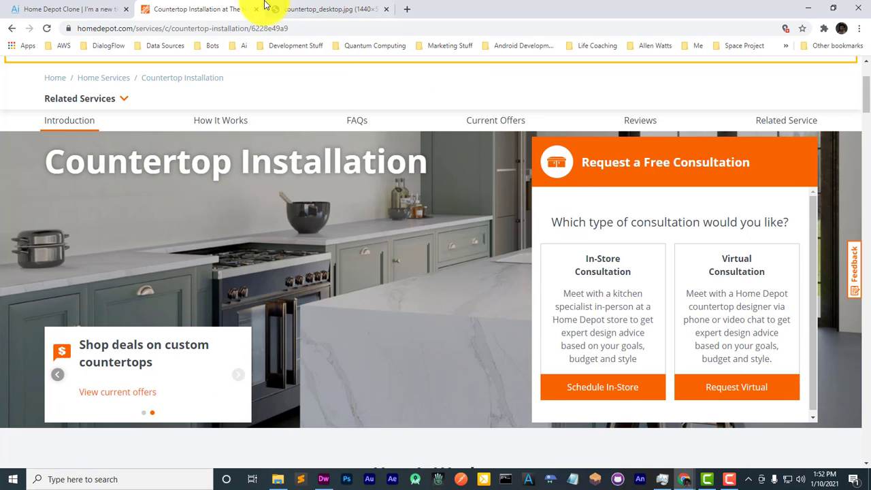
left_click(68, 9)
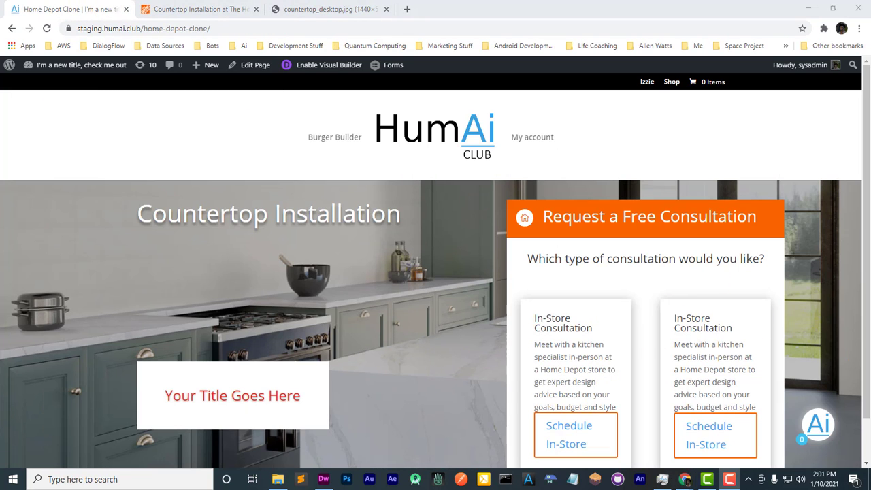
Step: Compare the clone's hero section with the Home Depot reference page, including the How It Works section below the reference hero
left_click(225, 8)
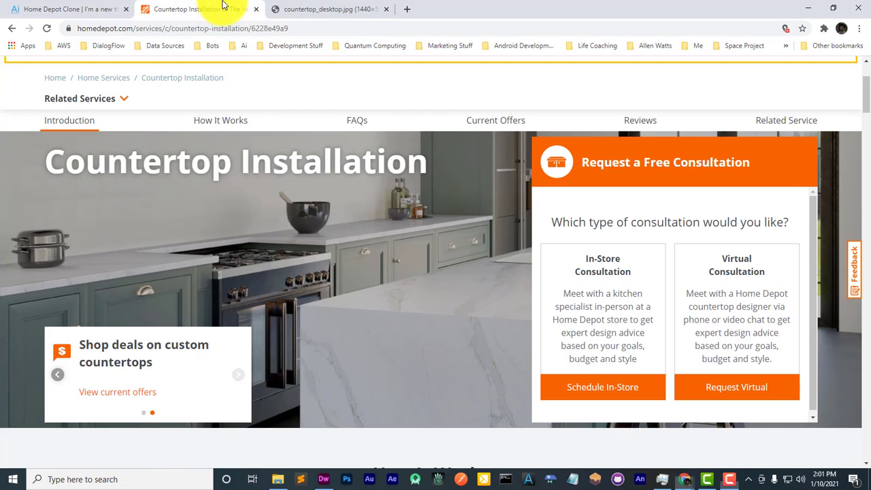
left_click(61, 9)
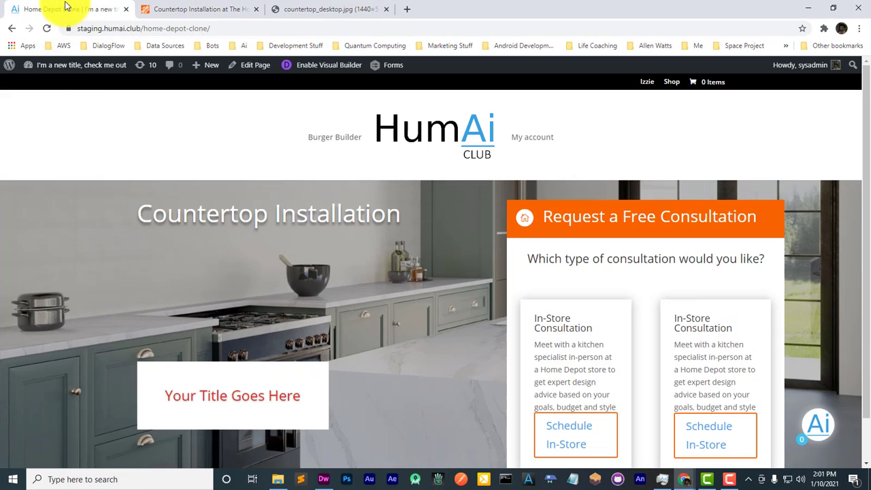
left_click(181, 27)
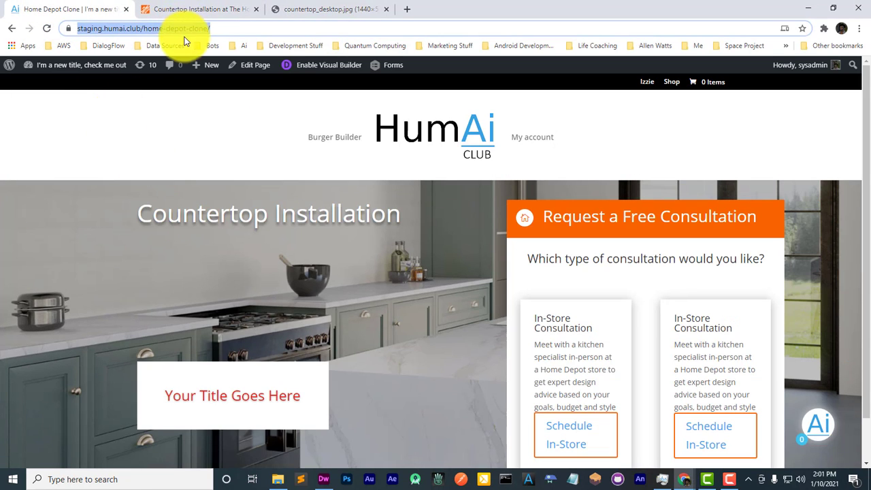
left_click(180, 7)
left_click(82, 7)
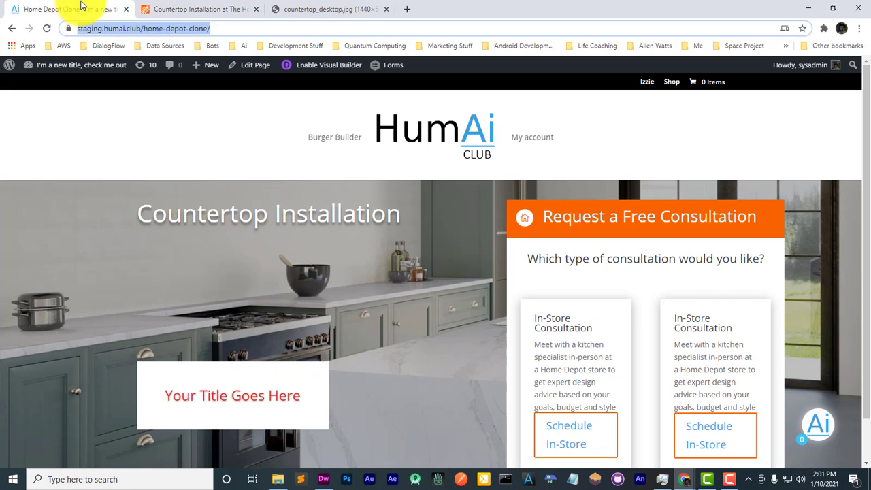
scroll(193, 191, "down", 1)
scroll(215, 191, "up", 1)
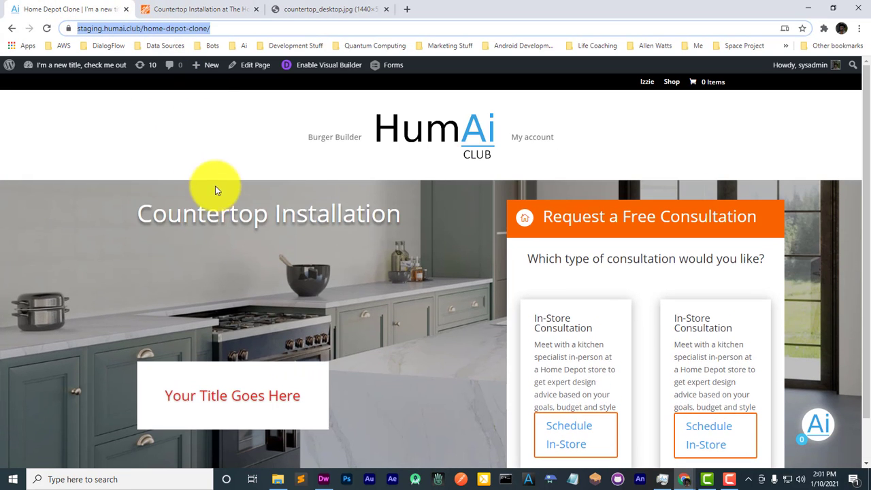
left_click(199, 9)
scroll(295, 263, "down", 5)
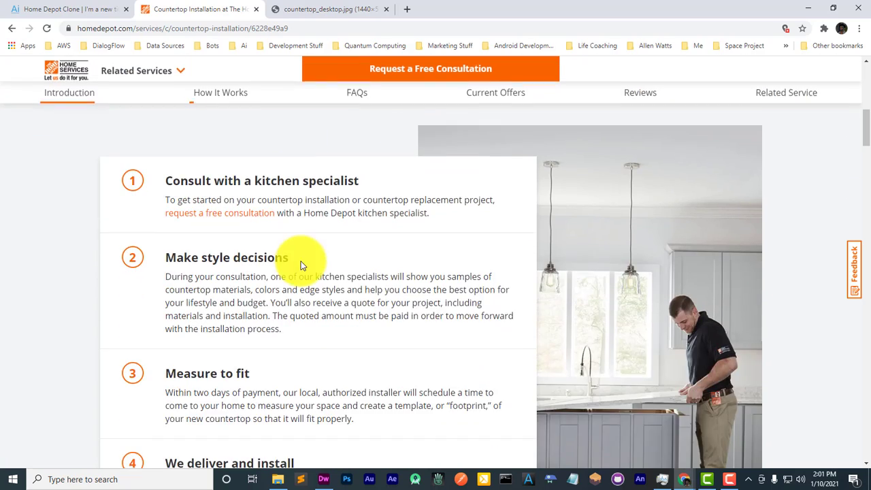
scroll(301, 263, "up", 2)
scroll(306, 262, "up", 5)
scroll(245, 368, "down", 3)
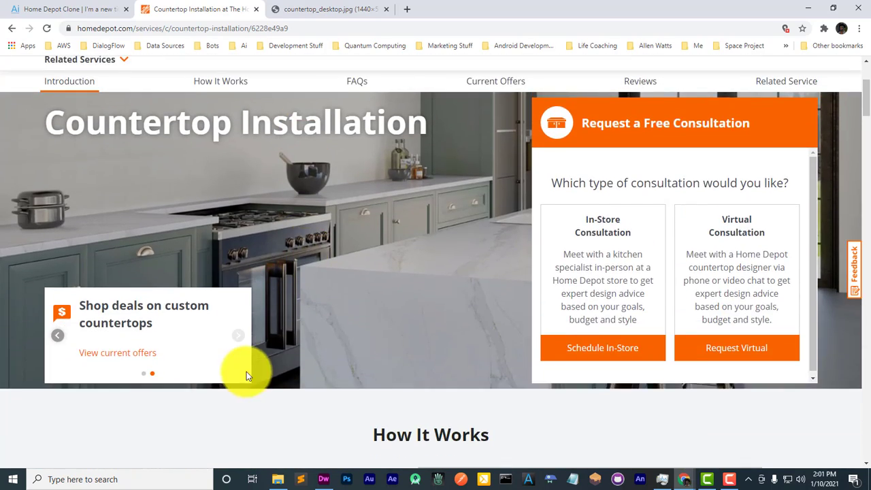
Step: Enable the Visual Builder on the clone page, and inspect the Countertop Installation heading's lettering on the Home Depot page
left_click(109, 9)
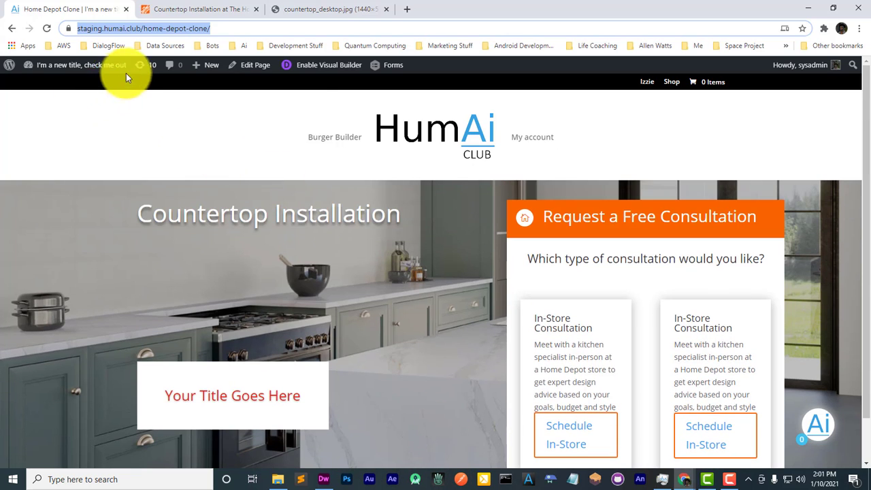
left_click(309, 68)
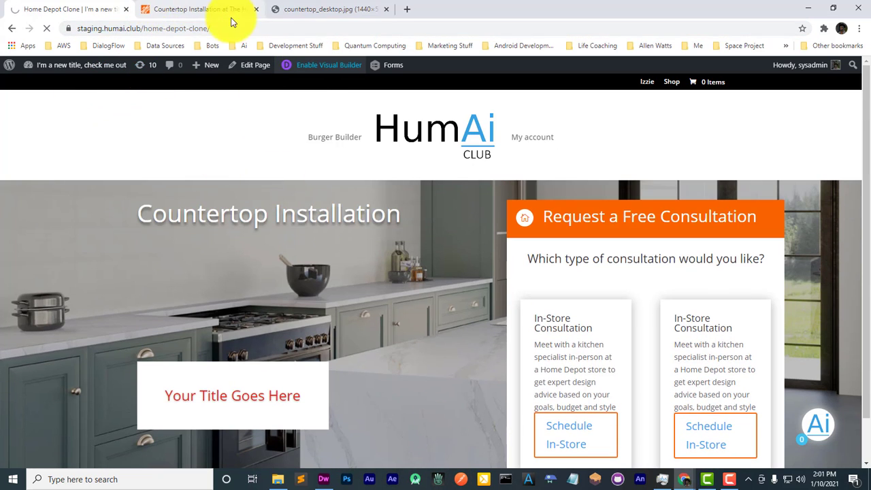
left_click(181, 12)
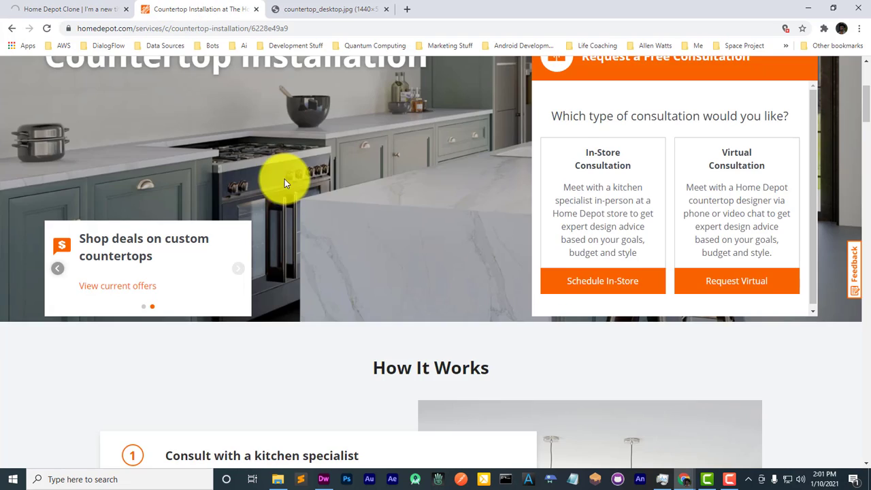
scroll(285, 181, "up", 3)
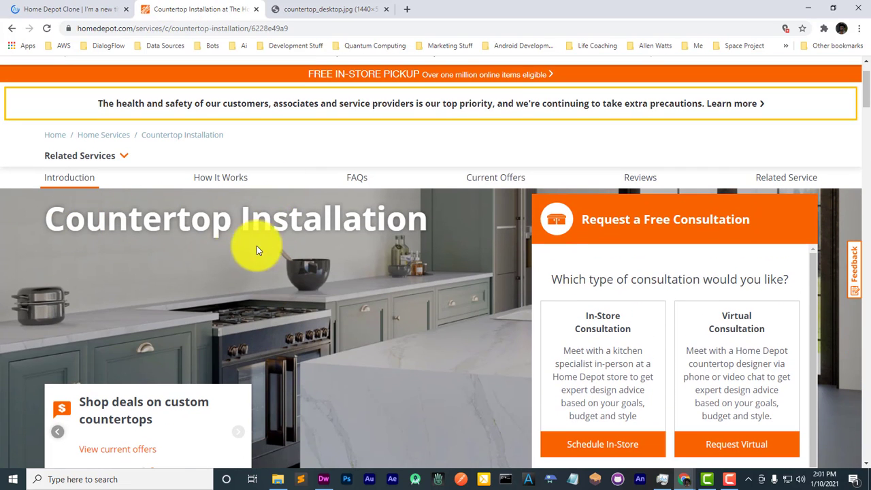
left_click_drag(423, 226, 43, 215)
left_click(165, 226)
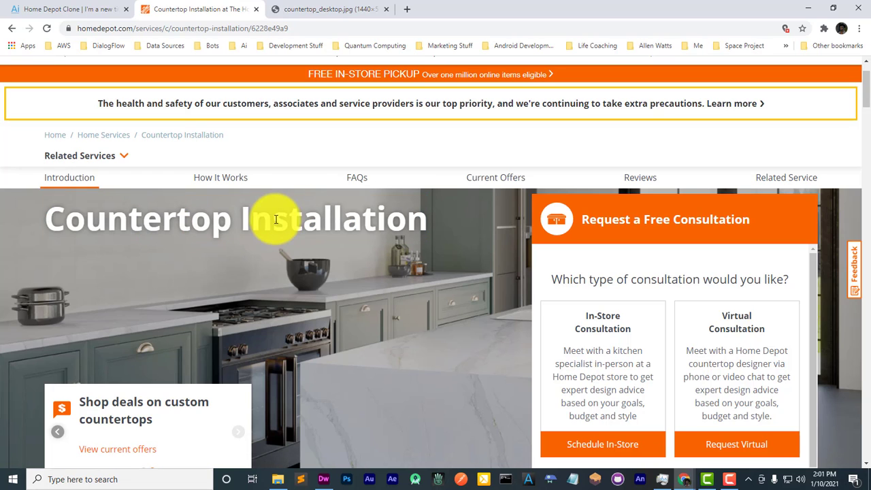
Step: Search Google in a new tab for "google font version of impact"
left_click(409, 12)
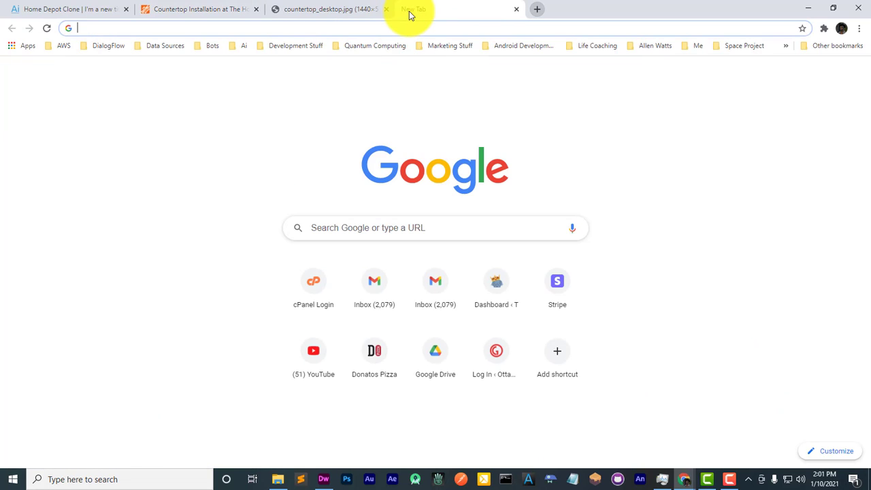
type("google font ")
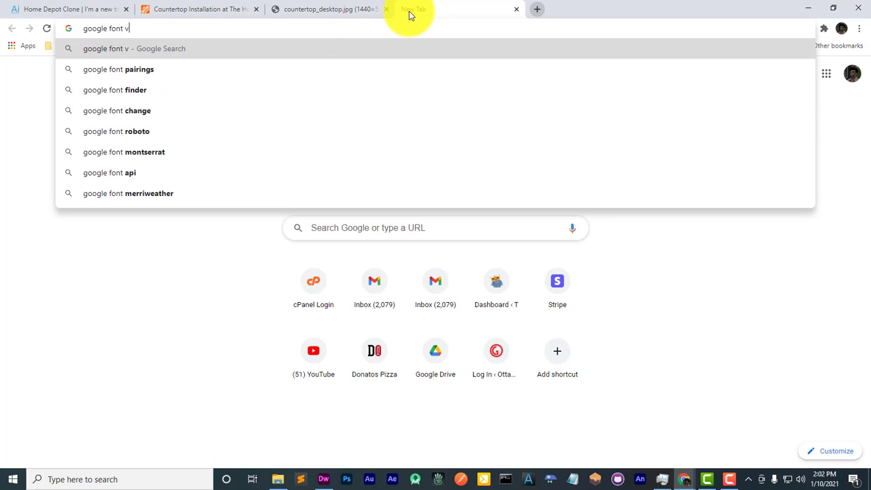
type("version of impa")
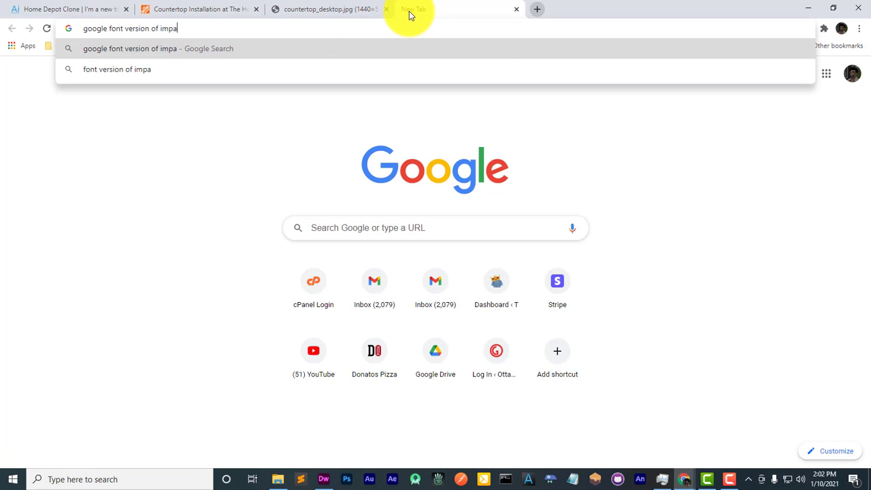
type("ct")
key("Return")
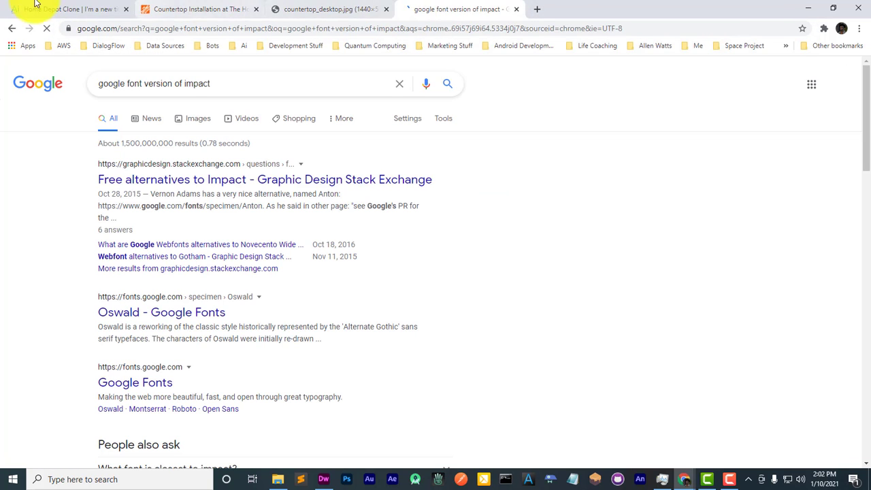
Step: Open the "Free alternatives to Impact" Stack Exchange result and copy the font name League Gothic from the accepted answer
left_click(254, 179)
scroll(271, 177, "down", 3)
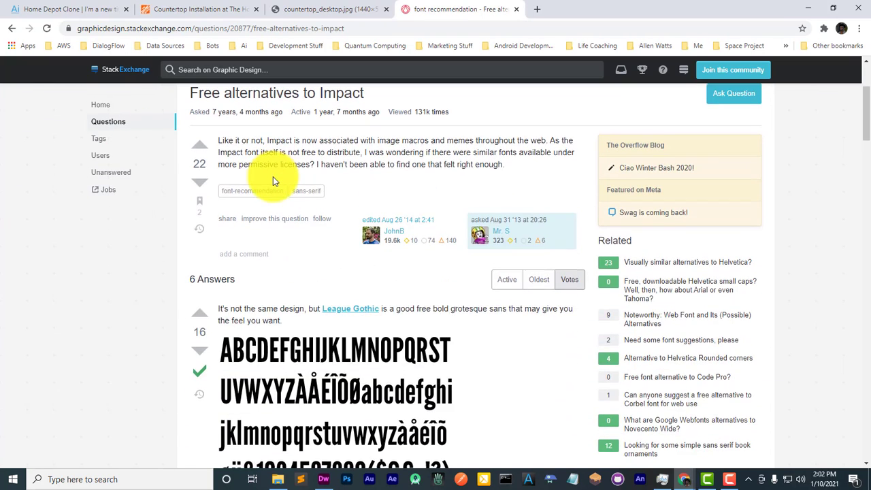
scroll(398, 309, "down", 3)
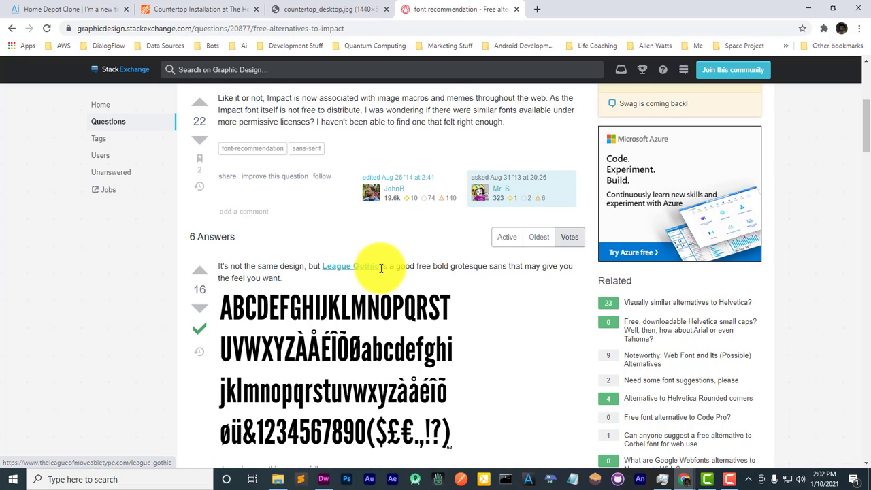
left_click_drag(381, 267, 324, 268)
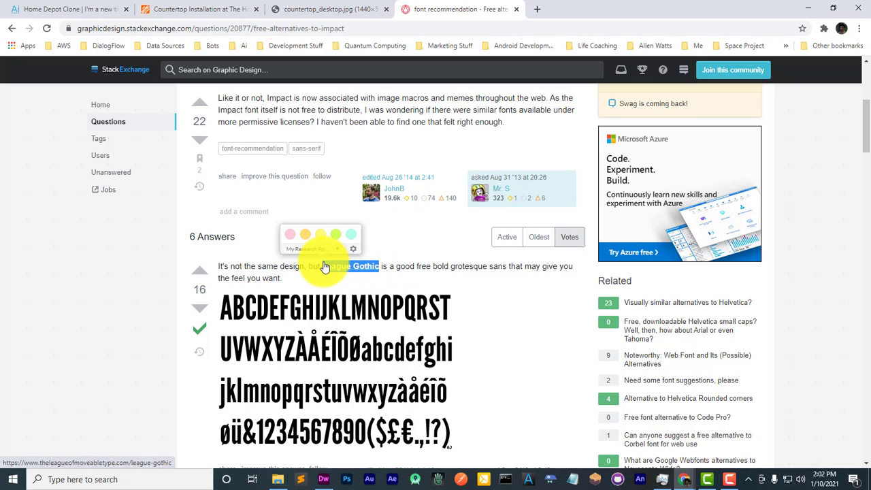
Step: On the clone page, try to find League Gothic as the H1 heading font for the Countertop Installation text
left_click(67, 9)
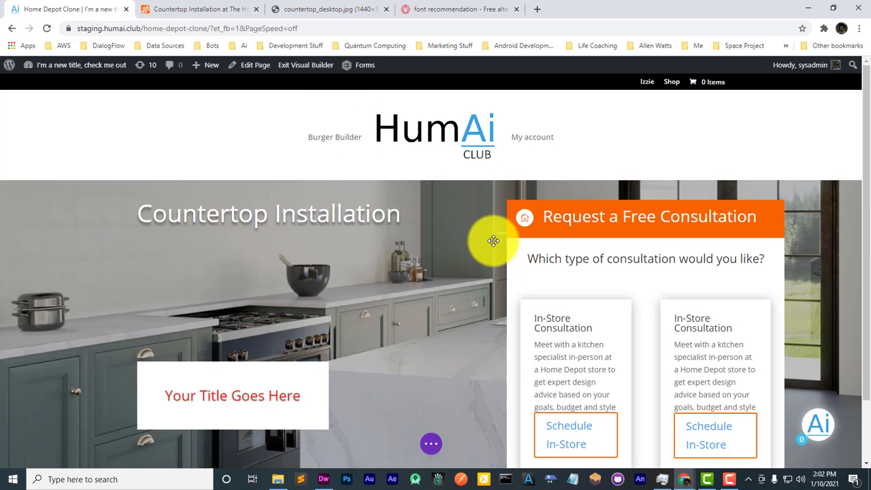
mouse_move(356, 224)
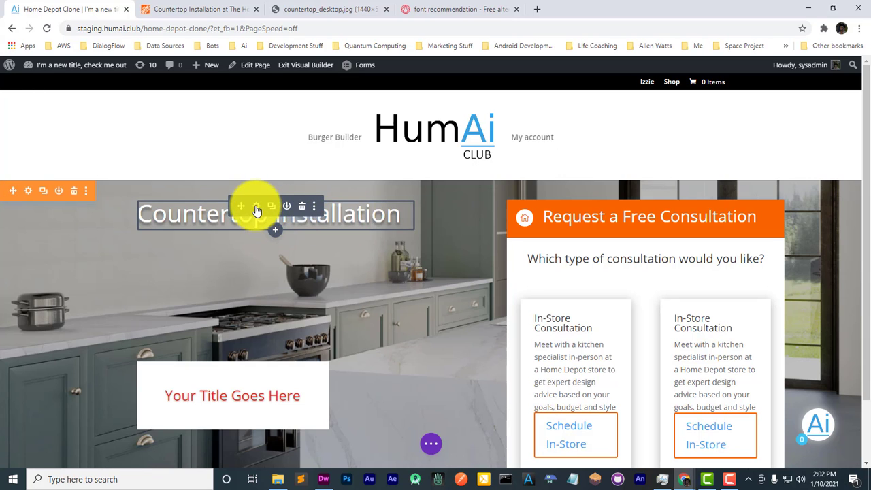
left_click(257, 205)
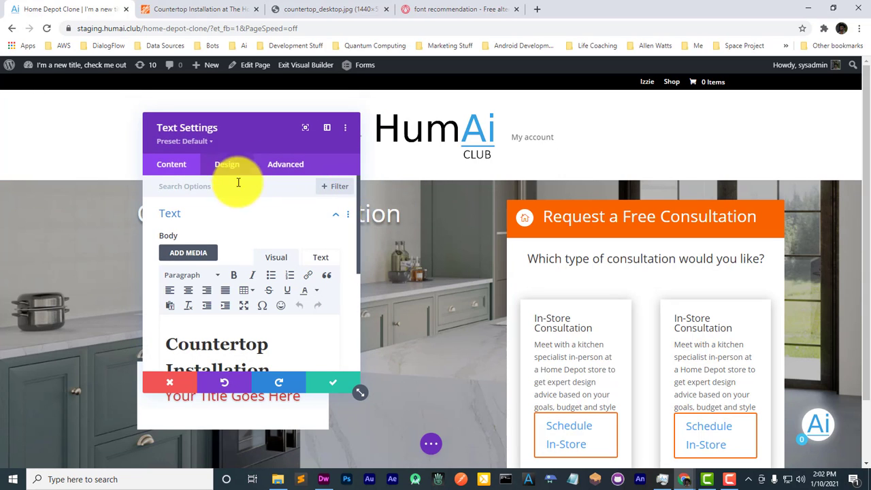
left_click(227, 166)
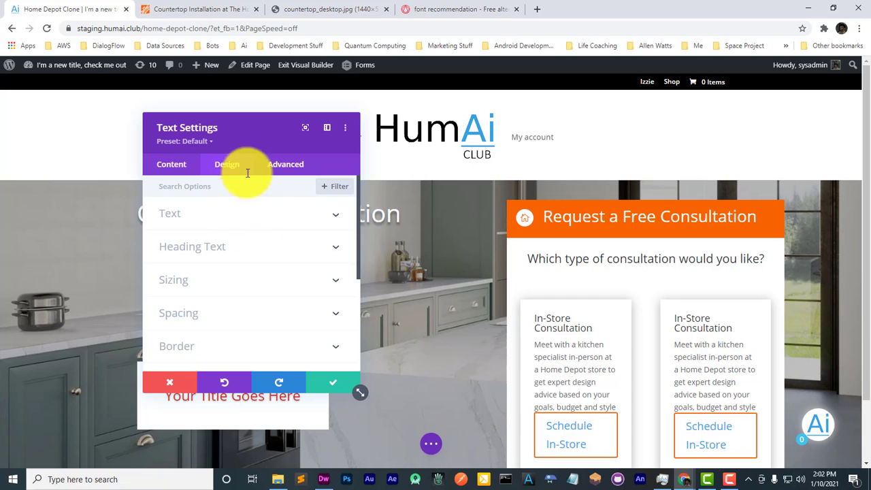
left_click_drag(257, 142, 648, 173)
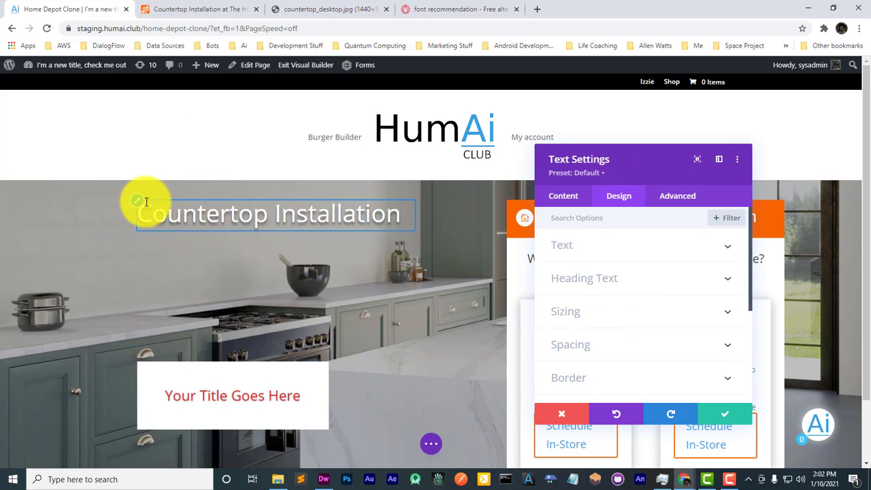
left_click(584, 277)
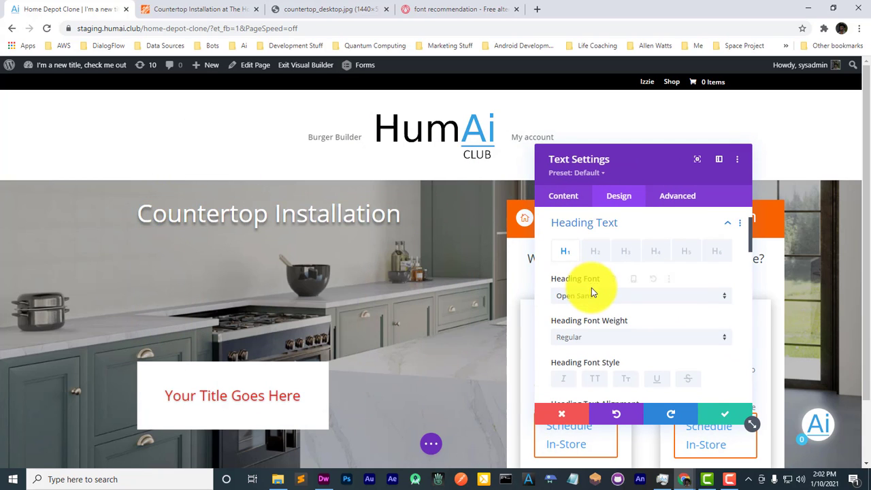
left_click(599, 298)
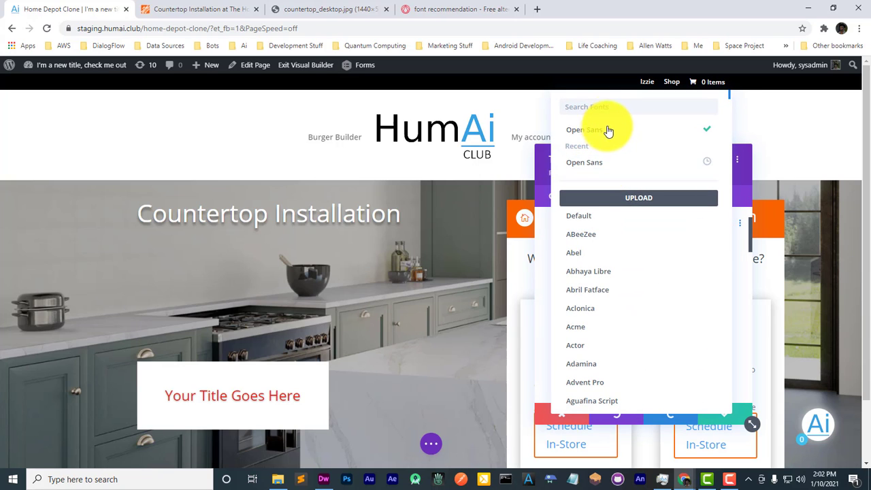
type("League Gothic")
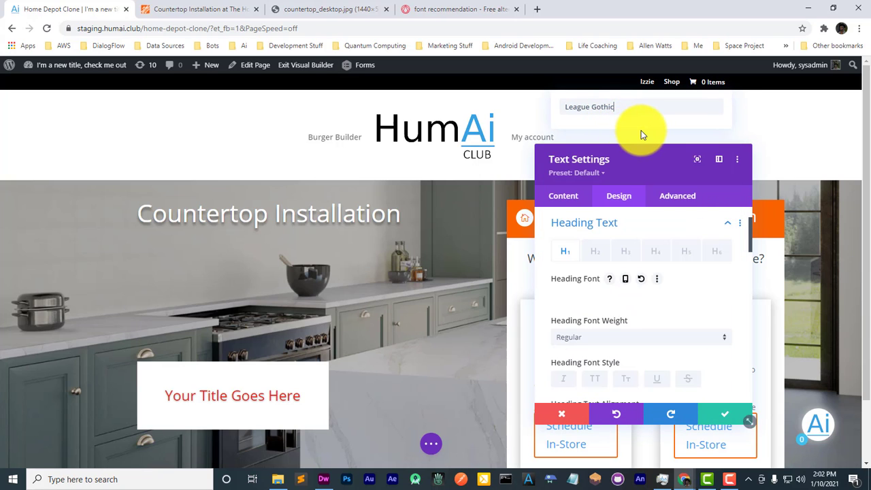
left_click(644, 131)
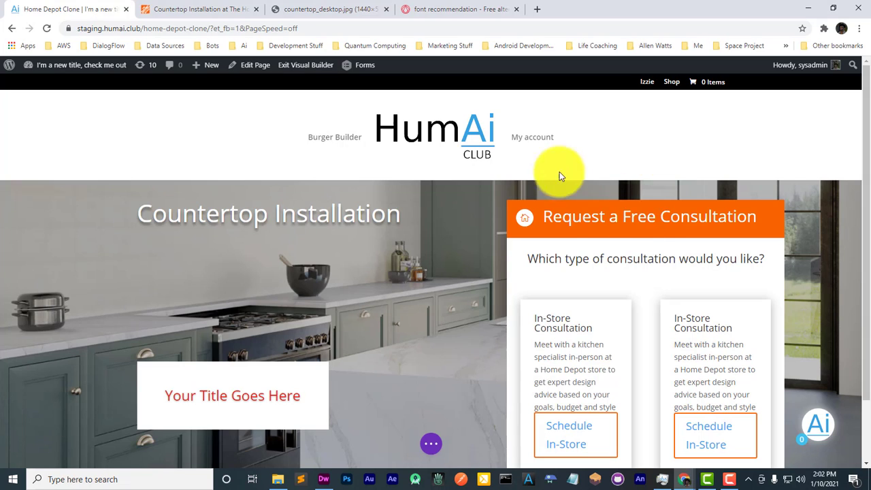
Step: Reopen the Countertop Installation text settings, and copy the designer's name from the Stack Exchange answer recommending Anton
mouse_move(263, 203)
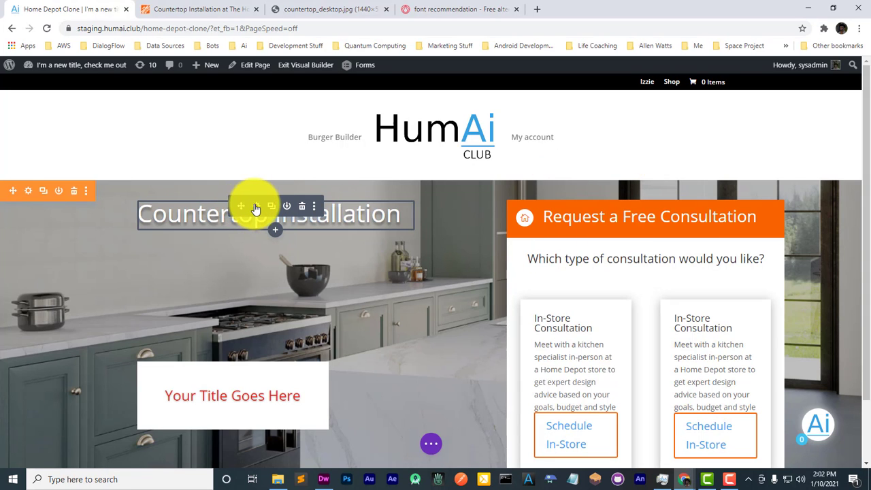
left_click(256, 207)
left_click(454, 8)
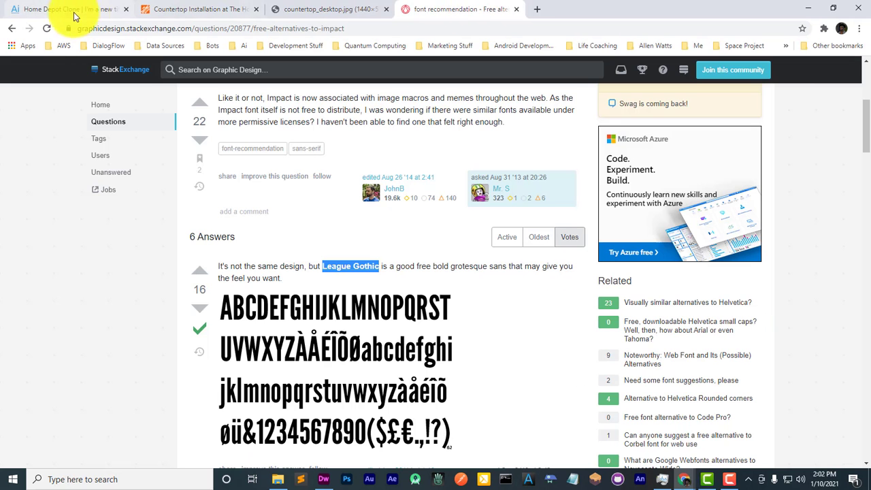
scroll(284, 292, "down", 3)
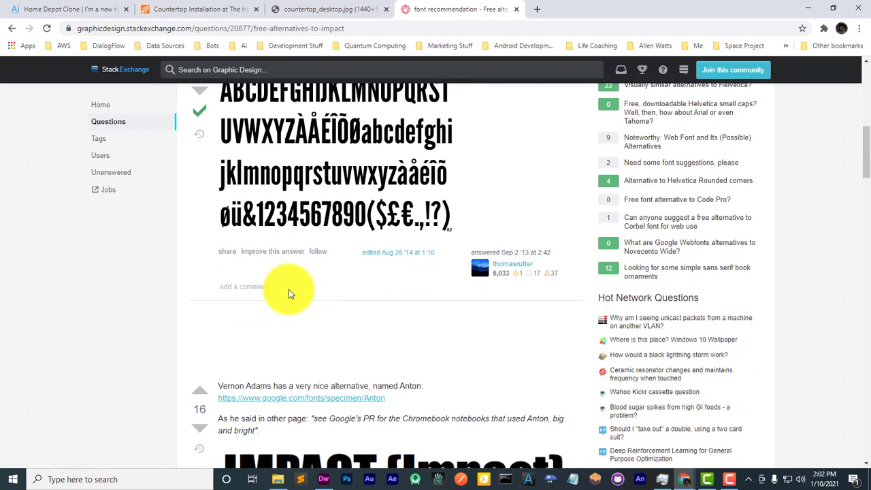
scroll(289, 293, "down", 1)
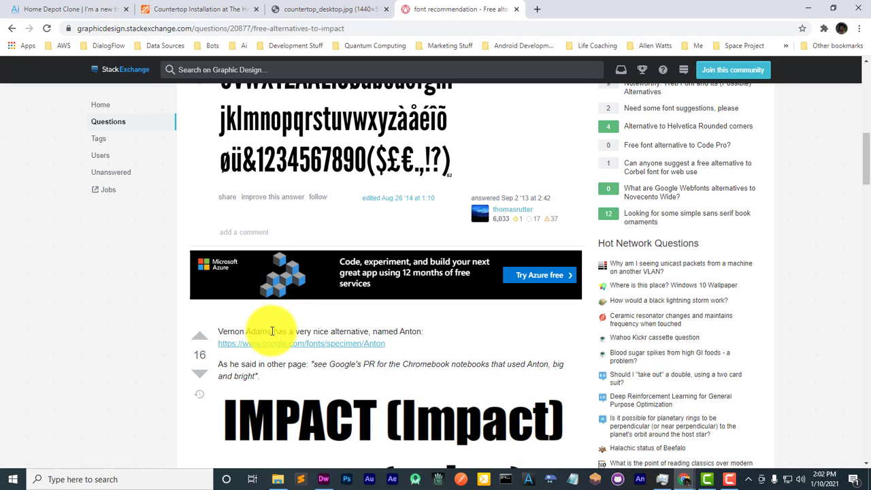
left_click_drag(269, 331, 218, 333)
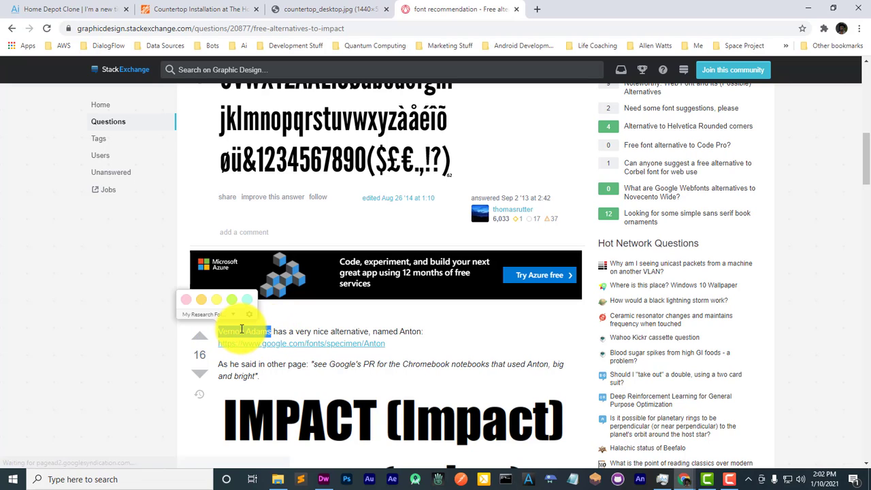
Step: On the clone page, search the H1 heading fonts of the Countertop Installation text for the copied designer's name
left_click(68, 8)
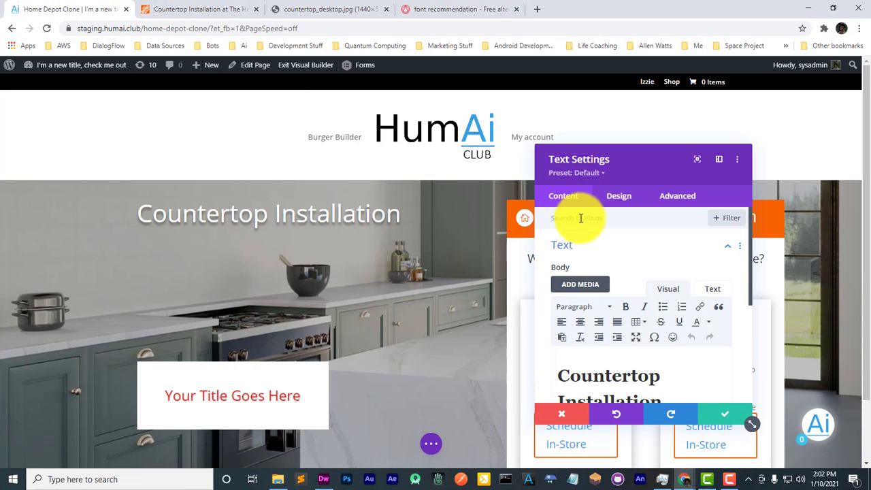
left_click(607, 197)
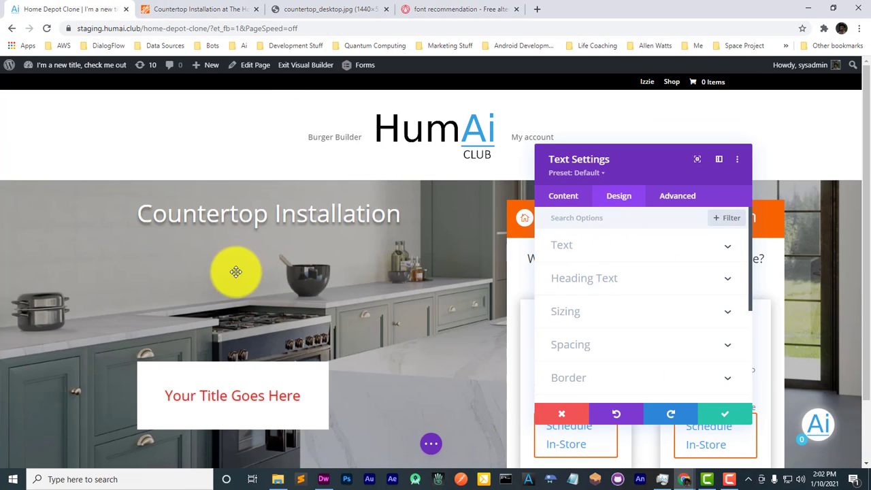
left_click(545, 236)
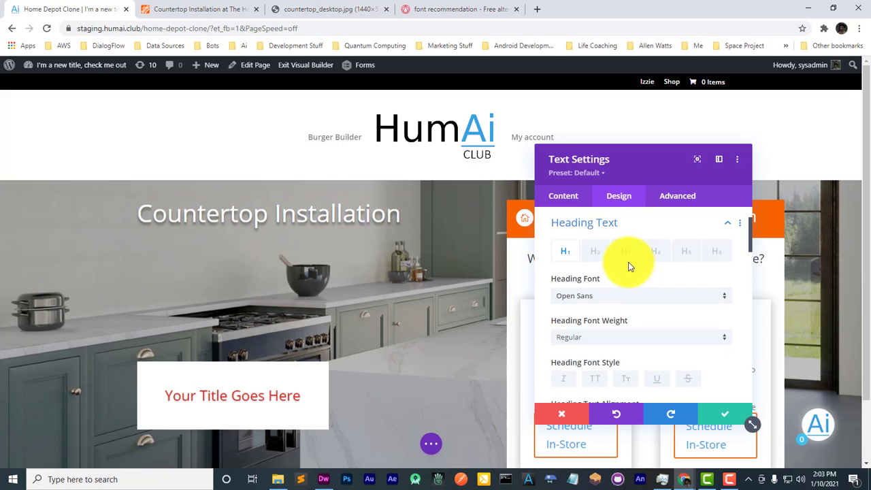
left_click(622, 276)
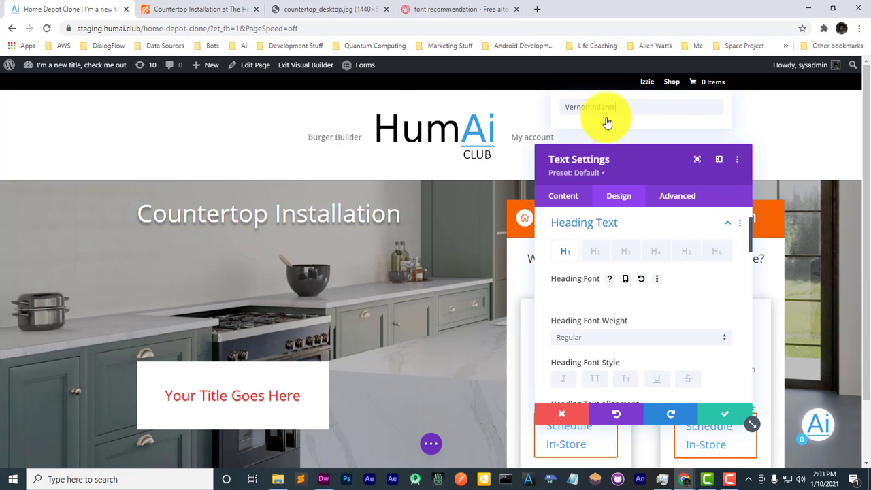
Step: Return to the Google results and search for "google fonts similar to impact" instead
left_click(169, 4)
left_click(437, 3)
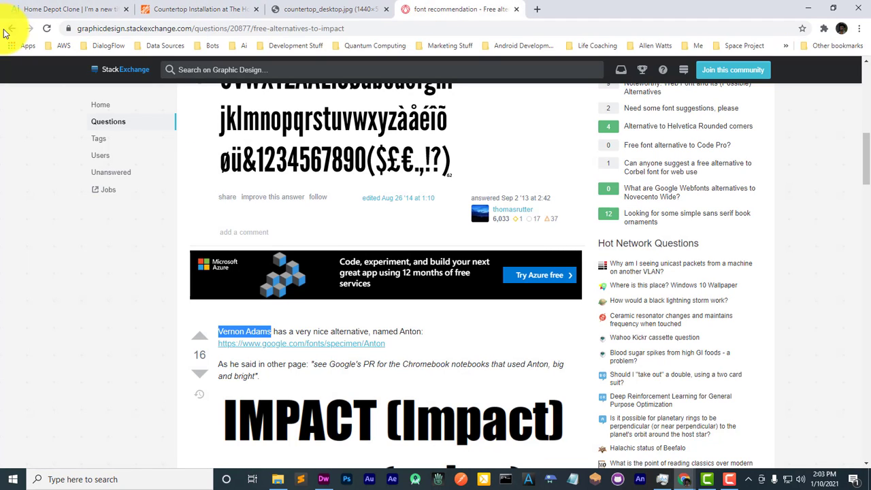
left_click(11, 28)
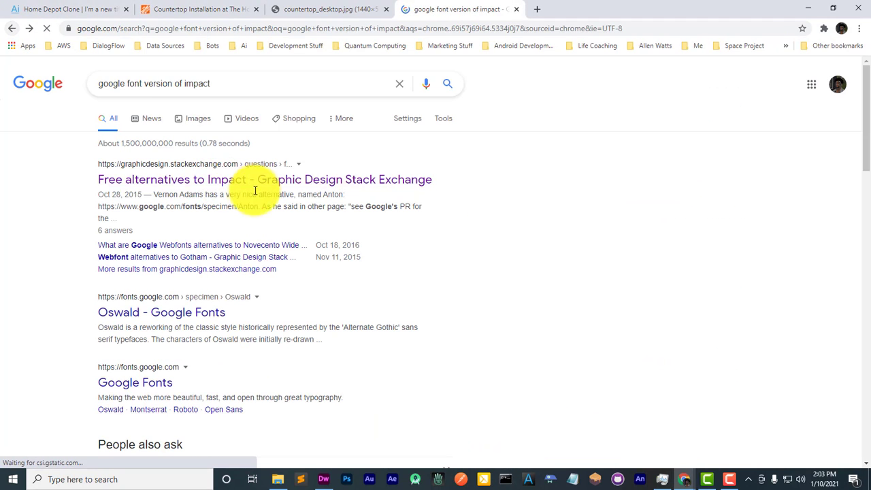
left_click(145, 83)
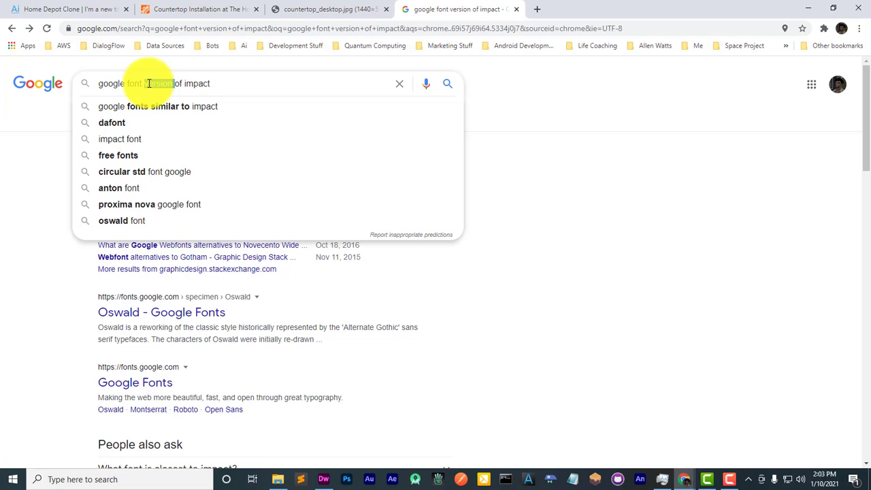
left_click(208, 107)
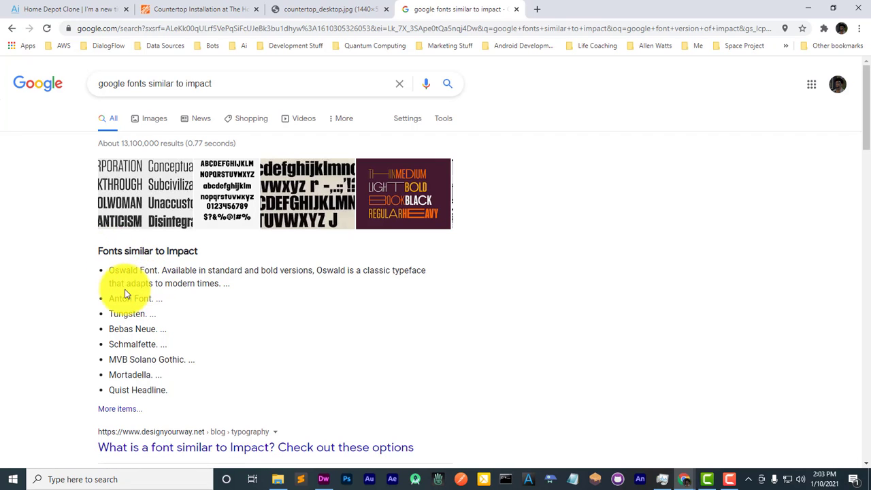
Step: Look through the results for a suitable Google font and copy the name Oswald from its Google Fonts result
scroll(139, 279, "down", 3)
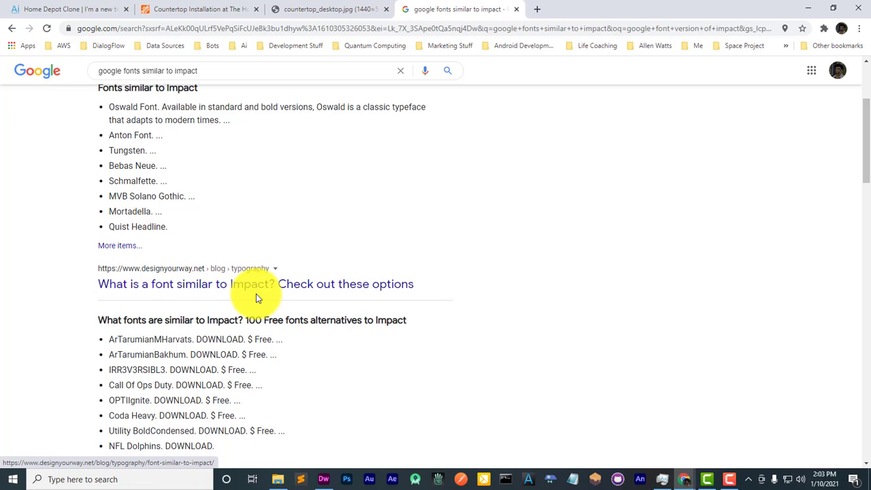
scroll(259, 297, "down", 3)
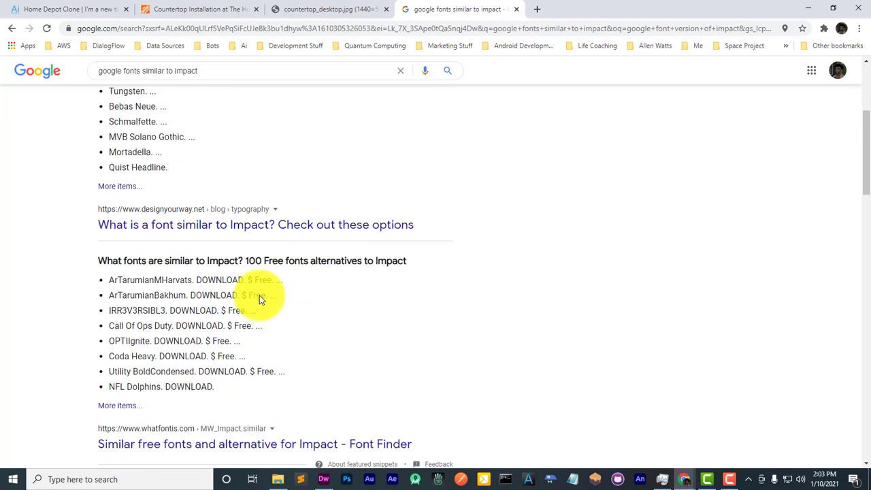
scroll(269, 300, "down", 2)
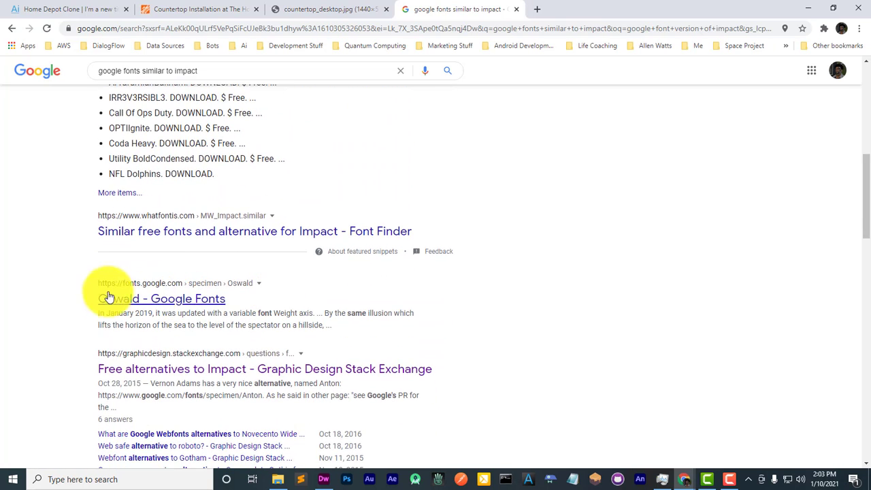
left_click_drag(96, 299, 145, 301)
Step: On the clone page, set the H1 heading font of the Countertop Installation text to Oswald
left_click(109, 9)
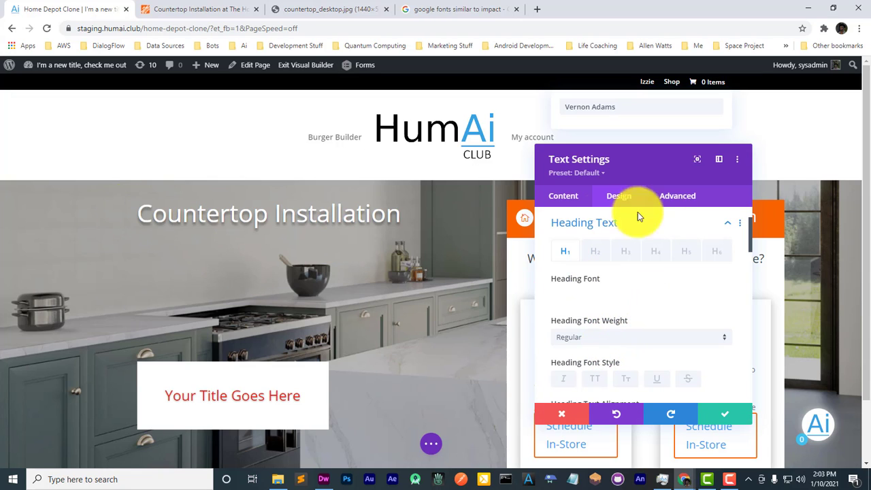
left_click(647, 158)
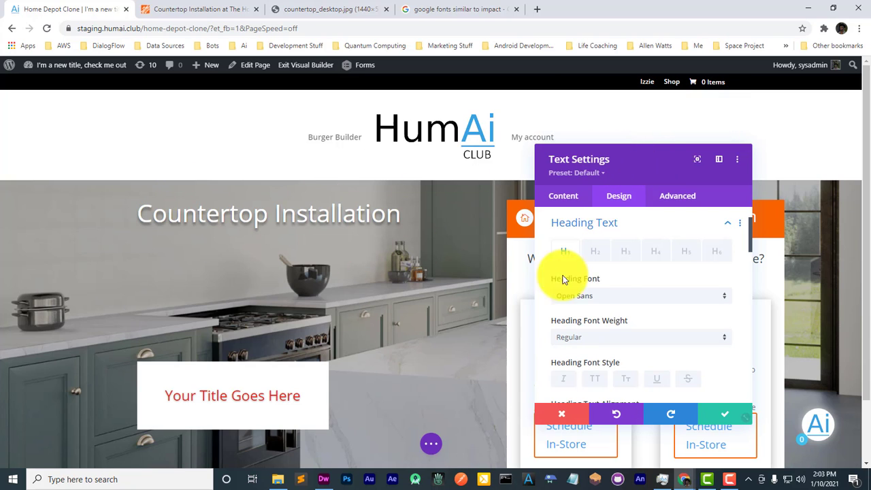
left_click(603, 297)
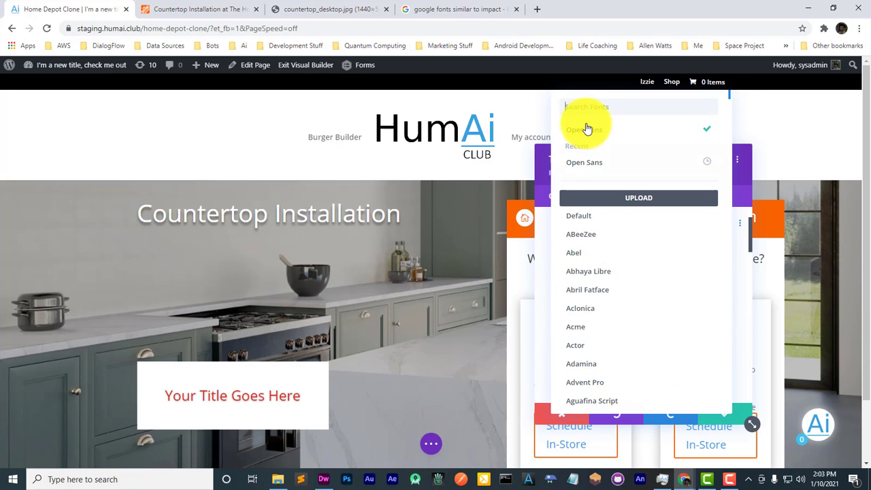
type("Oswald")
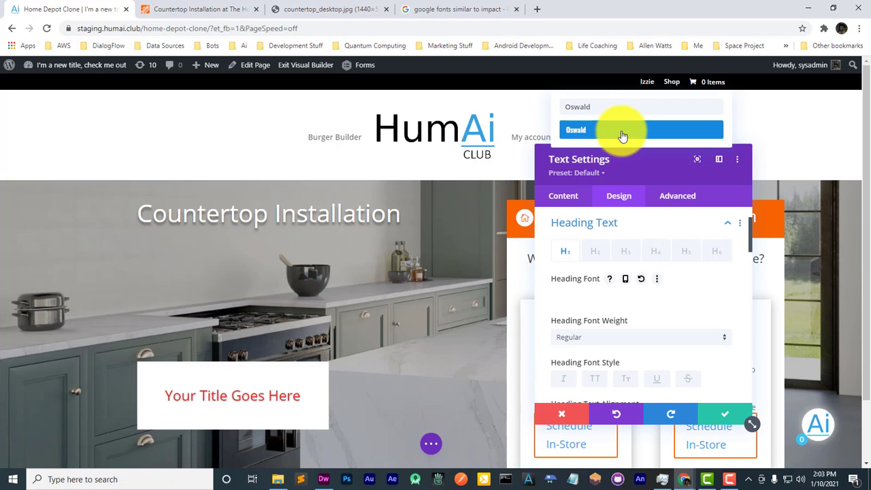
left_click(623, 130)
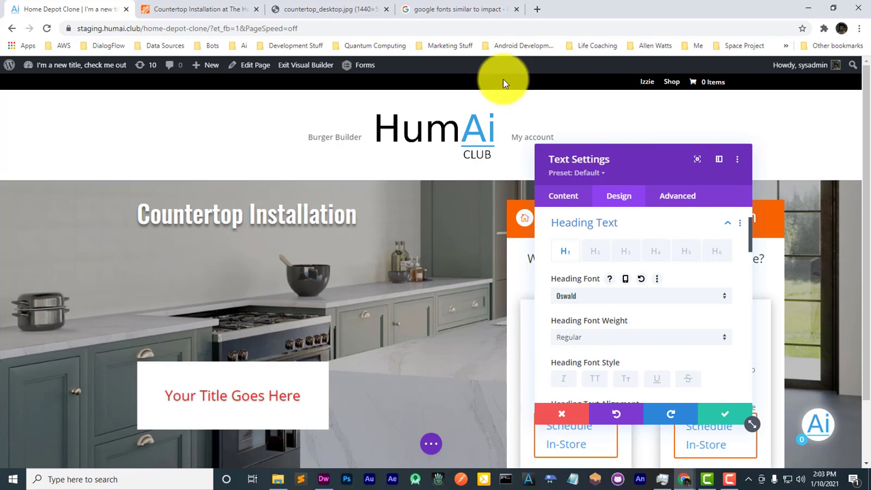
Step: Compare the heading with the original page and set its heading text size to 56px
left_click(204, 9)
left_click(66, 6)
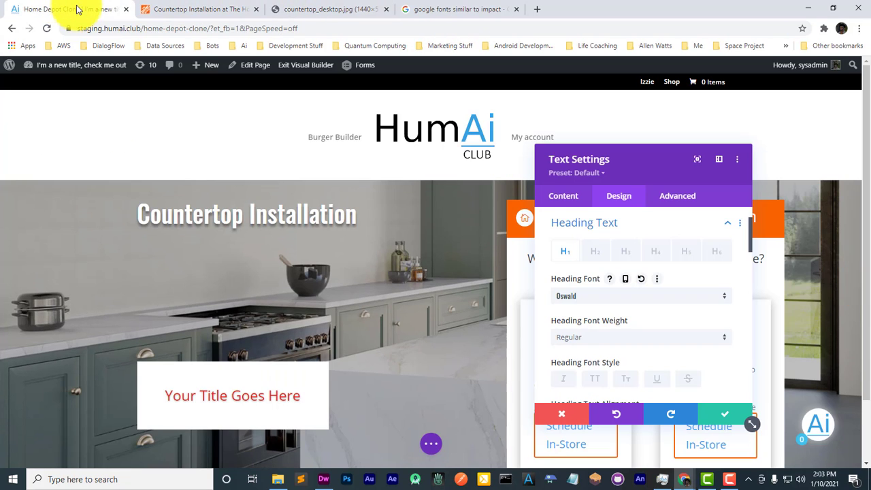
scroll(619, 312, "down", 3)
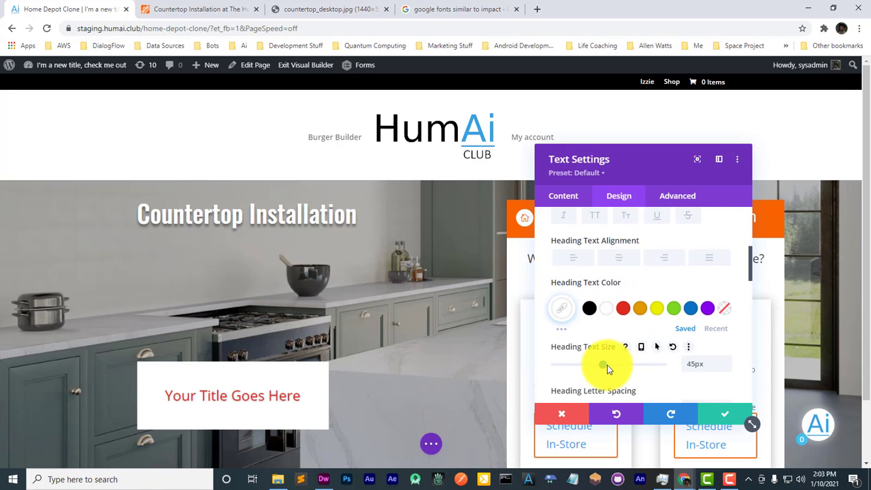
left_click_drag(607, 365, 616, 365)
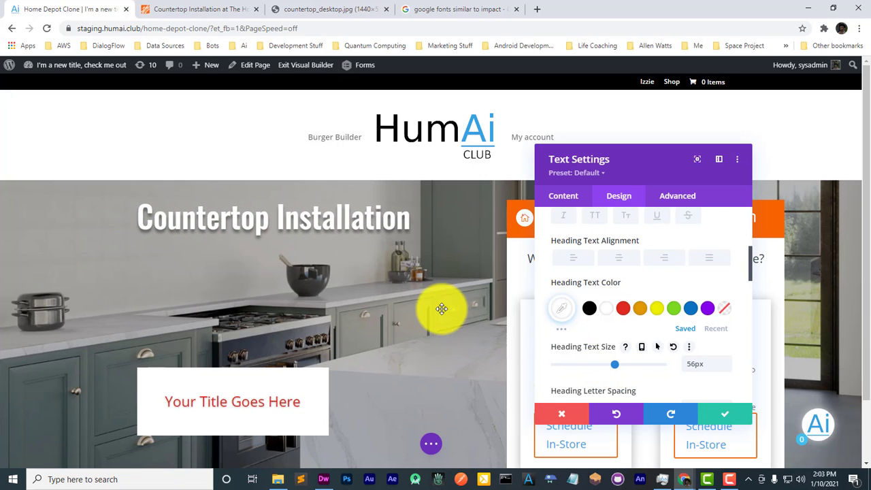
Step: Inspect the HTML and styles of the Countertop Installation heading on the original Home Depot page
left_click(175, 9)
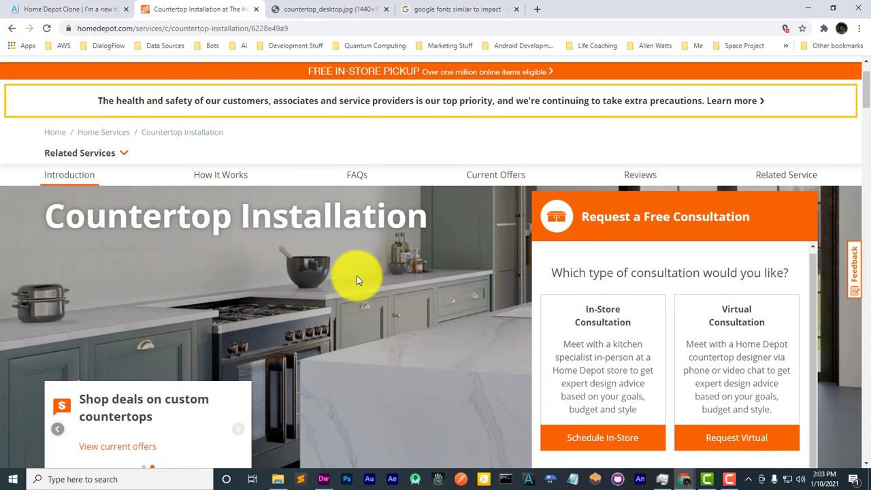
scroll(362, 273, "down", 2)
scroll(293, 123, "up", 1)
right_click(297, 117)
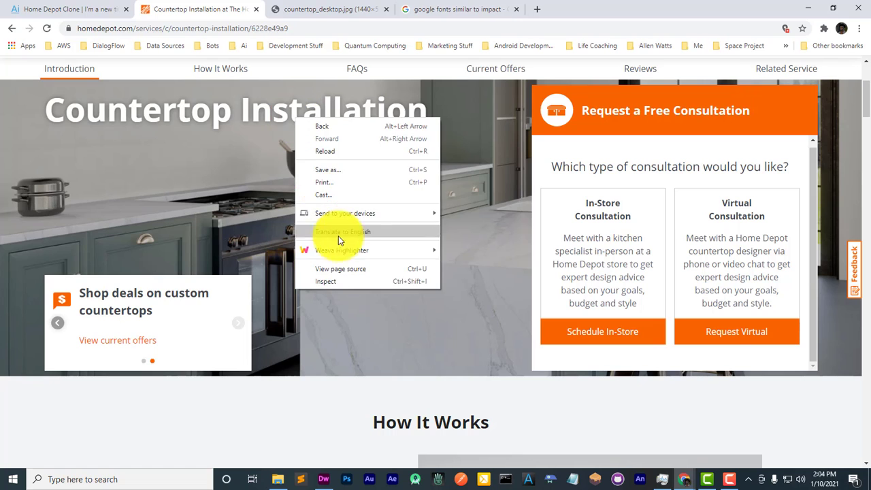
left_click(331, 276)
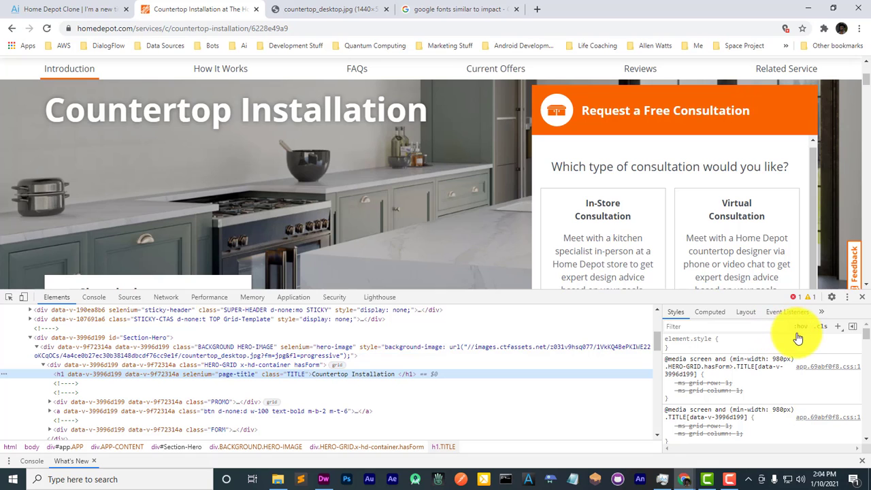
left_click(862, 298)
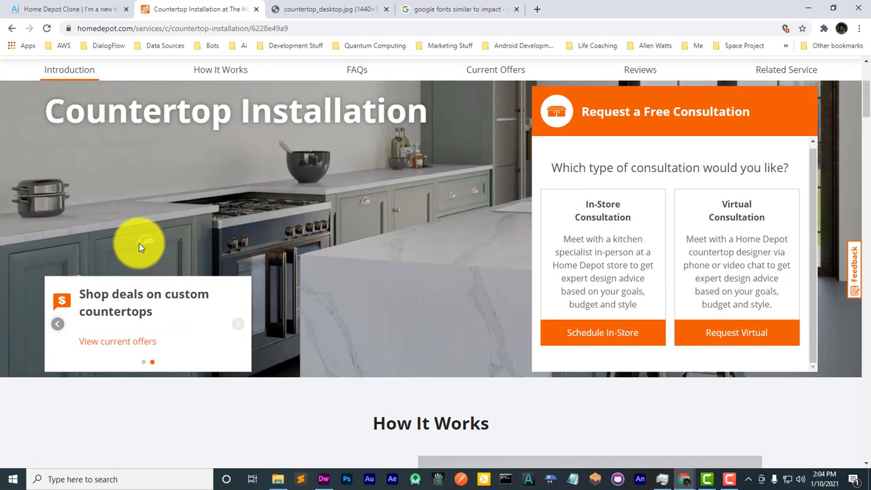
scroll(140, 243, "up", 2)
scroll(140, 243, "down", 1)
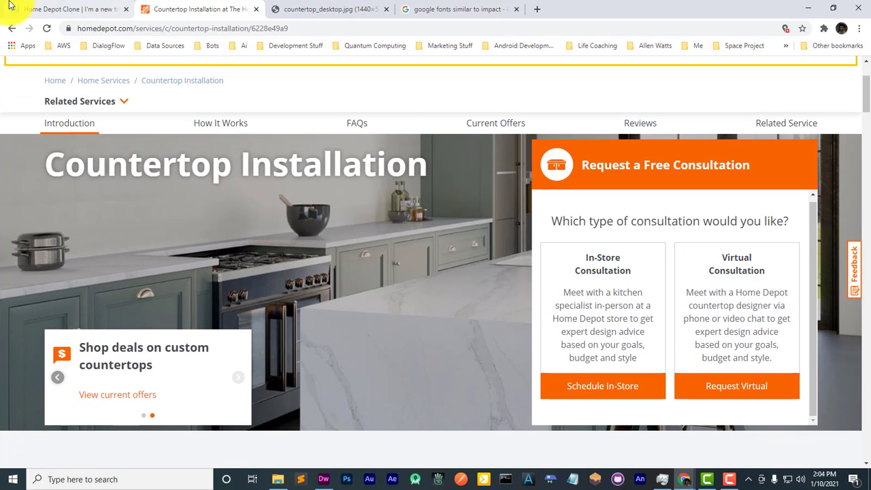
Step: Save the heading's text settings on the clone page and compare the hero section's layout with the original
left_click(74, 9)
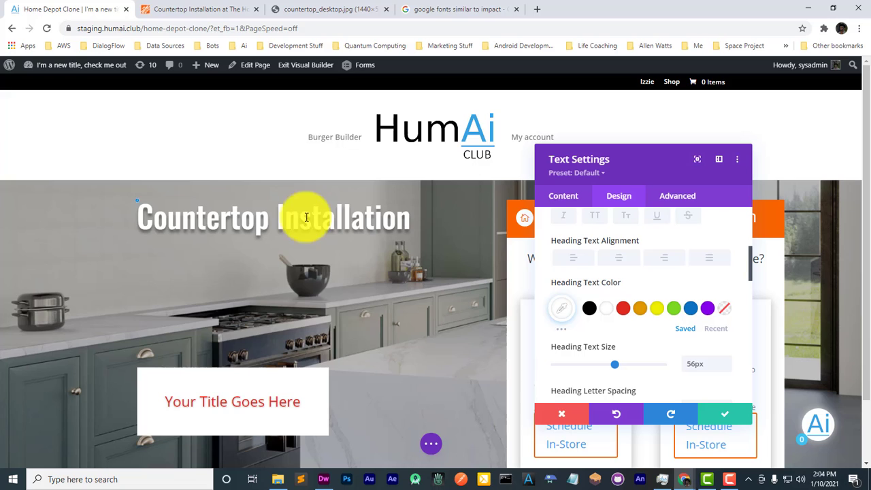
left_click(715, 417)
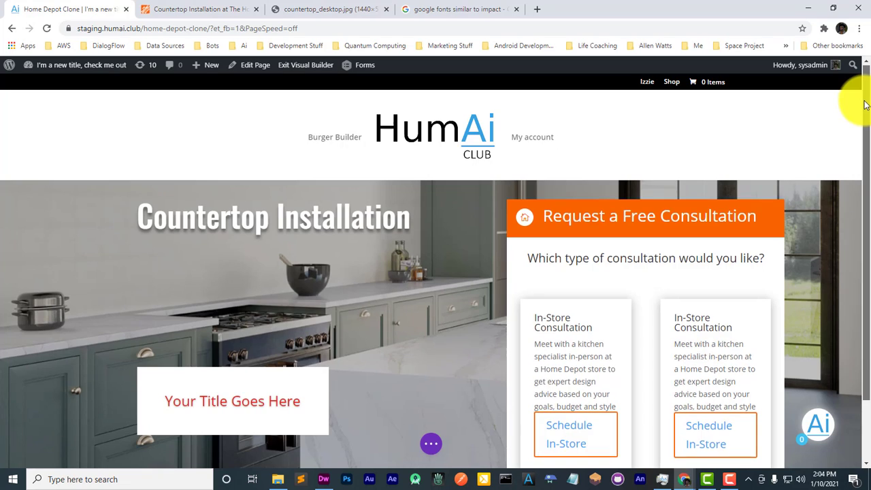
left_click_drag(865, 105, 859, 130)
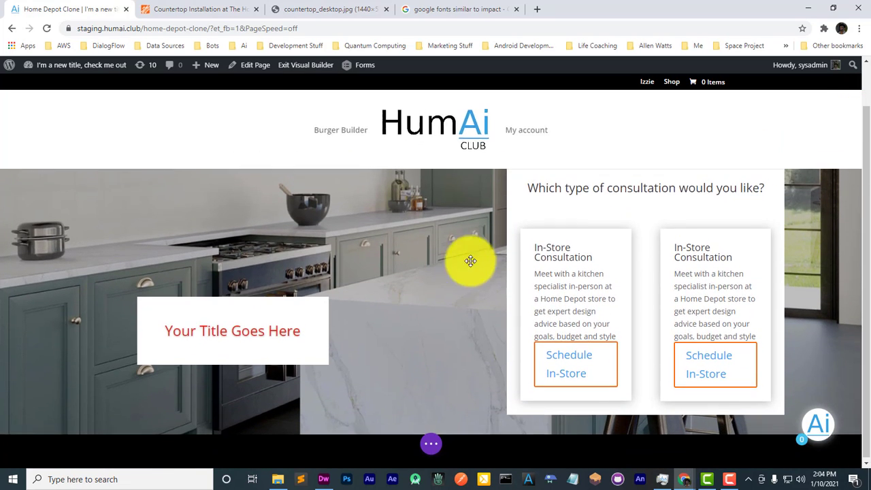
left_click(214, 9)
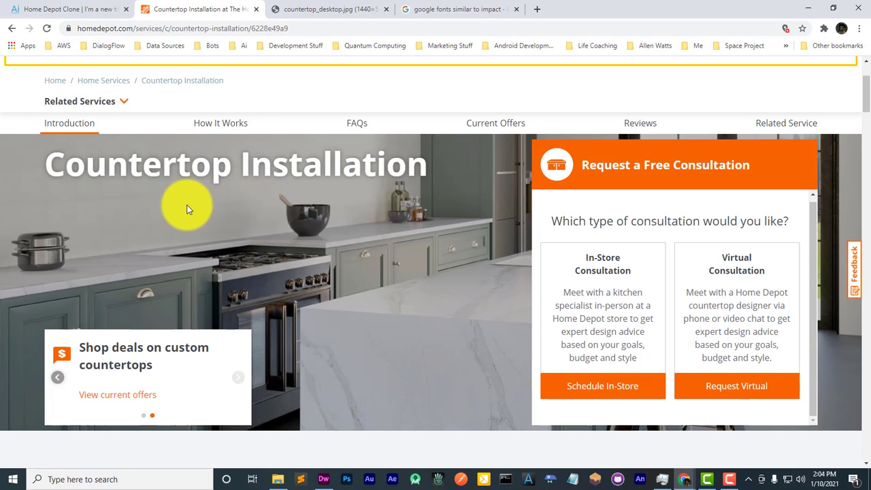
scroll(250, 280, "down", 3)
scroll(272, 287, "up", 3)
left_click(54, 9)
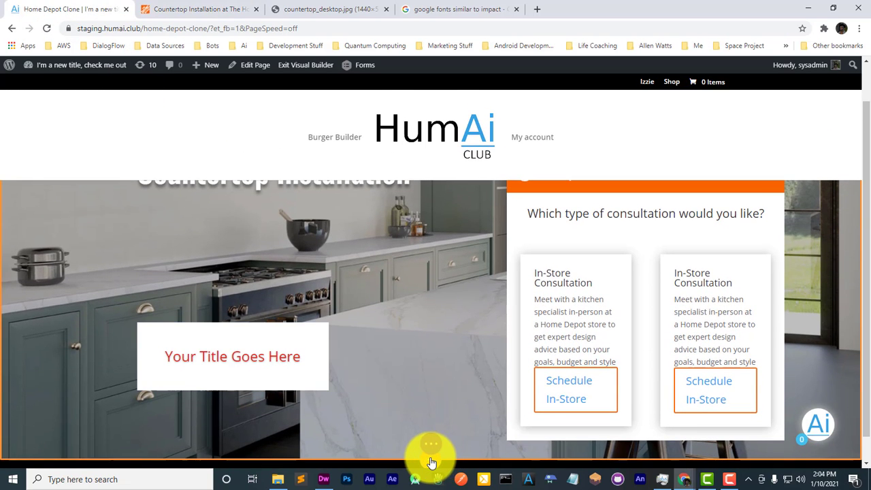
Step: Add an empty regular section below the hero section, without choosing a row layout
left_click(430, 437)
left_click(371, 422)
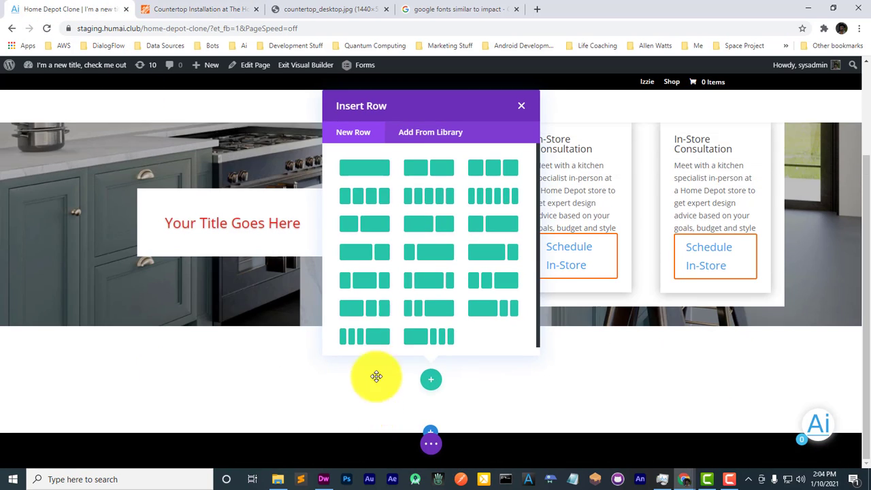
left_click(584, 363)
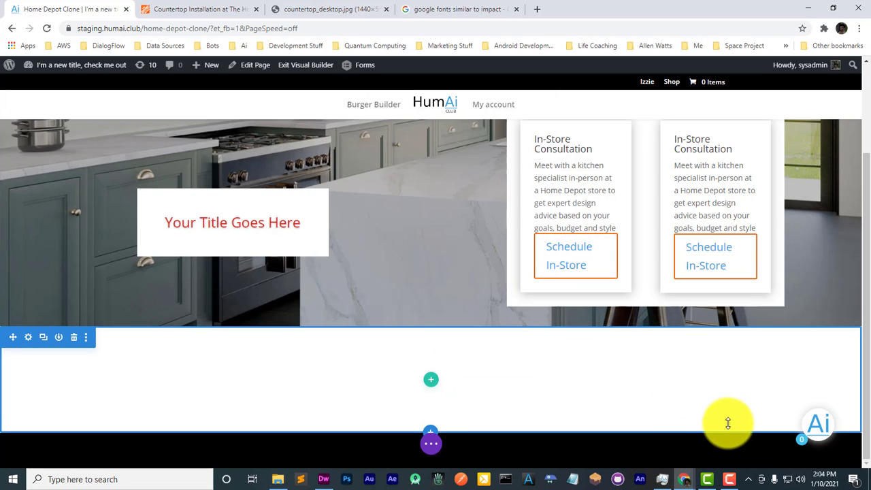
scroll(647, 379, "up", 3)
scroll(648, 384, "down", 3)
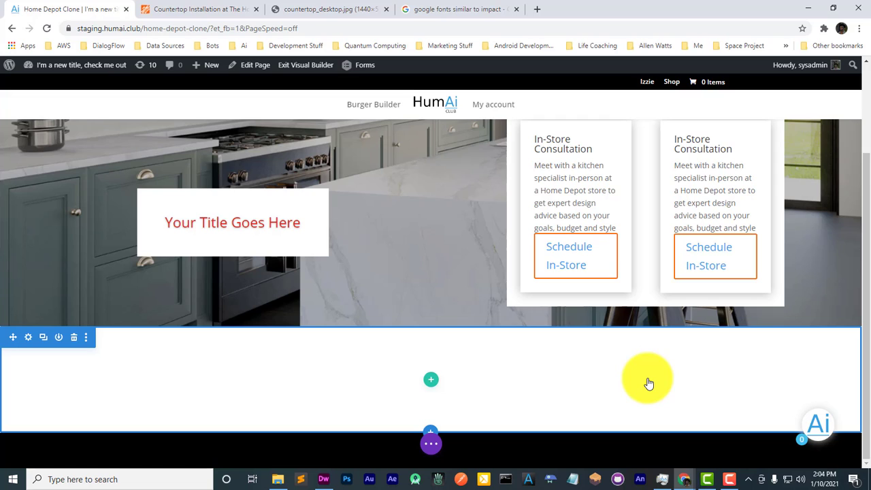
Step: Save the clone page and review the finished hero section
left_click(434, 446)
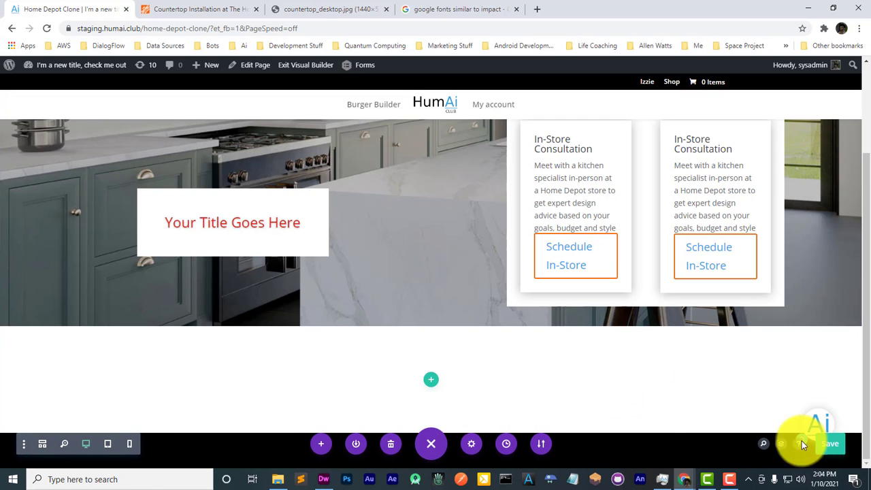
scroll(526, 388, "up", 3)
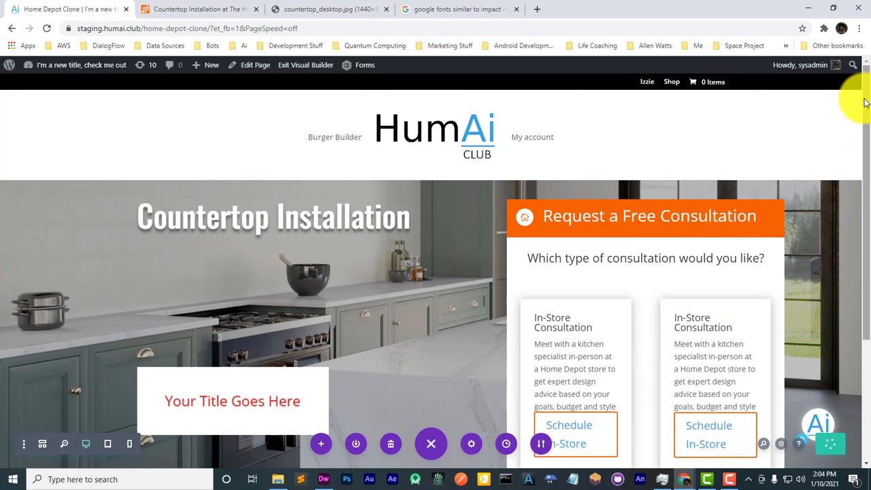
scroll(858, 117, "down", 2)
scroll(846, 129, "up", 2)
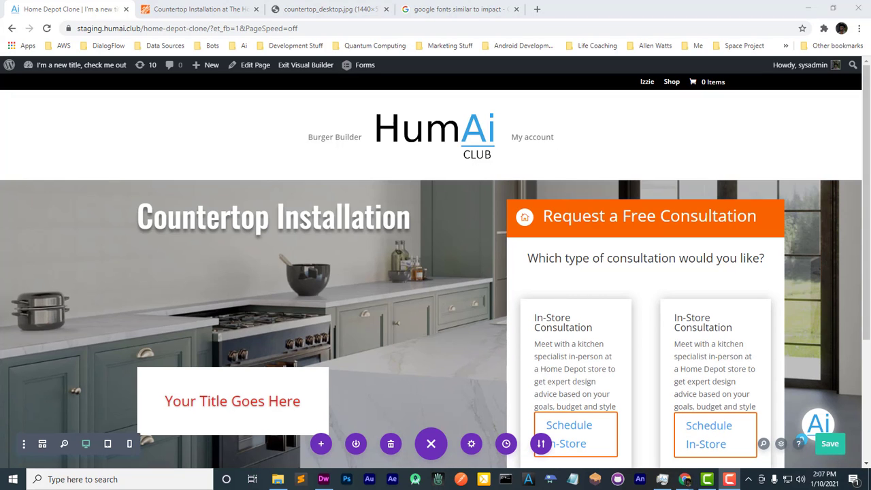
Step: Open the slider module's settings, enlarge the dialog and open the navigation arrow color for editing
mouse_move(220, 393)
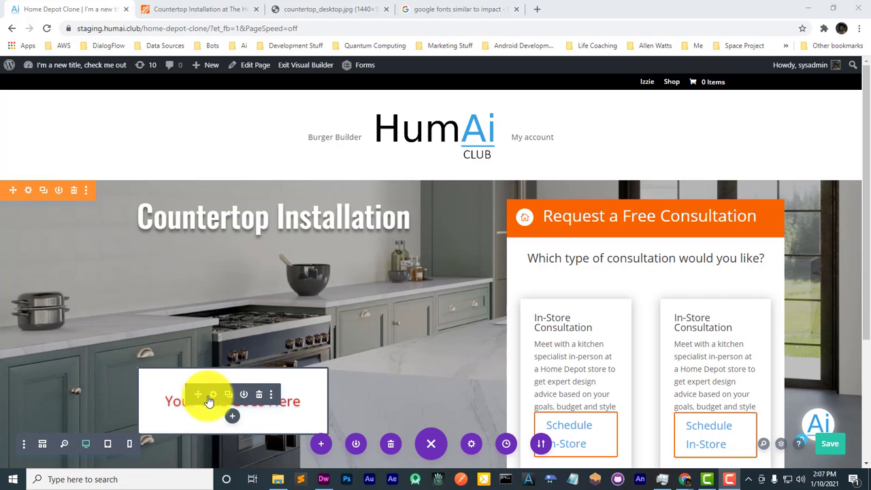
left_click(213, 396)
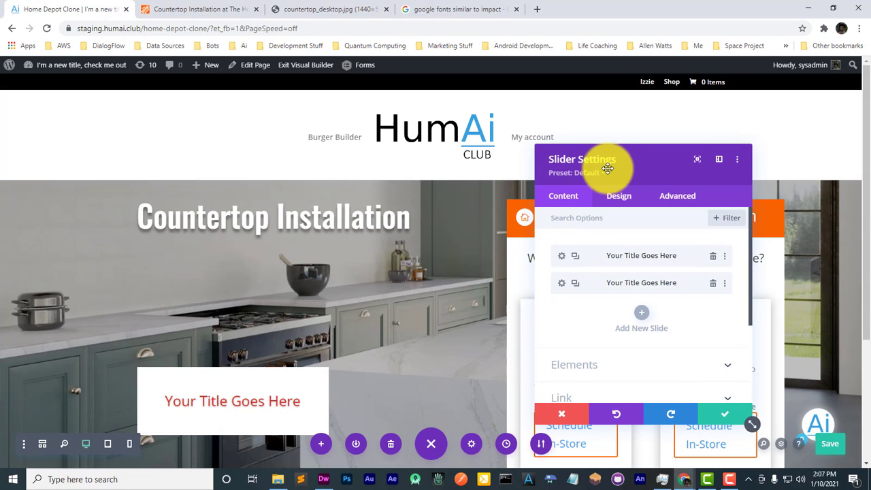
left_click_drag(584, 148, 485, 88)
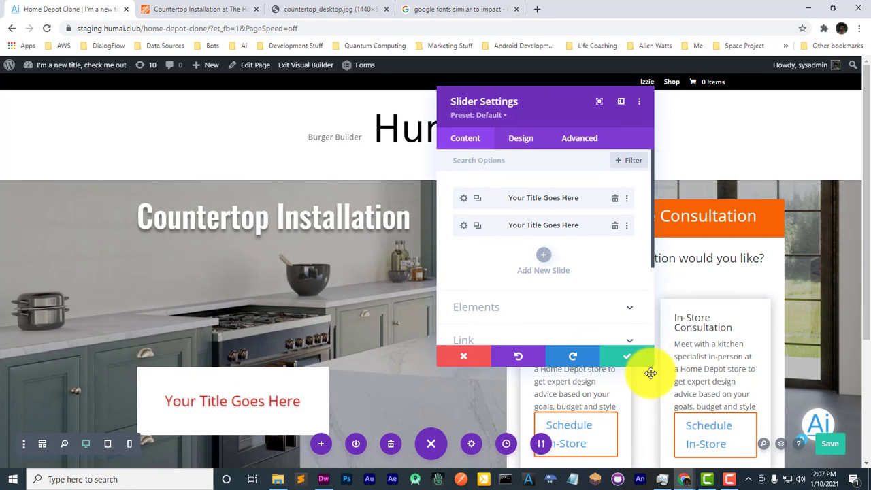
left_click_drag(650, 362, 724, 457)
left_click(521, 139)
left_click(503, 159)
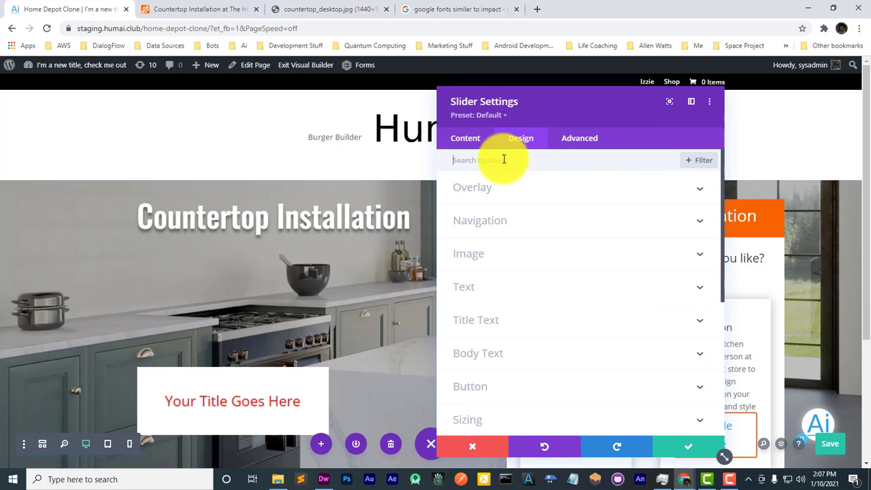
left_click(486, 224)
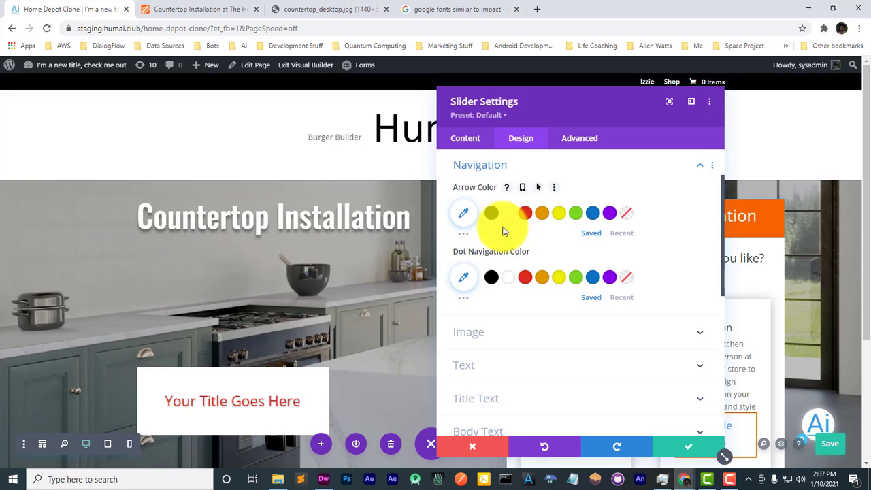
left_click(463, 212)
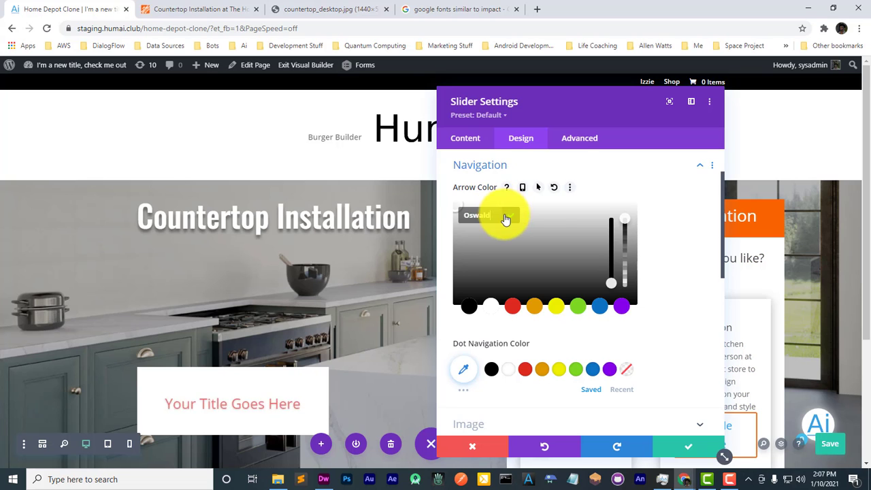
Step: Inspect the Request a Free Consultation header on the original Home Depot page and copy its background color #f96302
left_click(164, 7)
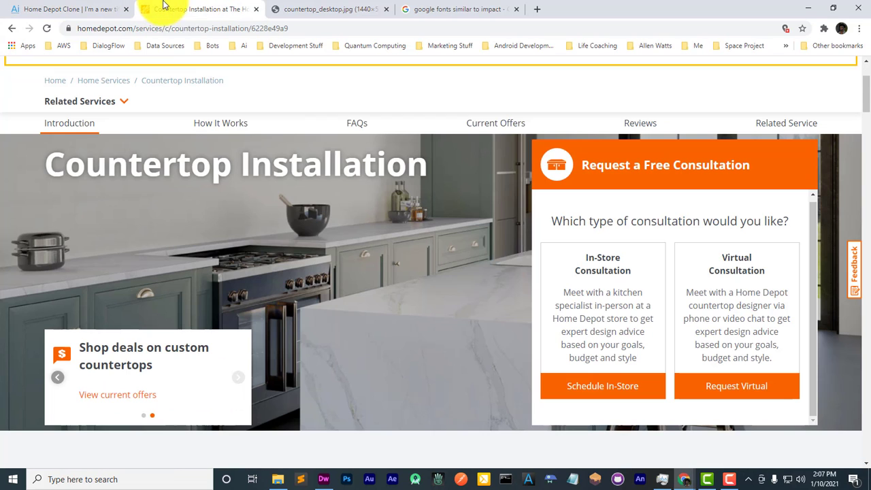
right_click(619, 174)
left_click(645, 339)
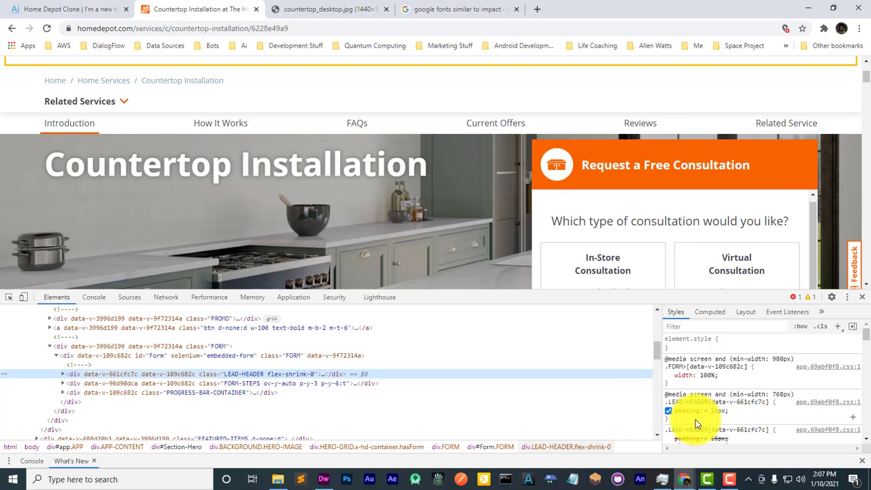
scroll(696, 419, "down", 3)
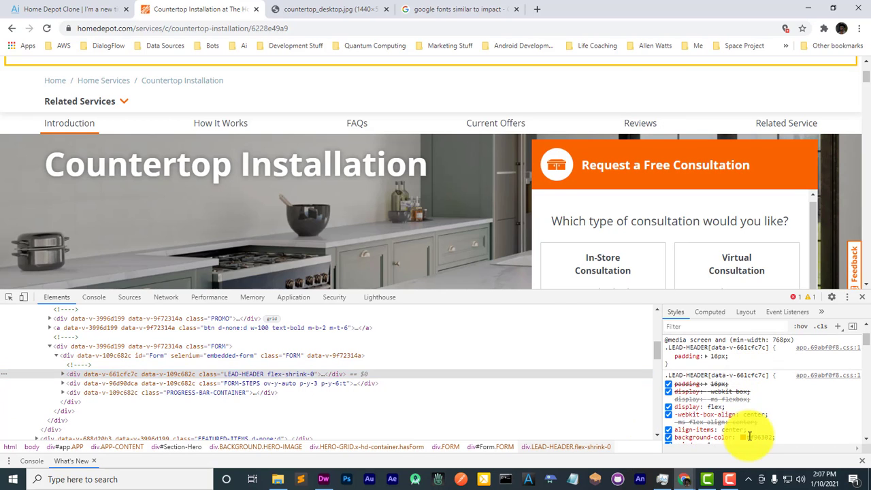
left_click(751, 437)
key("ctrl+c")
key("BackSpace")
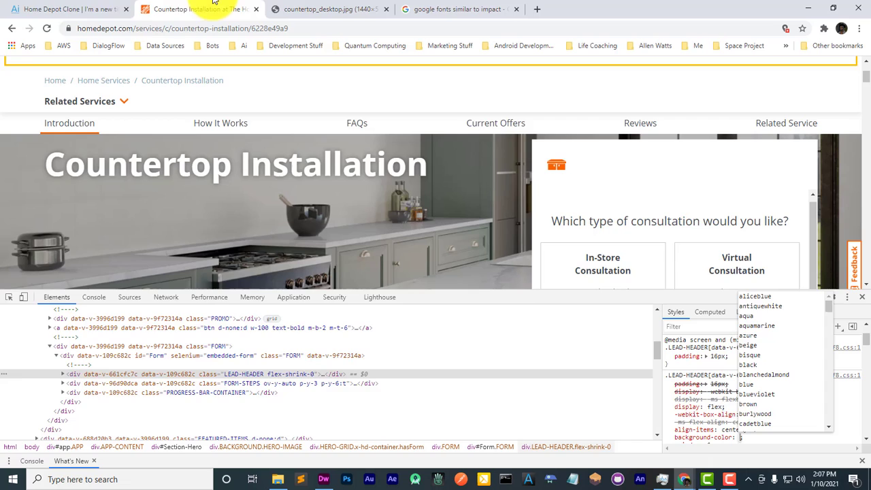
Step: Set the slider's navigation arrow color to #f96302 on the clone page
left_click(119, 5)
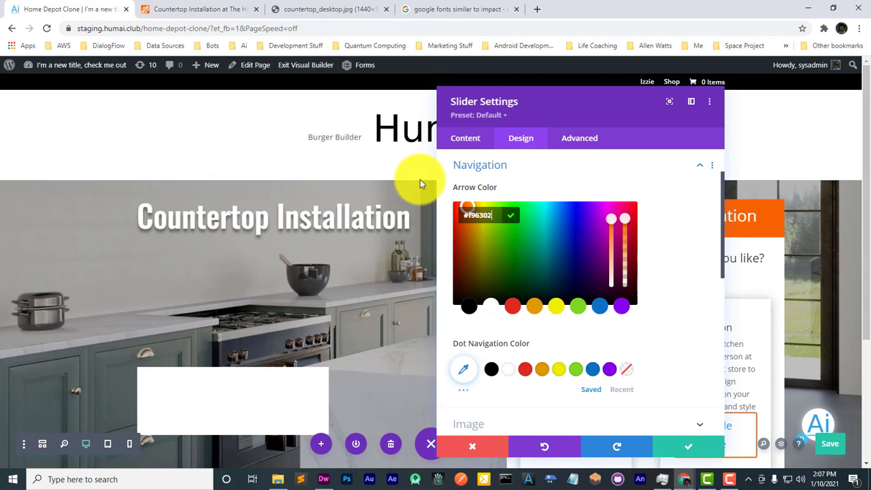
key("Return")
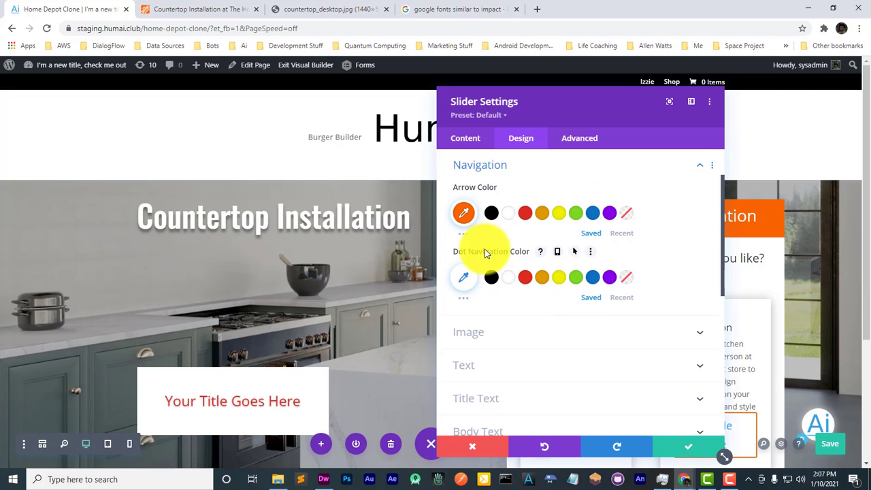
scroll(510, 238, "up", 2)
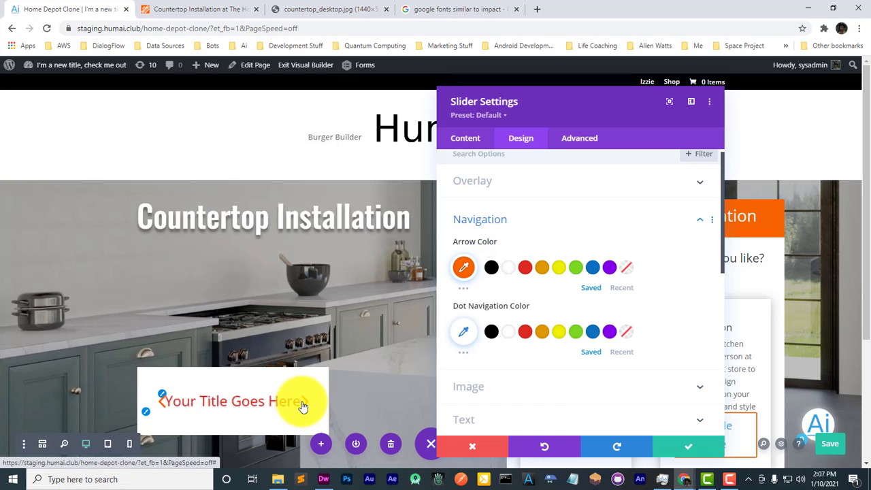
Step: Set the slider's dot navigation color to #f96302
scroll(522, 333, "down", 4)
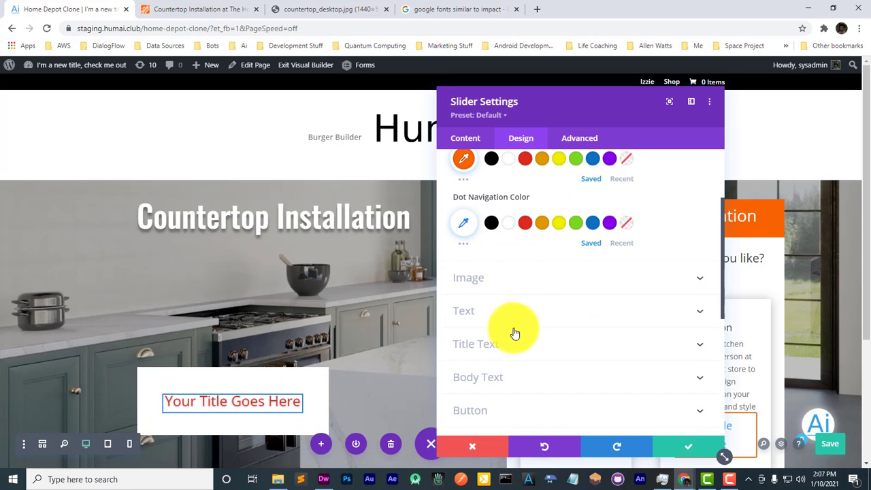
scroll(523, 333, "down", 2)
scroll(522, 332, "up", 6)
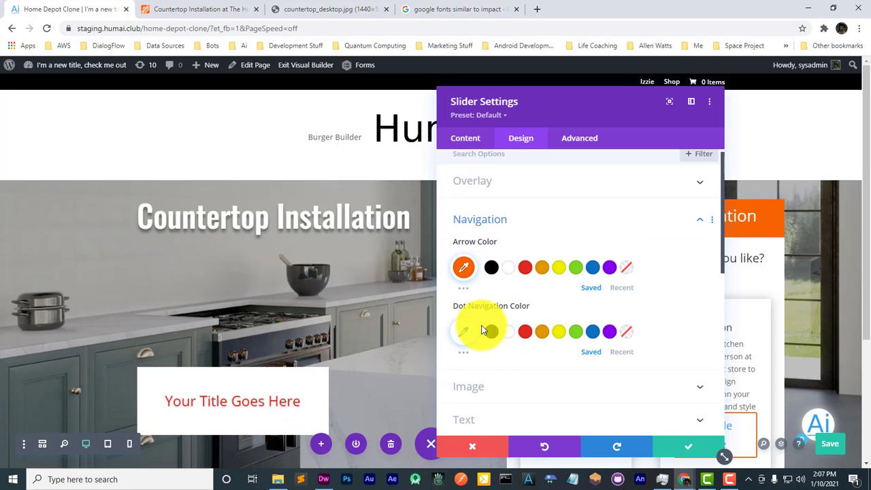
left_click(467, 334)
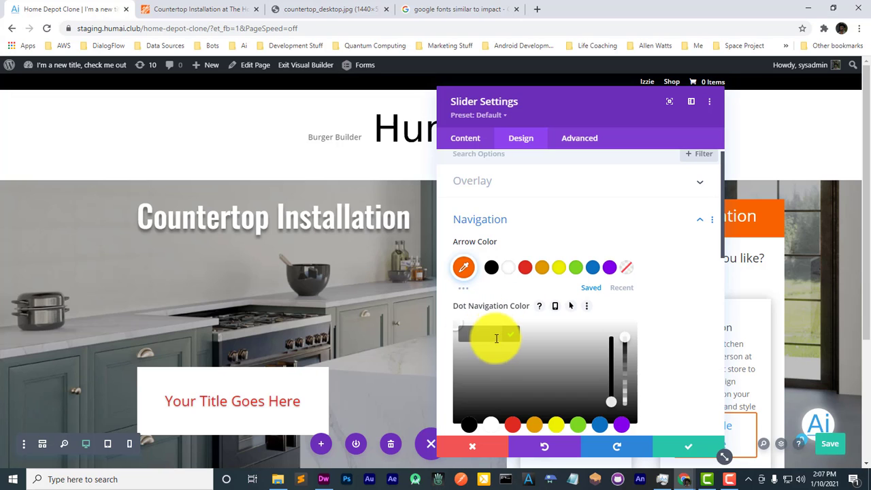
key("ctrl+v")
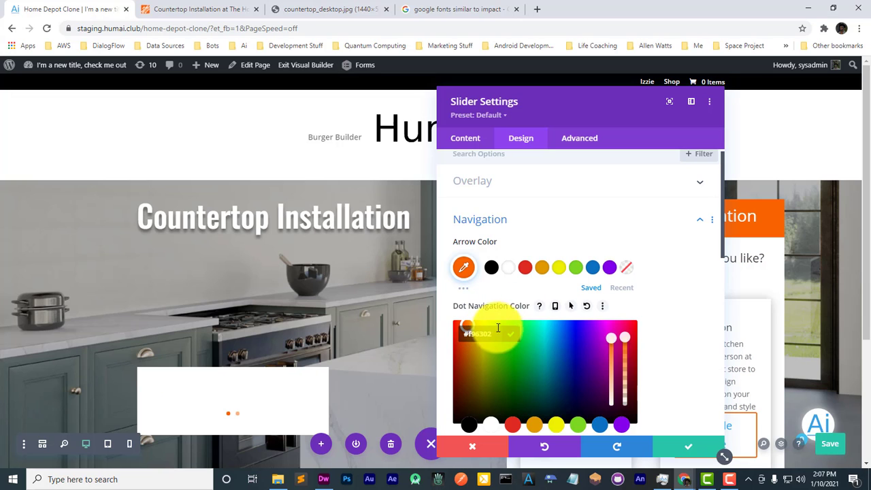
scroll(603, 346, "down", 5)
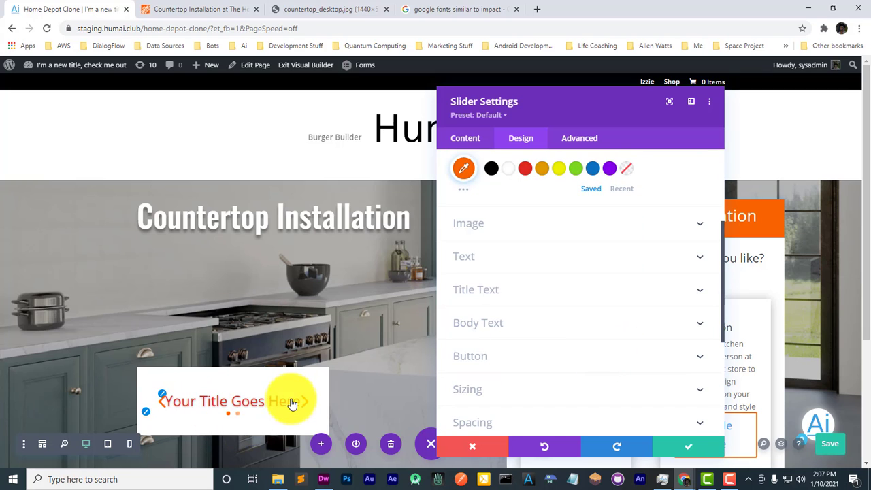
Step: Close the developer tools on the original Home Depot page and return to the clone page
left_click(219, 9)
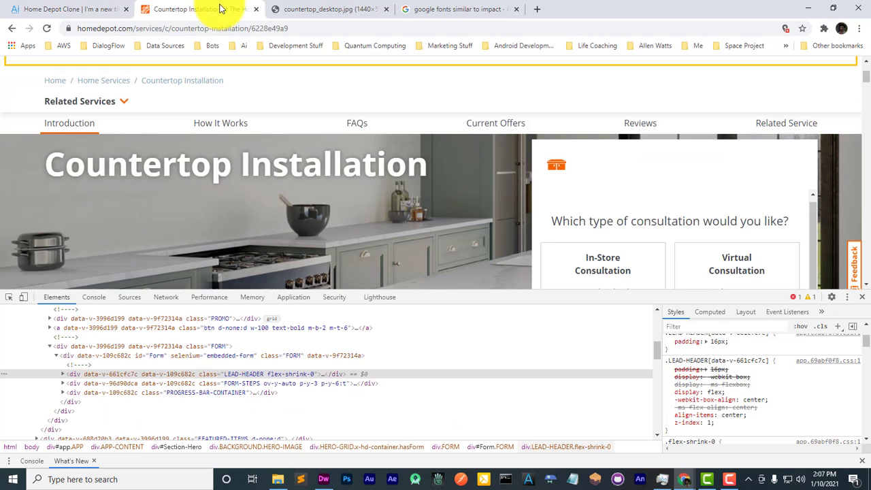
left_click(866, 299)
left_click(75, 8)
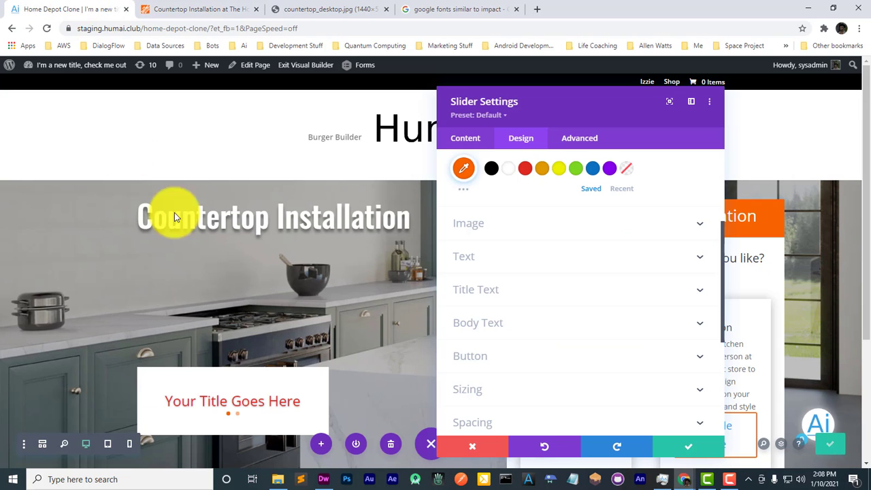
Step: Compare the slider's navigation with the original page's slider and save the slider settings
scroll(492, 302, "up", 3)
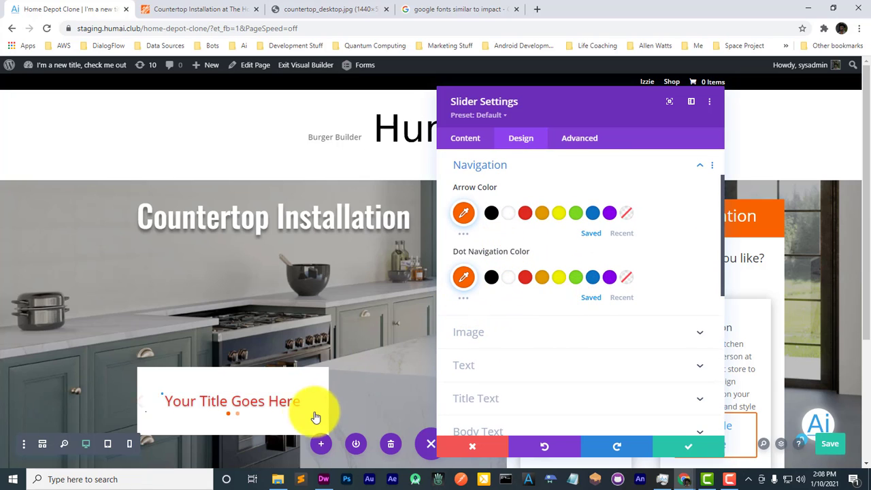
left_click(184, 12)
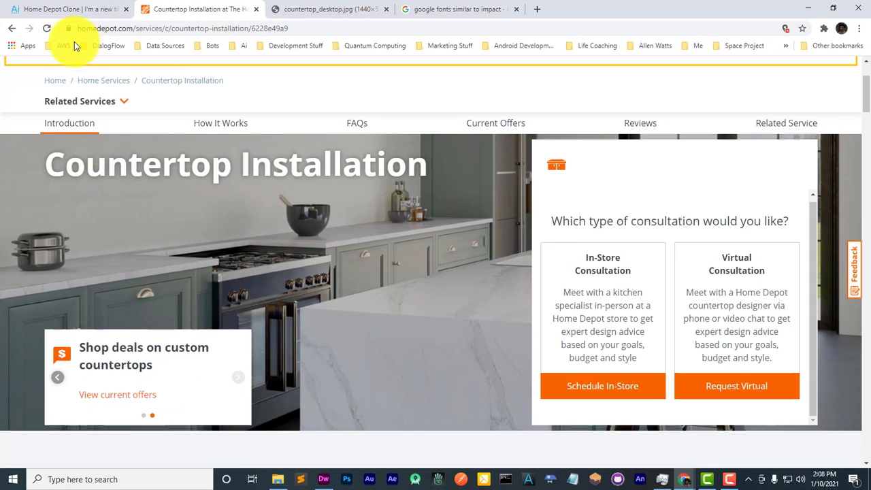
left_click(61, 9)
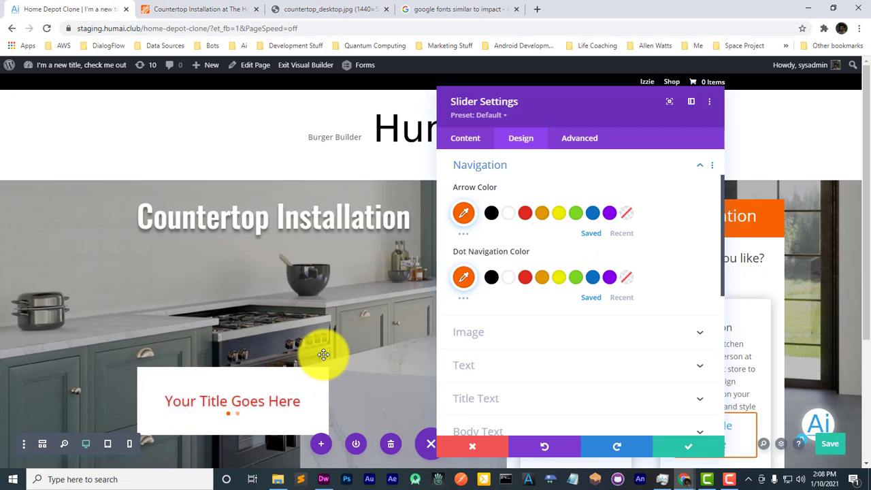
scroll(544, 402, "down", 1)
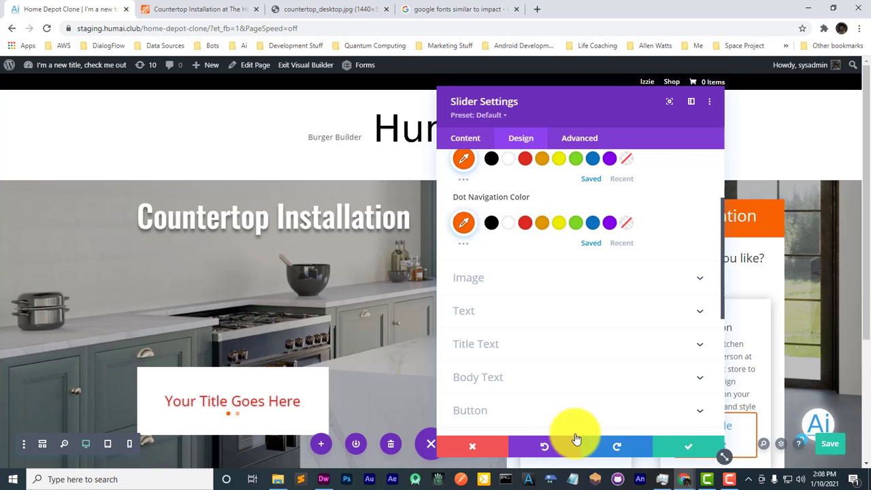
left_click(677, 447)
Step: Open the button design options of the first card's Schedule In-Store button and check the original page's button styling
scroll(538, 361, "down", 2)
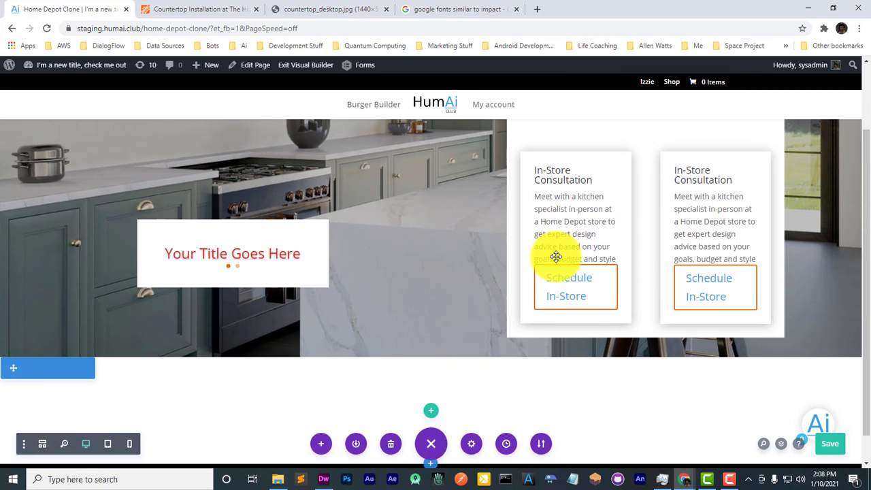
left_click(552, 279)
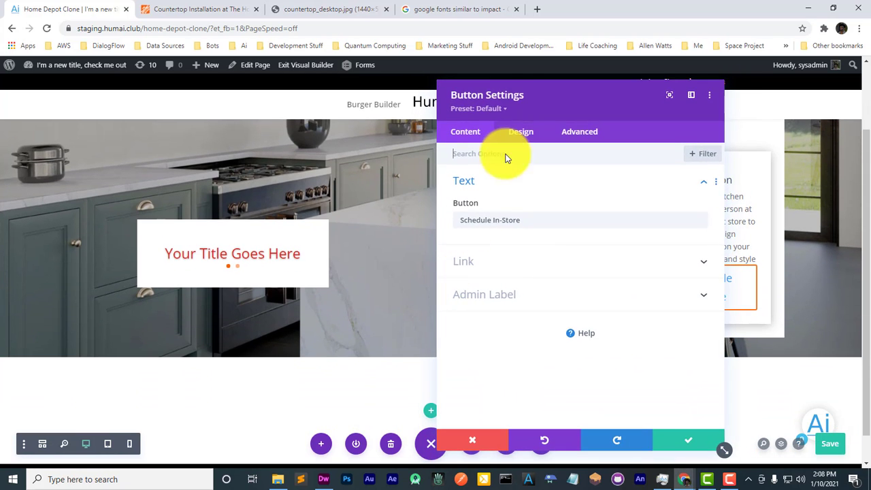
left_click_drag(488, 100, 300, 94)
left_click(319, 133)
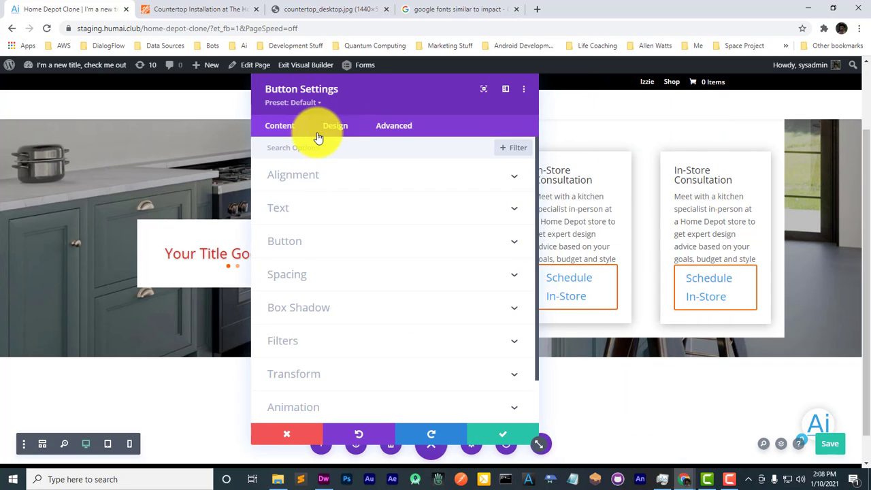
left_click(293, 243)
left_click(204, 9)
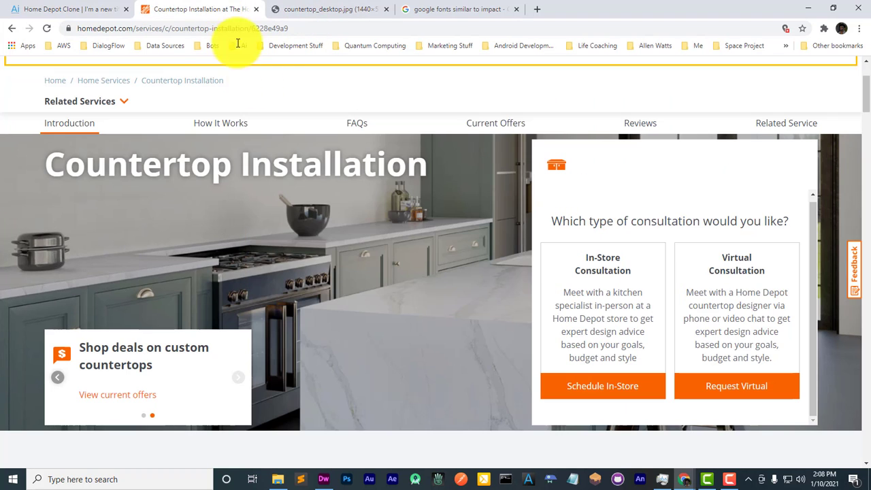
Step: Set the first Schedule In-Store button's text size to 15px and its text color to white on the clone page
left_click(124, 5)
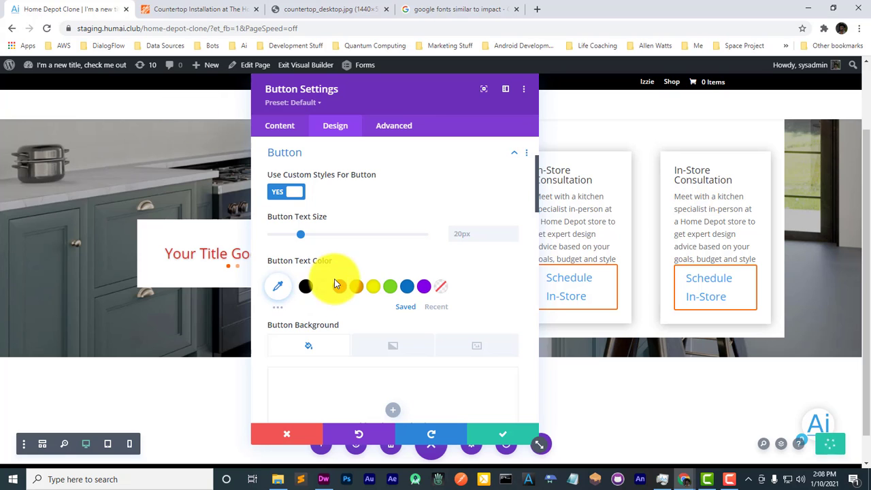
left_click_drag(321, 97, 200, 112)
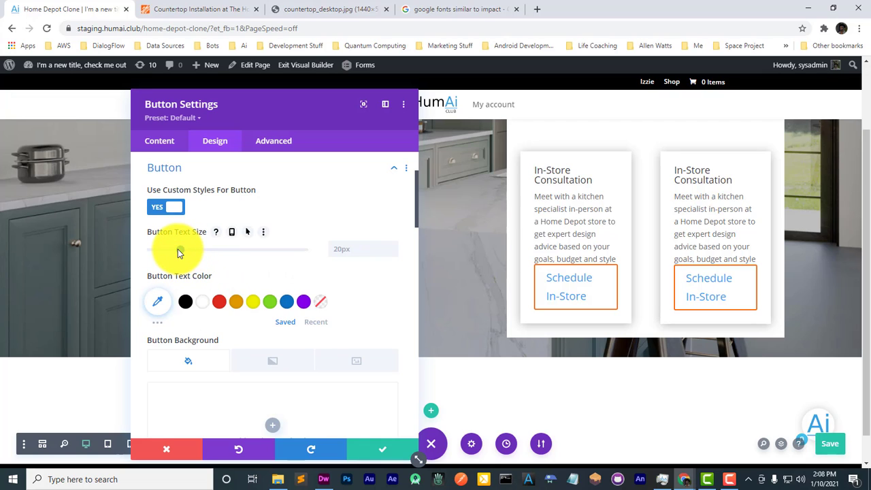
left_click_drag(170, 251, 174, 257)
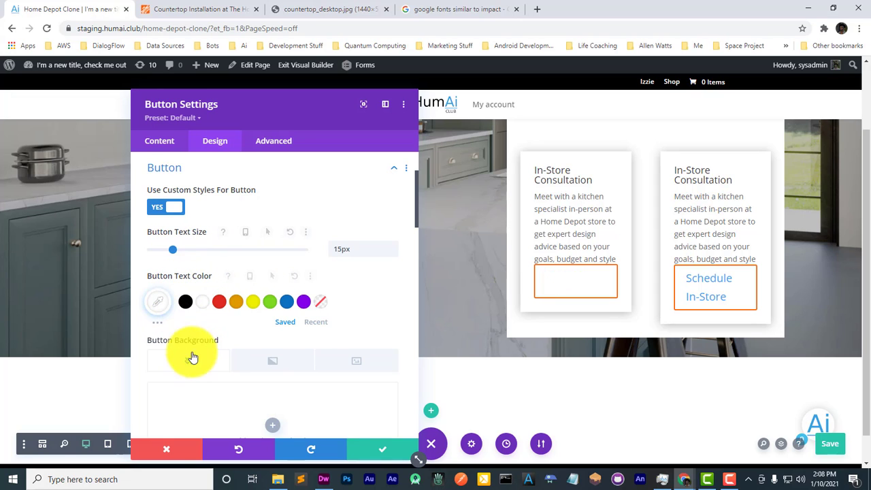
Step: Set the first Schedule In-Store button's background color to #f96302
scroll(217, 376, "down", 2)
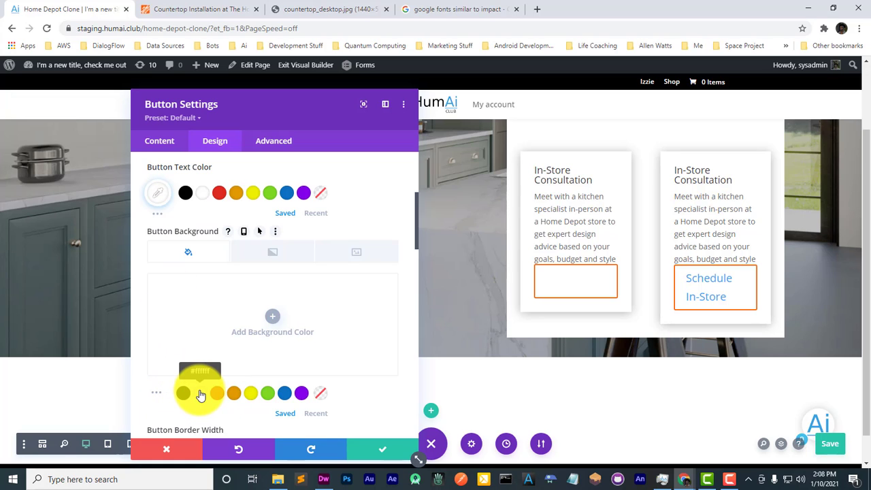
left_click(201, 395)
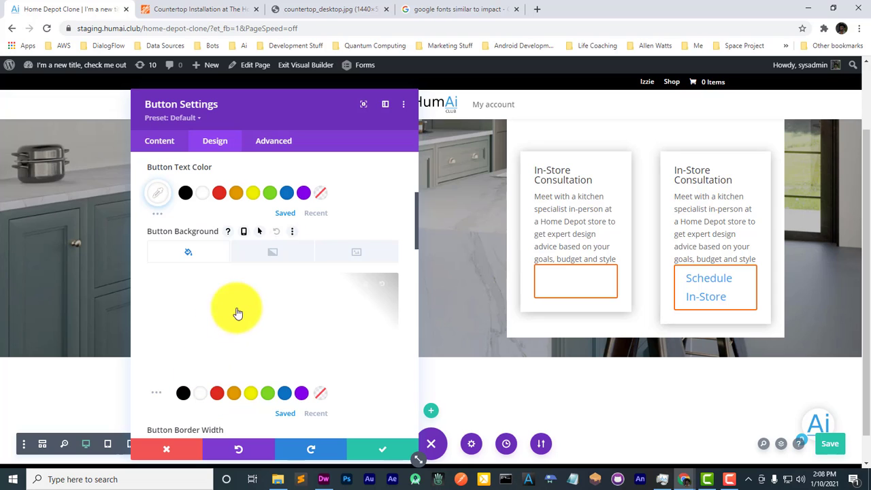
left_click(351, 291)
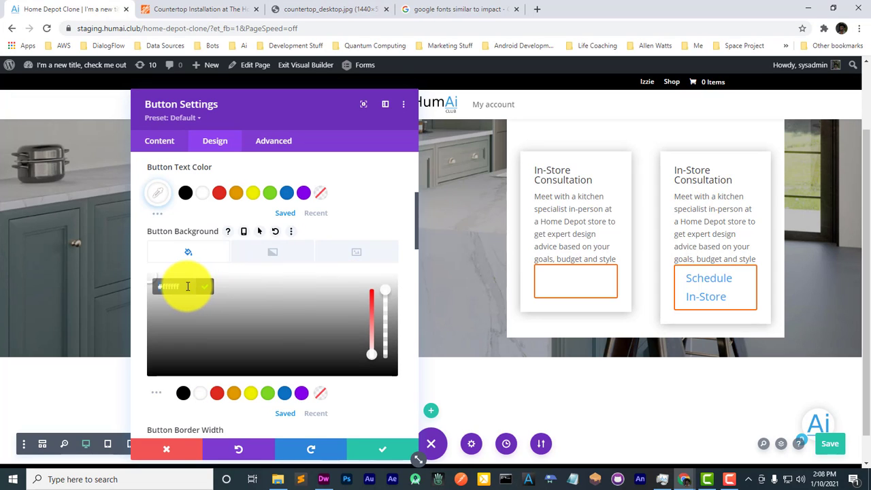
type("#f96302")
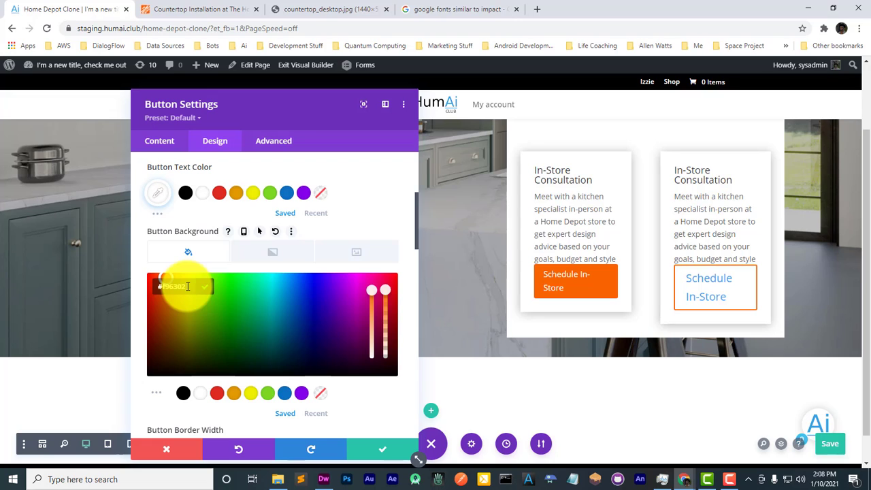
Step: Confirm the first Schedule In-Store button's background color and reduce its text size to 14px
left_click(209, 289)
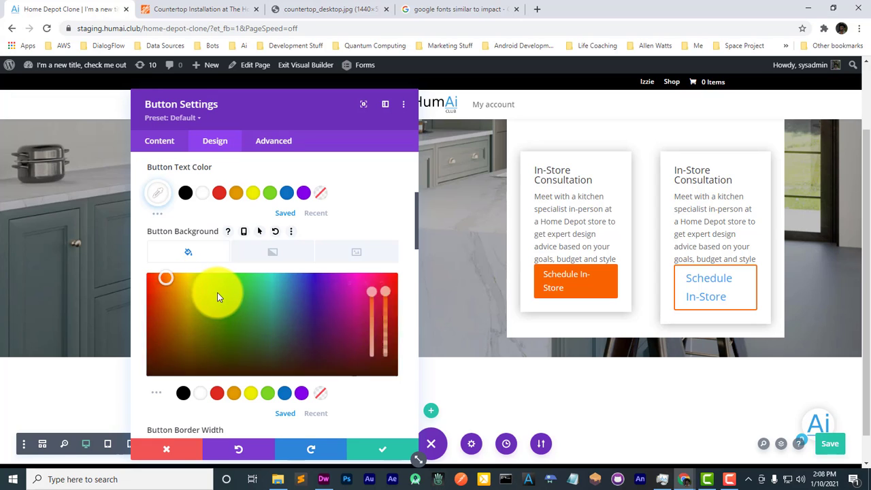
scroll(218, 276, "up", 2)
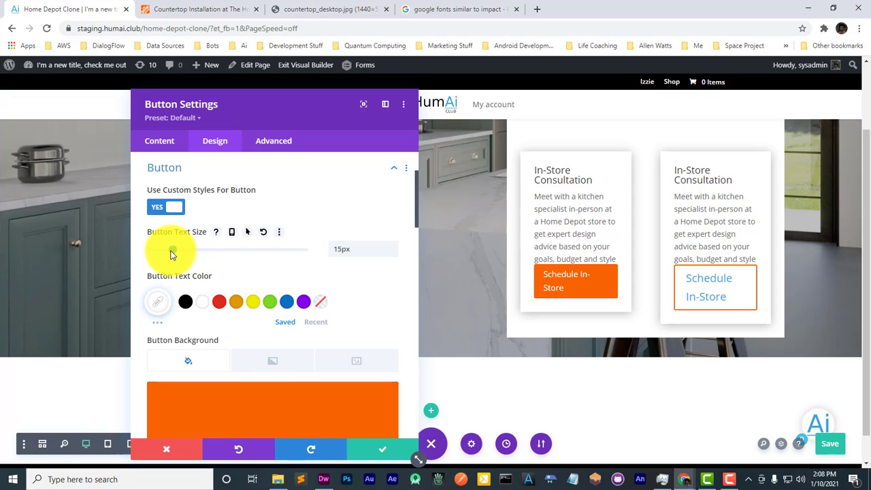
left_click_drag(171, 254, 168, 253)
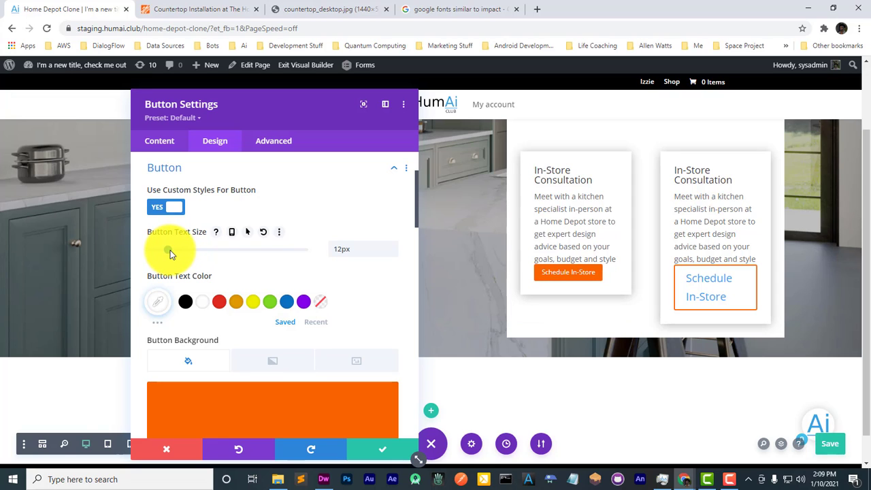
left_click_drag(172, 249, 171, 250)
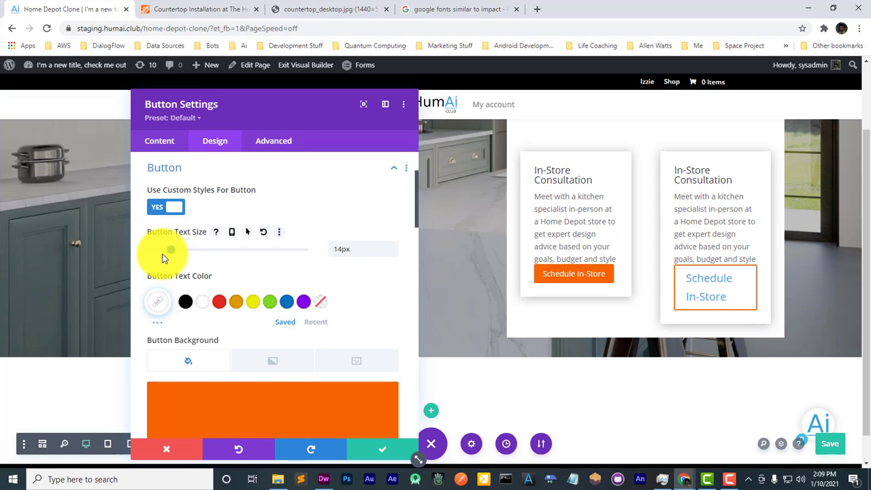
scroll(231, 309, "down", 3)
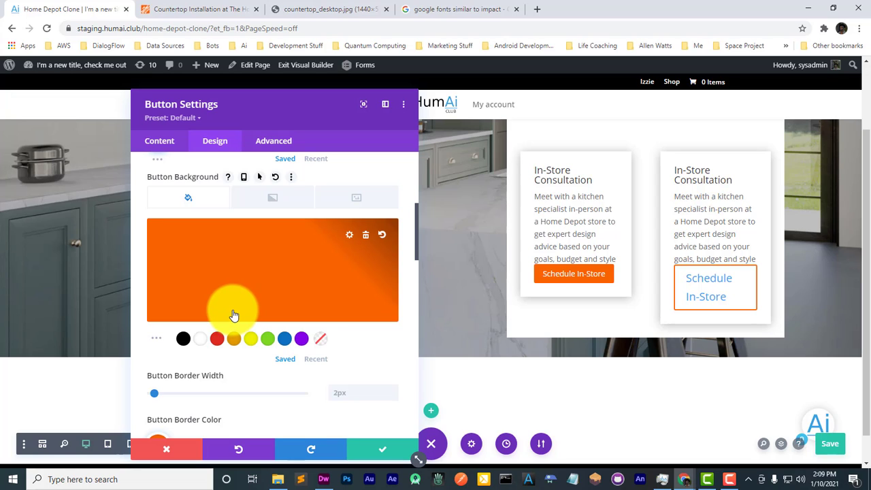
Step: Center the first Schedule In-Store button within its card
scroll(232, 315, "up", 5)
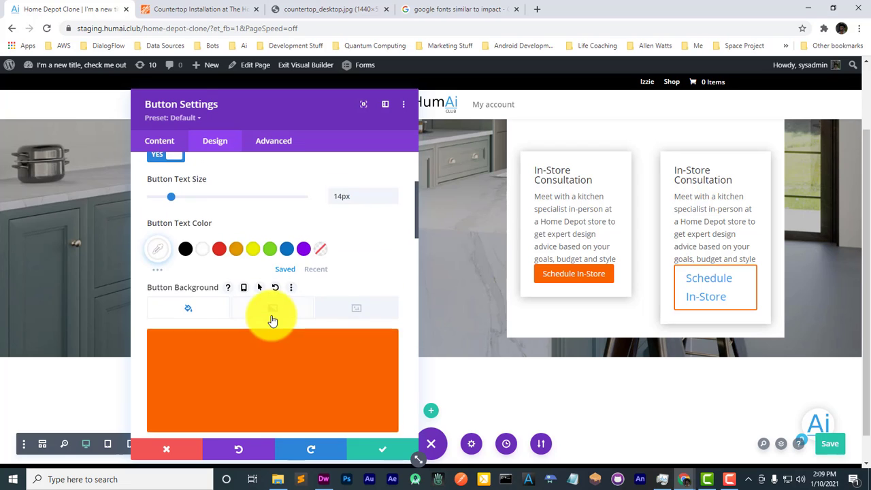
scroll(272, 317, "down", 2)
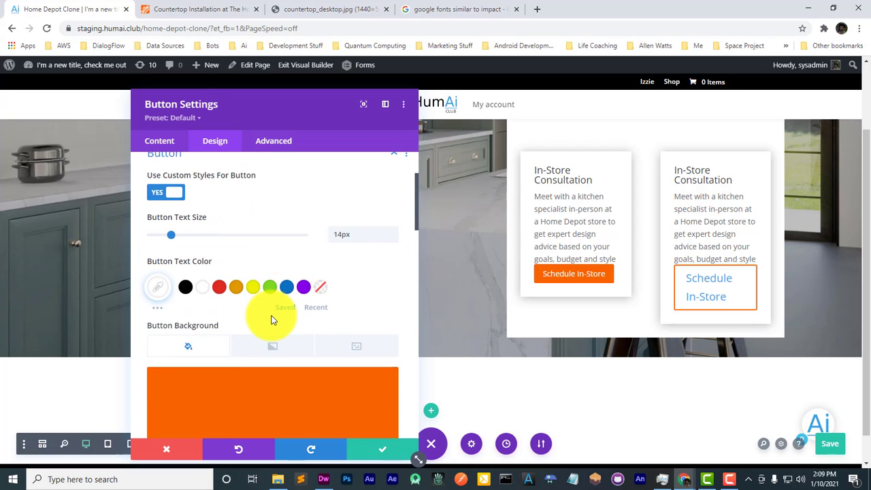
scroll(282, 307, "up", 2)
left_click(231, 197)
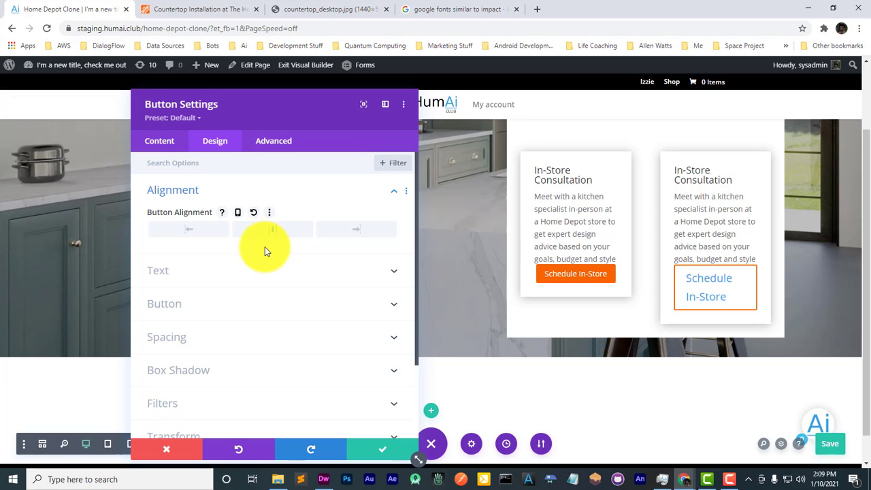
Step: Set the first Schedule In-Store button's left and right padding to 25px
left_click(225, 340)
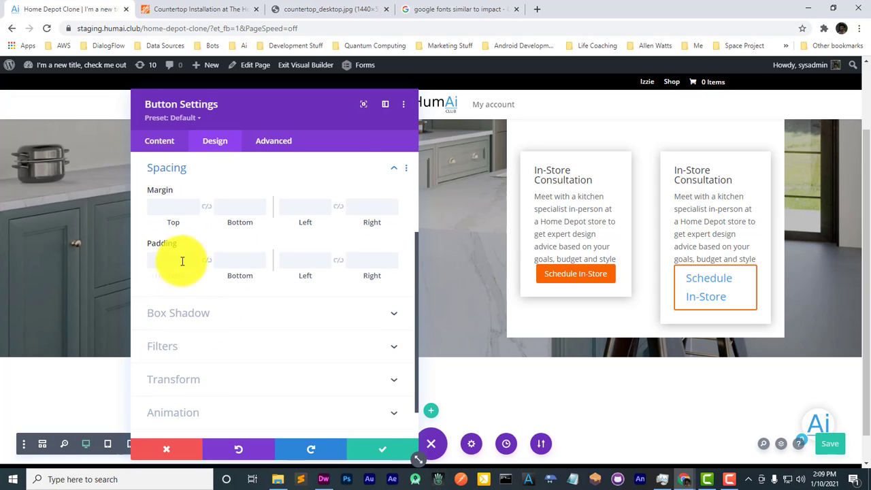
left_click(323, 260)
type("25px")
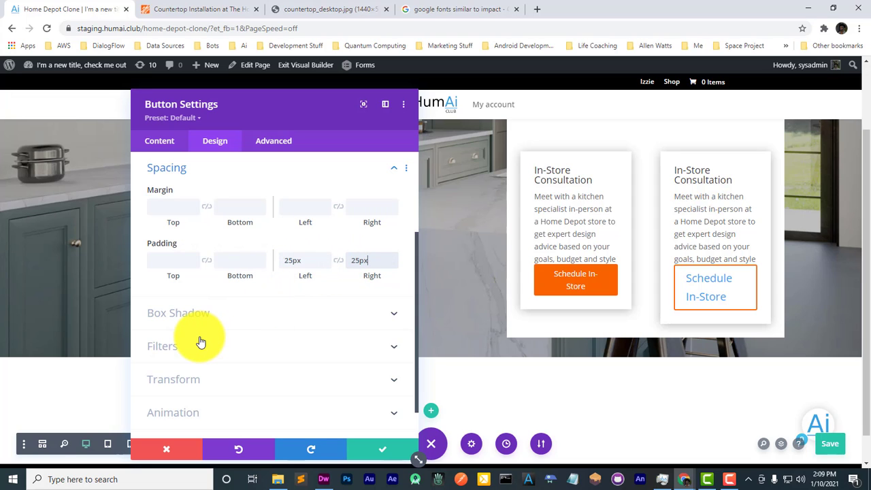
scroll(200, 343, "down", 1)
scroll(207, 274, "up", 3)
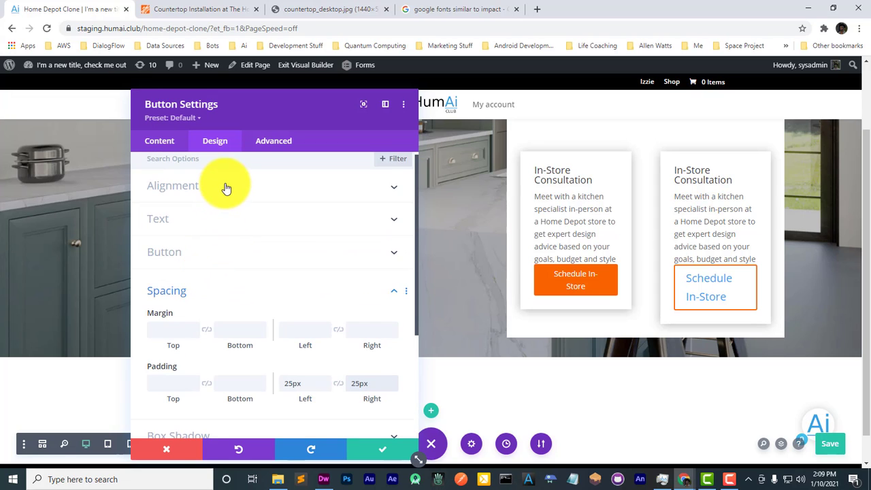
Step: Set the first Schedule In-Store button's text size to 12px and save the button settings
left_click(218, 220)
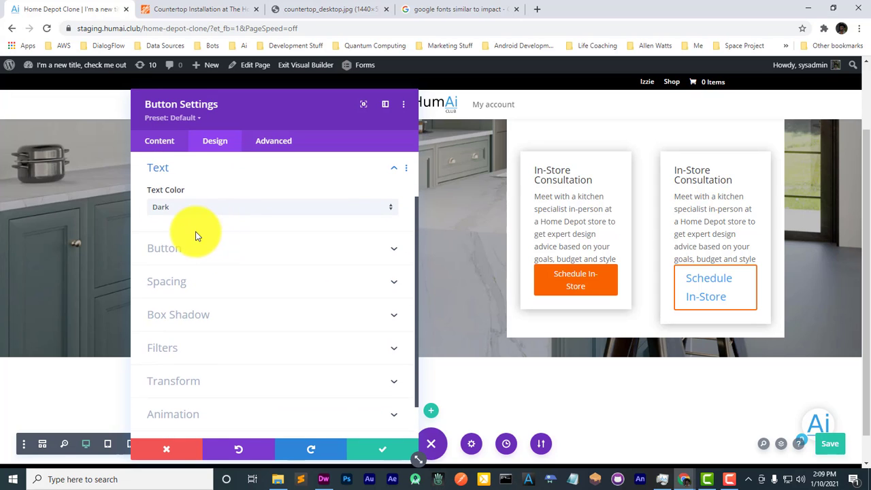
left_click(210, 170)
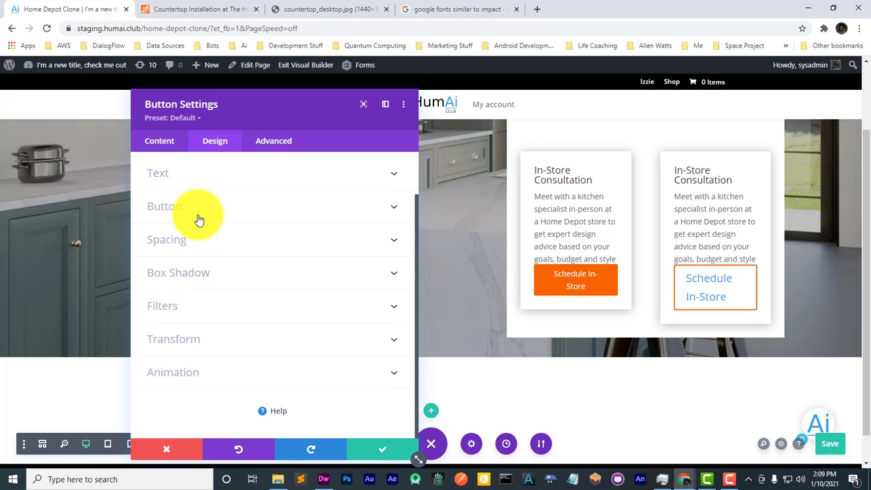
scroll(195, 258, "up", 1)
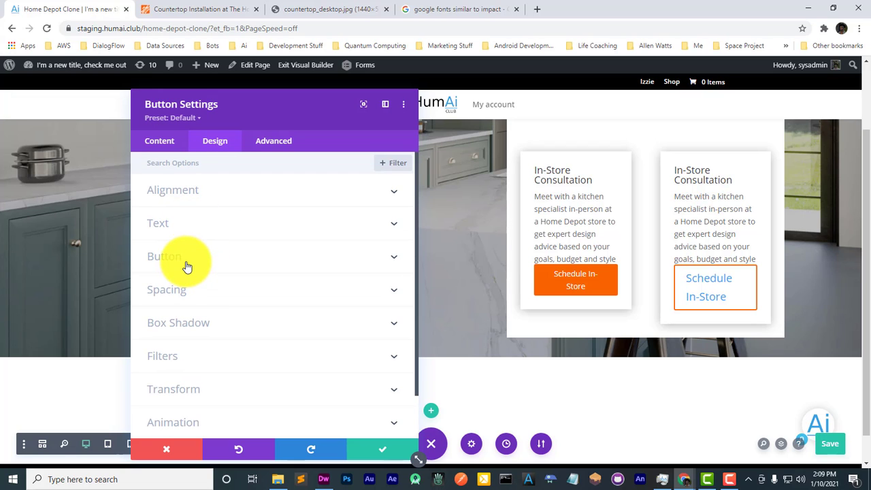
left_click(187, 265)
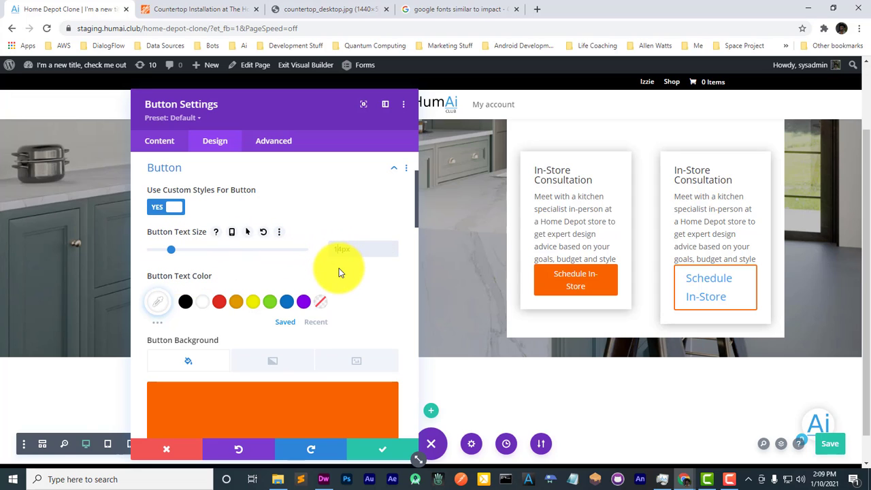
key("Down")
key("Down")
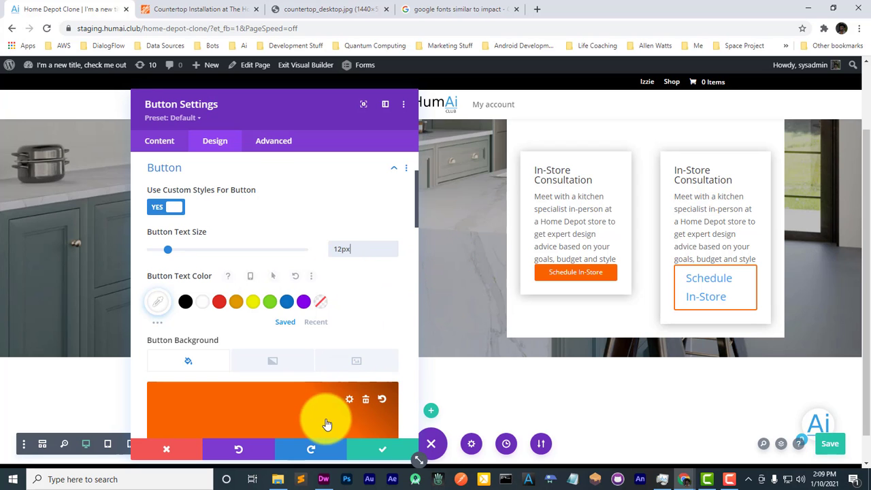
left_click(379, 452)
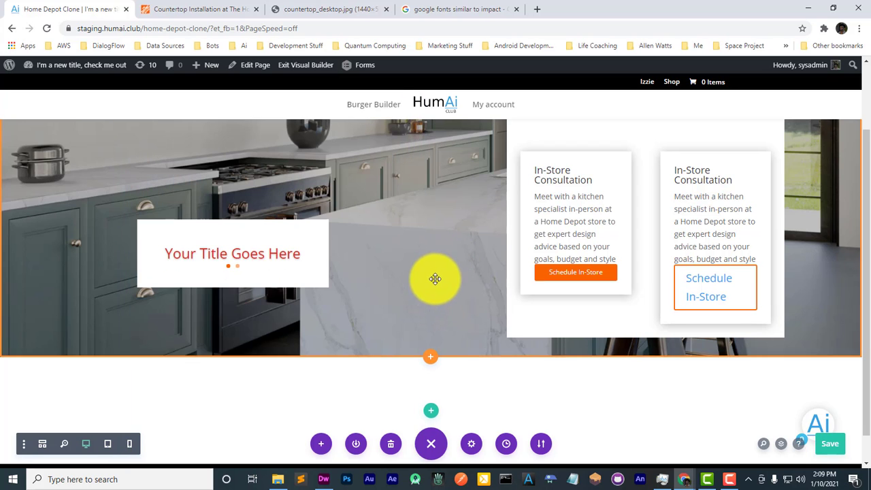
Step: Compare the clone's hero section and consultation cards with the original Countertop Installation page
scroll(438, 278, "up", 2)
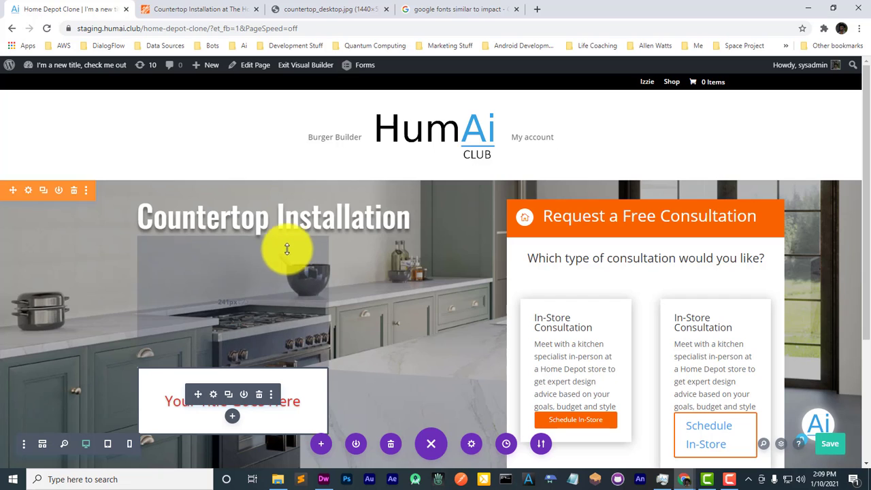
left_click(205, 8)
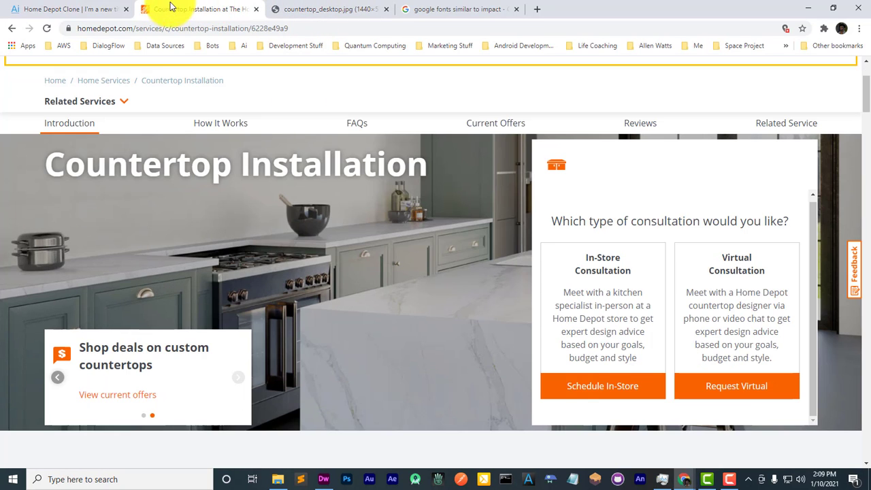
left_click(107, 7)
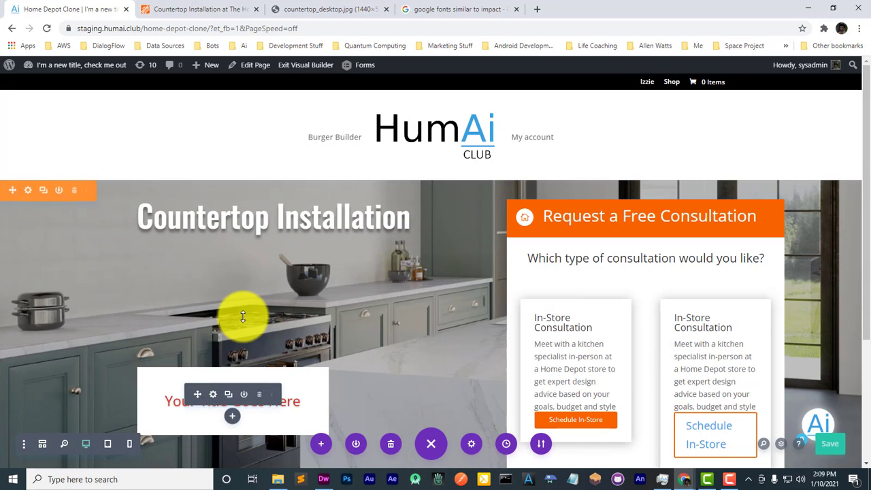
scroll(243, 313, "down", 2)
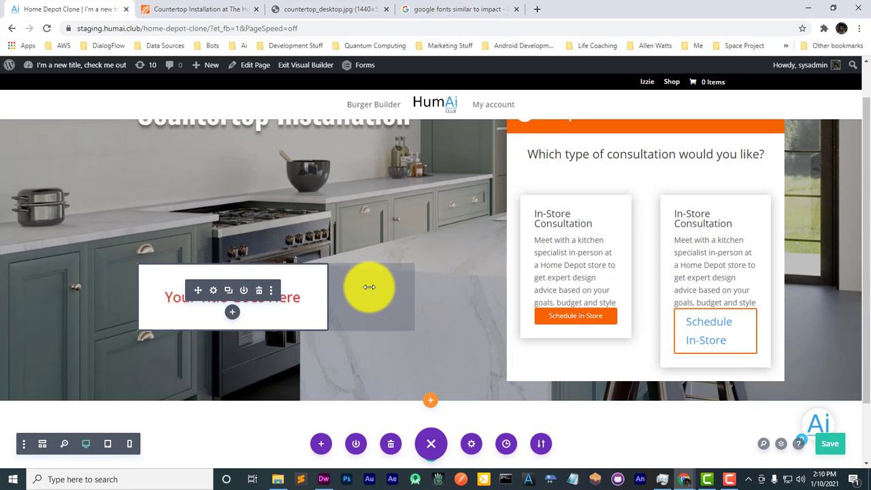
scroll(287, 218, "up", 2)
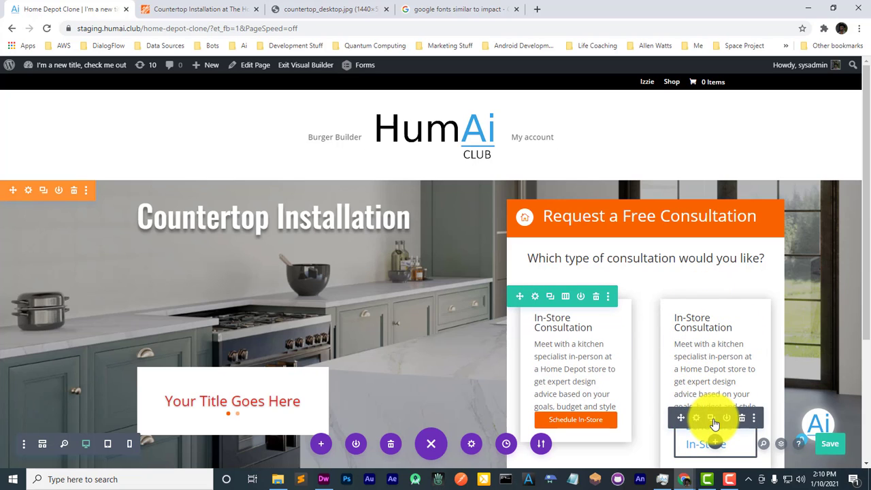
Step: Give the second card's Schedule In-Store button the same orange styling as the first card's button
left_click(695, 418)
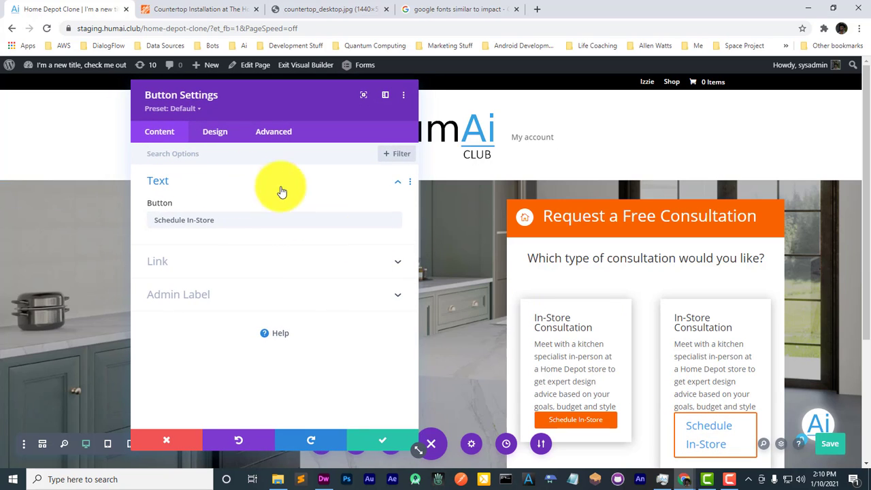
left_click(168, 443)
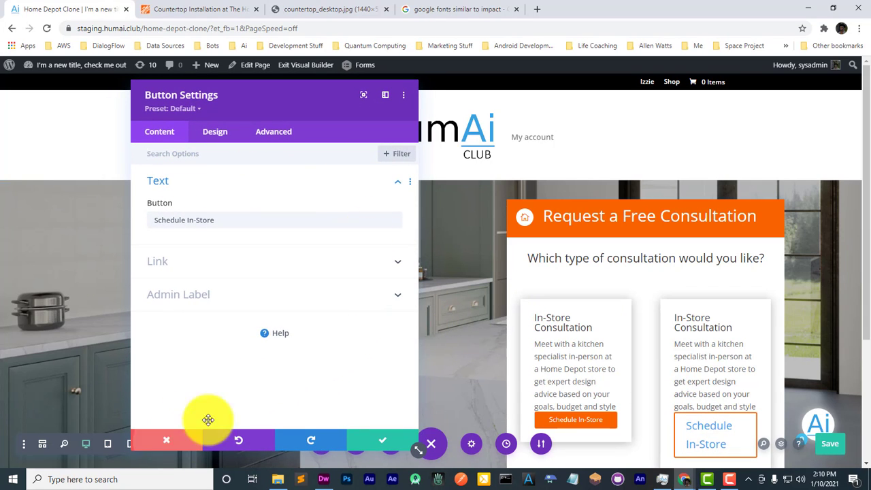
left_click_drag(641, 431, 625, 409)
left_click(567, 420)
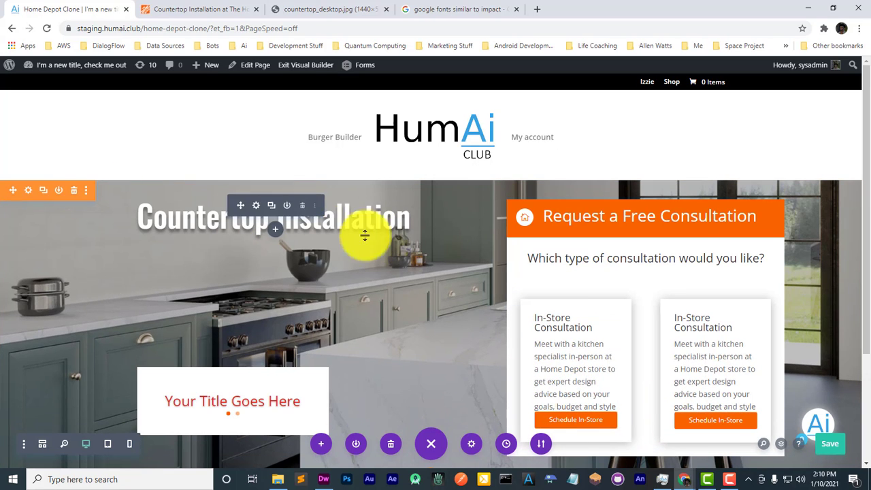
Step: Inspect the second consultation button on the original page and copy its label text, Request Virtual
left_click(156, 7)
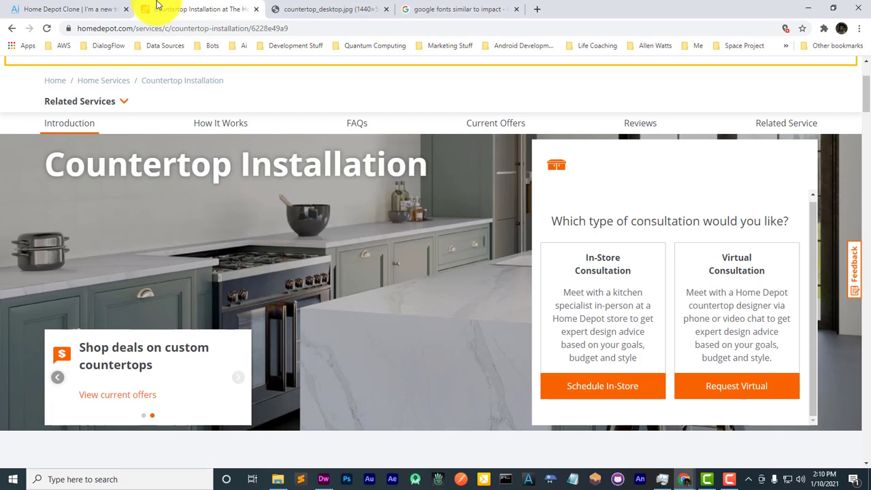
right_click(744, 386)
left_click(717, 385)
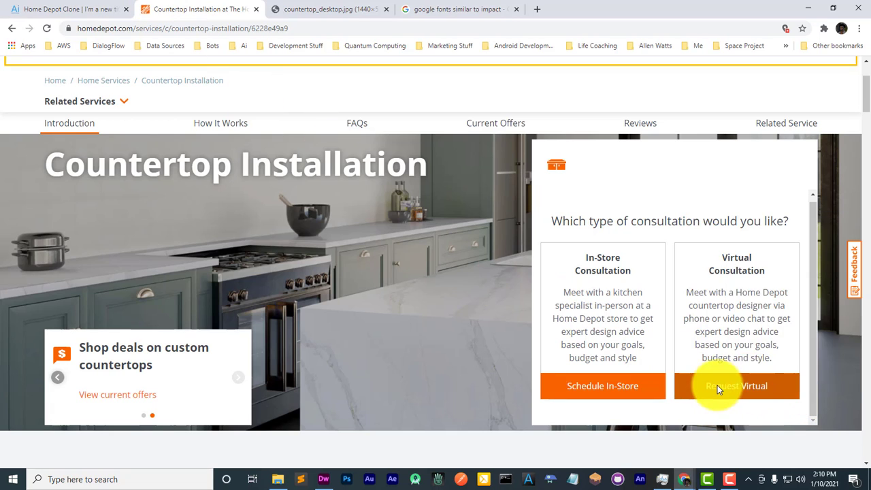
scroll(301, 215, "down", 1)
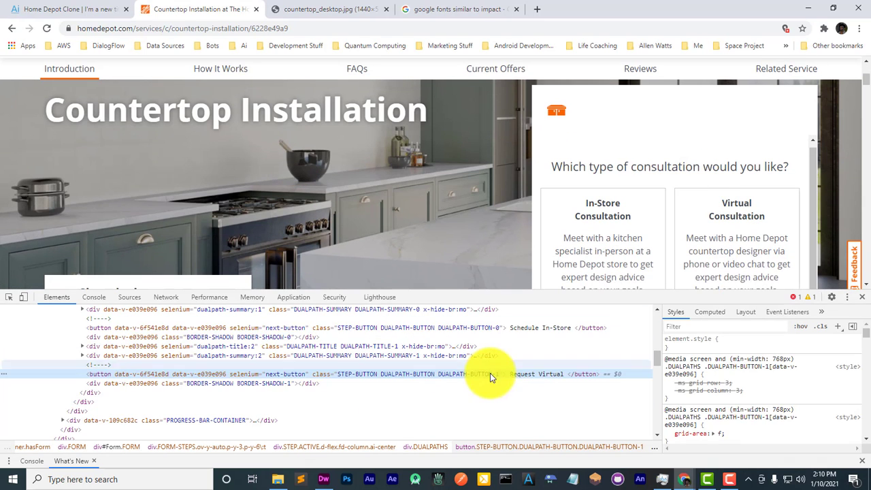
double_click(520, 374)
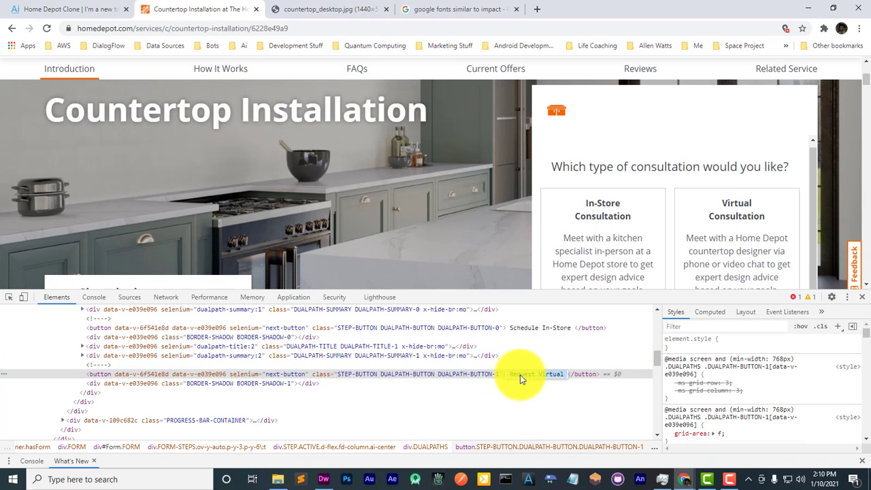
Step: Change the second card's button text to Request Virtual on the clone page and save the button settings
left_click(34, 9)
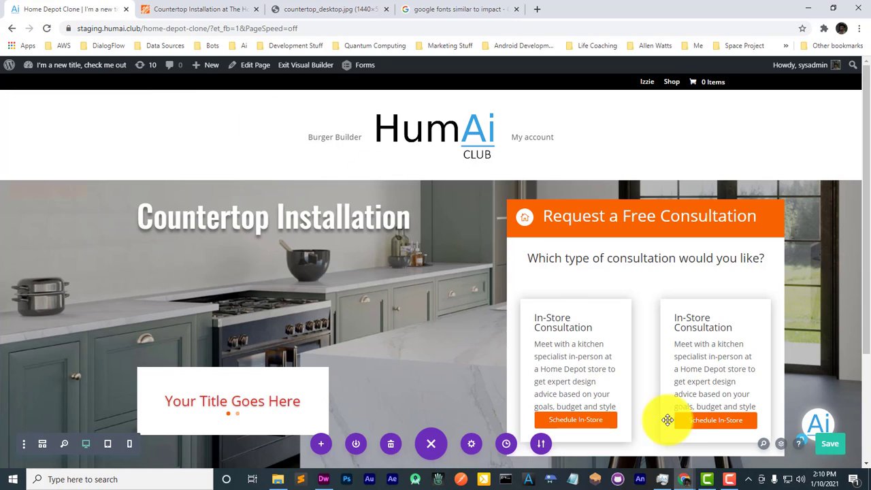
left_click(690, 423)
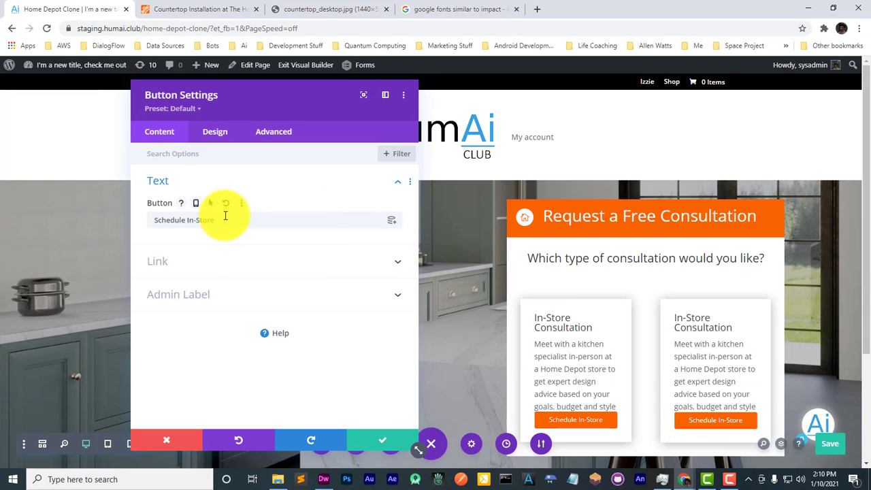
triple_click(225, 215)
key("BackSpace")
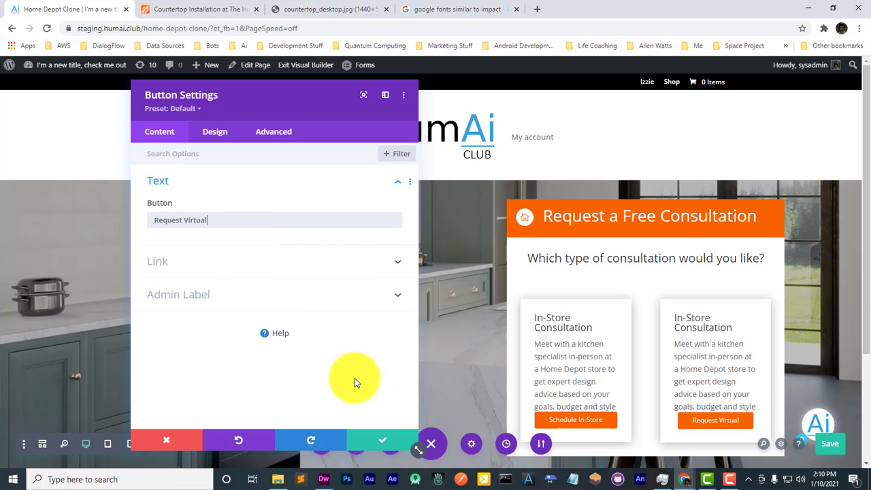
left_click(385, 443)
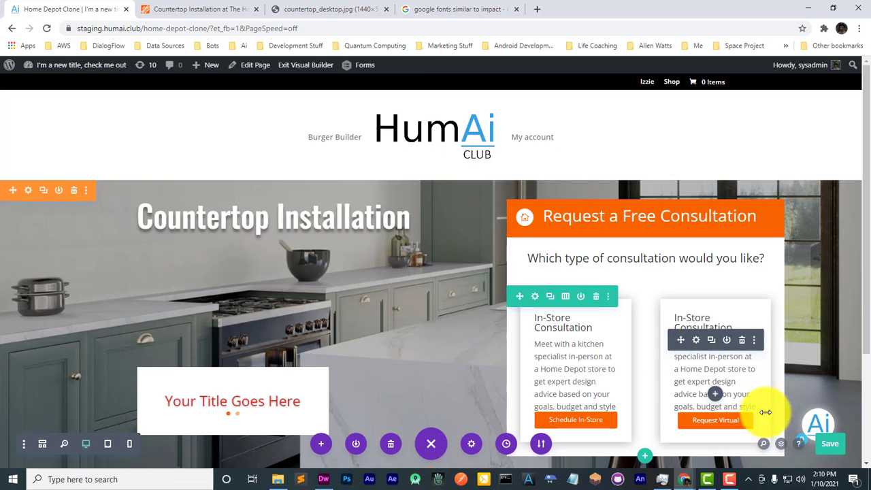
Step: Save the page and reduce the spacing beneath the "Which type of consultation would you like?" heading
left_click(834, 449)
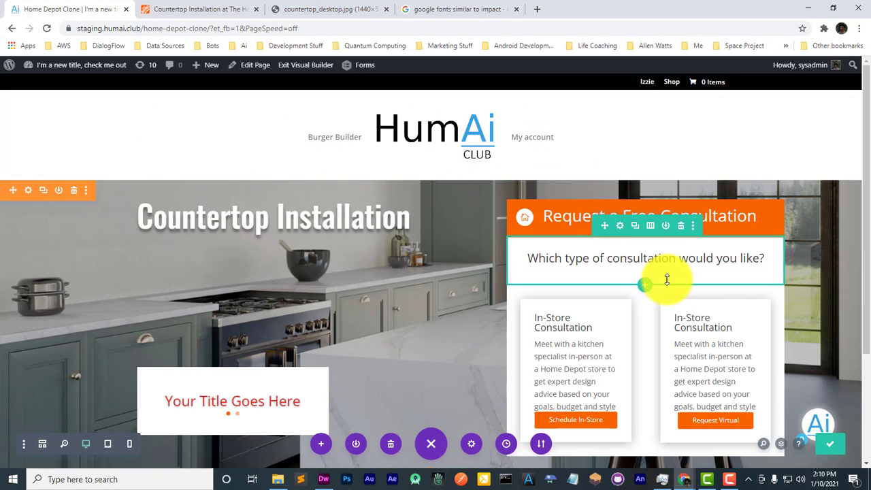
left_click_drag(668, 272, 667, 261)
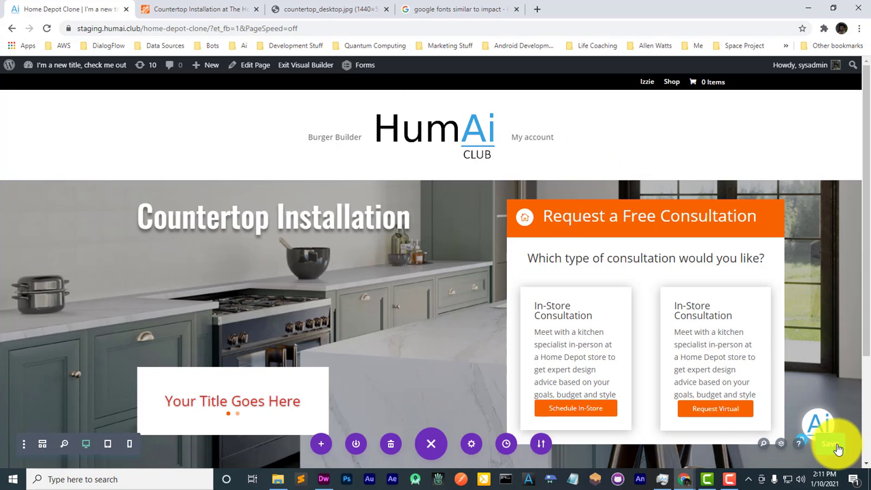
Step: Close the developer tools on the original Home Depot page and reload it
left_click(218, 9)
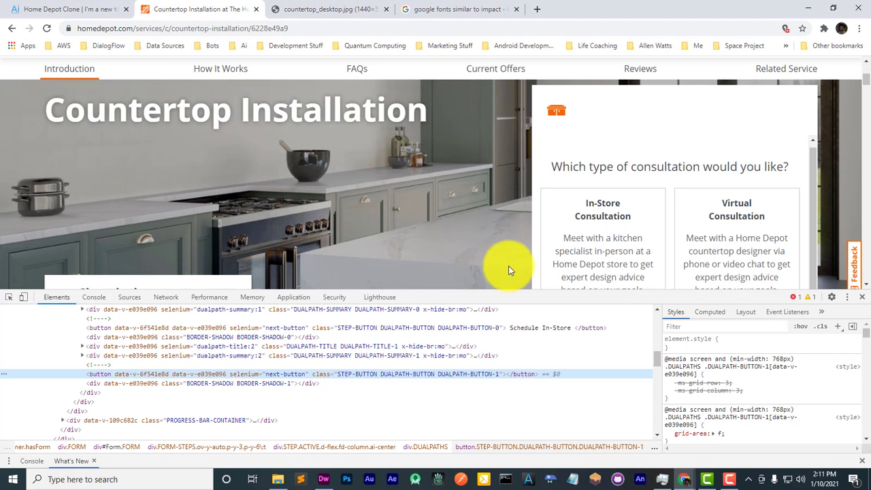
left_click(861, 297)
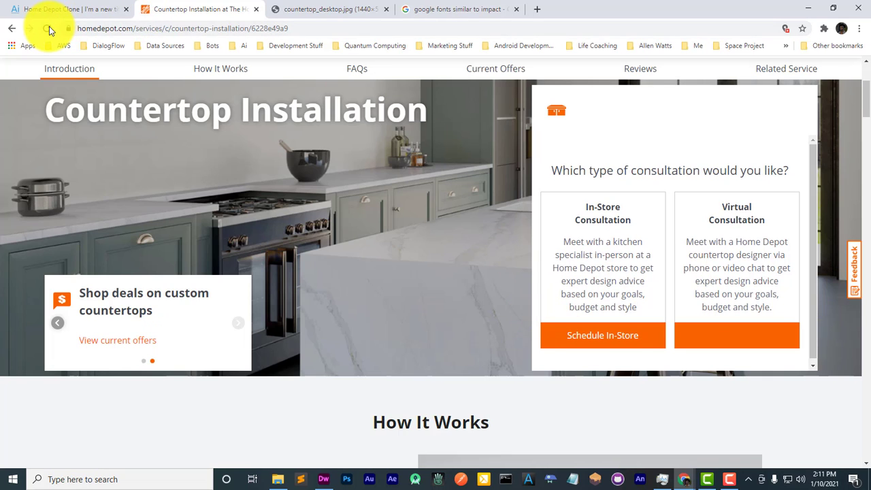
left_click(47, 28)
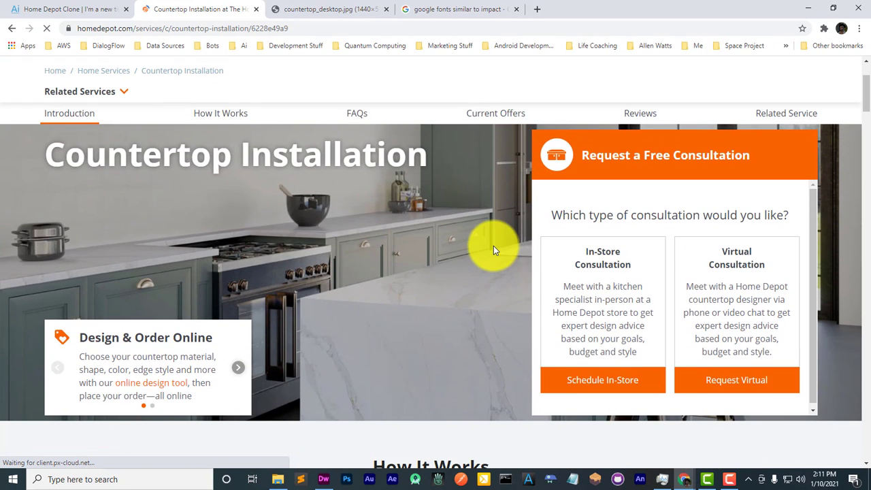
Step: Exit the Visual Builder on the clone page and advance the slider to preview its second slide
left_click(85, 11)
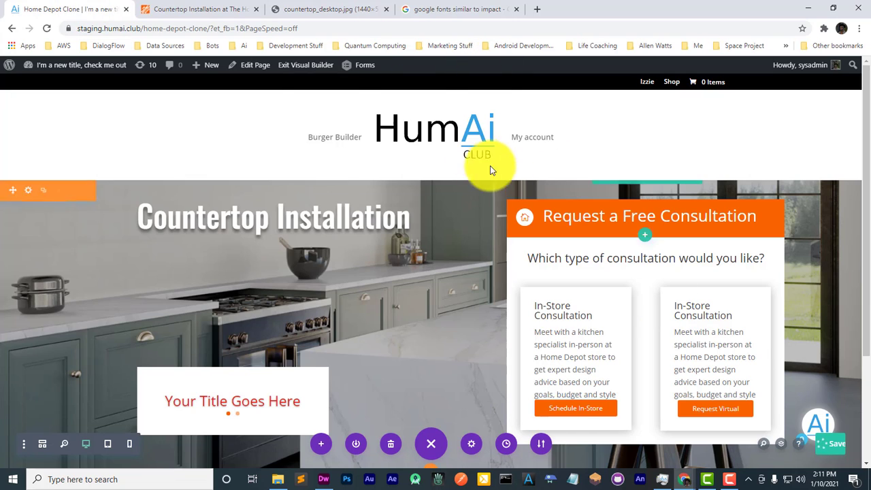
left_click(306, 71)
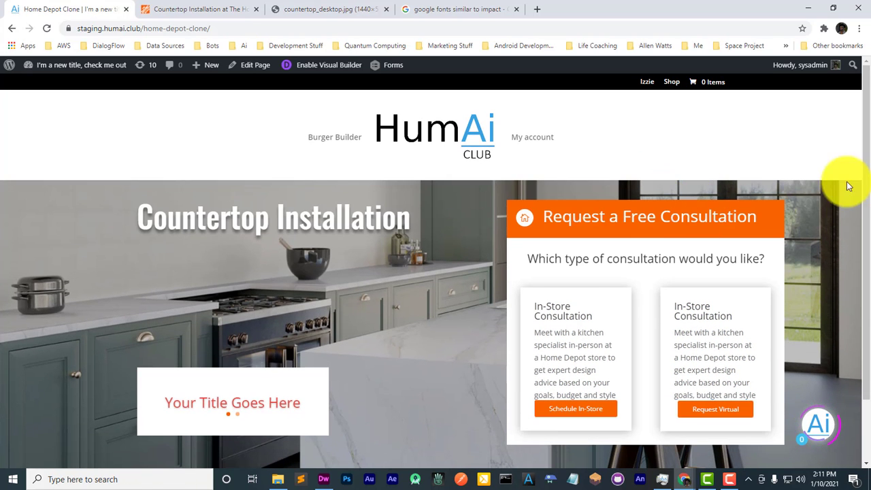
mouse_move(869, 134)
left_mouse_down()
mouse_move(869, 156)
mouse_move(859, 120)
left_mouse_up()
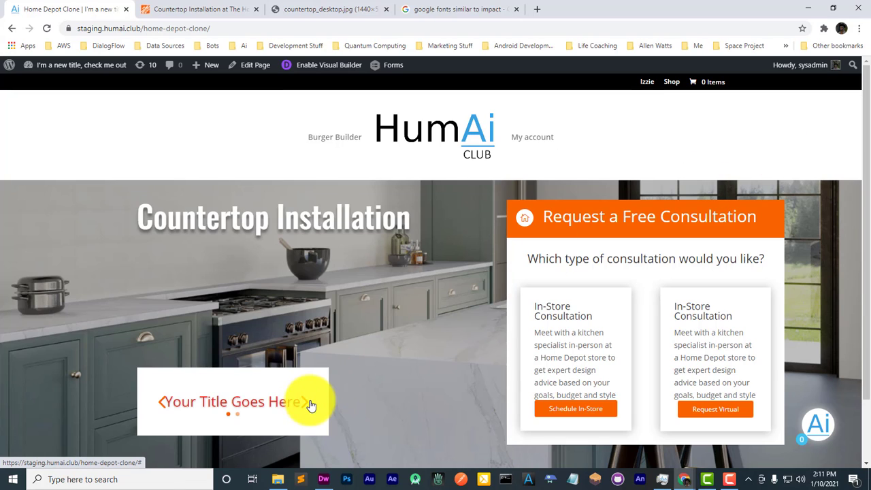
left_click(310, 405)
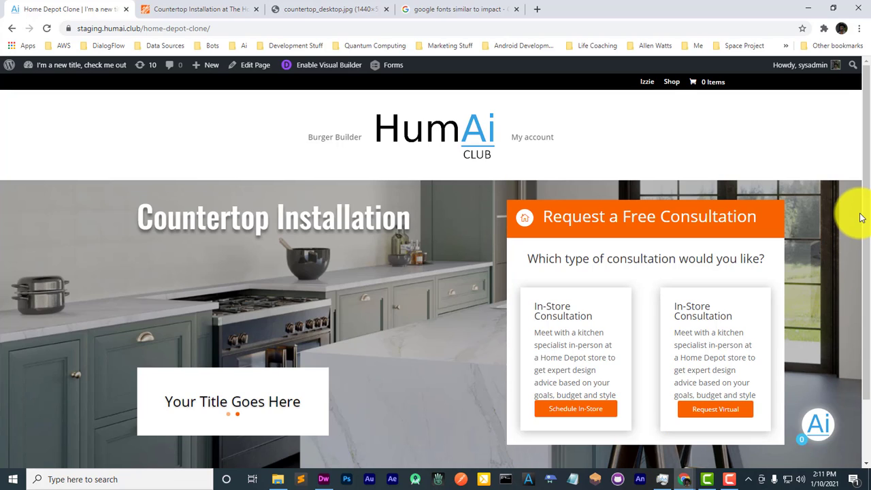
Step: Dismiss the original page's location request and compare its heading, slider and consultation cards with the clone's hero section
left_click(238, 5)
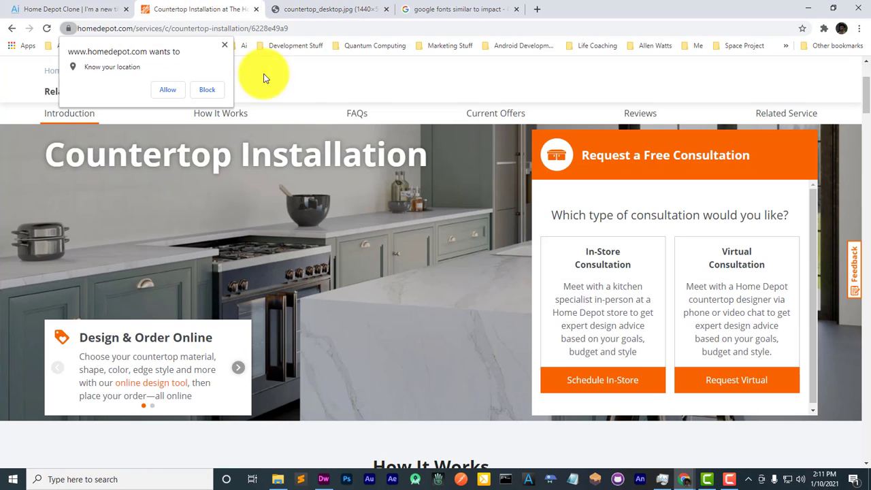
left_click(225, 47)
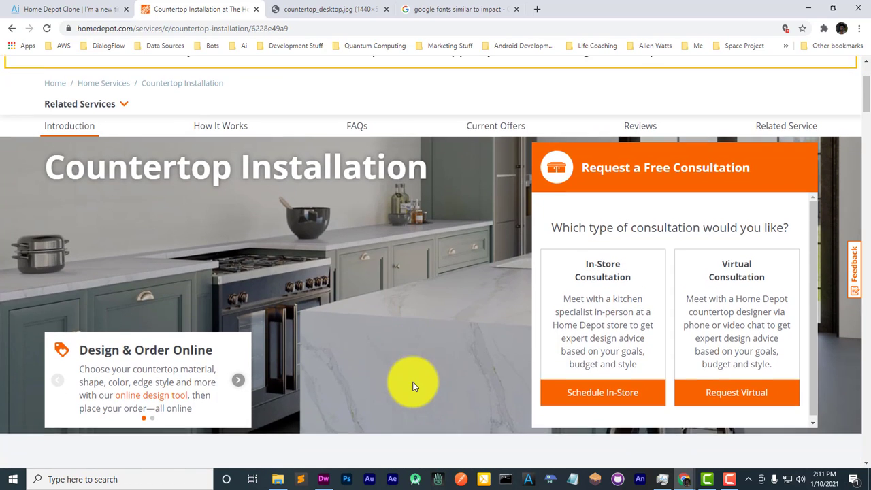
left_click(41, 9)
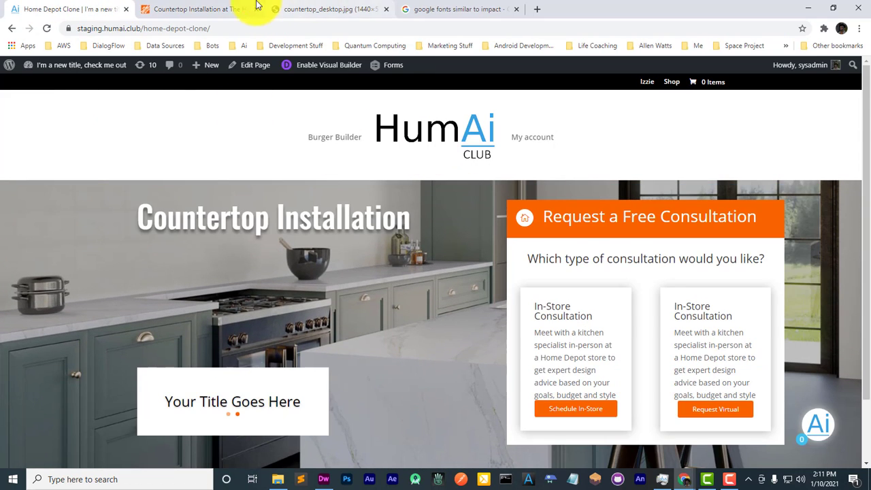
left_click(212, 9)
left_click(102, 9)
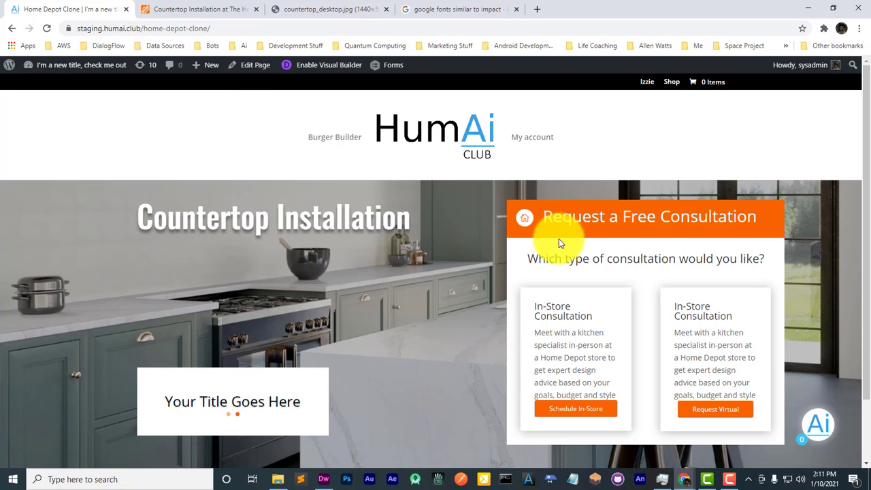
left_click(187, 11)
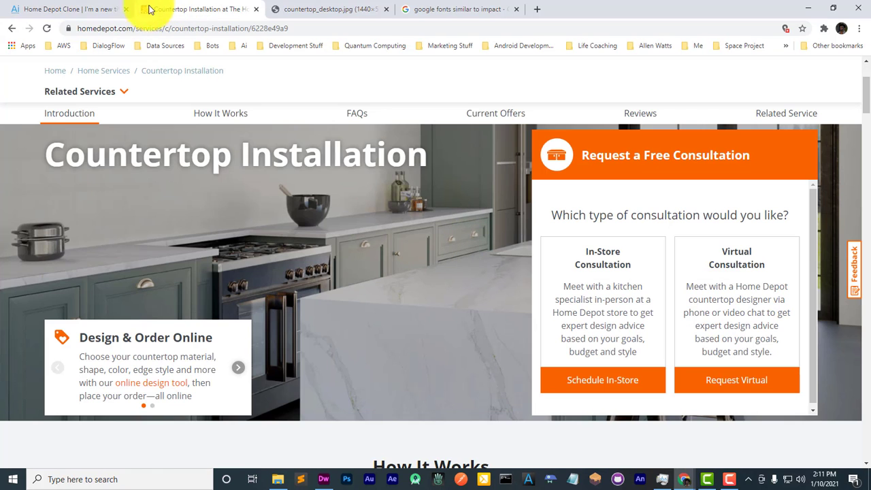
left_click(111, 5)
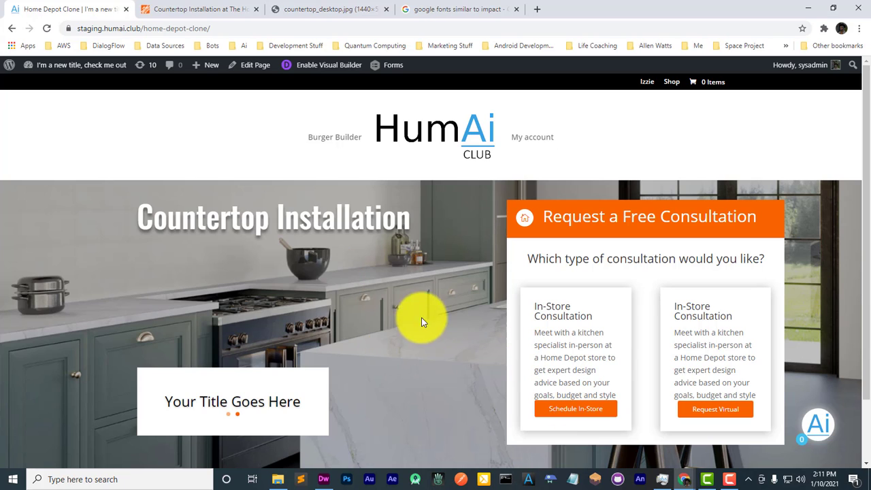
left_click(181, 10)
left_click(75, 9)
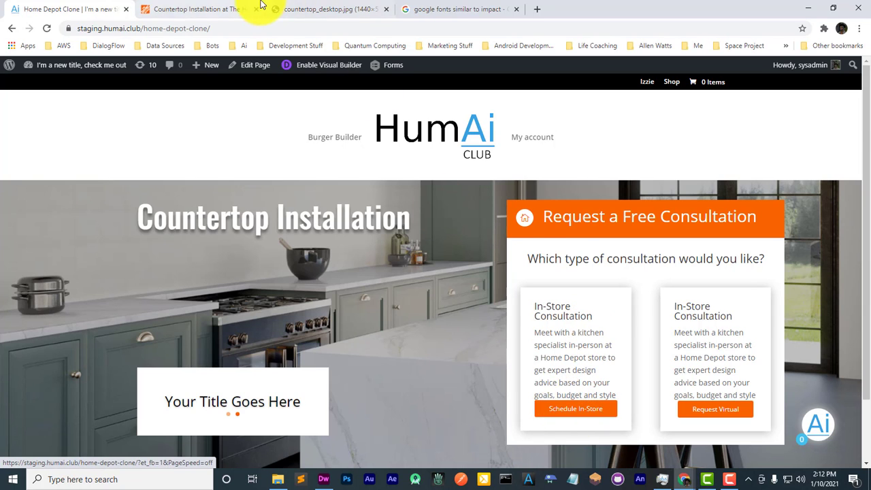
left_click(198, 9)
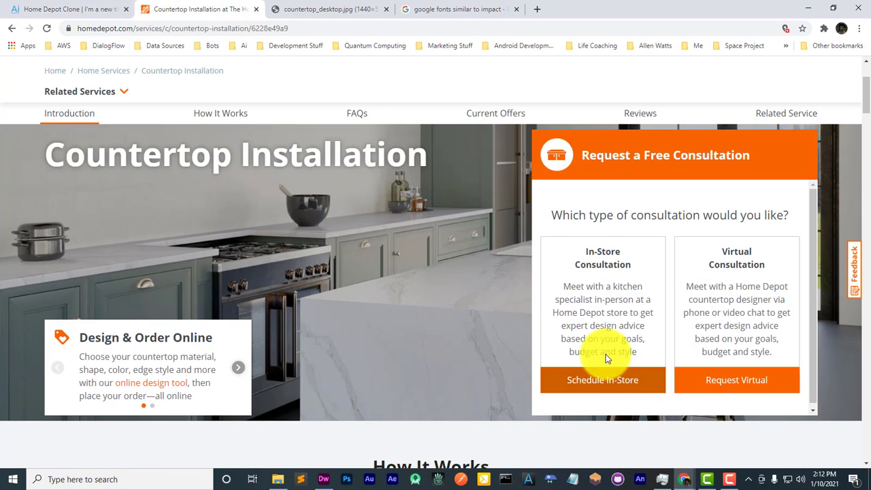
left_click(42, 9)
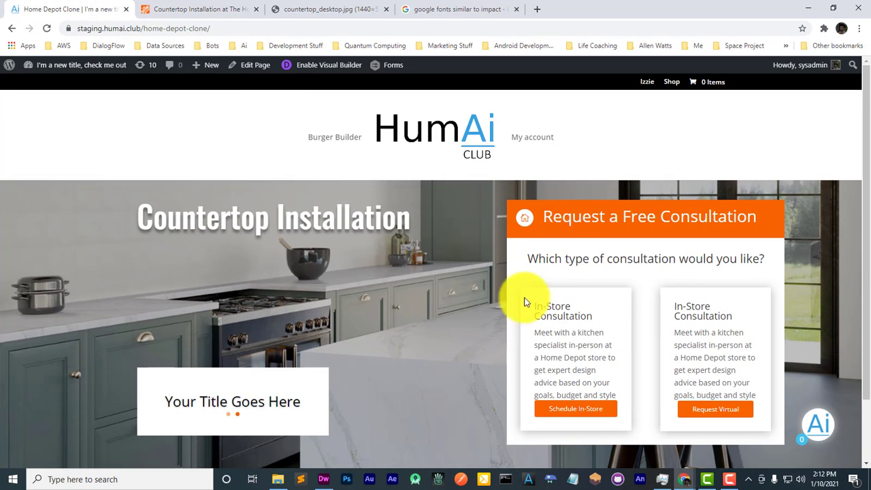
left_click(204, 9)
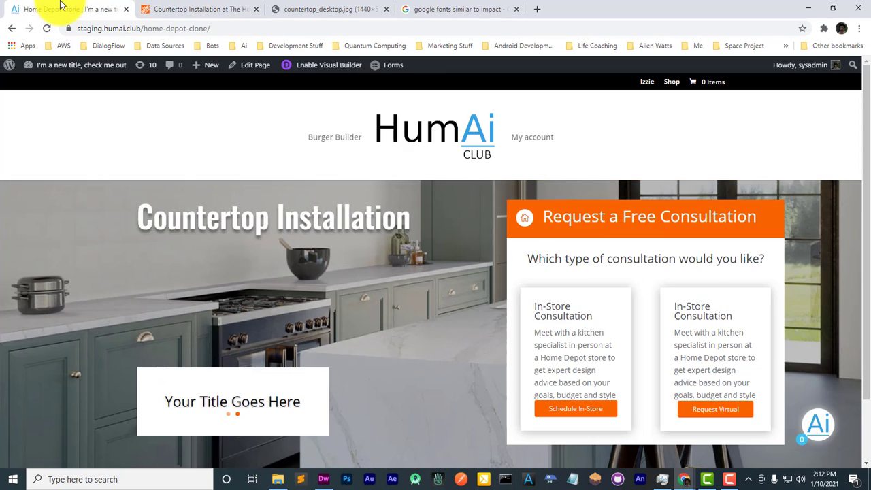
left_click(31, 9)
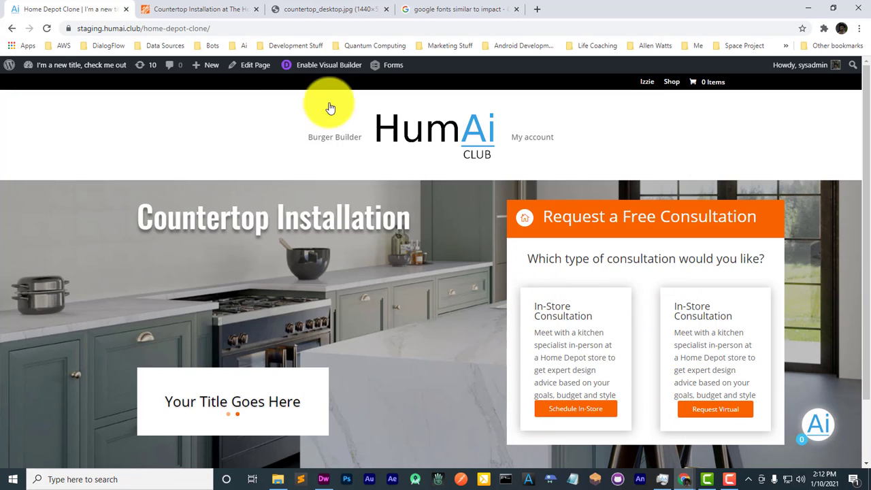
left_click(170, 9)
left_click(102, 9)
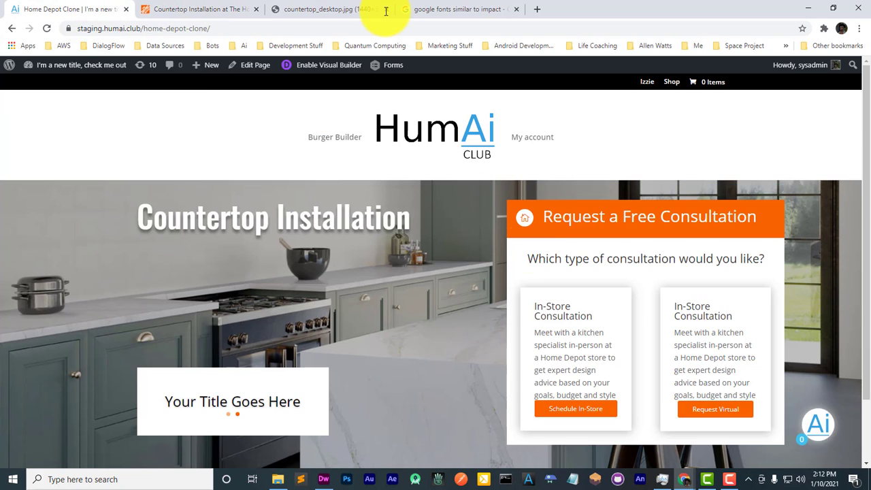
left_click(224, 9)
left_click(117, 9)
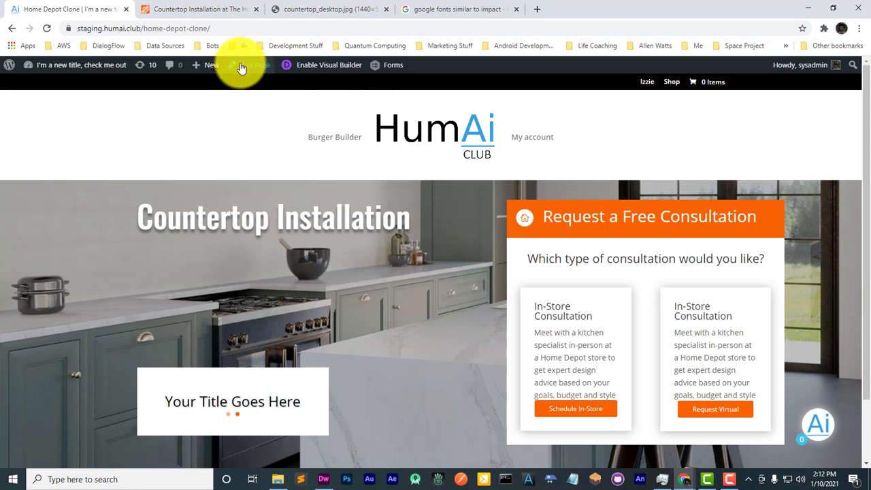
Step: Enable the Visual Builder on the clone page and open the second consultation card's blurb settings with its title selected
left_click(302, 66)
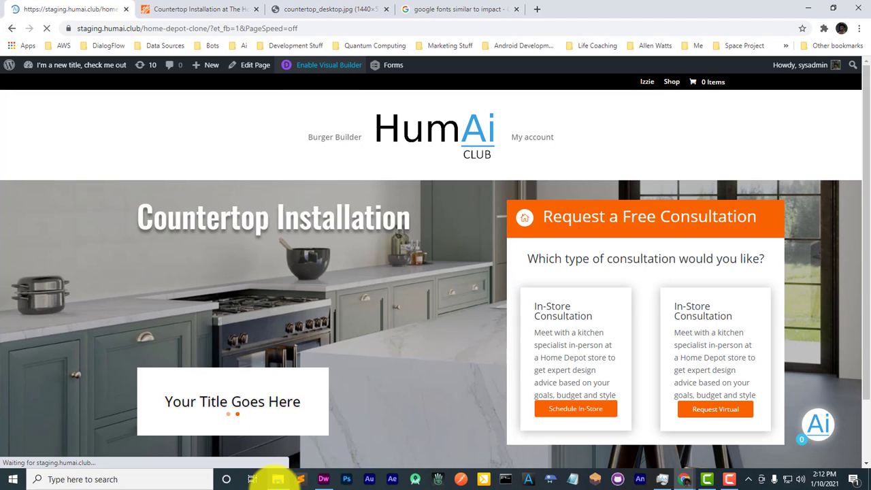
mouse_move(277, 480)
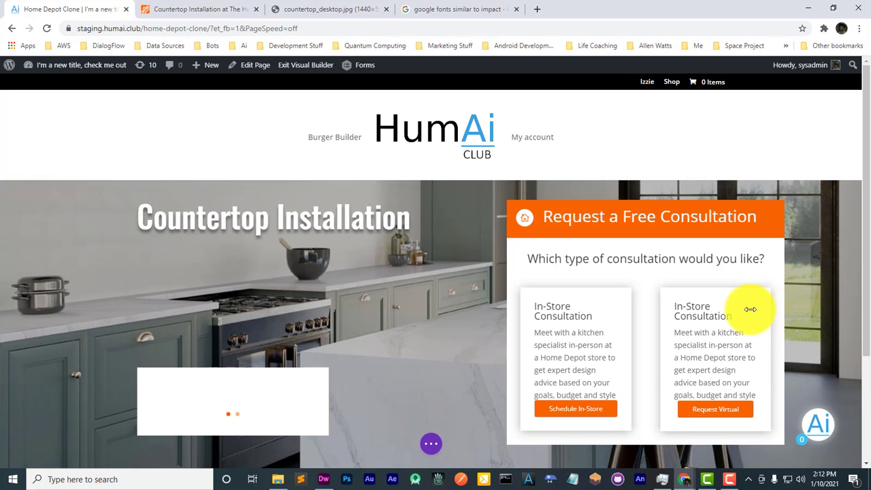
left_click(694, 328)
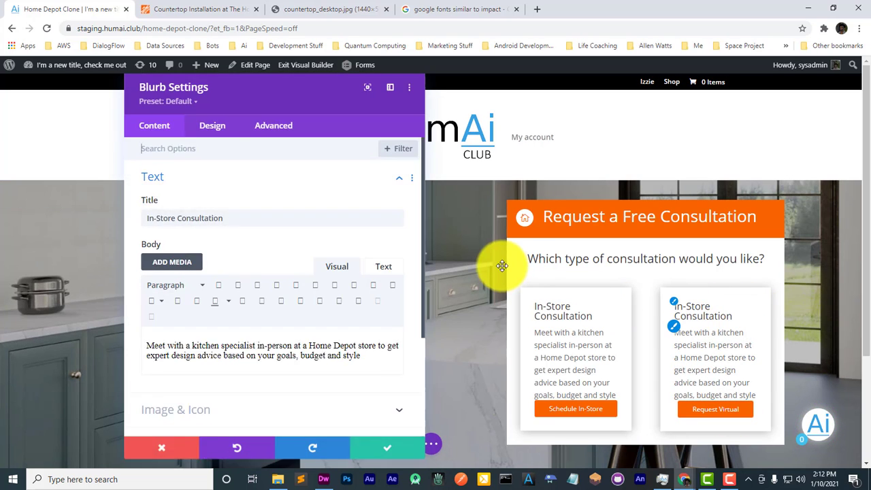
triple_click(243, 221)
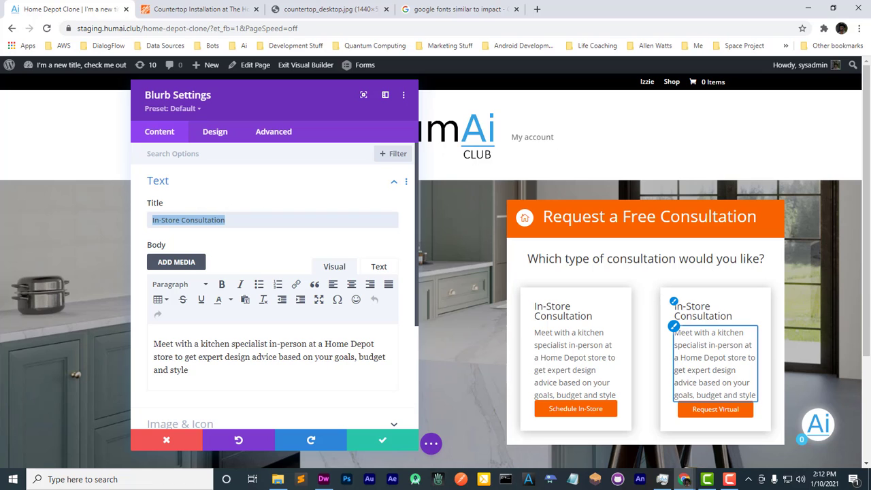
Step: Try to inspect the Virtual Consultation card's title element on the original Home Depot page
left_click(228, 7)
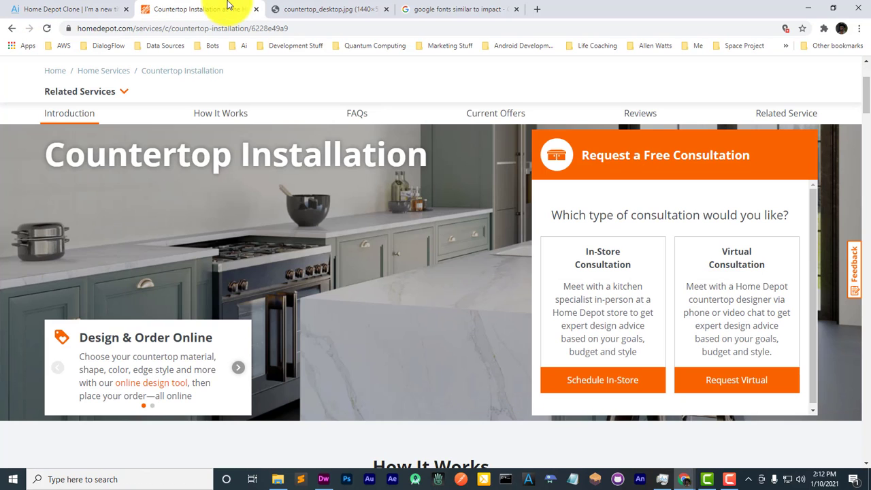
right_click(743, 249)
left_click(763, 418)
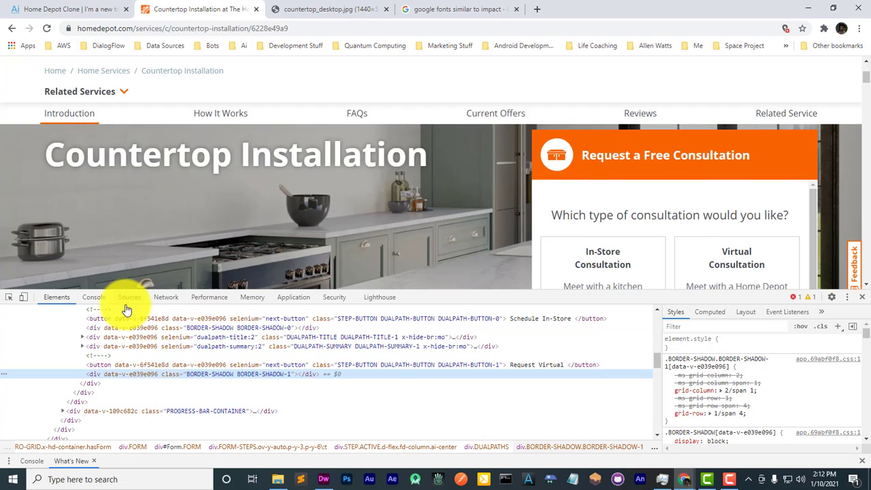
left_click(9, 297)
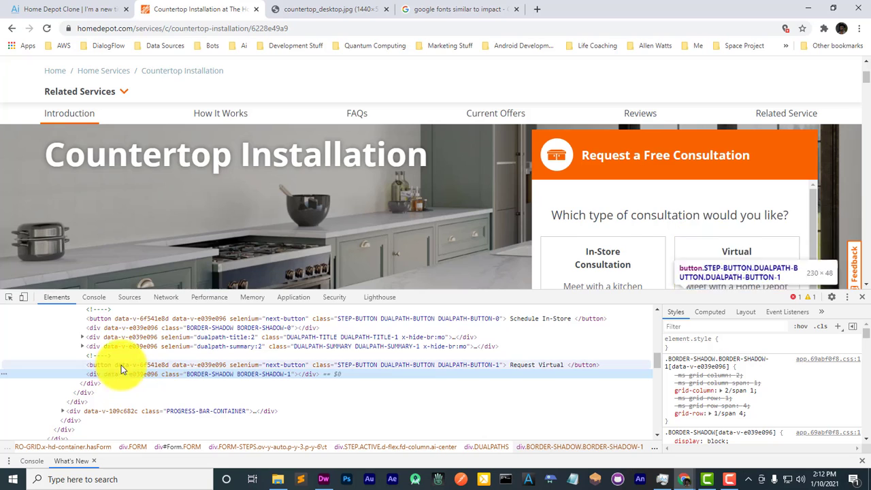
Step: Set the second card's title to Virtual Consultation on the clone page
left_click(55, 6)
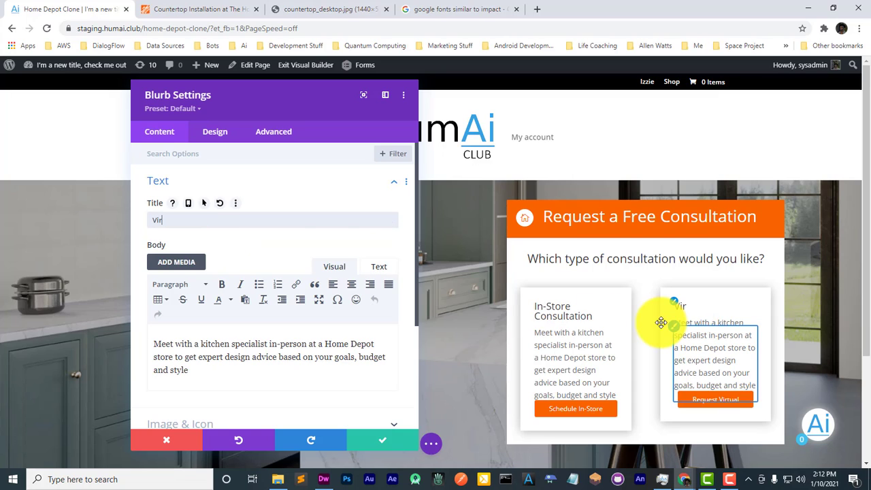
type("tual Consulta")
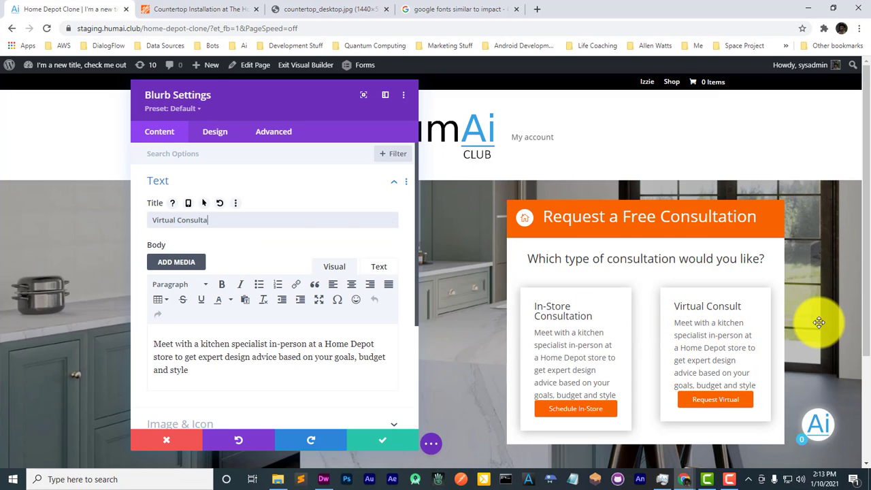
type("tion")
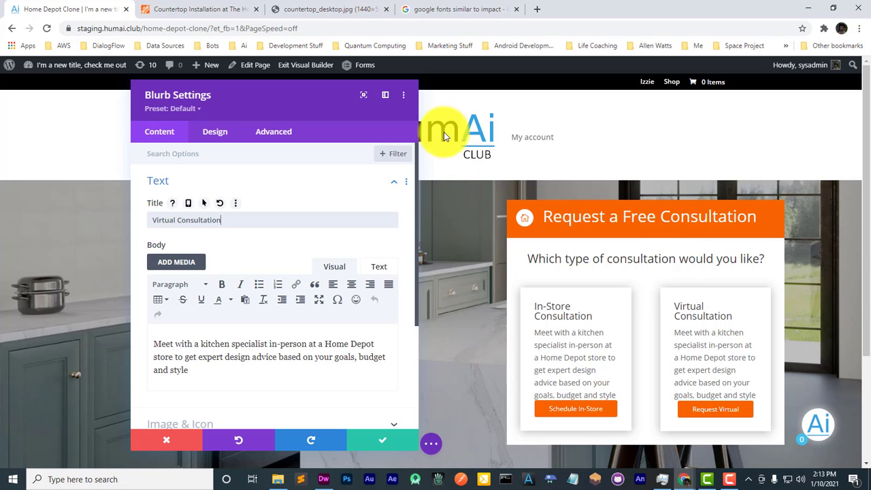
Step: Check the card title's alignment on the original page, center the second card's title text and save the blurb settings
left_click(195, 8)
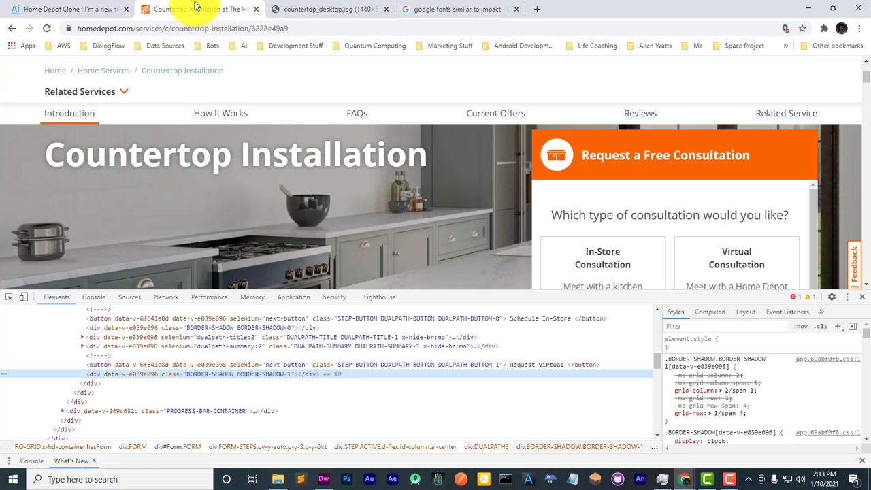
left_click(83, 7)
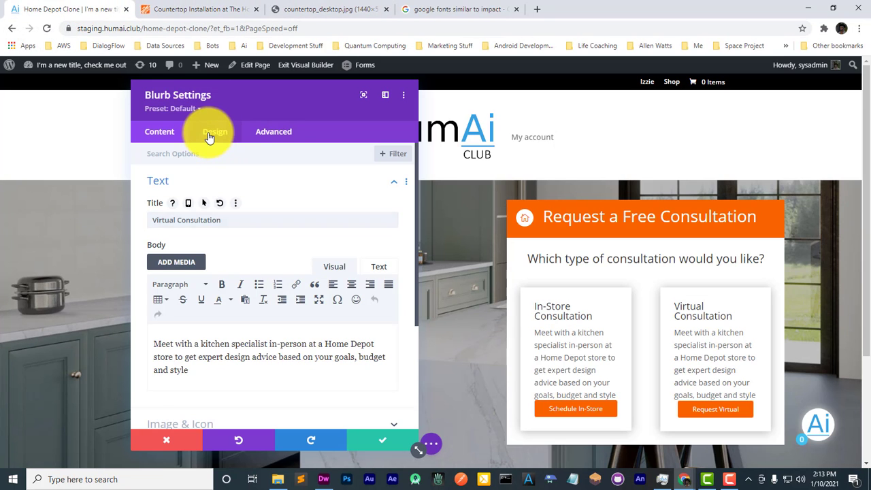
left_click(210, 132)
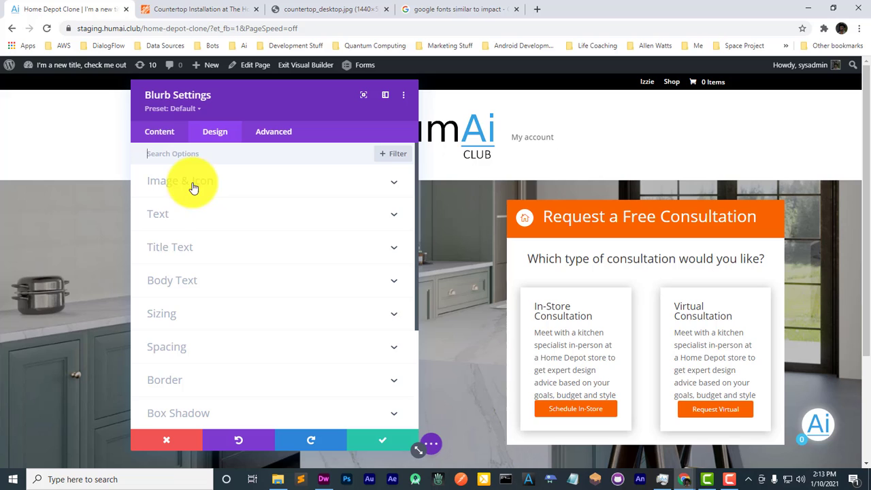
left_click(675, 304)
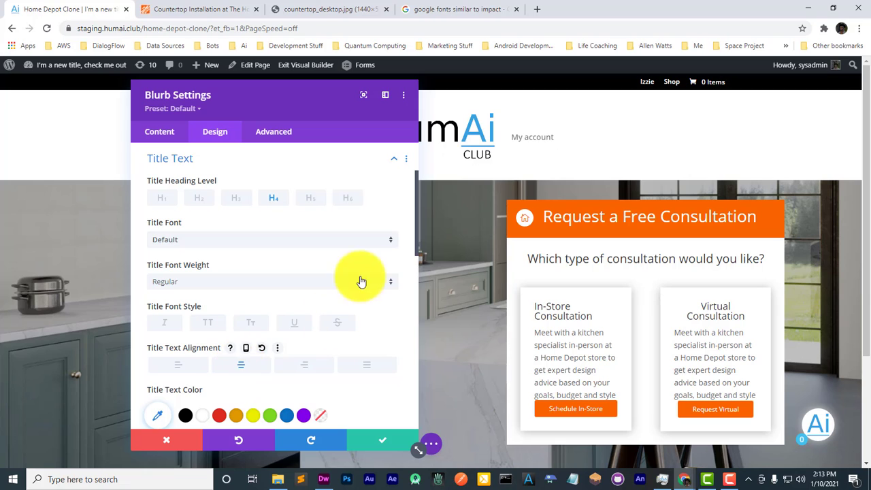
left_click(393, 447)
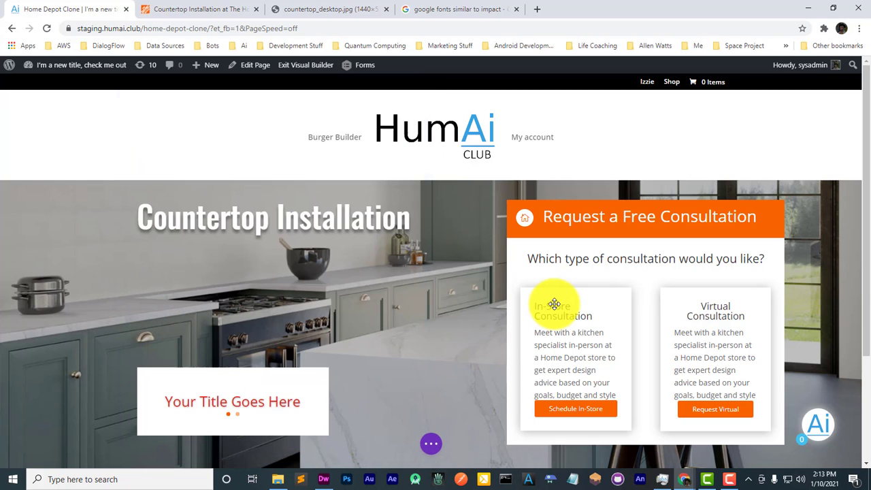
Step: Center the In-Store Consultation card's title text and save the blurb settings
left_click(557, 329)
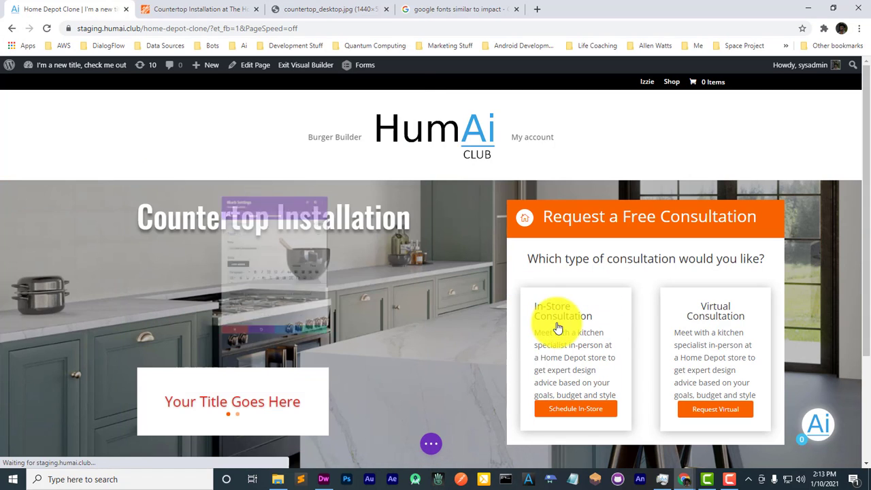
left_click(535, 304)
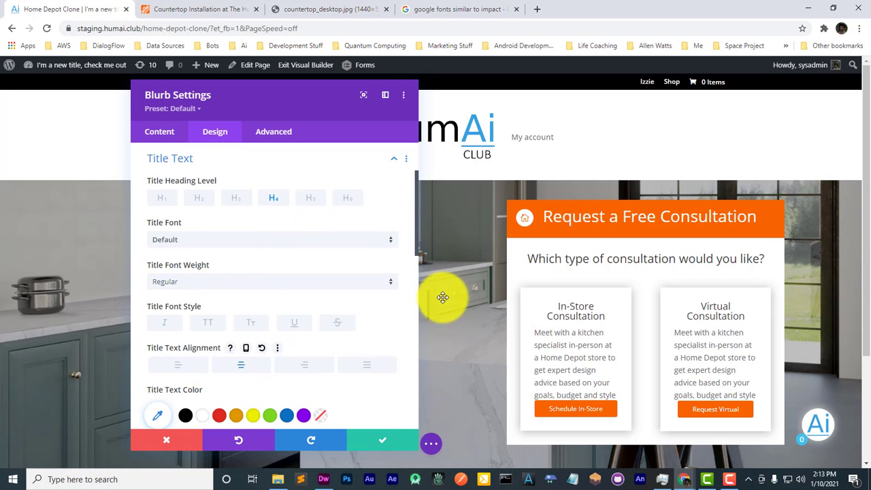
left_click(386, 439)
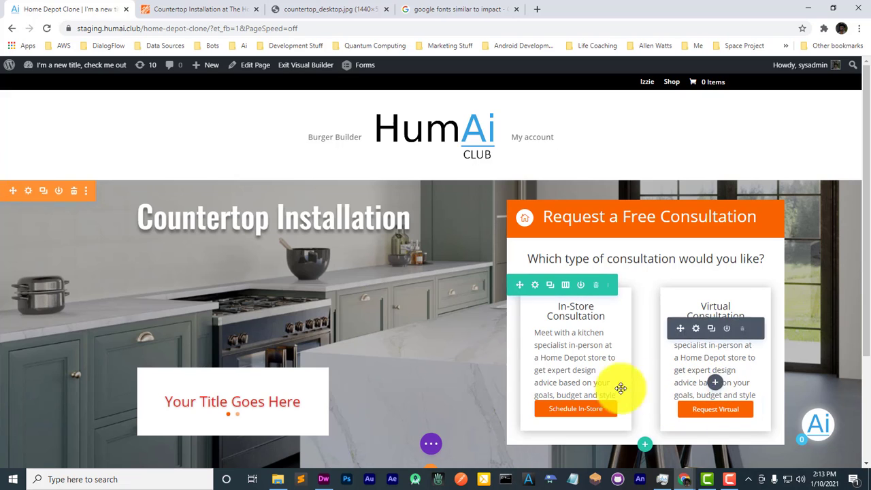
Step: Check the card text alignment on the original Home Depot page and center the In-Store Consultation card's body text on the clone page
left_click(166, 8)
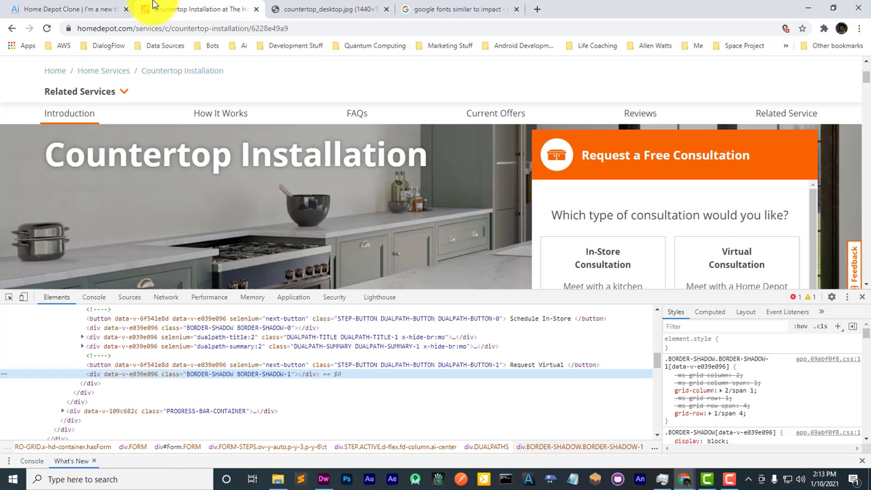
scroll(459, 193, "down", 3)
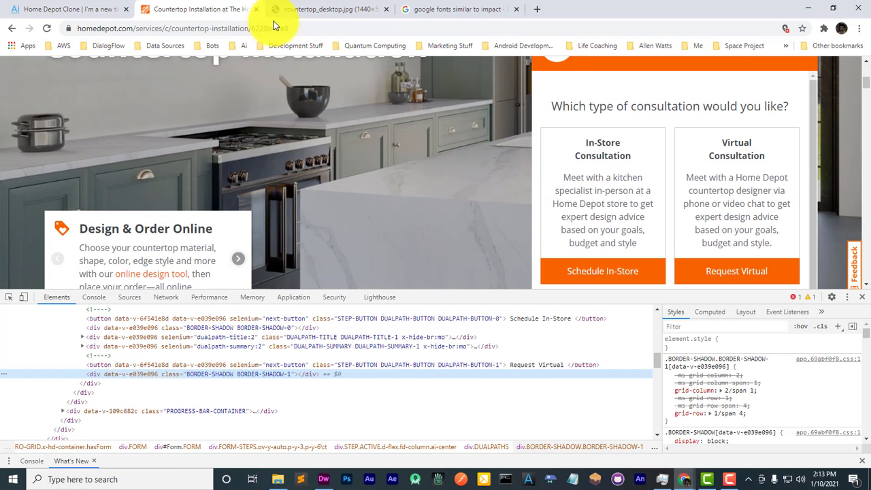
left_click(76, 8)
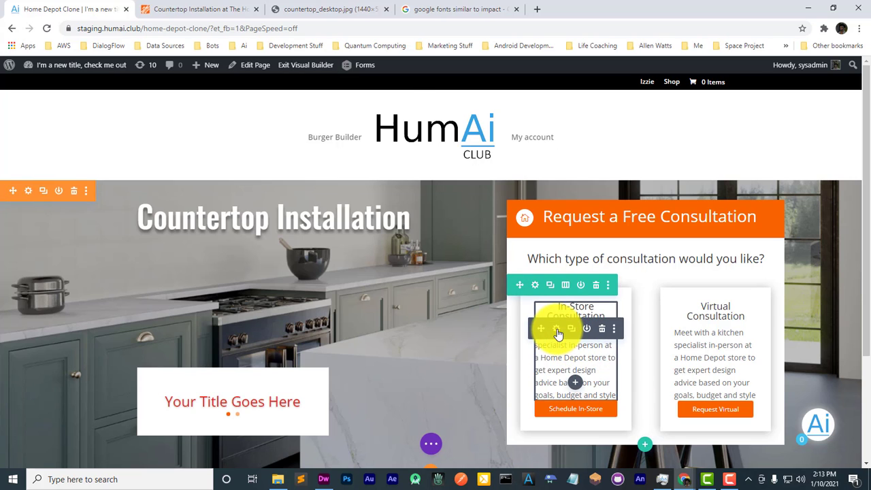
left_click(557, 330)
left_click(534, 326)
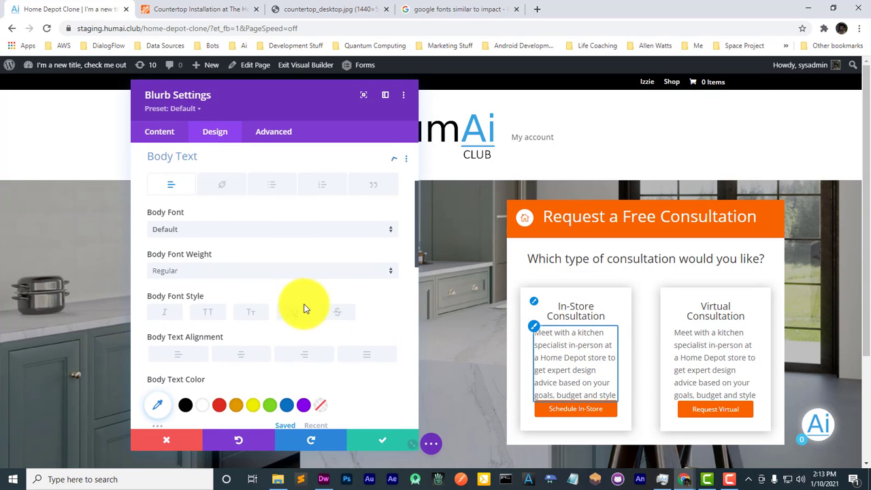
left_click(235, 357)
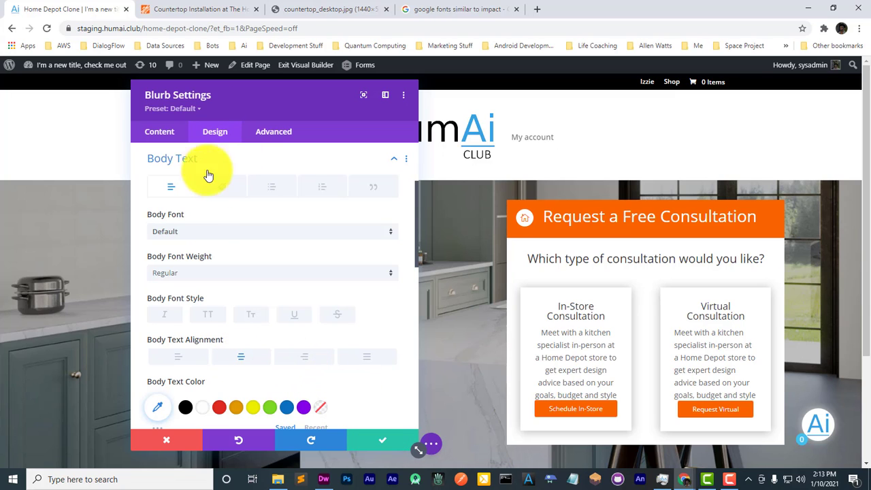
Step: Set the In-Store Consultation blurb's bottom margin to 10px and save the blurb settings
scroll(217, 229, "up", 2)
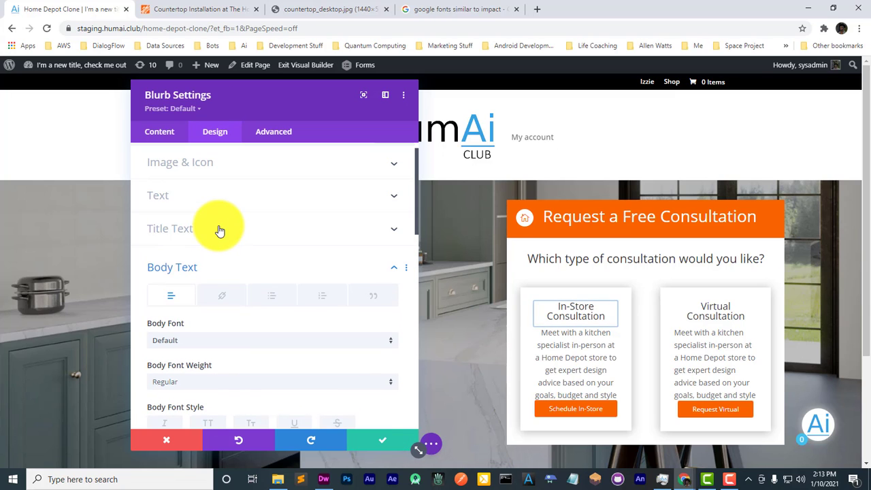
left_click(182, 267)
left_click(184, 328)
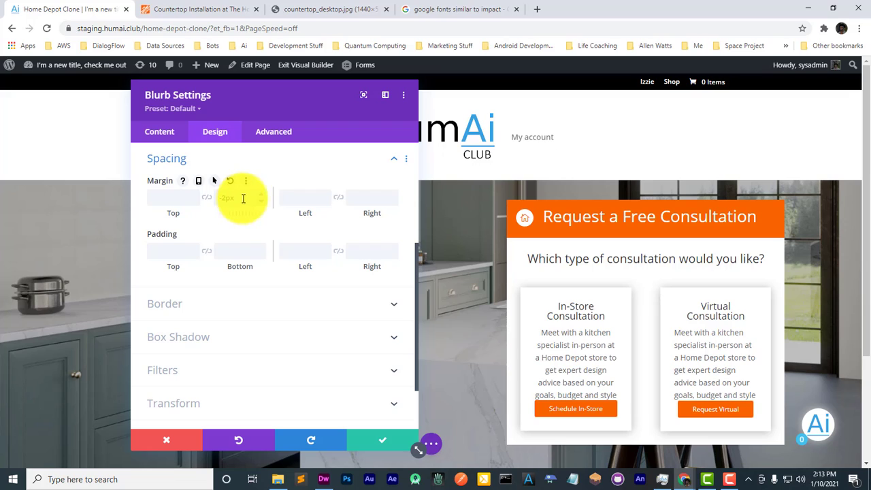
key("Up")
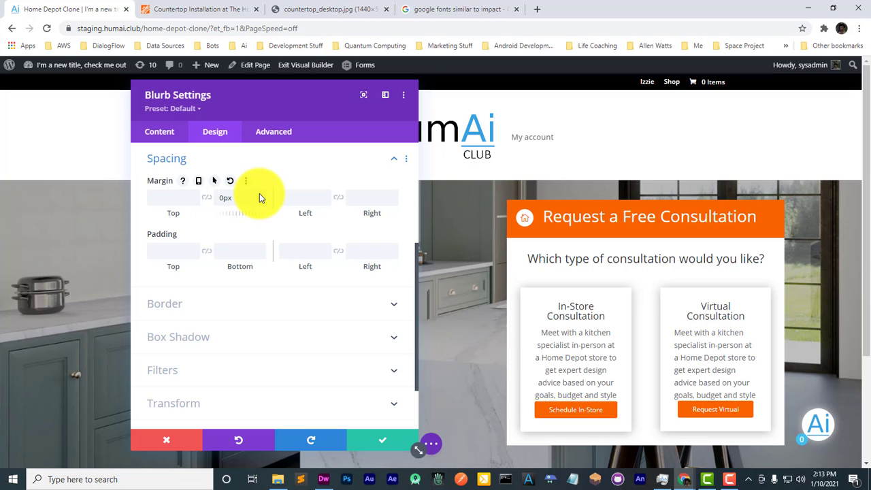
key("Up")
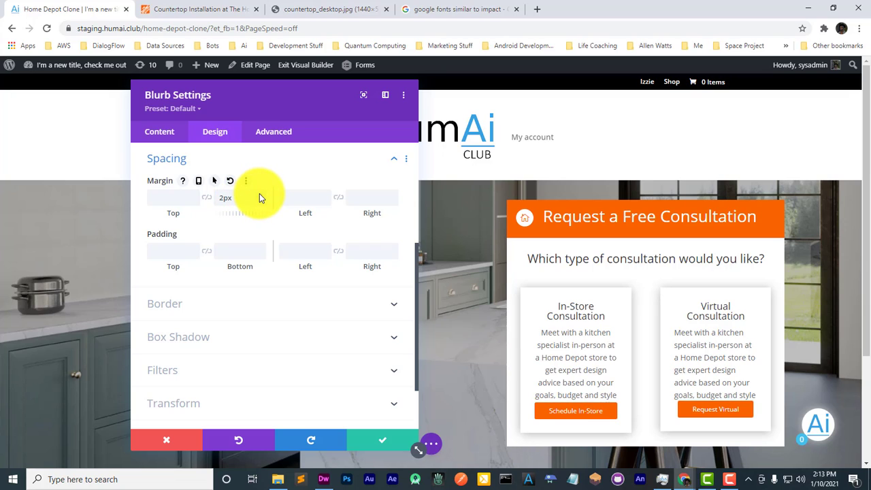
key("Up")
key("Up")
key("Up")
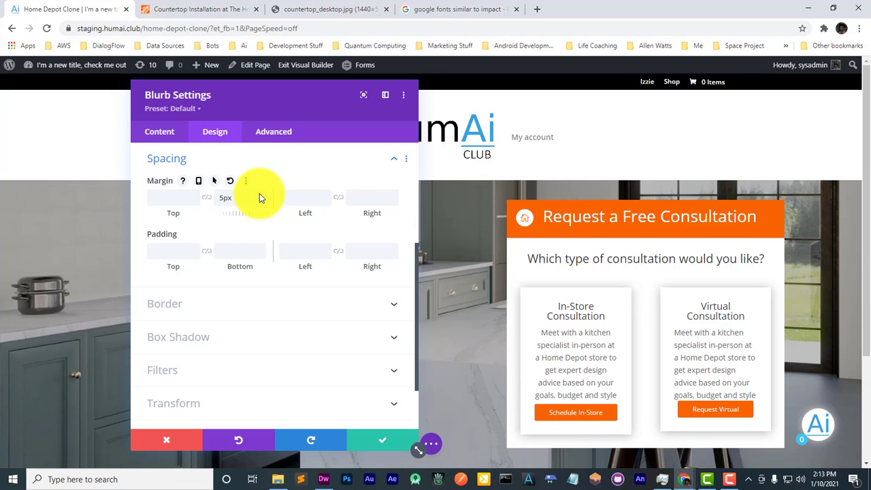
key("Up")
key("Up")
key("Up")
key("Up")
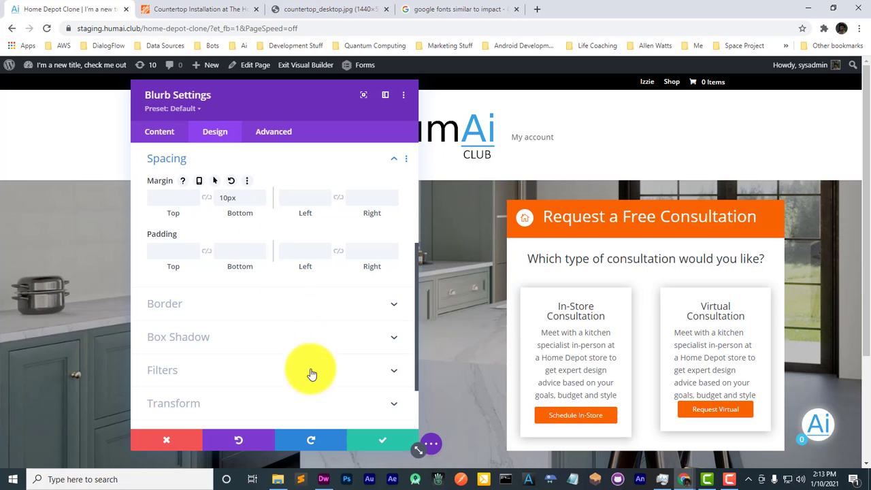
left_click(380, 440)
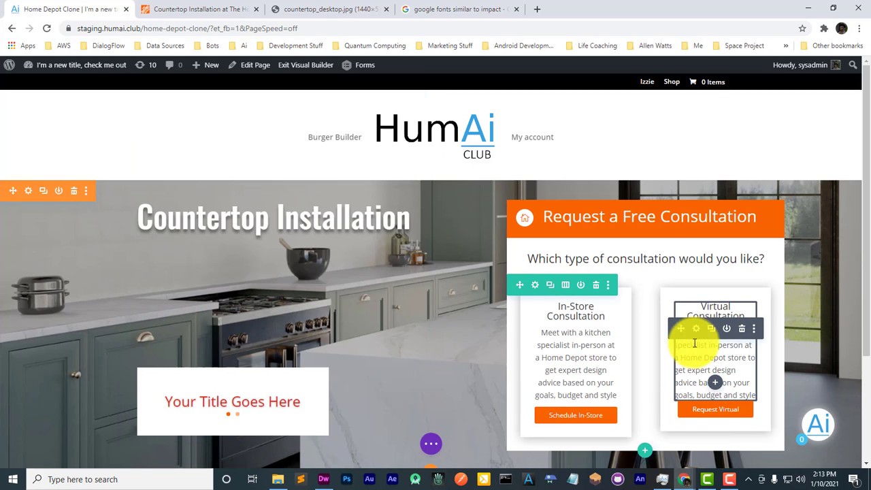
Step: Center the Virtual Consultation card's body text, increase its bottom margin to match the In-Store card and save the blurb settings
double_click(696, 329)
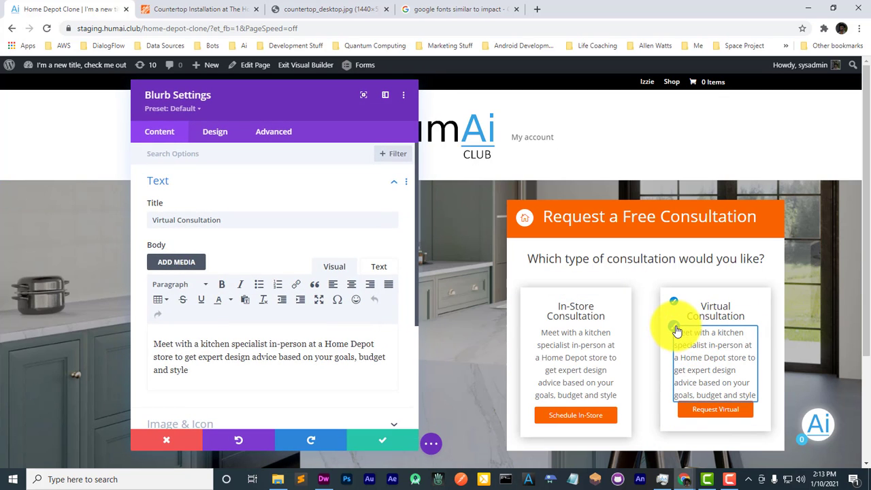
left_click(676, 328)
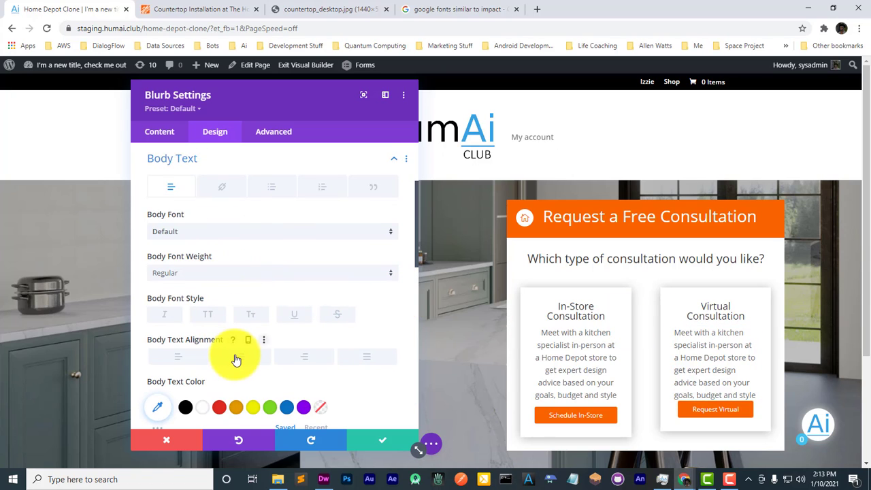
scroll(231, 326, "up", 2)
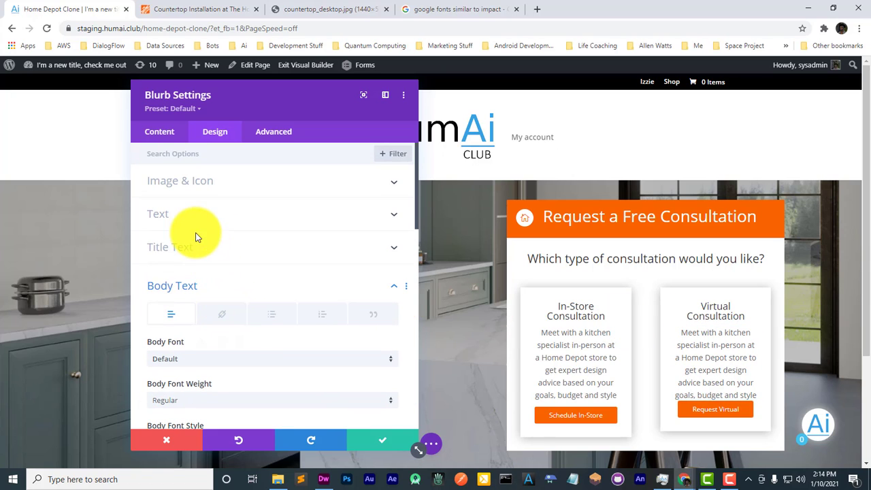
left_click(194, 283)
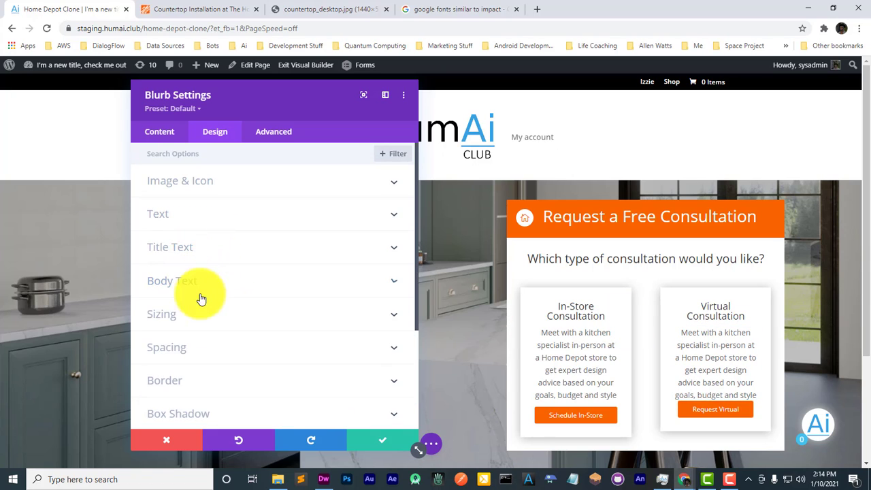
left_click(220, 349)
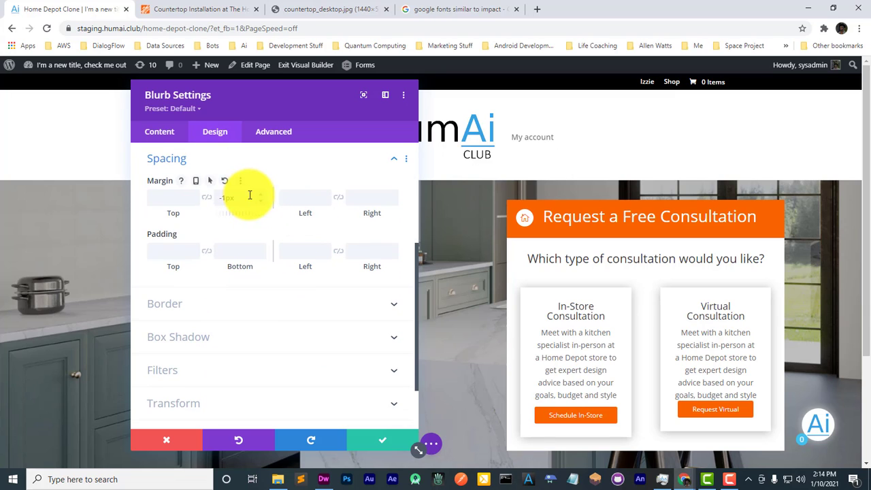
left_click_drag(256, 194, 260, 194)
left_click(372, 445)
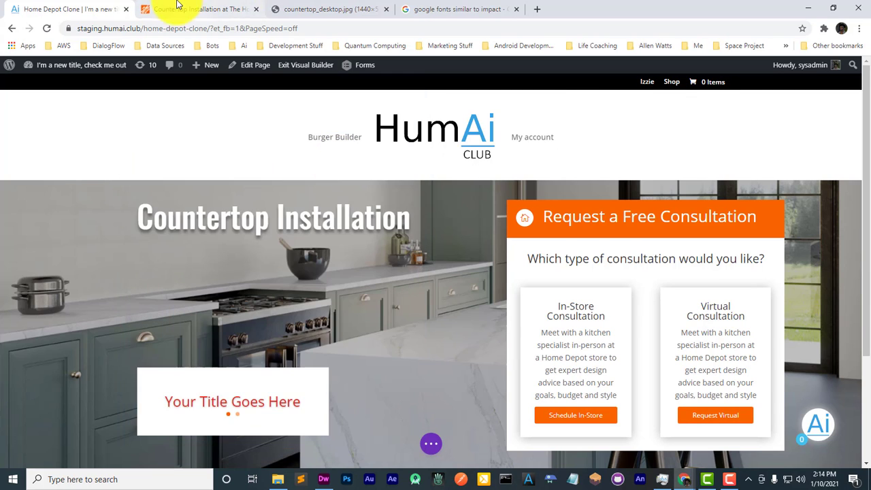
Step: Copy the Virtual Consultation card's description from the page's HTML elements on the original Home Depot page
left_click(176, 9)
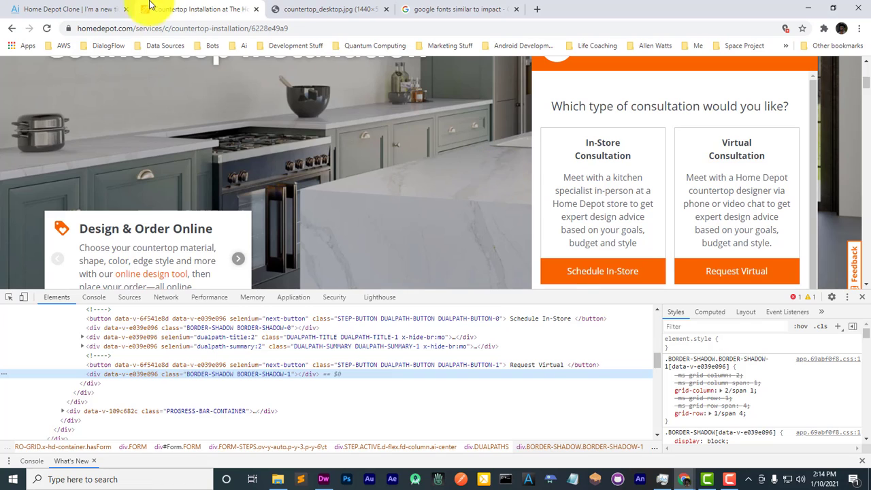
left_click(80, 6)
left_click(175, 8)
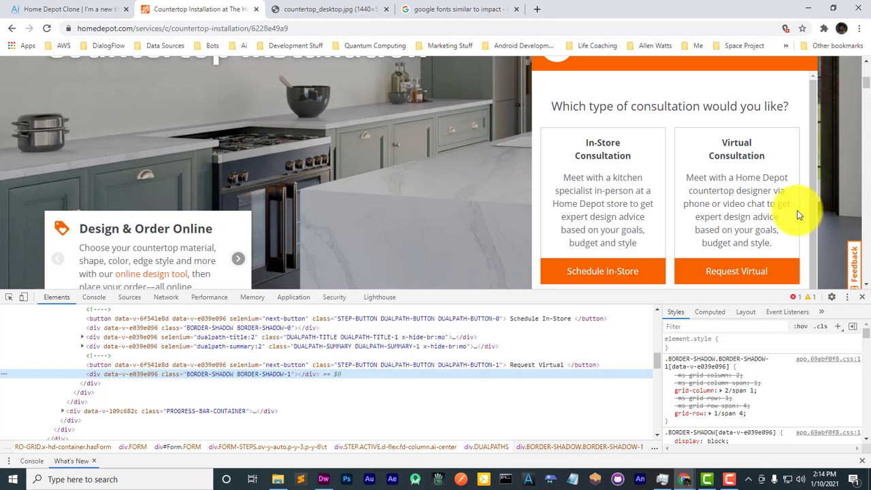
left_click(9, 297)
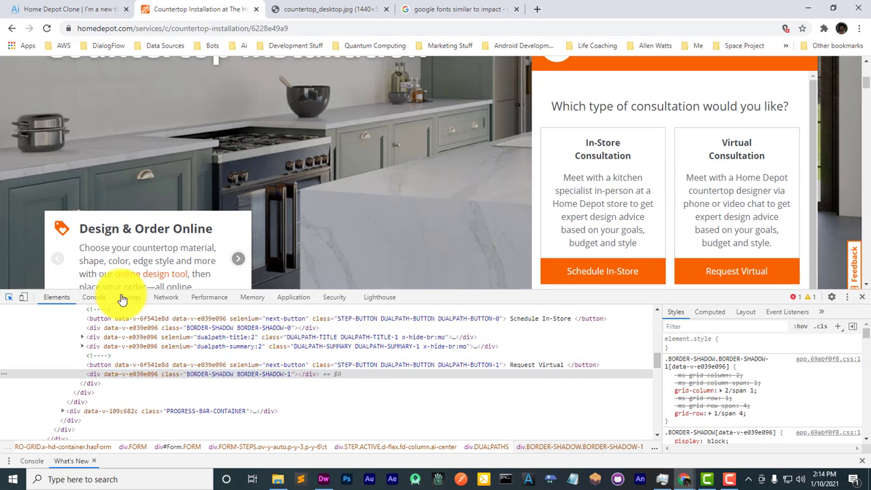
left_click(730, 203)
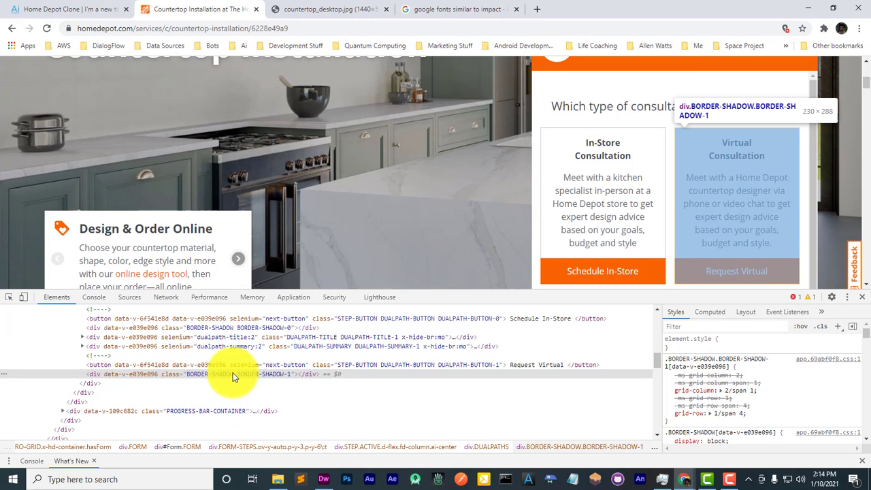
left_click(196, 365)
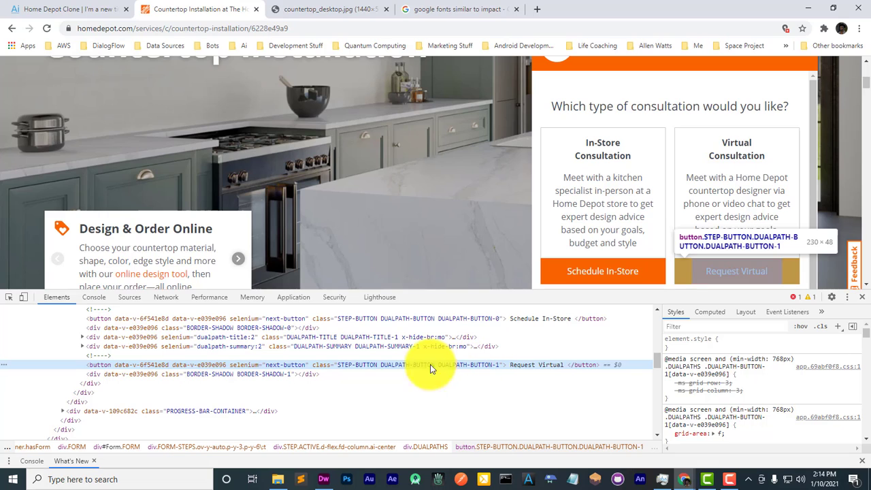
left_click(84, 346)
left_click(156, 358)
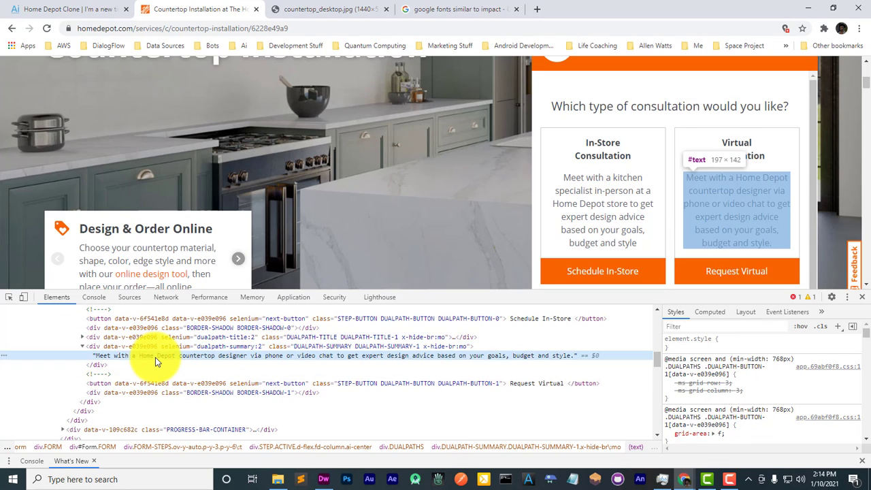
double_click(155, 357)
key("ctrl+c")
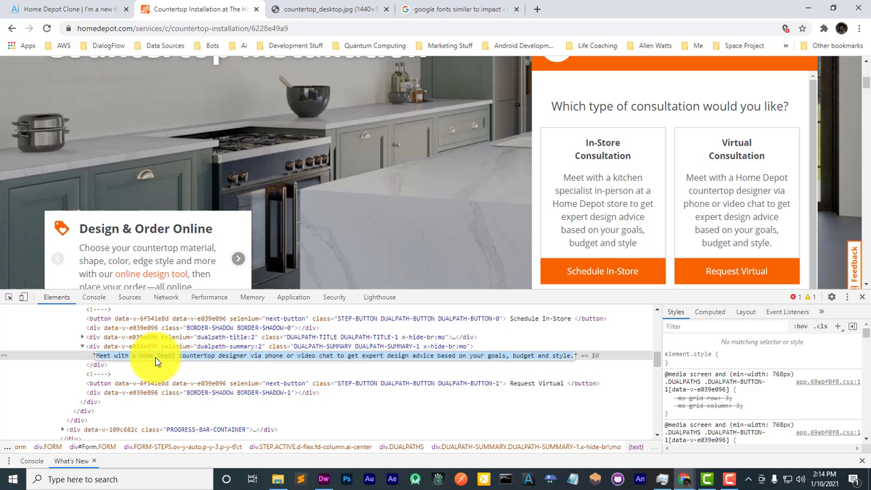
Step: Replace the Virtual Consultation card's body on the clone page with the copied countertop designer description and save the blurb settings
left_click(74, 3)
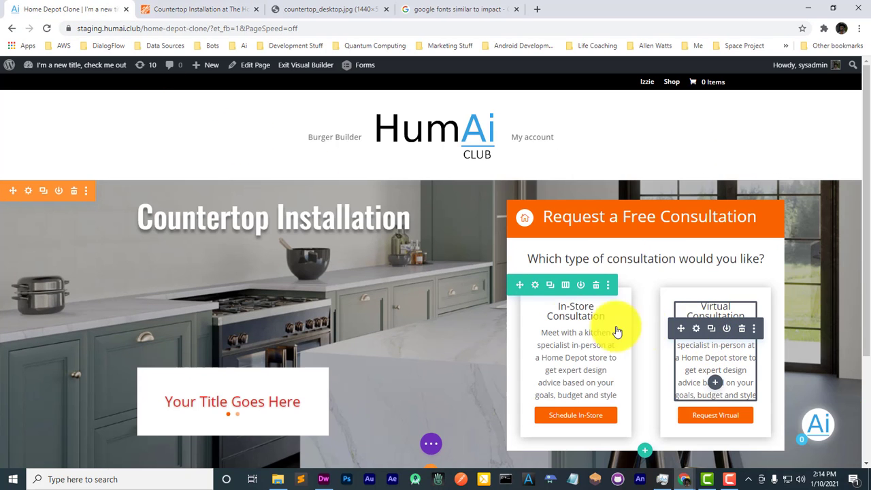
left_click(696, 328)
left_click(379, 266)
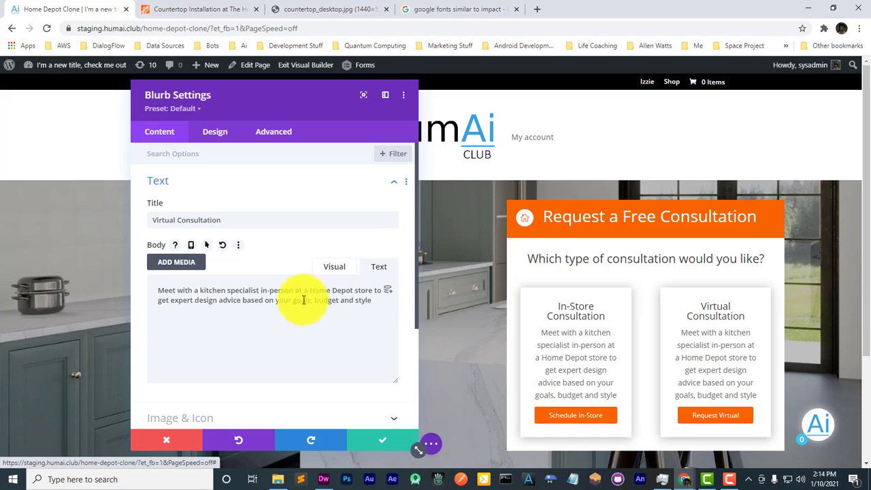
key("ctrl+a")
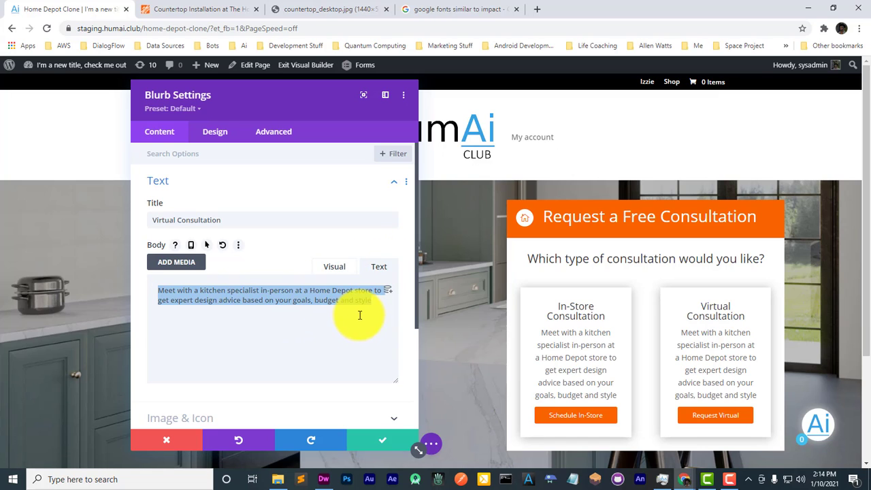
key("BackSpace")
key("ctrl+v")
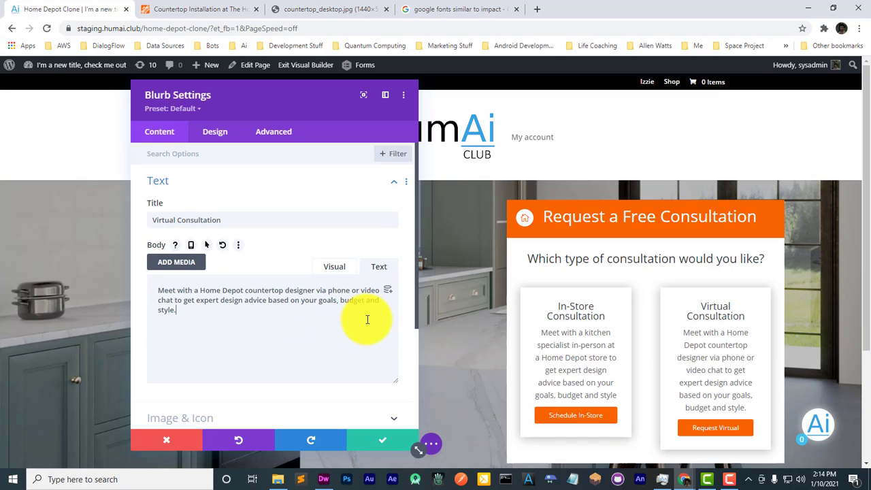
left_click(382, 443)
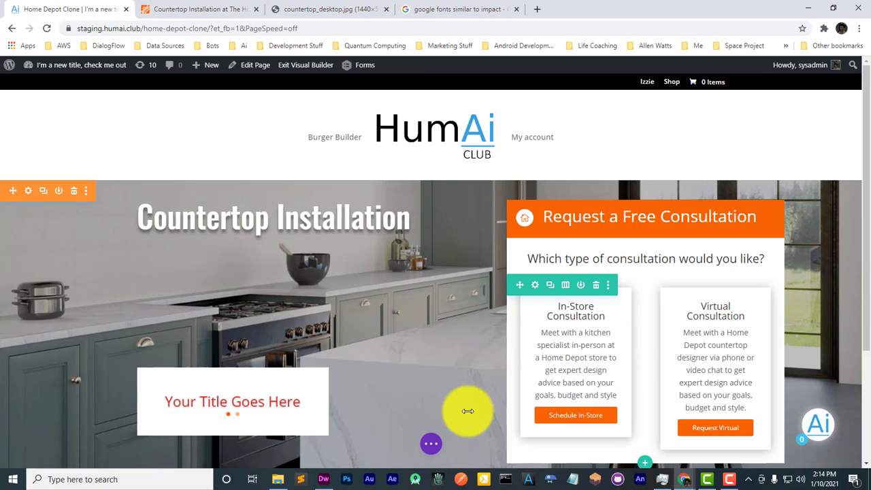
Step: Save the clone page in the builder and switch to the original Home Depot page
left_click(430, 443)
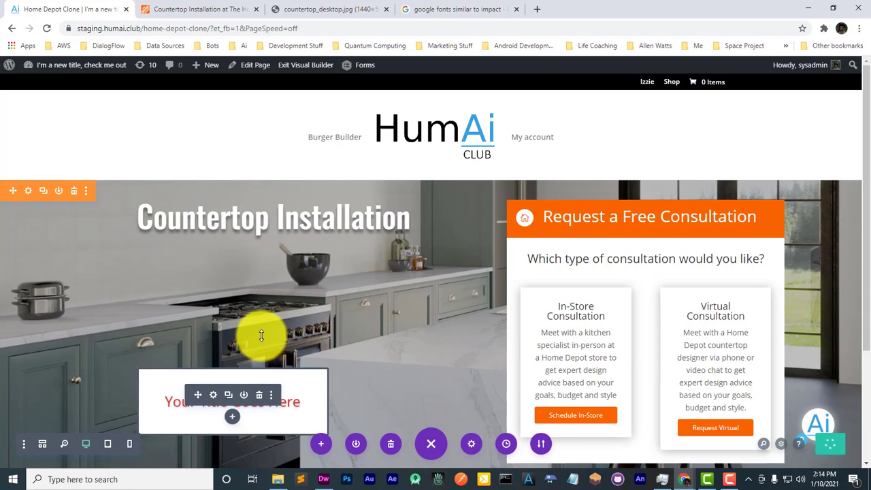
key("ctrl+Tab")
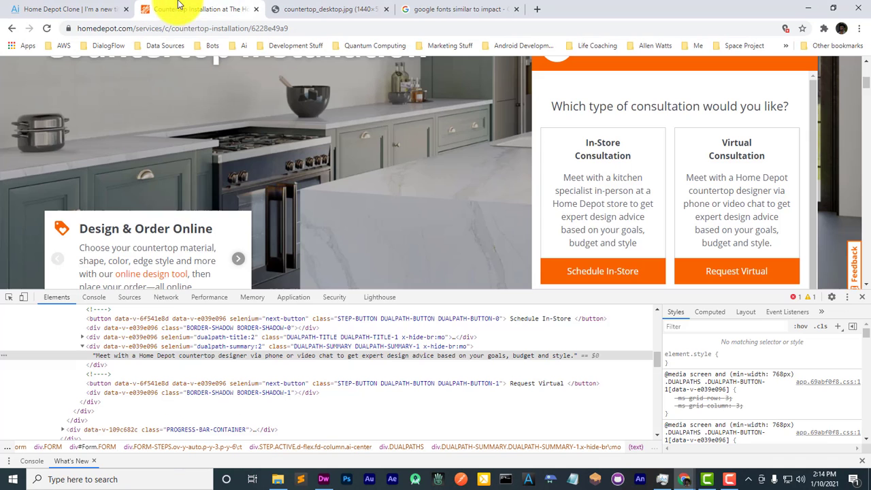
Step: Close the developer tools on the original Home Depot page and open the first slide's settings in the clone page's slider
left_click(862, 299)
scroll(163, 284, "up", 2)
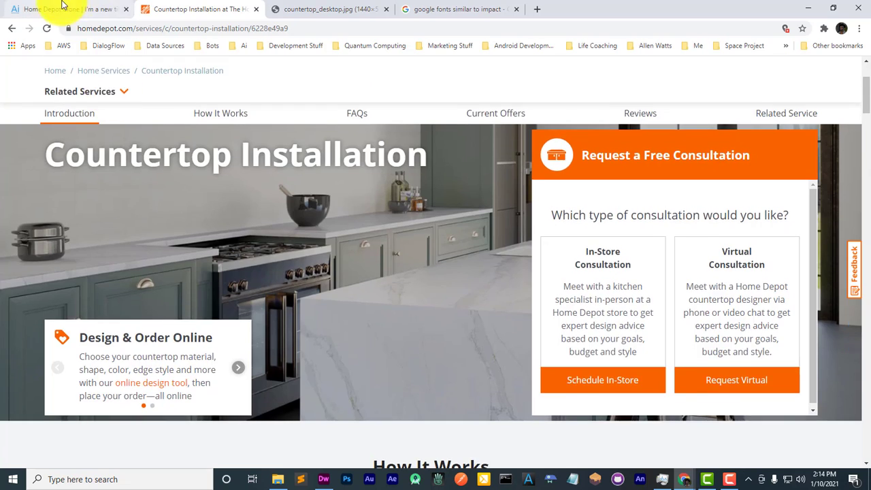
left_click(107, 10)
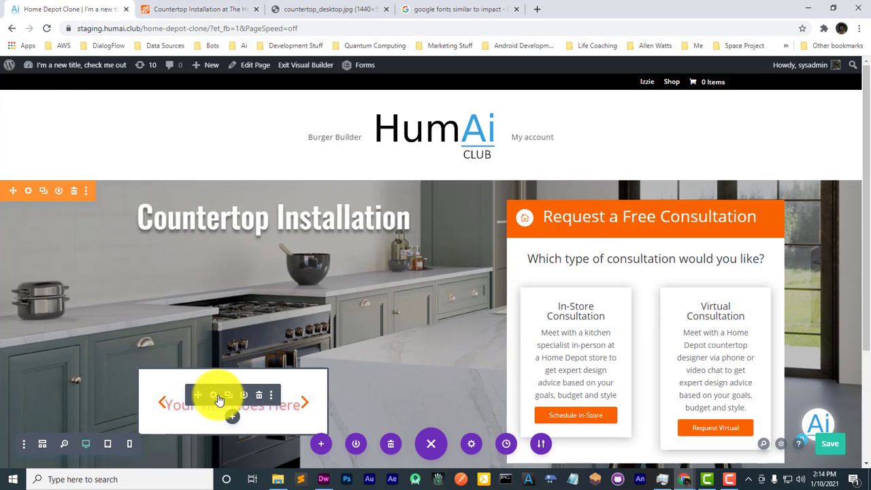
left_click(214, 398)
left_click_drag(273, 97, 613, 101)
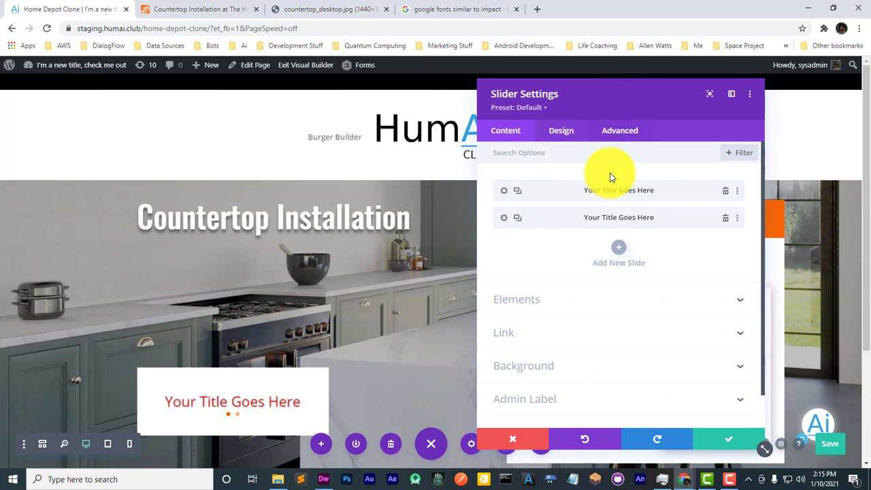
left_click(507, 192)
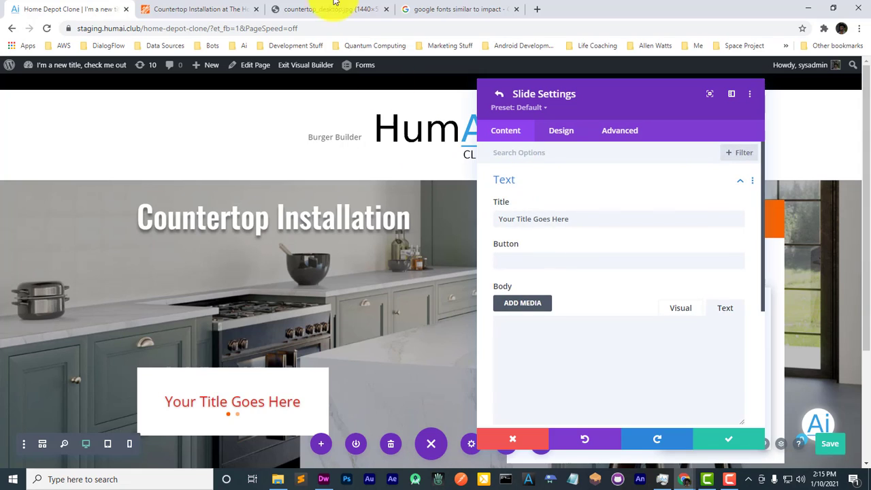
Step: Replace the first slide's title with "Design & Order Online" copied from the original Home Depot page
left_click(207, 9)
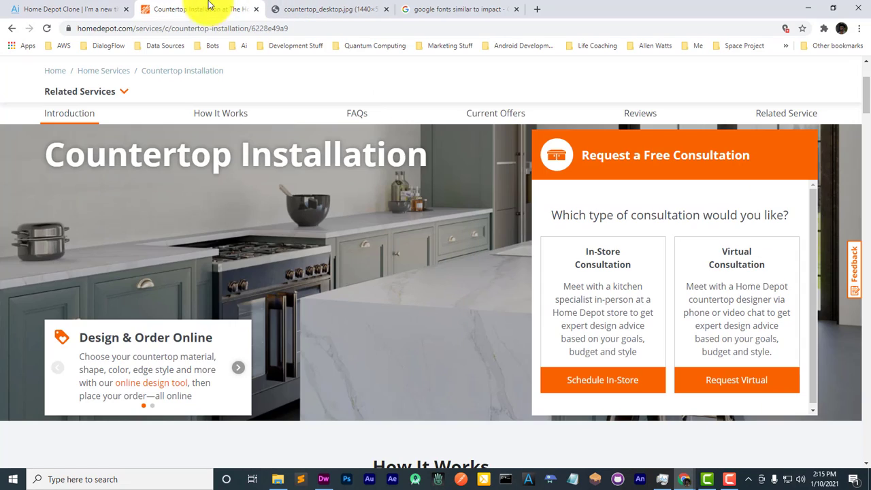
right_click(132, 336)
left_click(171, 345)
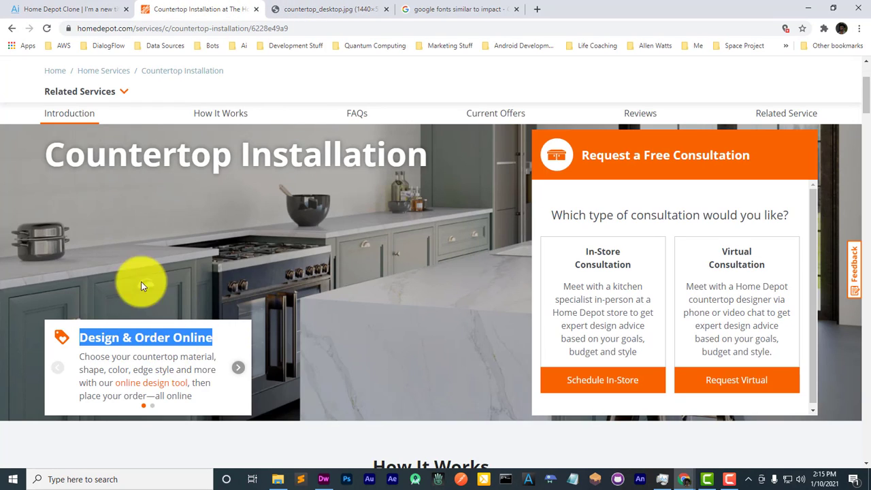
left_click(89, 5)
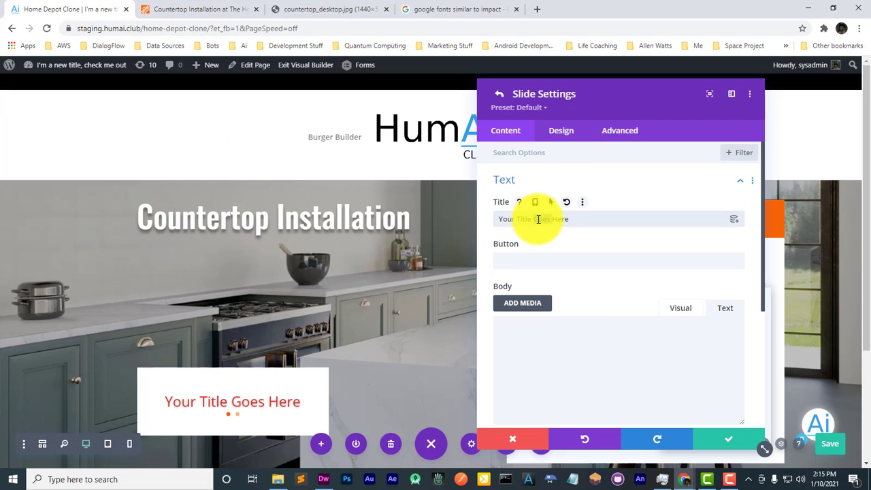
Step: Fill the first slide's body with the "Choose your countertop material" description copied from the original Home Depot page
left_click(157, 9)
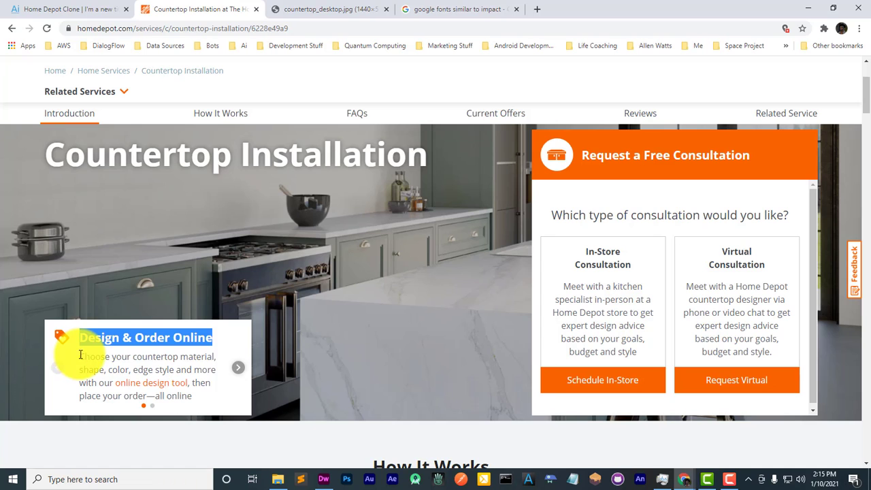
double_click(170, 367)
triple_click(170, 368)
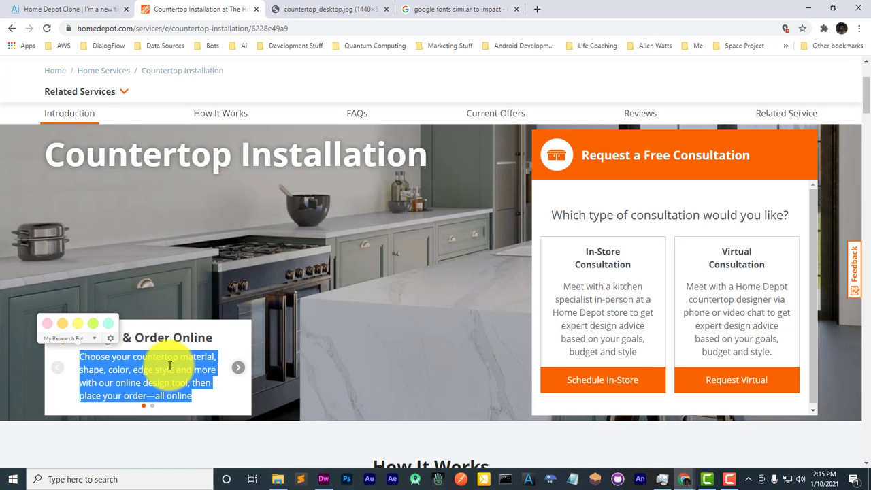
left_click(57, 12)
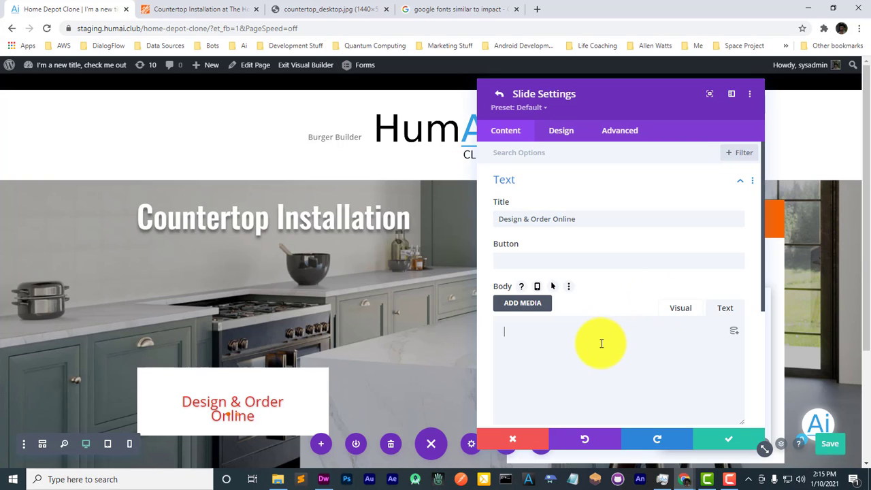
key("ctrl+v")
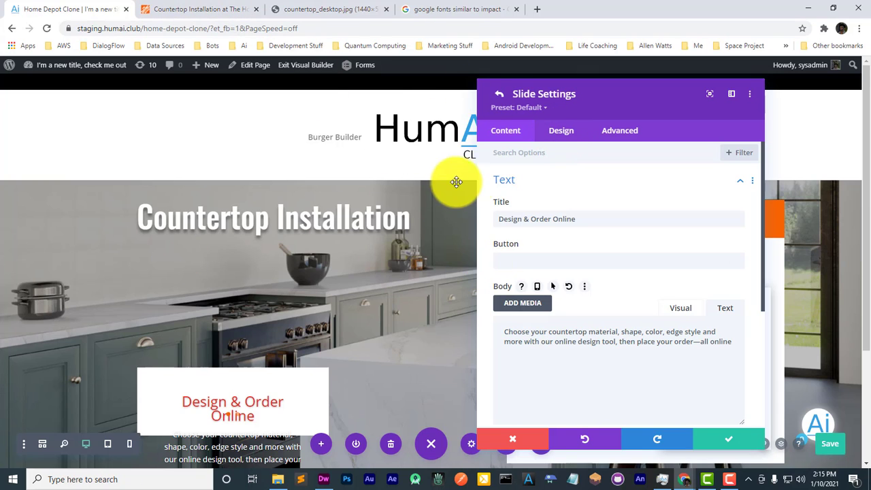
left_click(560, 129)
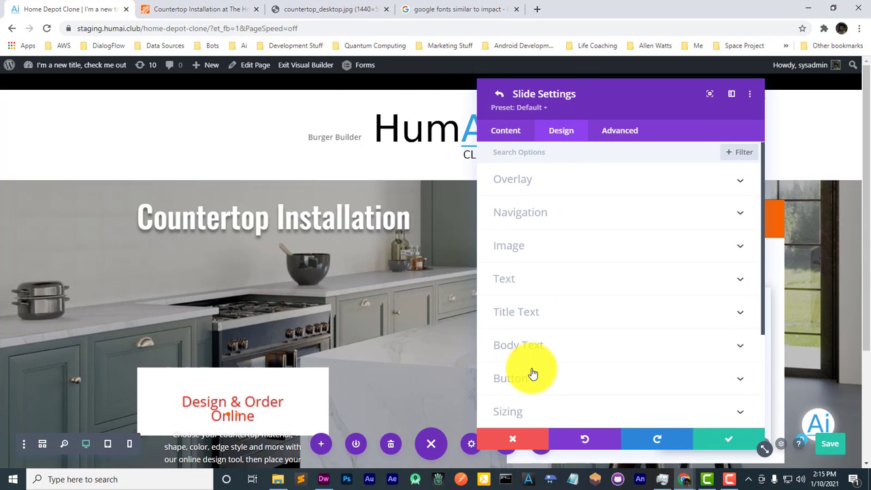
scroll(532, 374, "down", 2)
left_click(529, 302)
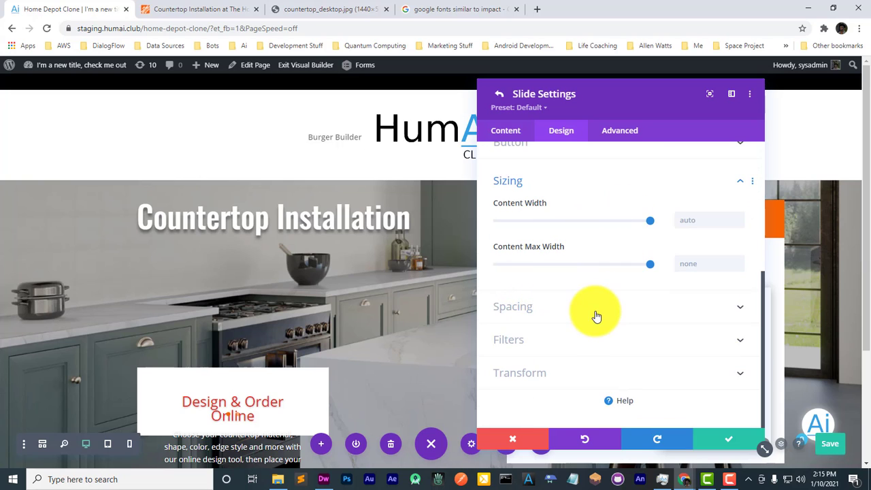
scroll(639, 253, "up", 2)
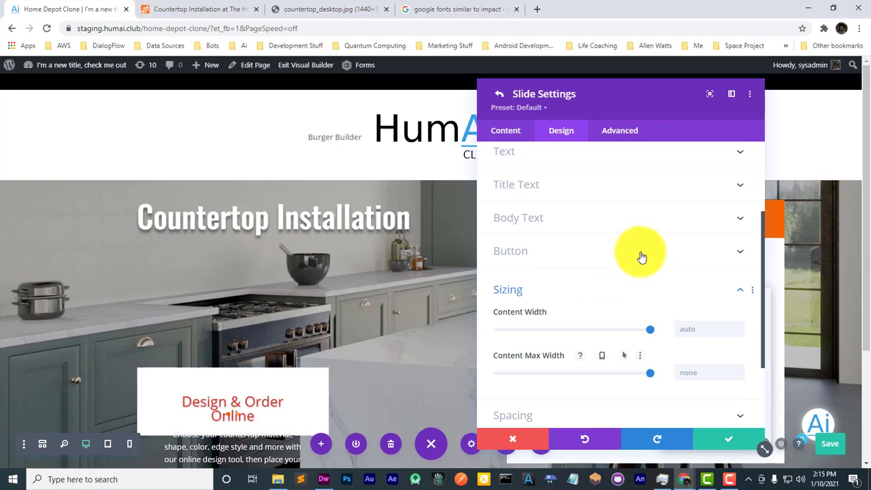
left_click(514, 298)
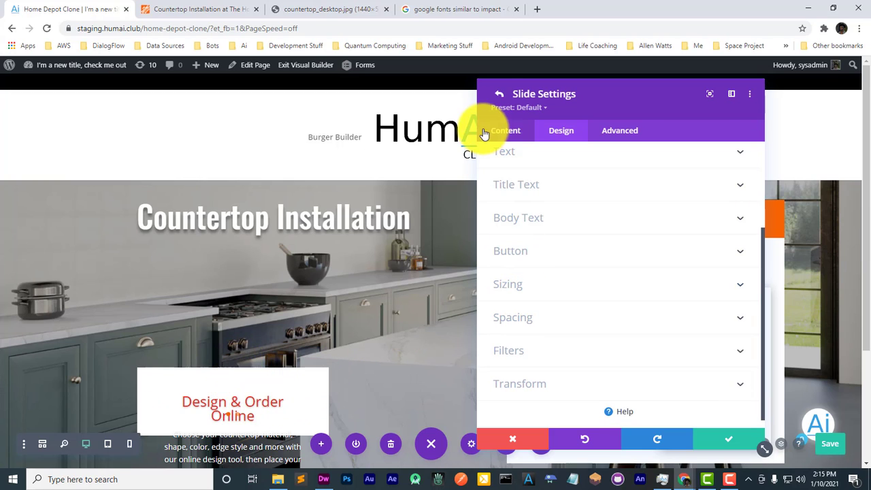
Step: Return from the slide to the overall slider settings and set the slider's width to 74%
left_click(499, 94)
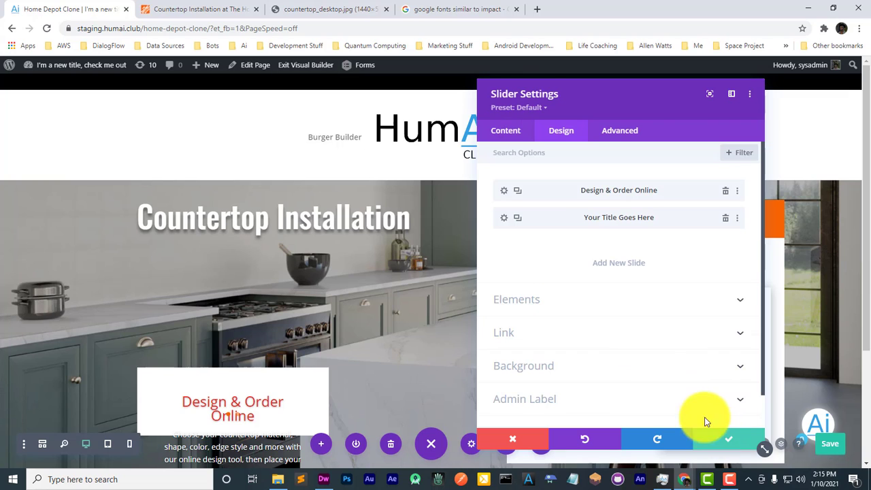
left_click(548, 133)
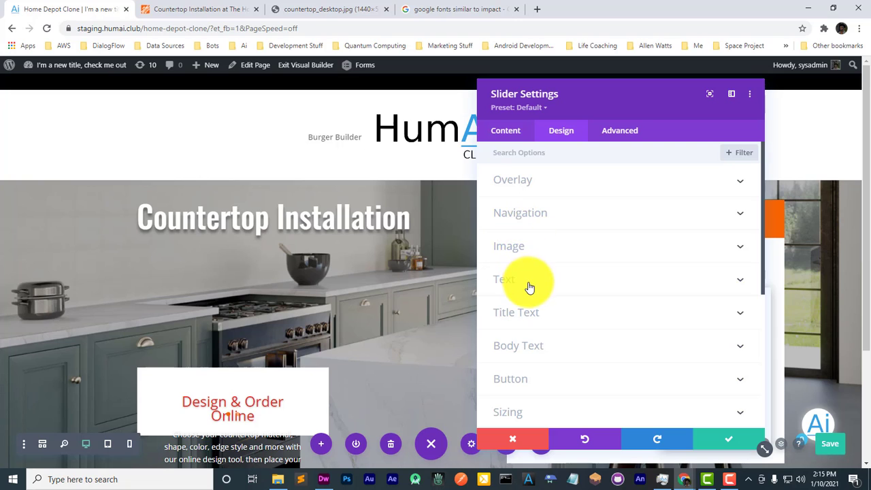
scroll(529, 288, "down", 3)
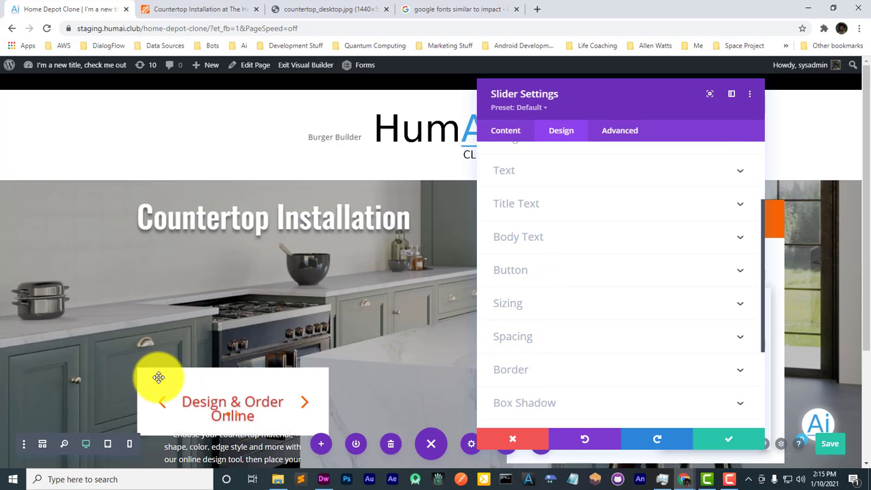
scroll(630, 374, "down", 3)
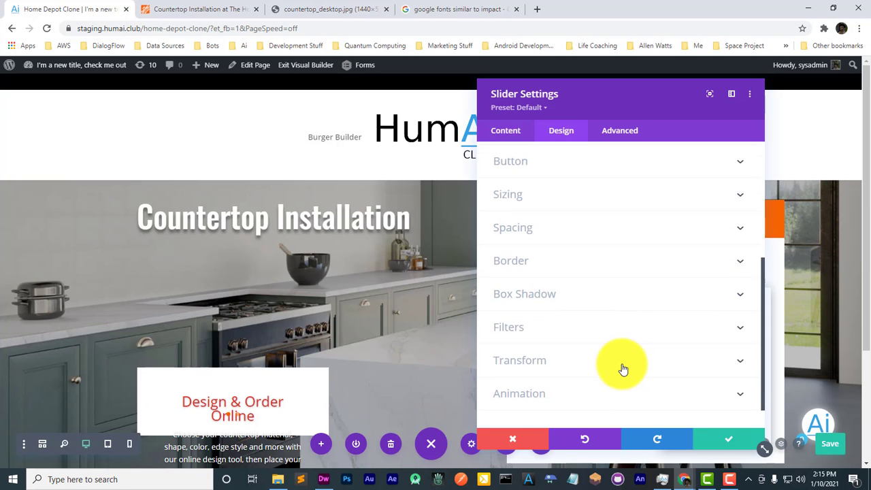
scroll(623, 368, "up", 3)
left_click(541, 306)
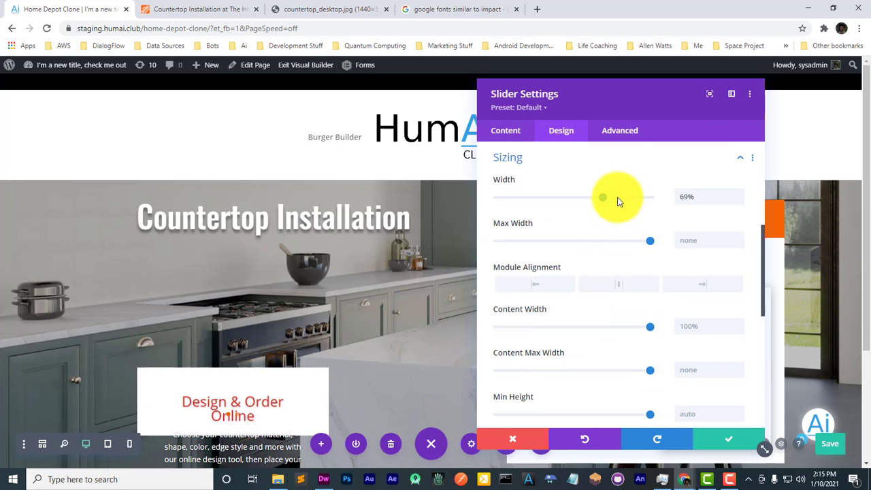
left_click_drag(611, 202, 613, 201)
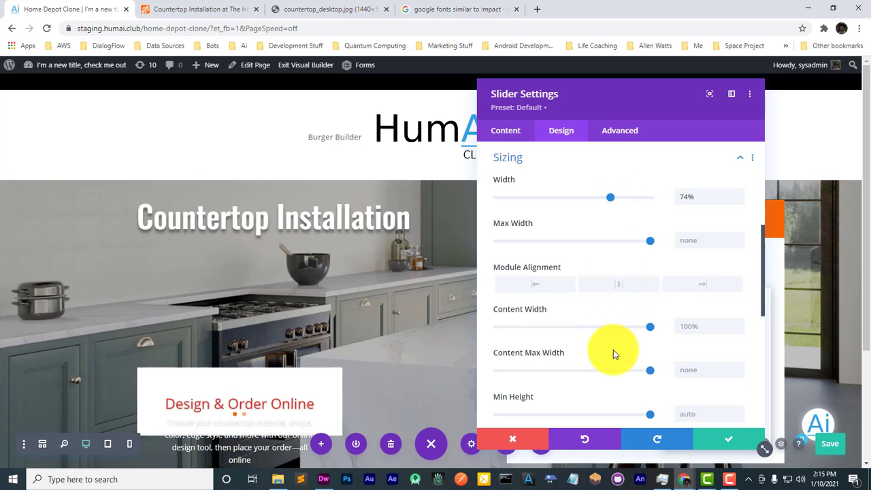
Step: Set the slider's height to 250px and its maximum height to 265px, and save the slider settings
scroll(599, 350, "down", 3)
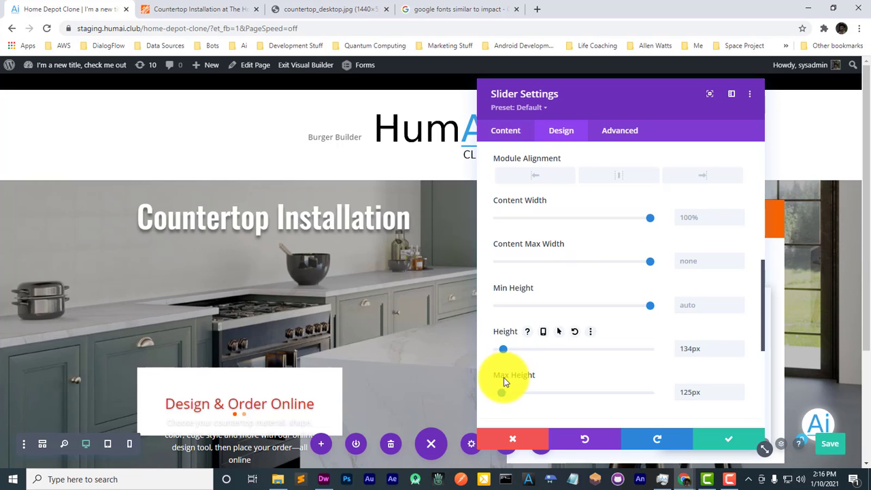
left_click_drag(504, 349, 539, 350)
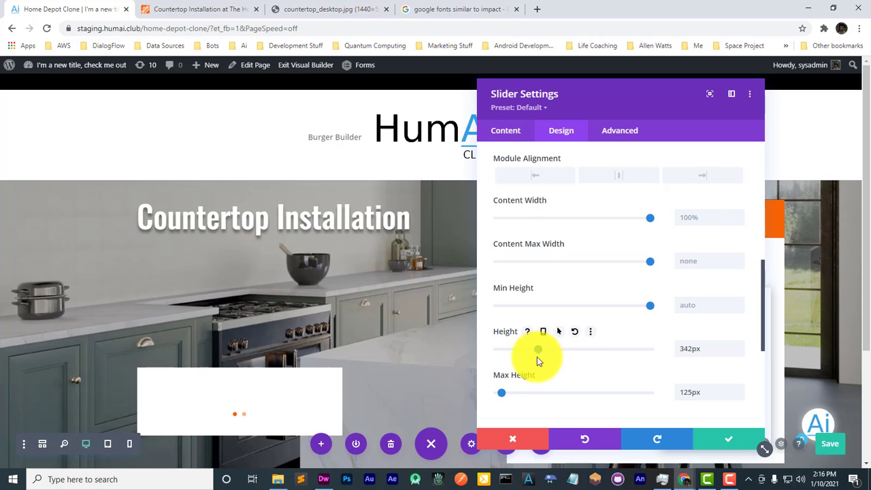
left_click_drag(501, 393, 519, 393)
scroll(320, 346, "down", 2)
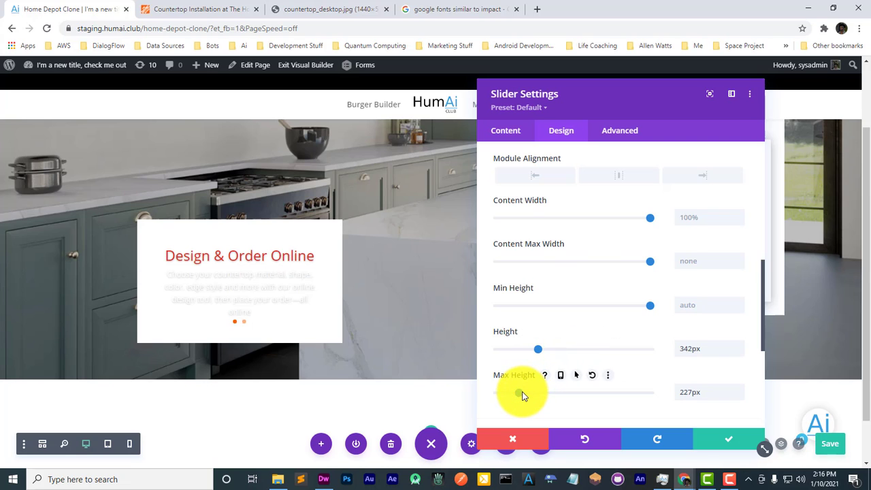
left_click_drag(519, 393, 526, 393)
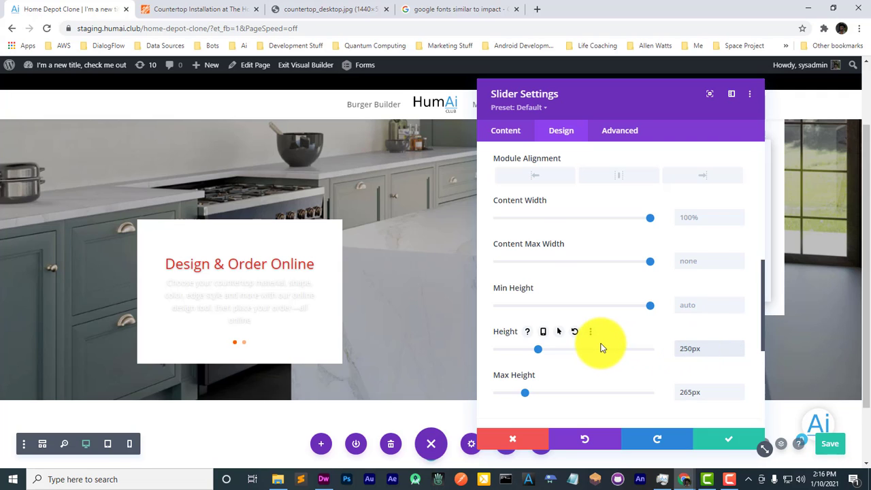
key("Return")
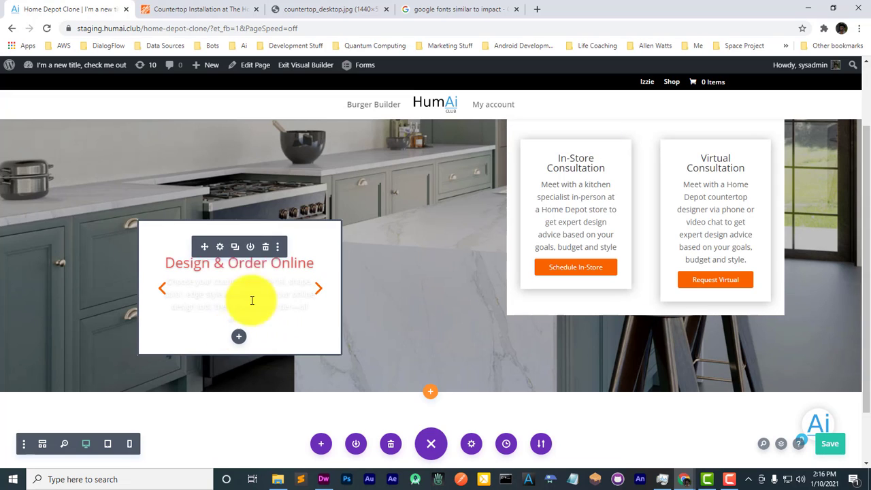
Step: Reopen the slider's sizing settings and set its maximum height to 250px
left_click(221, 252)
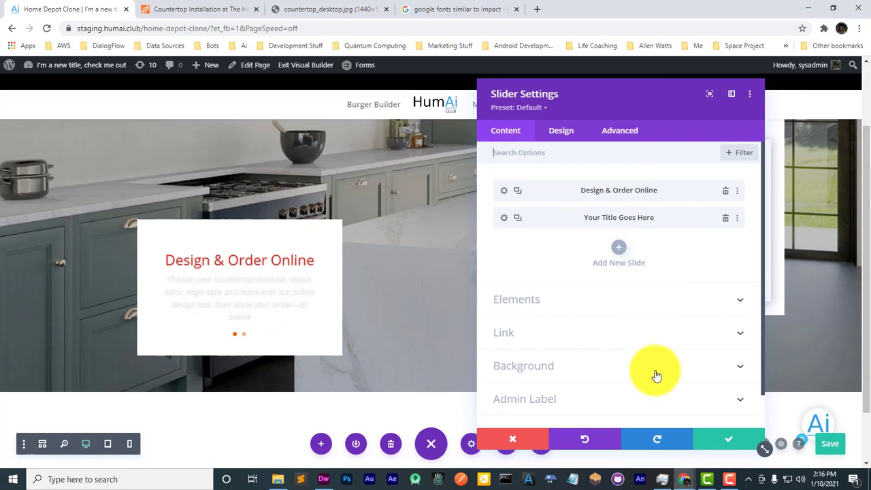
left_click(560, 140)
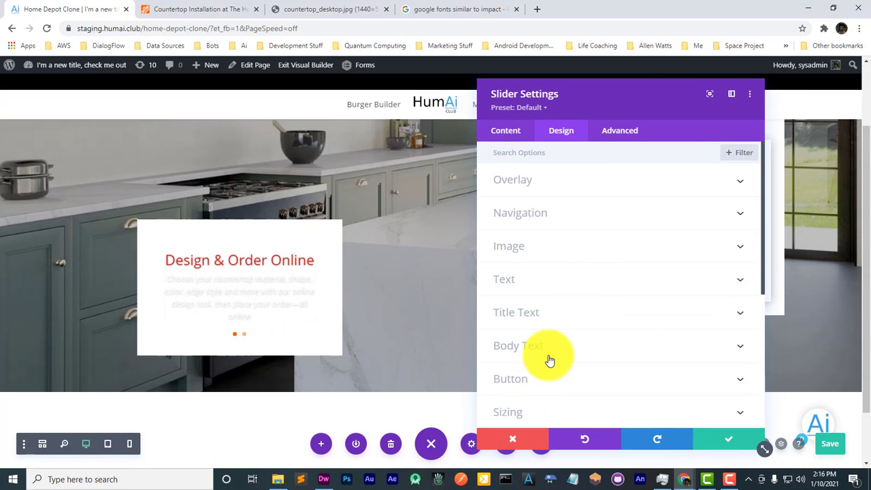
left_click(552, 409)
scroll(610, 325, "down", 5)
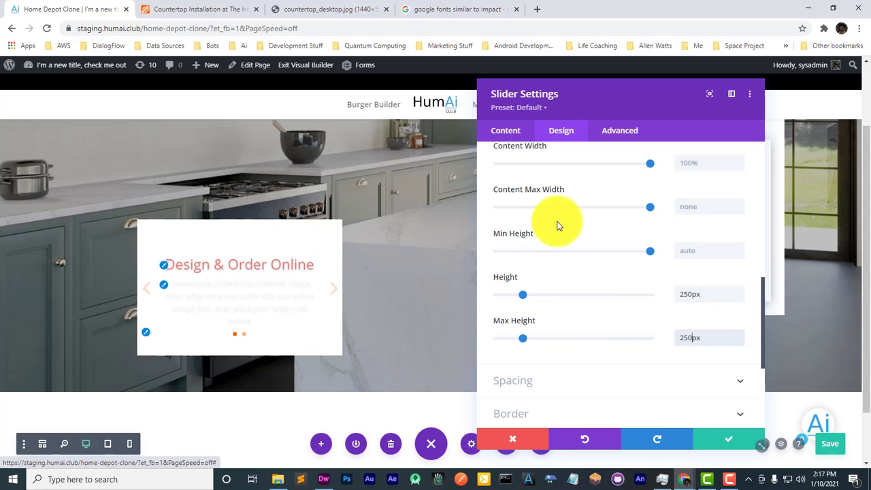
scroll(538, 270, "up", 1)
Step: Bring back the Design & Order Online slide, set the slider's body text color to black and save the slider settings
left_click(164, 277)
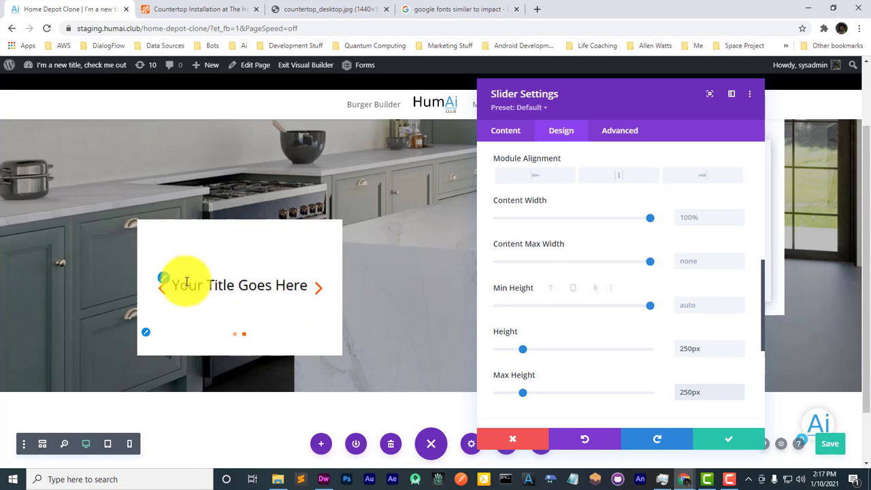
left_click(319, 292)
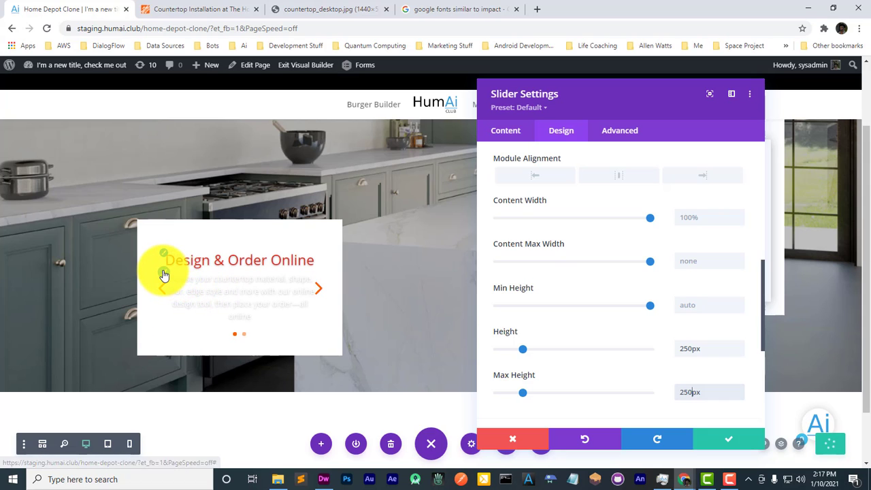
left_click(168, 277)
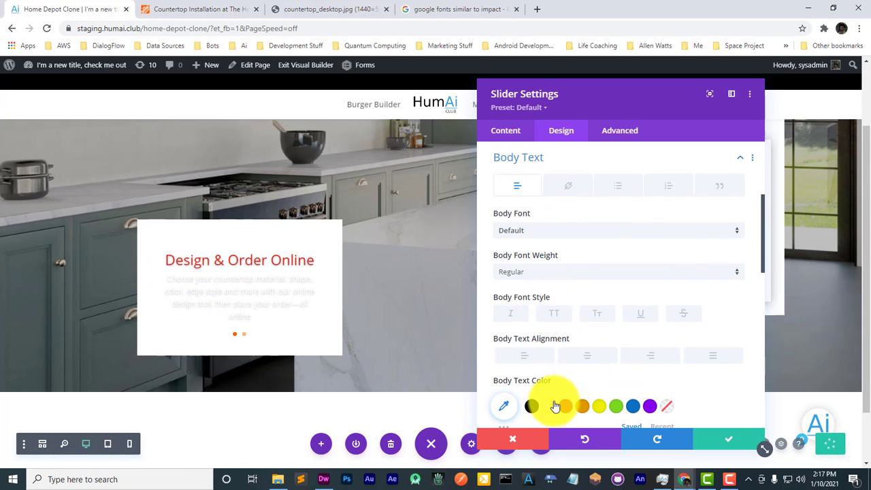
left_click(532, 408)
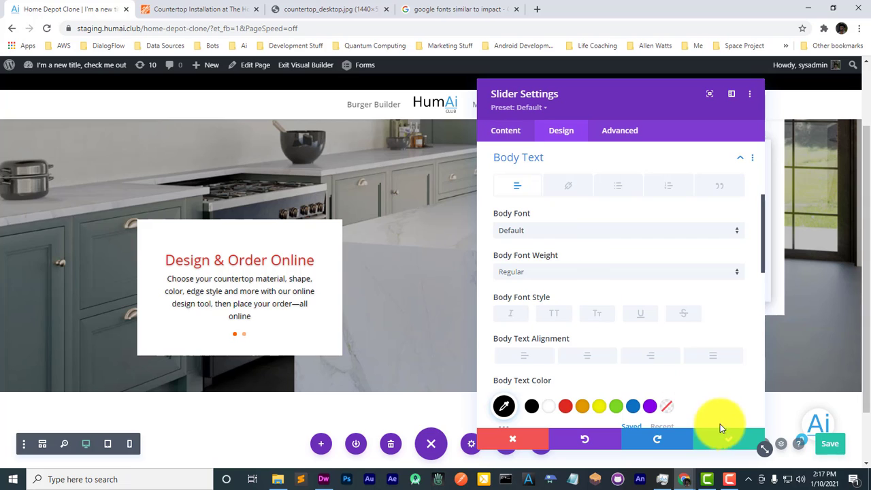
left_click(721, 439)
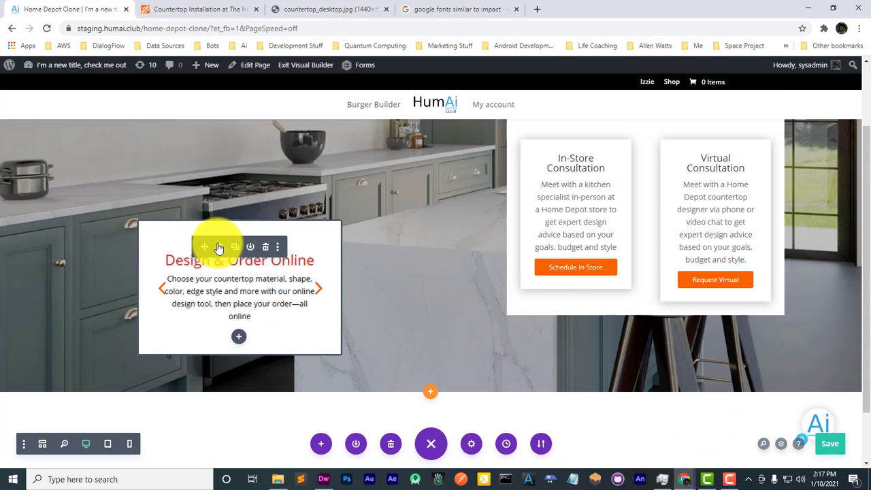
Step: Set the slider's second slide title to "Shop deals on custom countertops", copied from the second slide on the Home Depot page
left_click(229, 248)
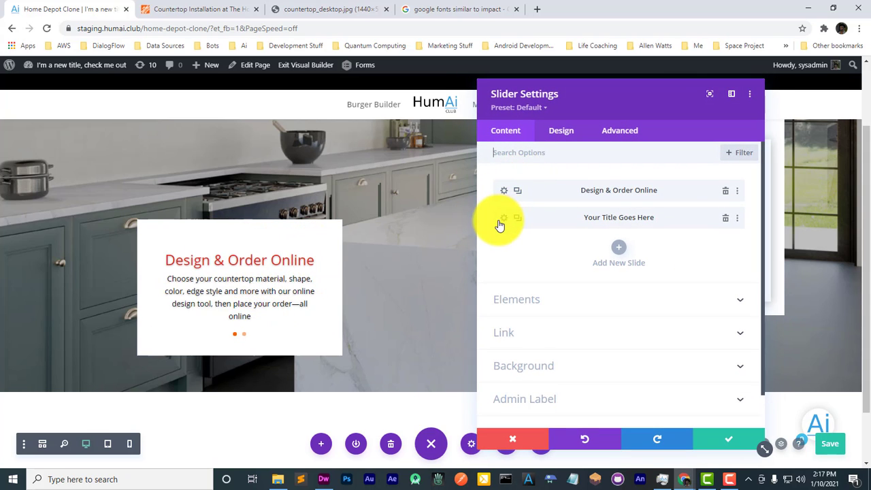
left_click(504, 217)
key("ctrl+Tab")
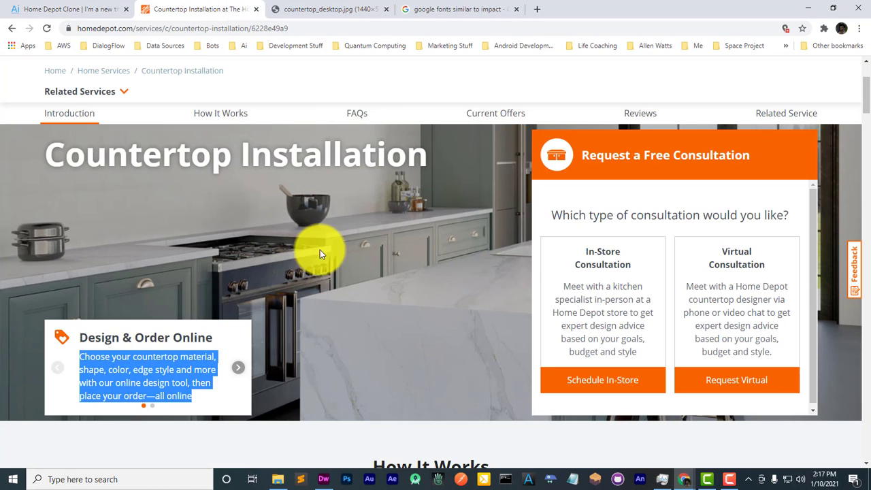
left_click(239, 369)
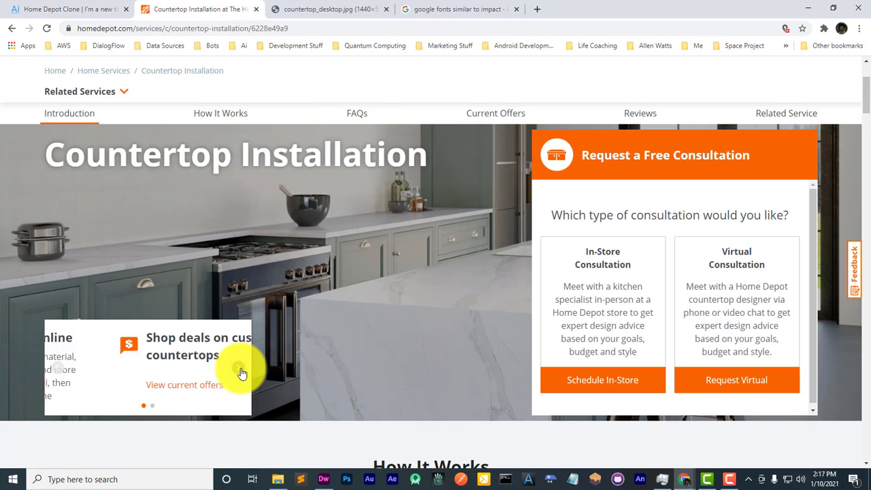
triple_click(154, 338)
key("ctrl+c")
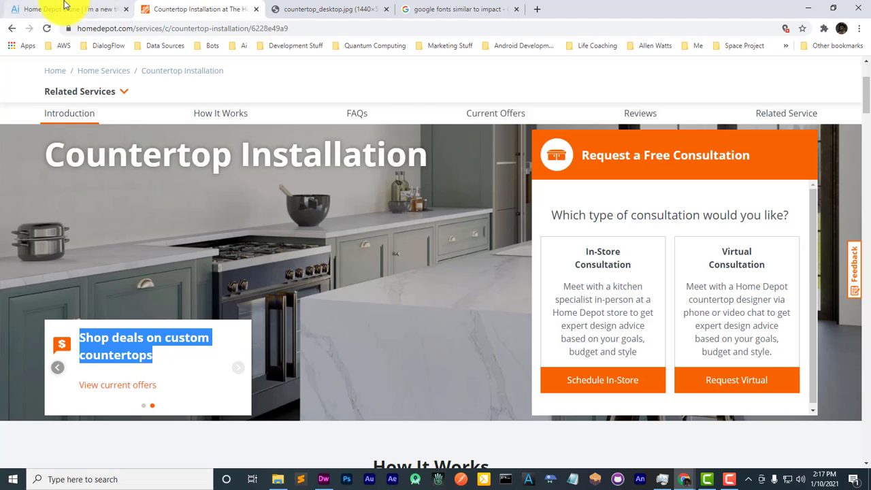
left_click(65, 7)
triple_click(550, 218)
right_click(563, 219)
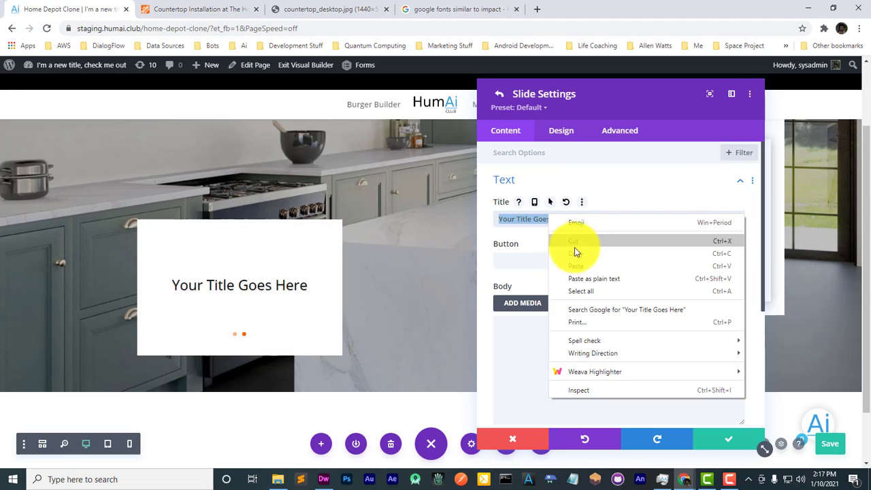
left_click(577, 263)
Step: Copy "View current offers" from the Home Depot page into the second slide's body and save the slide and slider settings
left_click(228, 4)
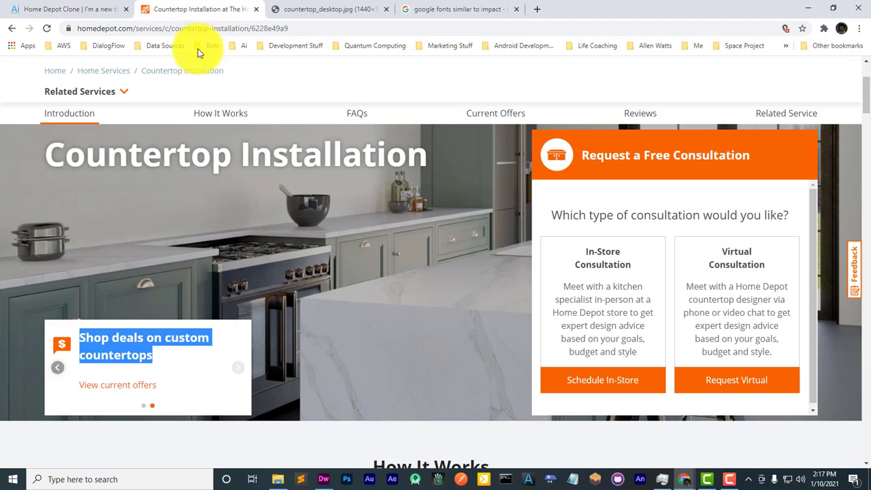
triple_click(188, 396)
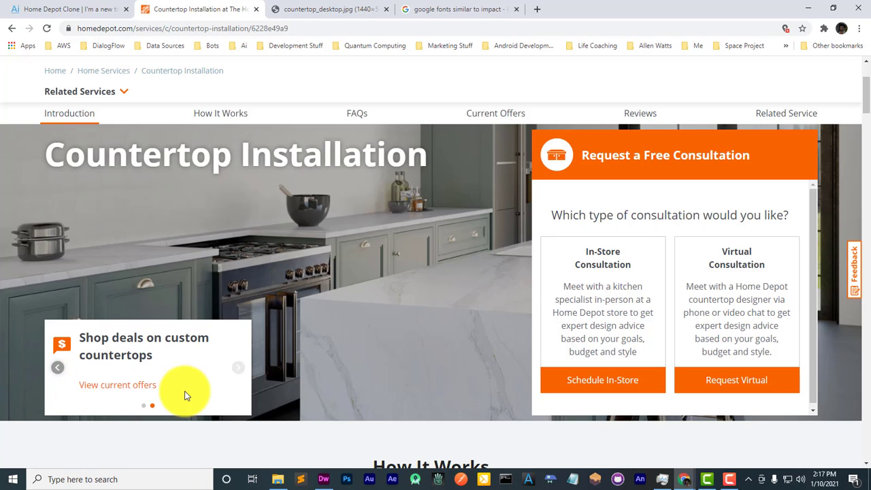
right_click(186, 394)
left_click(223, 329)
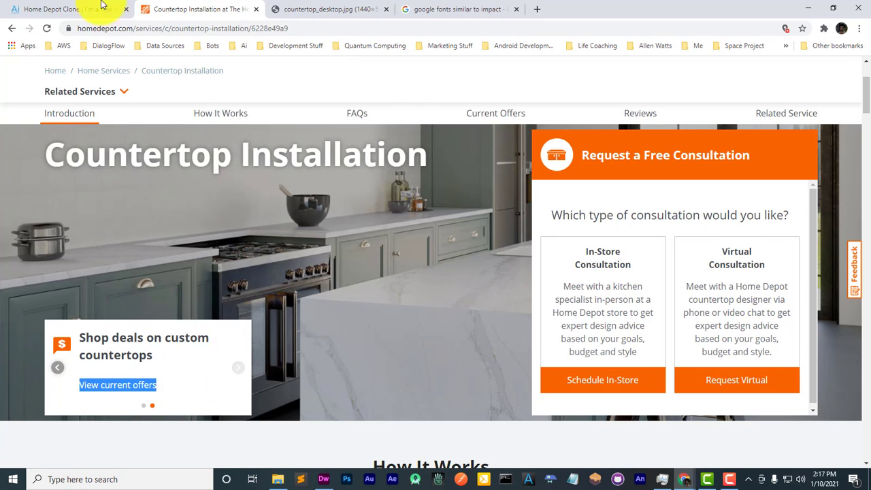
left_click(68, 9)
right_click(549, 346)
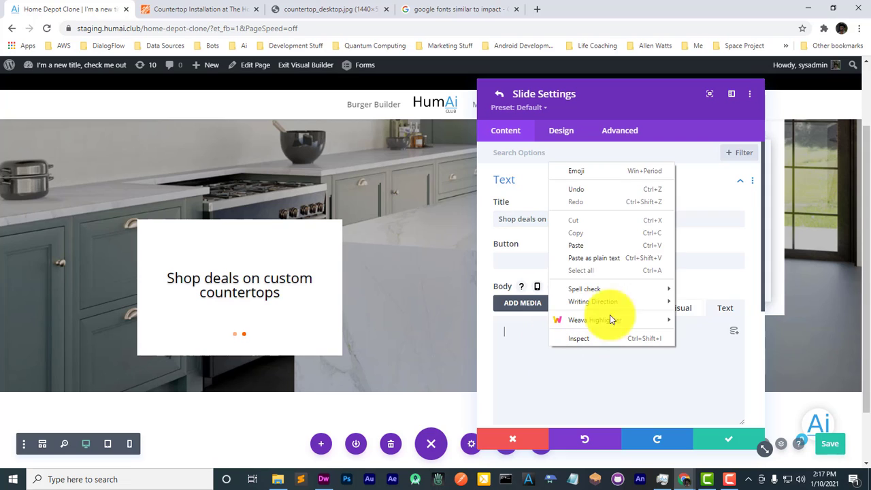
left_click(603, 246)
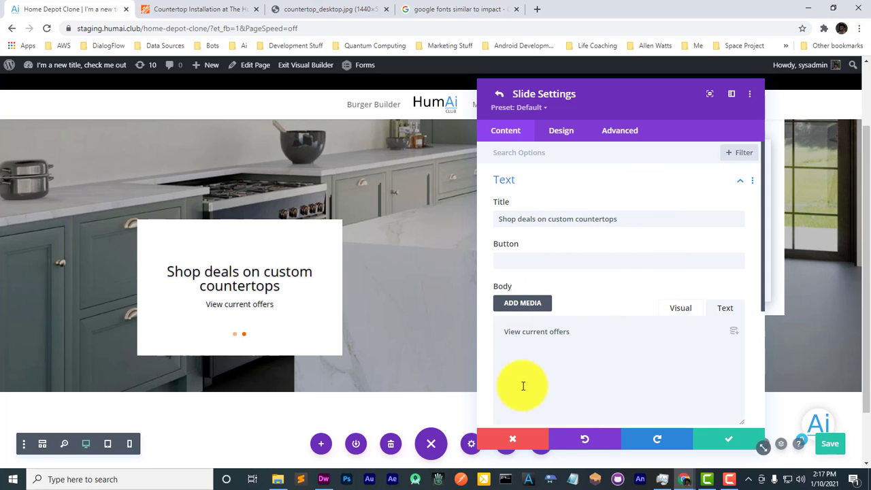
left_click(721, 442)
left_click(726, 442)
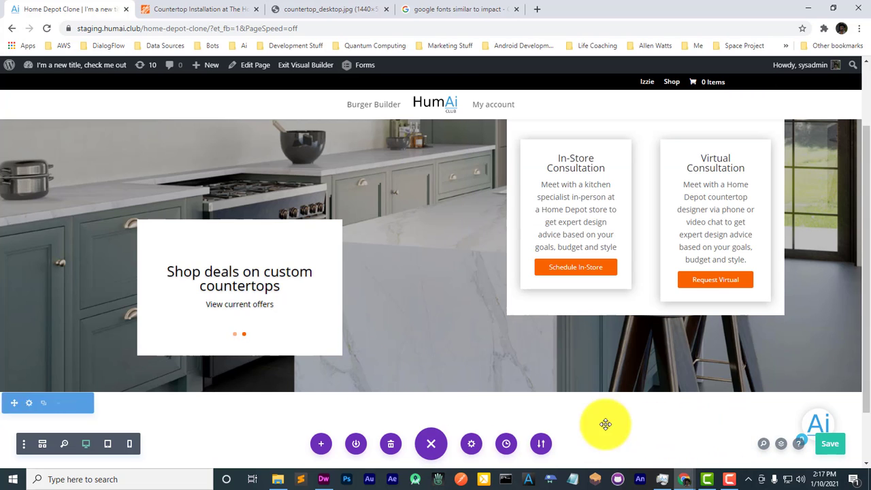
Step: Reduce the slider's top spacing so the card sits closer to the Countertop Installation heading
scroll(445, 397, "up", 4)
scroll(248, 366, "down", 2)
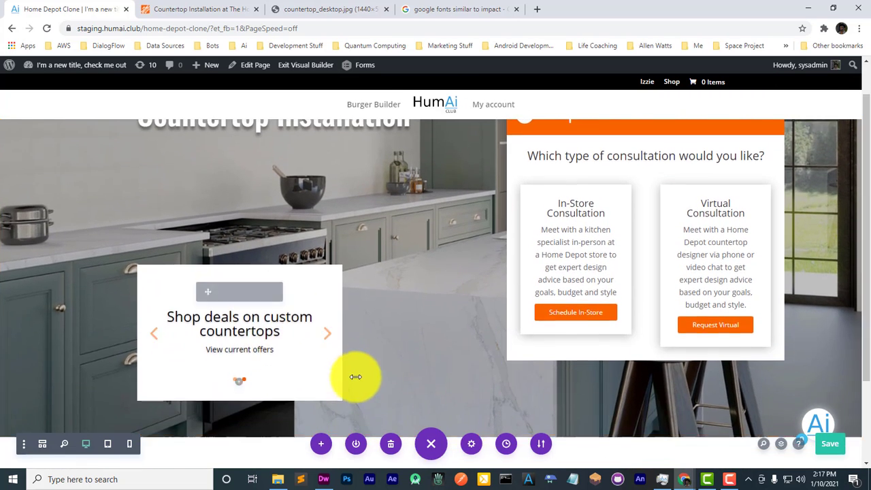
scroll(356, 377, "up", 2)
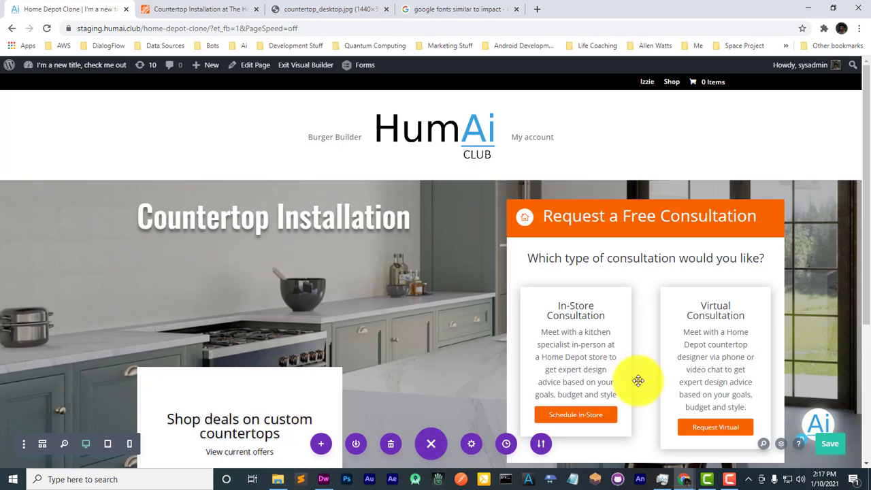
scroll(517, 357, "down", 4)
scroll(220, 267, "up", 2)
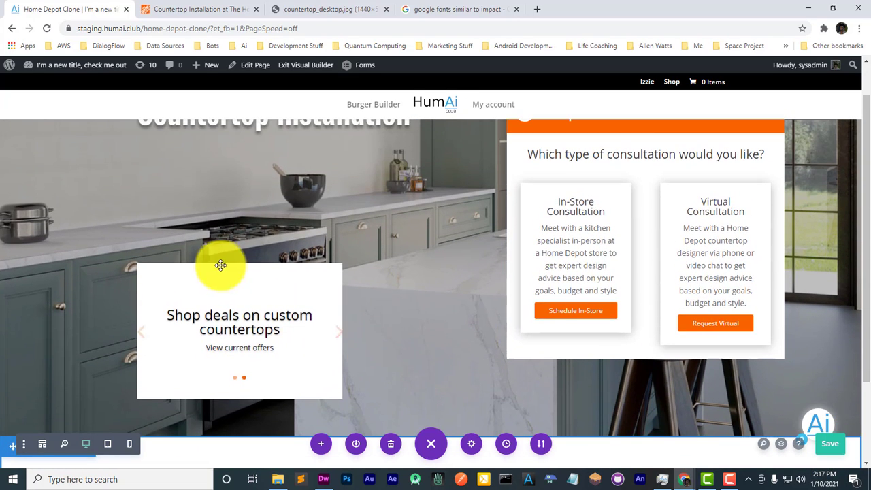
scroll(253, 252, "up", 2)
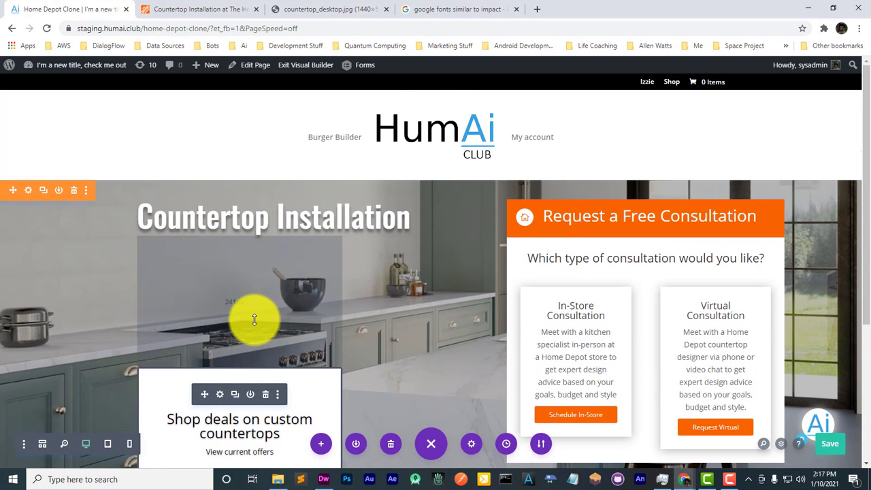
left_click_drag(254, 320, 271, 284)
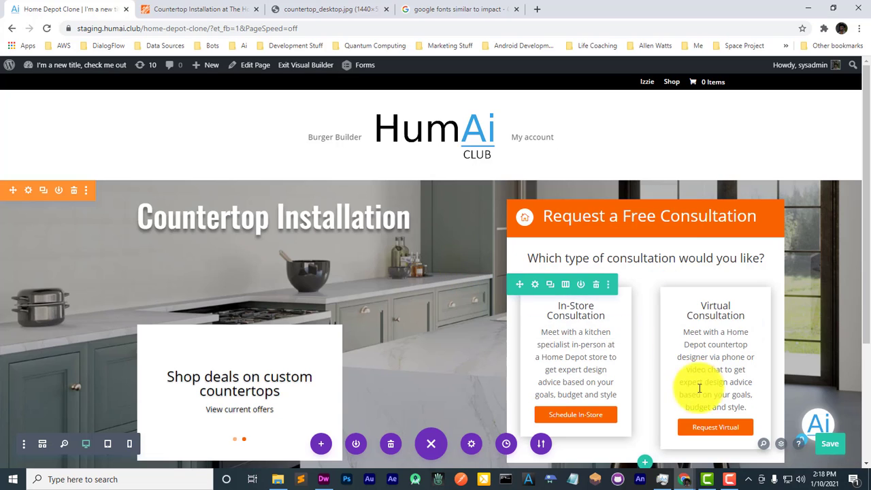
Step: Save the page and exit the visual builder to the live page
scroll(368, 340, "down", 3)
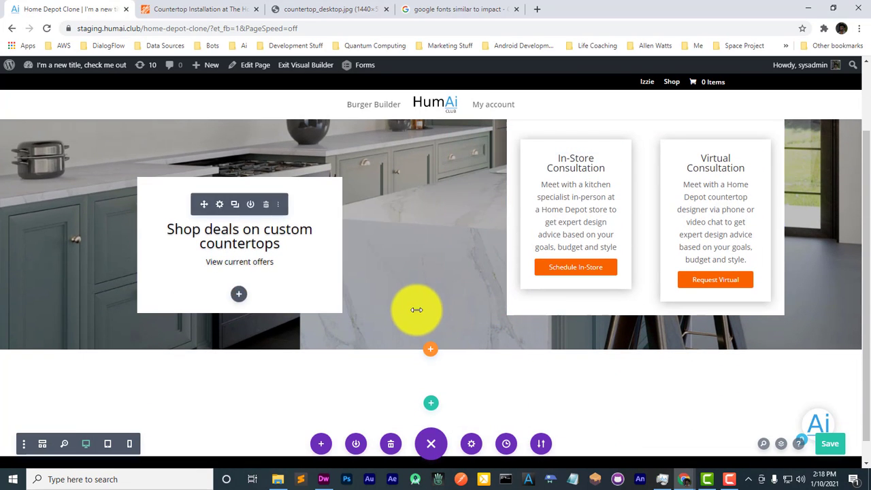
left_click(834, 447)
scroll(710, 418, "up", 3)
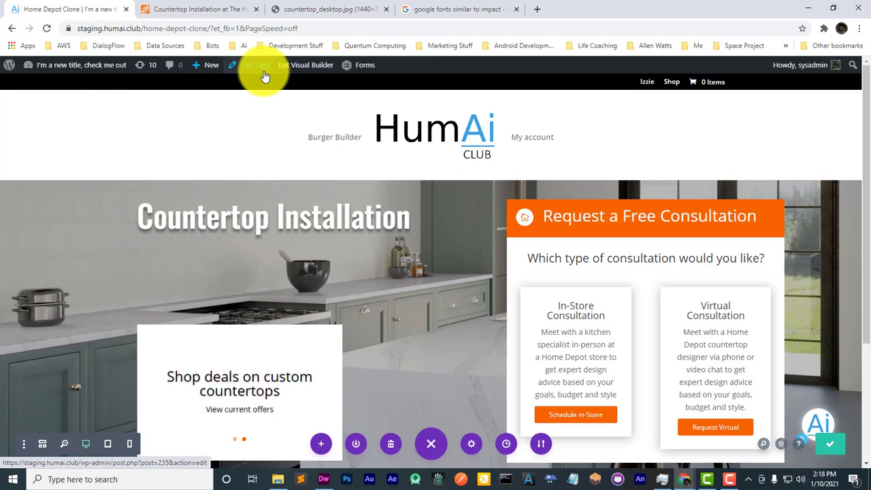
left_click(288, 71)
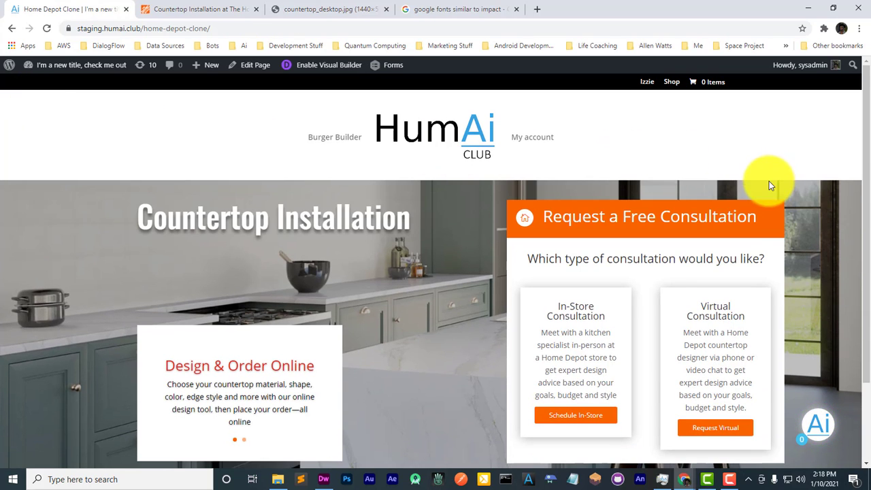
Step: Page through both slides on the live page and compare the hero section with the original Home Depot page
left_click(330, 395)
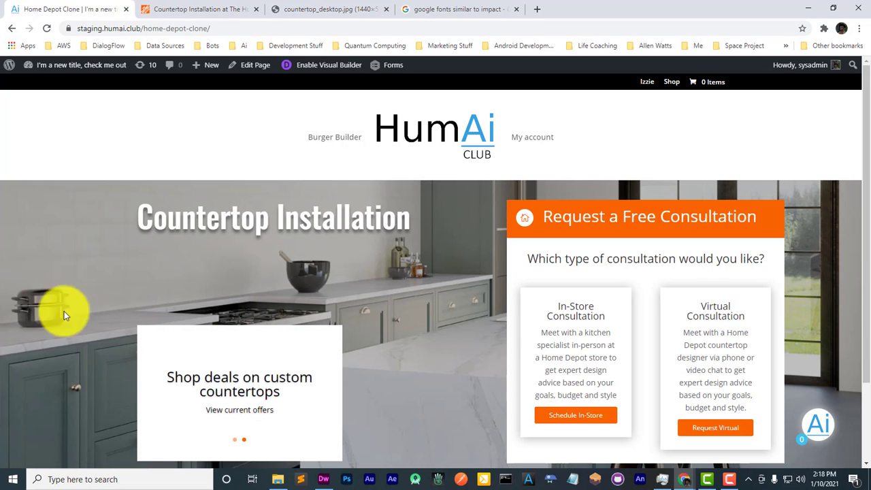
left_click(317, 398)
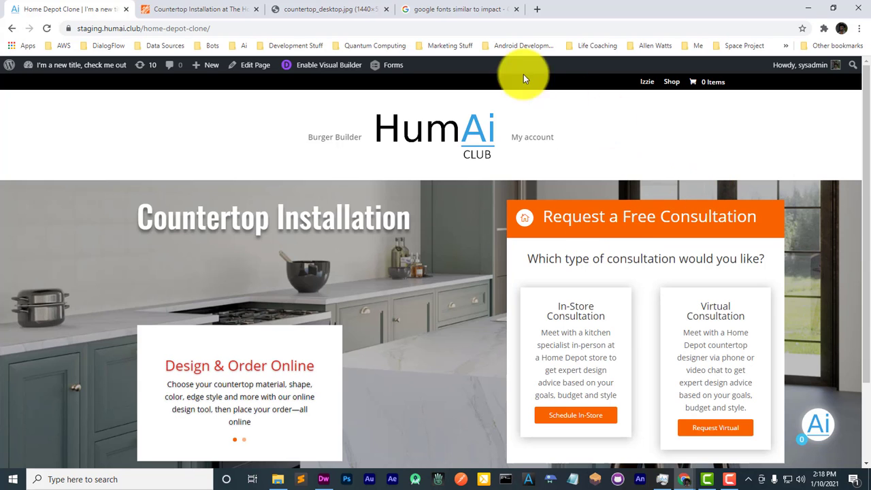
left_click(142, 6)
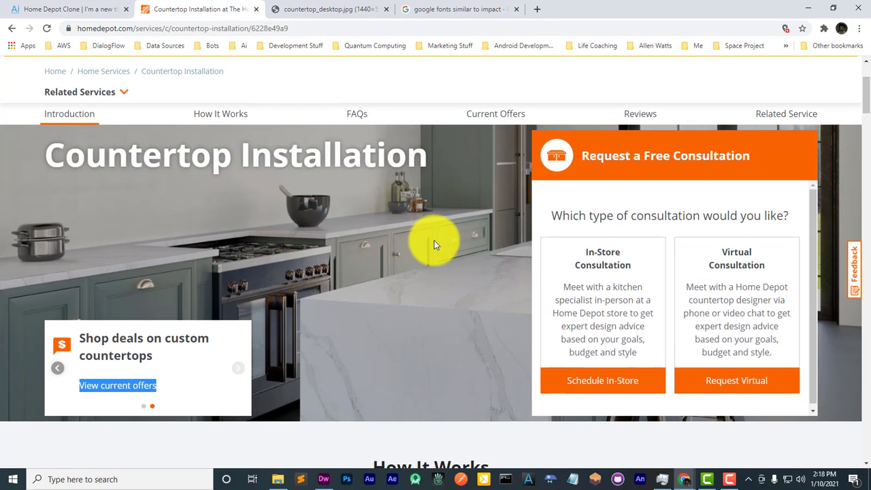
scroll(243, 241, "down", 2)
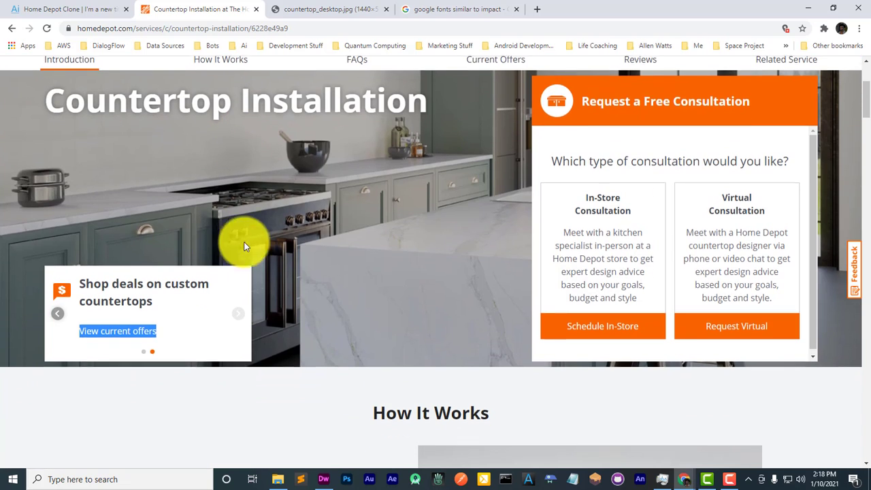
scroll(305, 356, "up", 2)
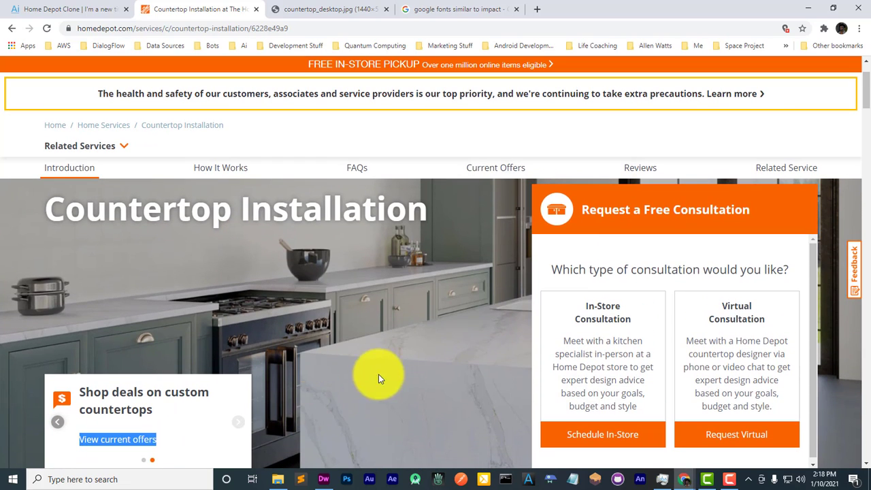
left_click(108, 9)
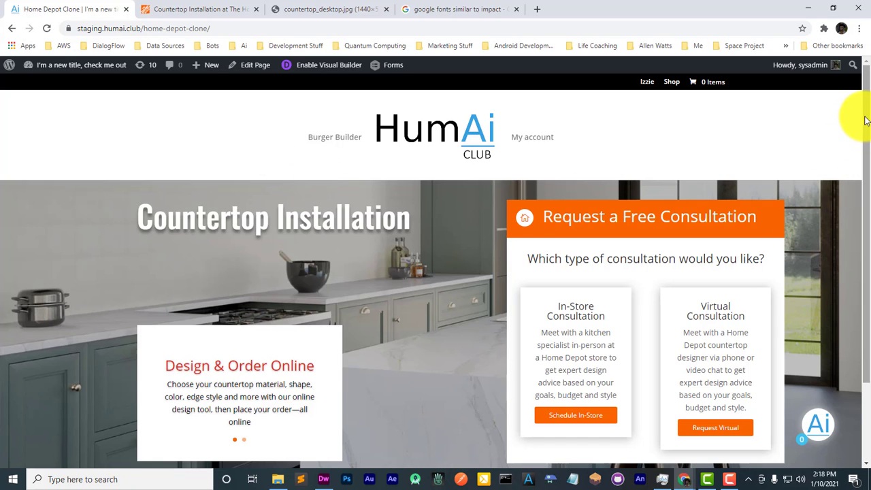
mouse_move(866, 120)
left_mouse_down()
mouse_move(869, 140)
mouse_move(869, 114)
left_mouse_up()
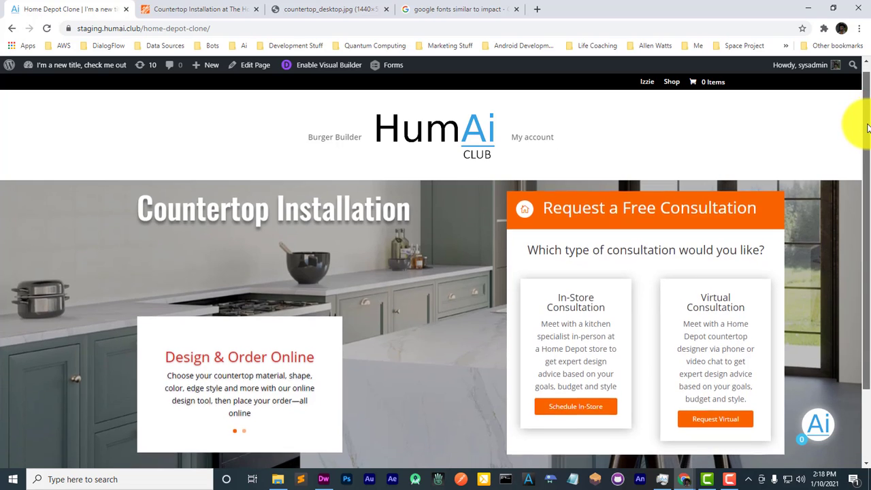